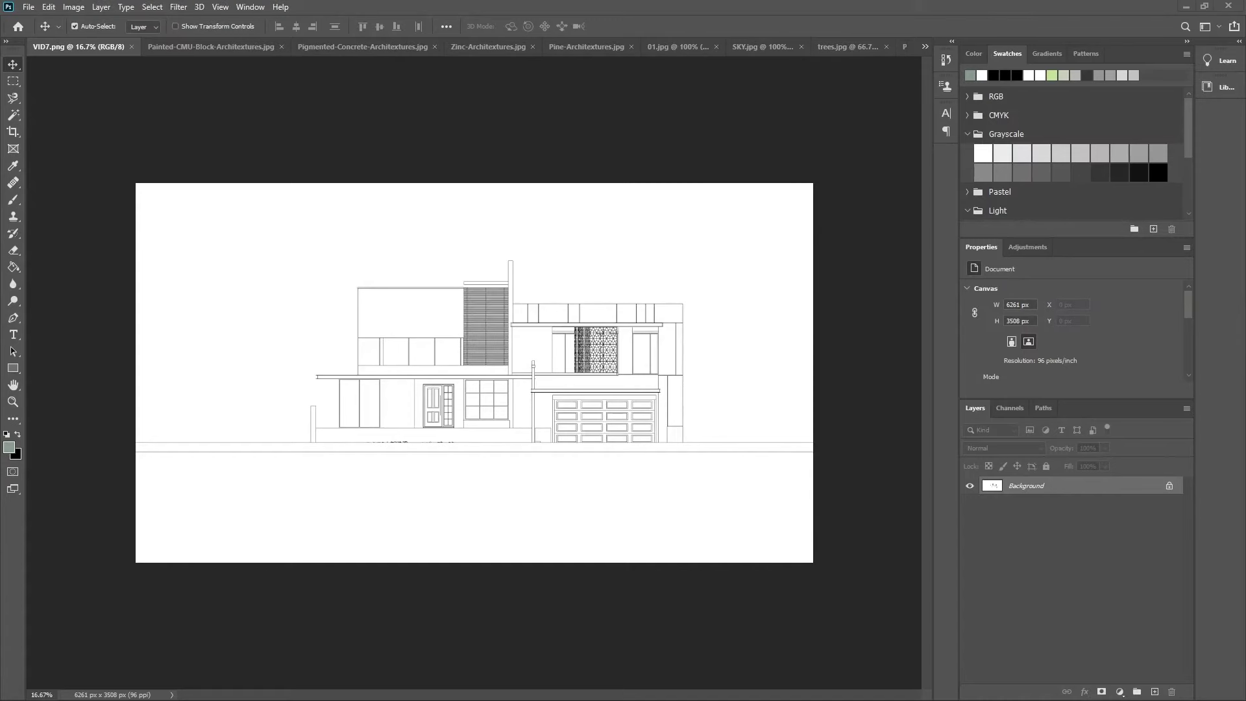
Step: Duplicate the Background layer as 'Background copy'
right_click(1076, 485)
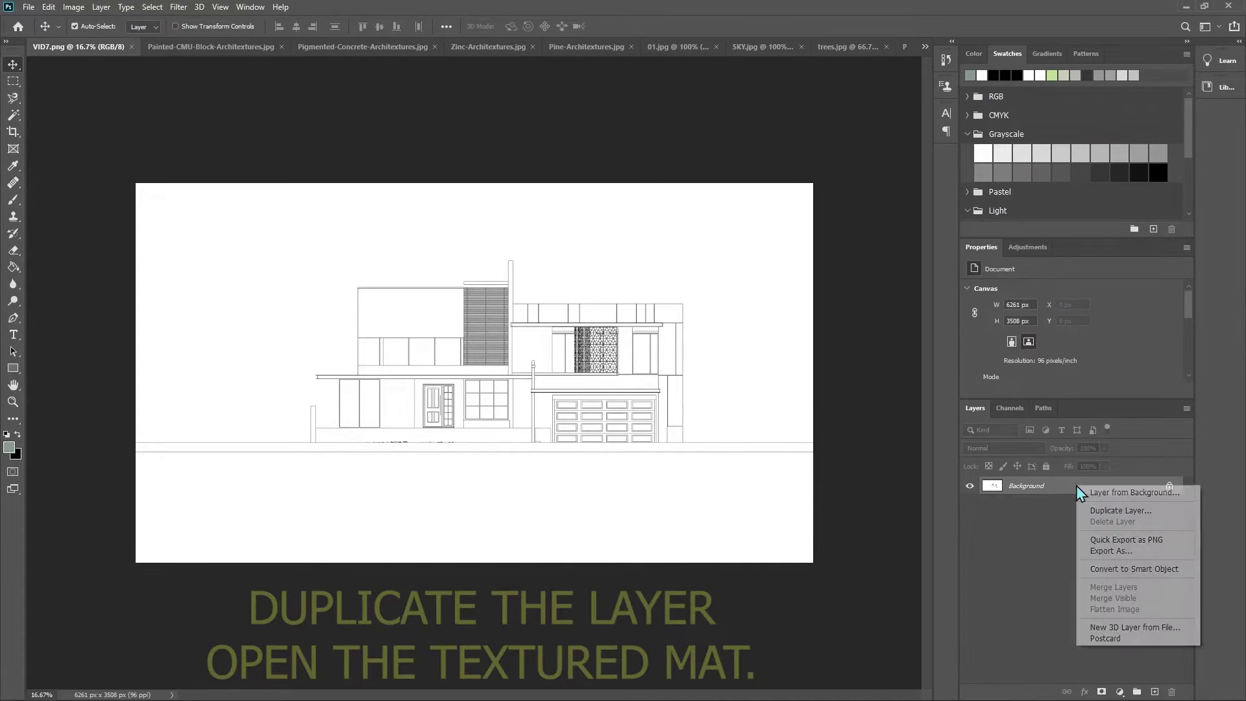
click(1111, 510)
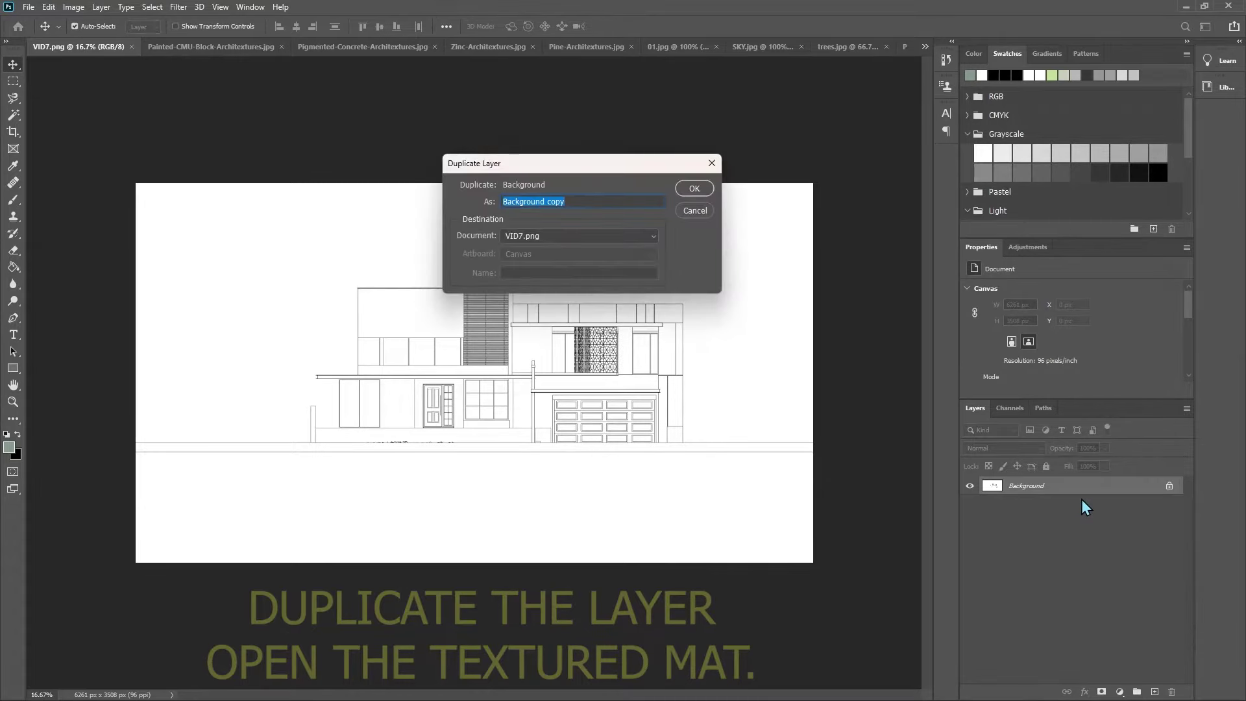
key(Return)
key(w)
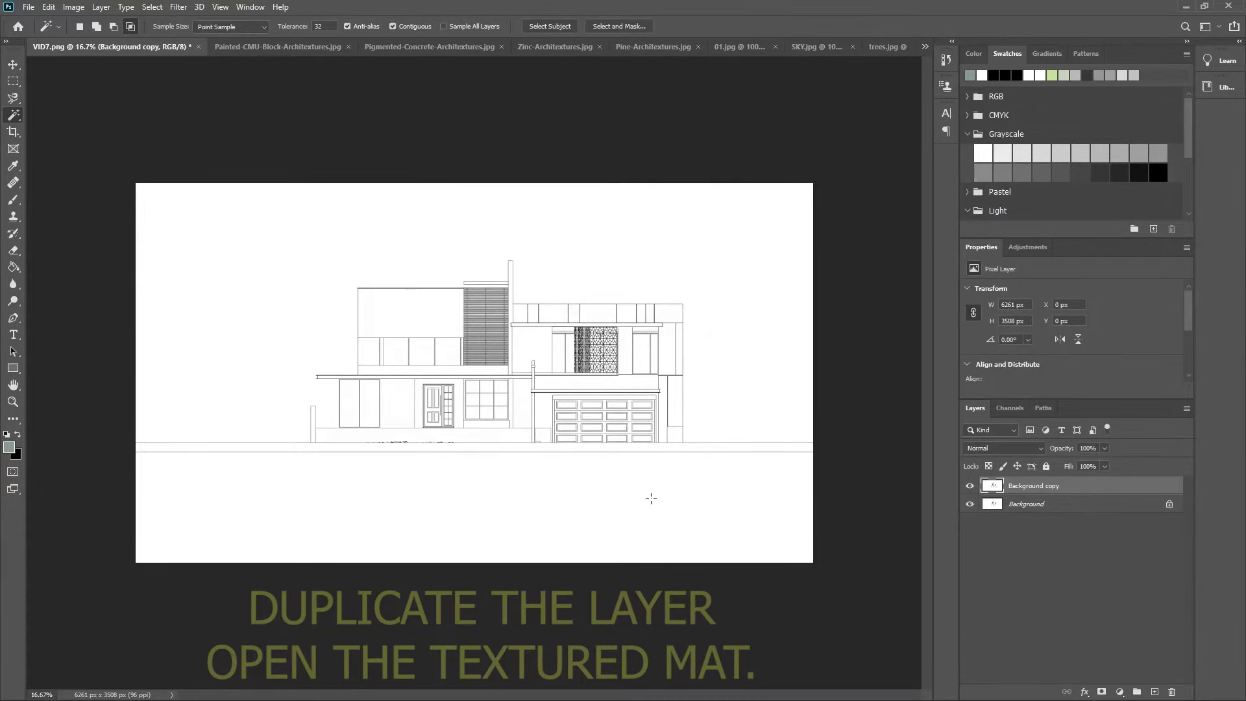
Step: Magic Wand the roof band: the first roof panel, the next roof panel and the small roof panel
click(312, 52)
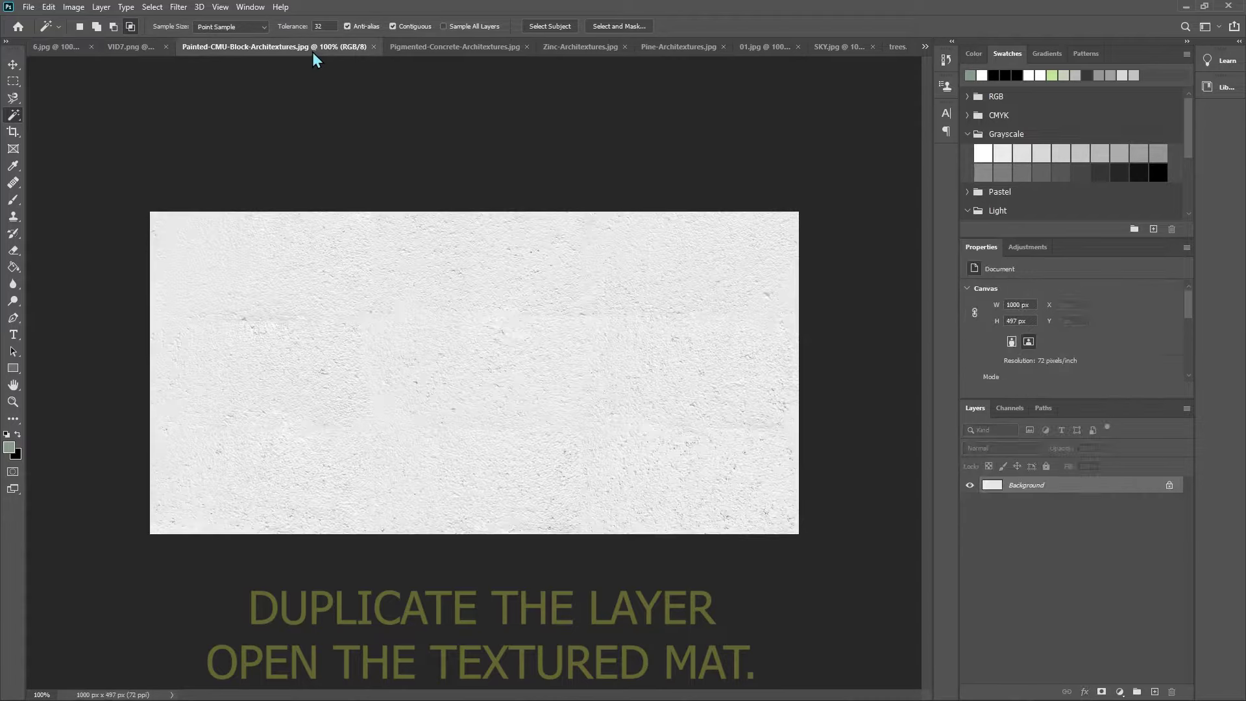
click(138, 44)
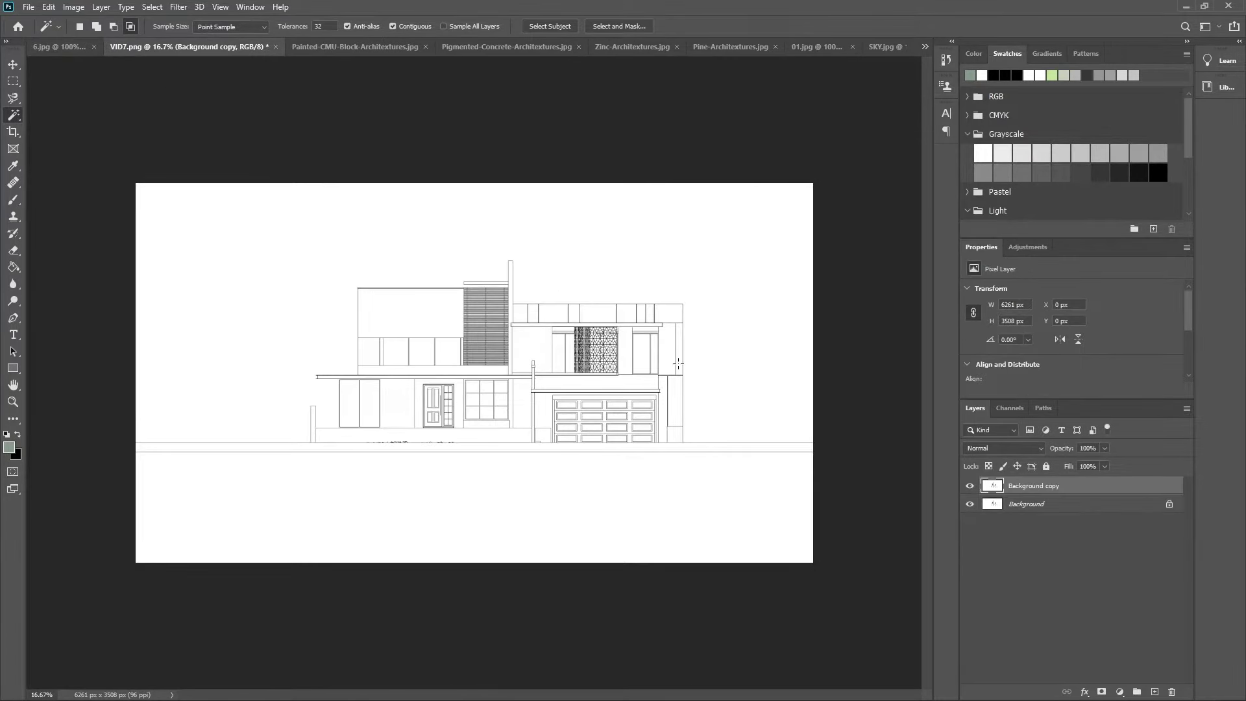
click(521, 313)
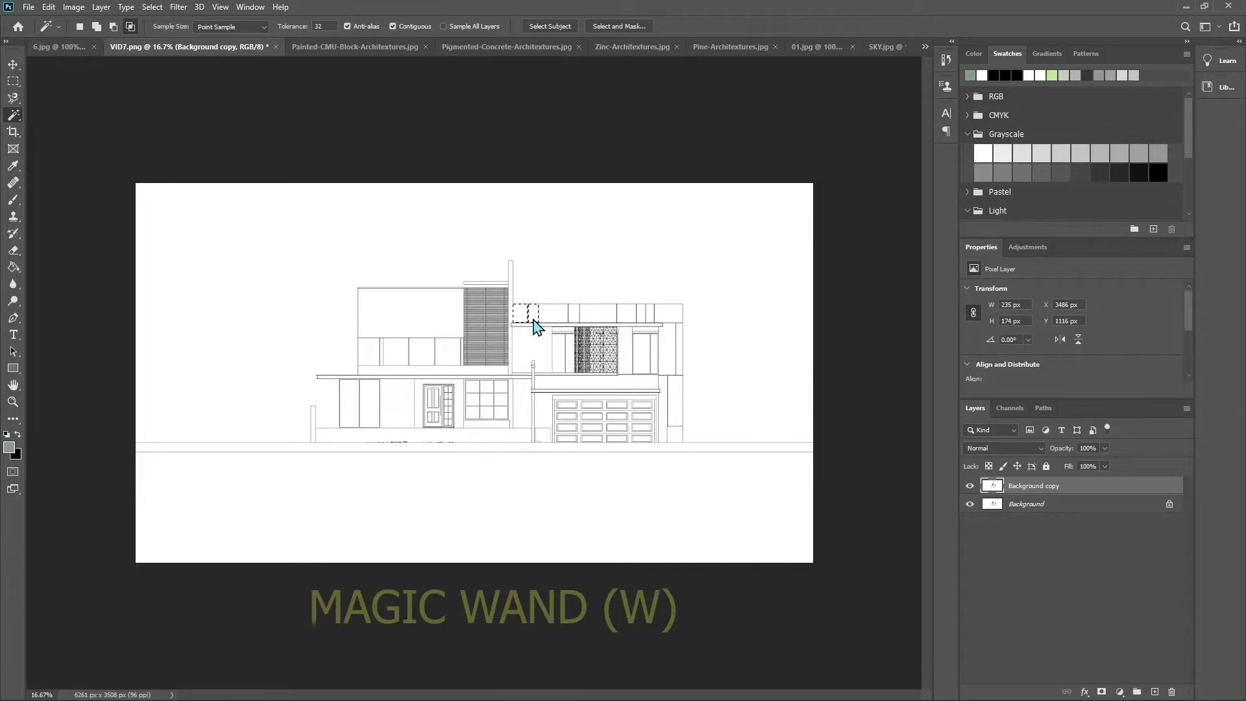
key(z)
click(530, 318)
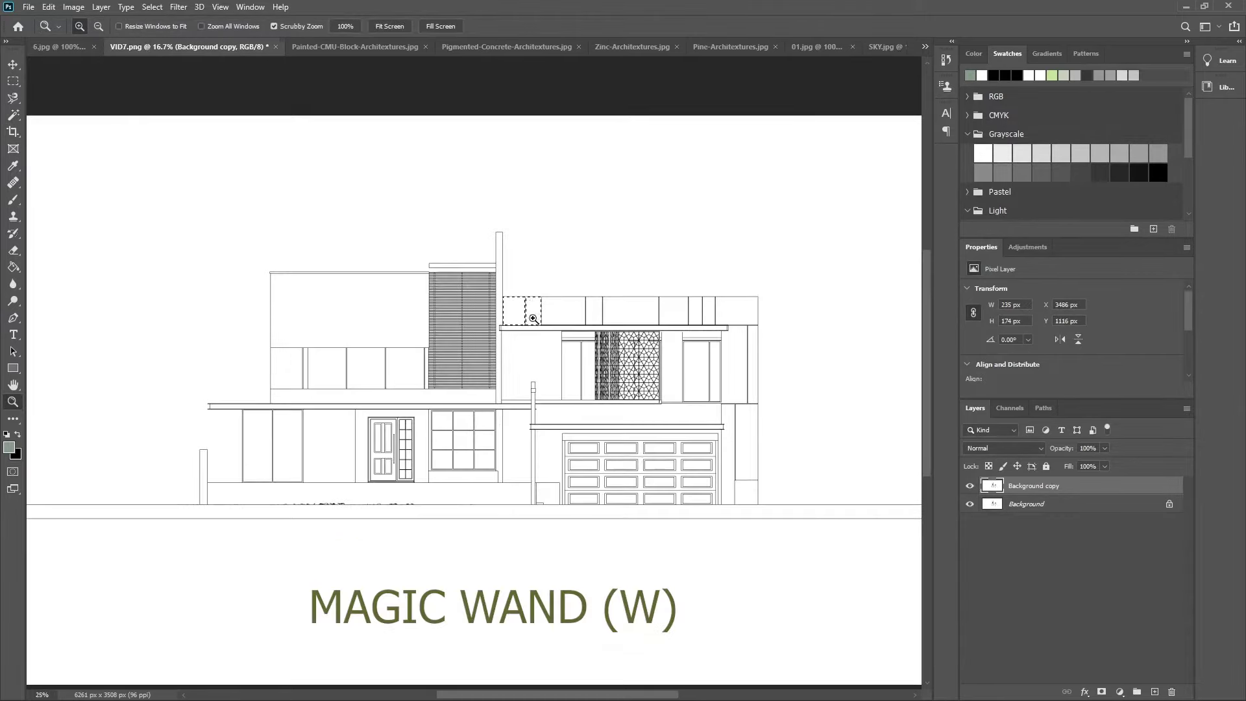
click(388, 27)
key(w)
key(shift)
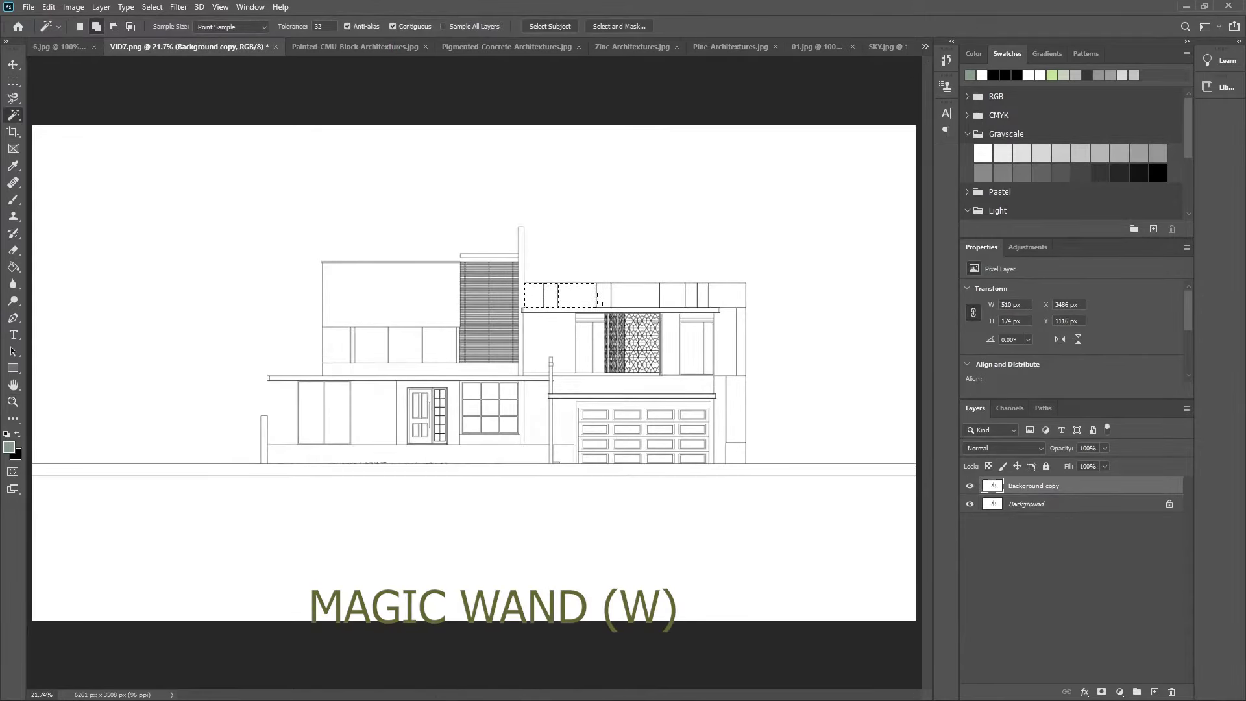
shift+click(636, 300)
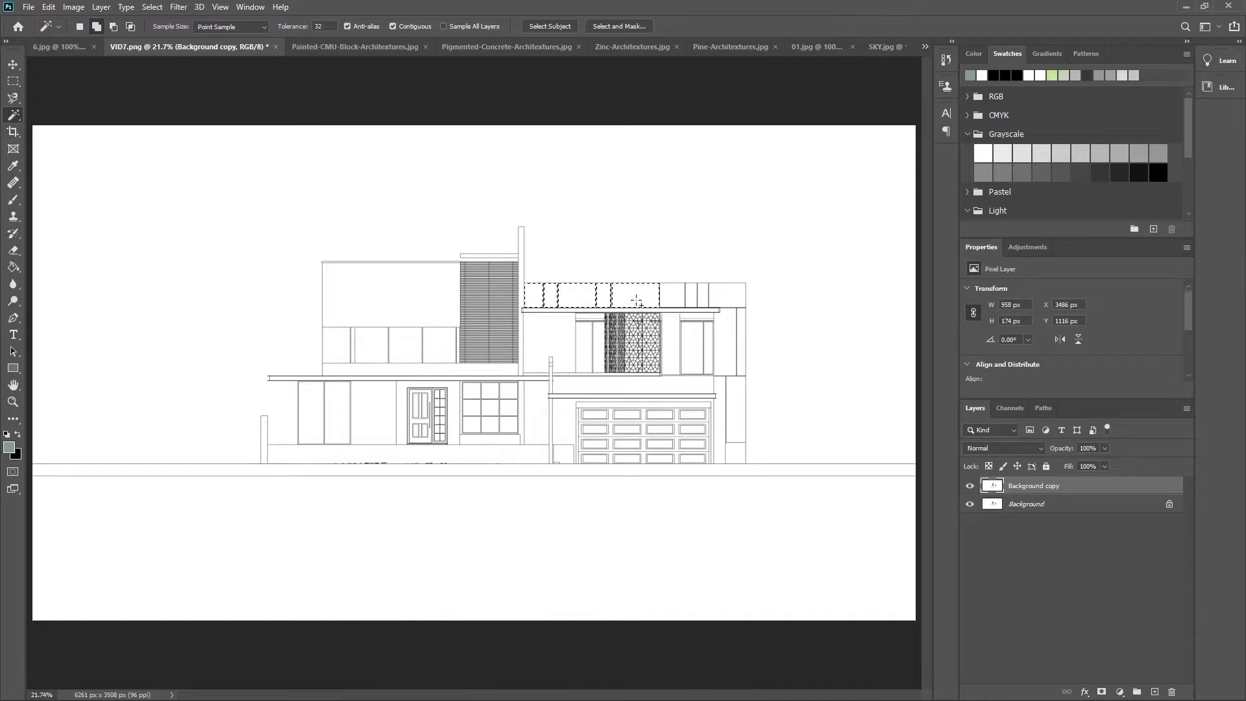
shift+click(703, 300)
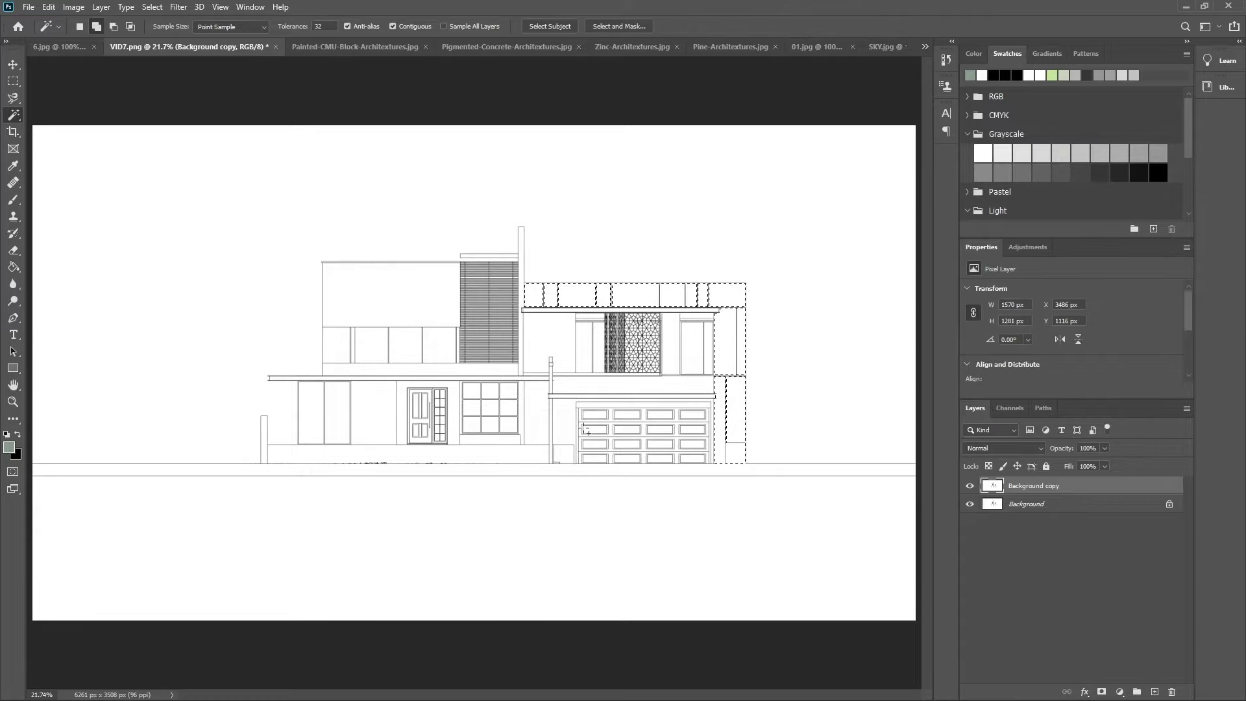
Step: Add the garage wall, side panel, front-door walls, left cell, under-balcony strip and upper-right wall
shift+click(564, 431)
shift+click(537, 415)
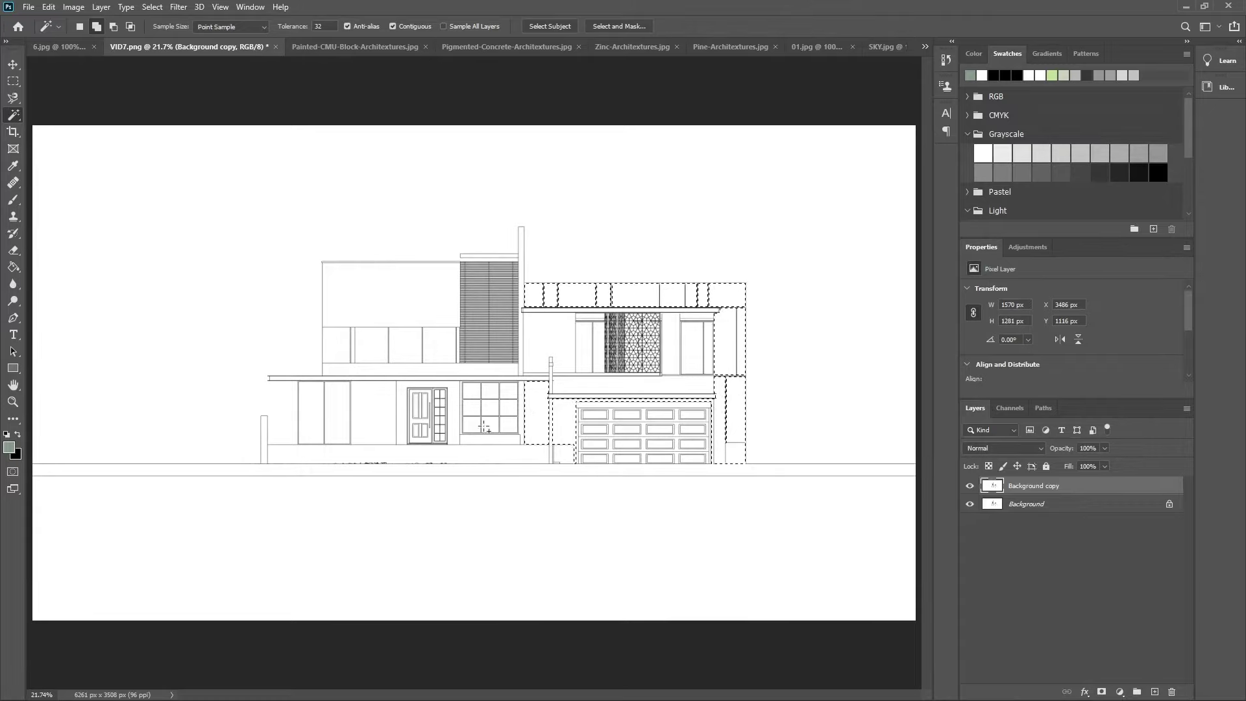
shift+click(369, 425)
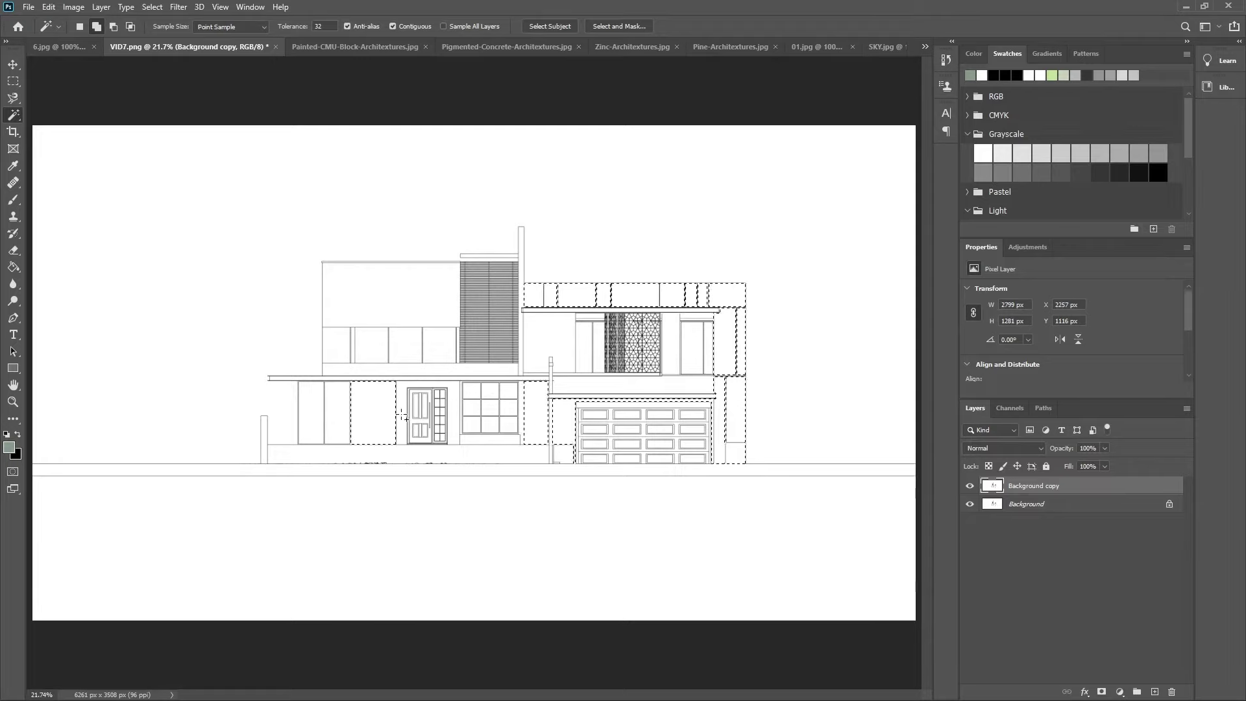
shift+click(402, 415)
shift+click(339, 346)
shift+click(358, 370)
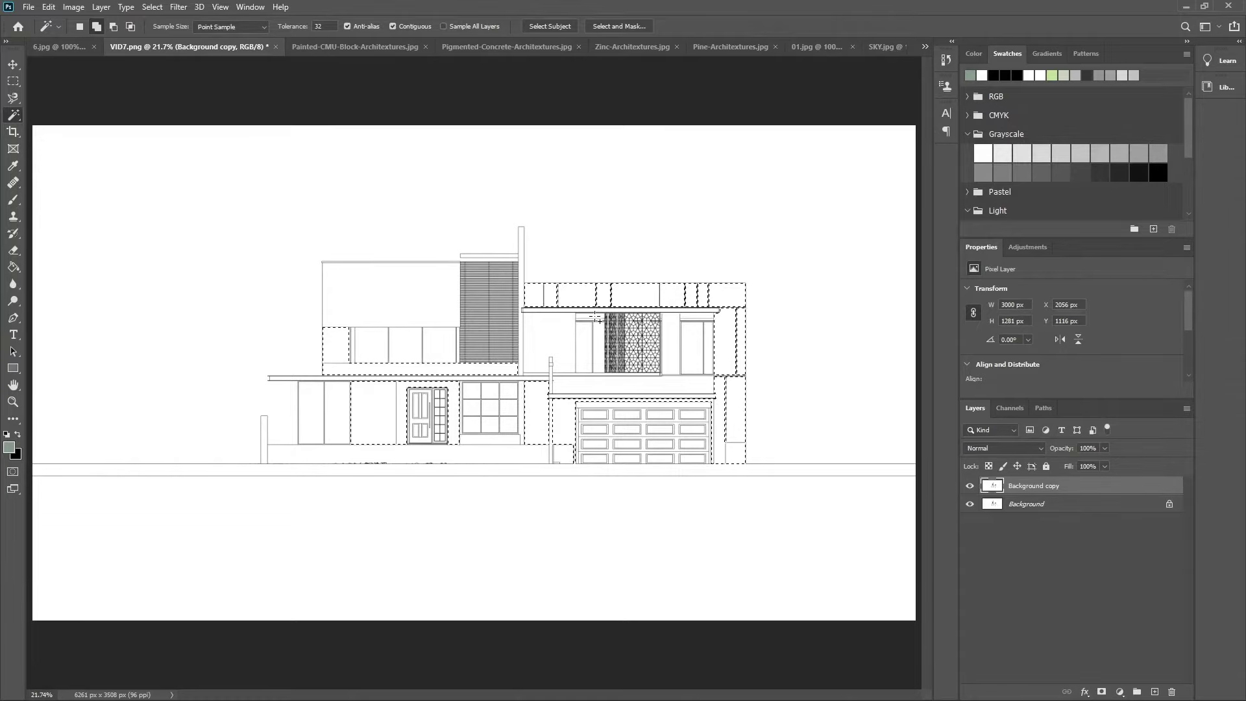
shift+click(707, 328)
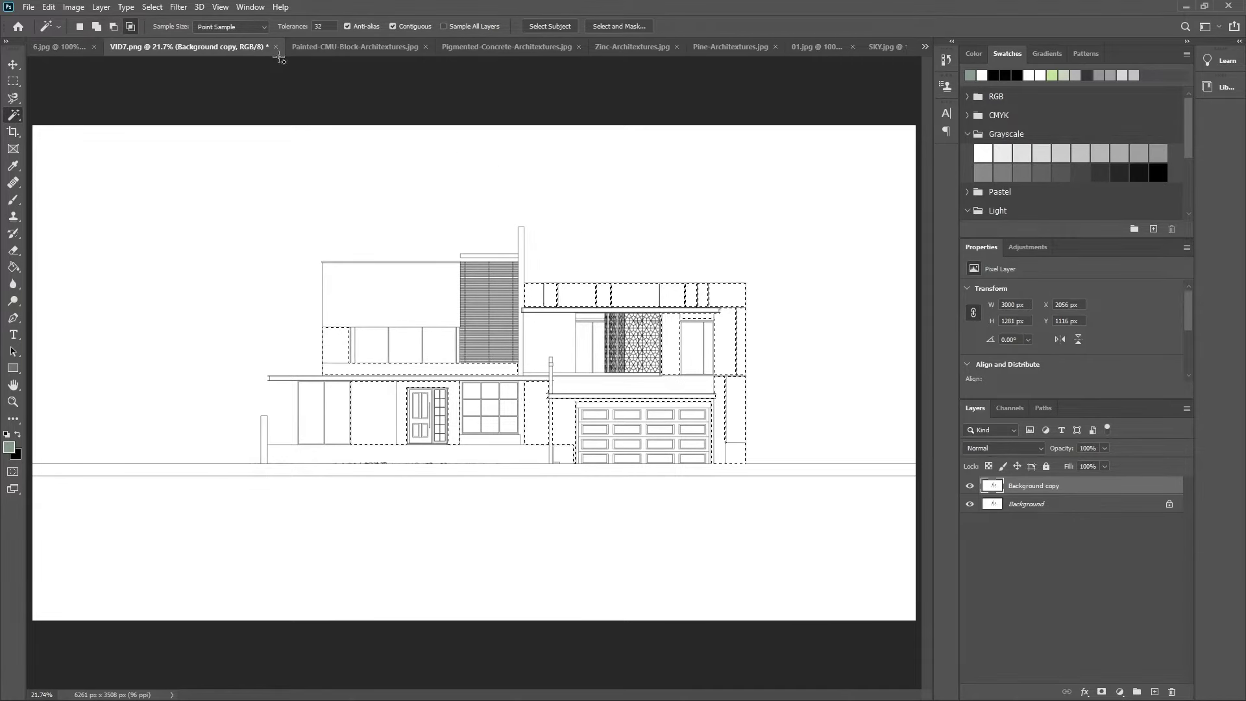
Step: Define the Painted-CMU-Block texture as a pattern
click(345, 46)
click(48, 7)
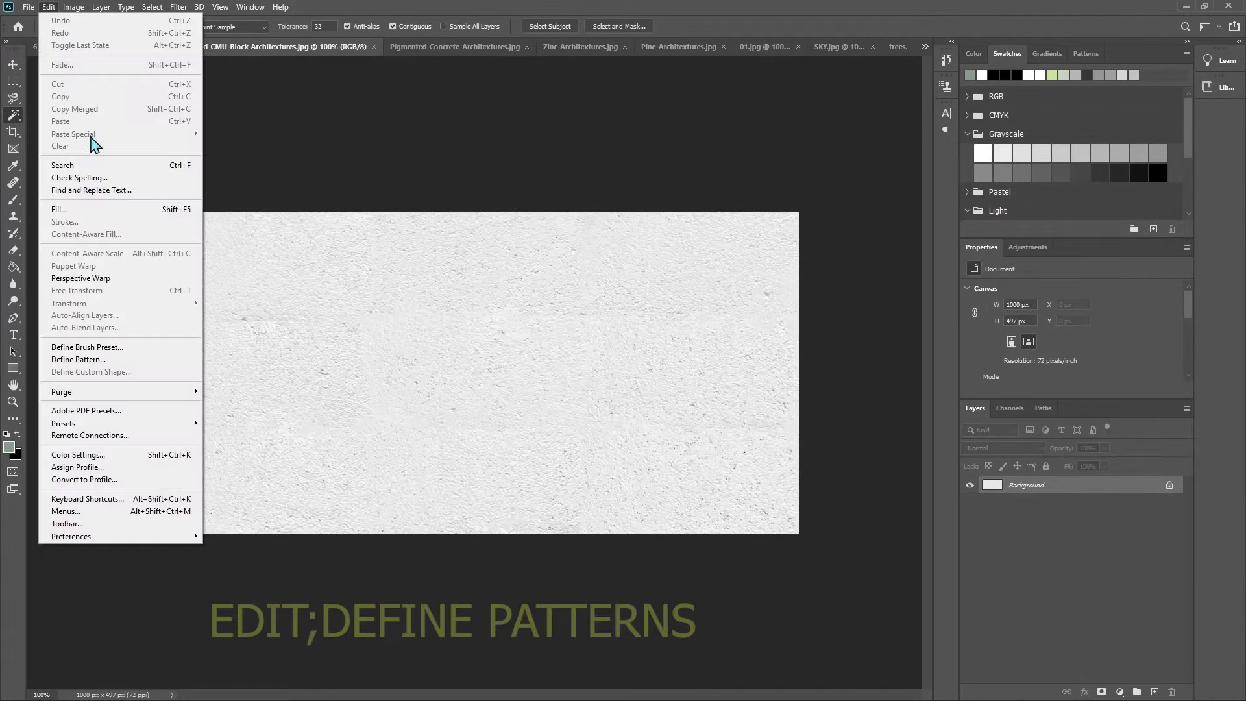
click(96, 358)
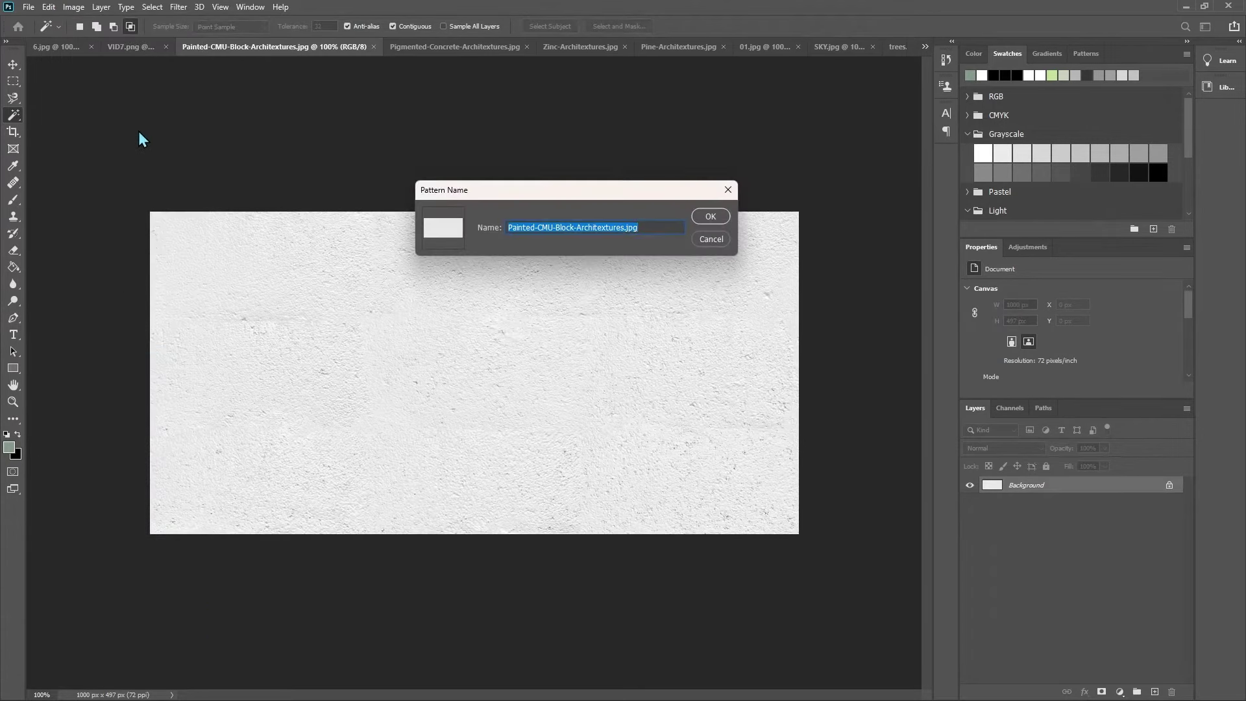
key(Return)
Step: Fill the wall selection in VID7.png with a CMU Pattern Fill layer
click(130, 46)
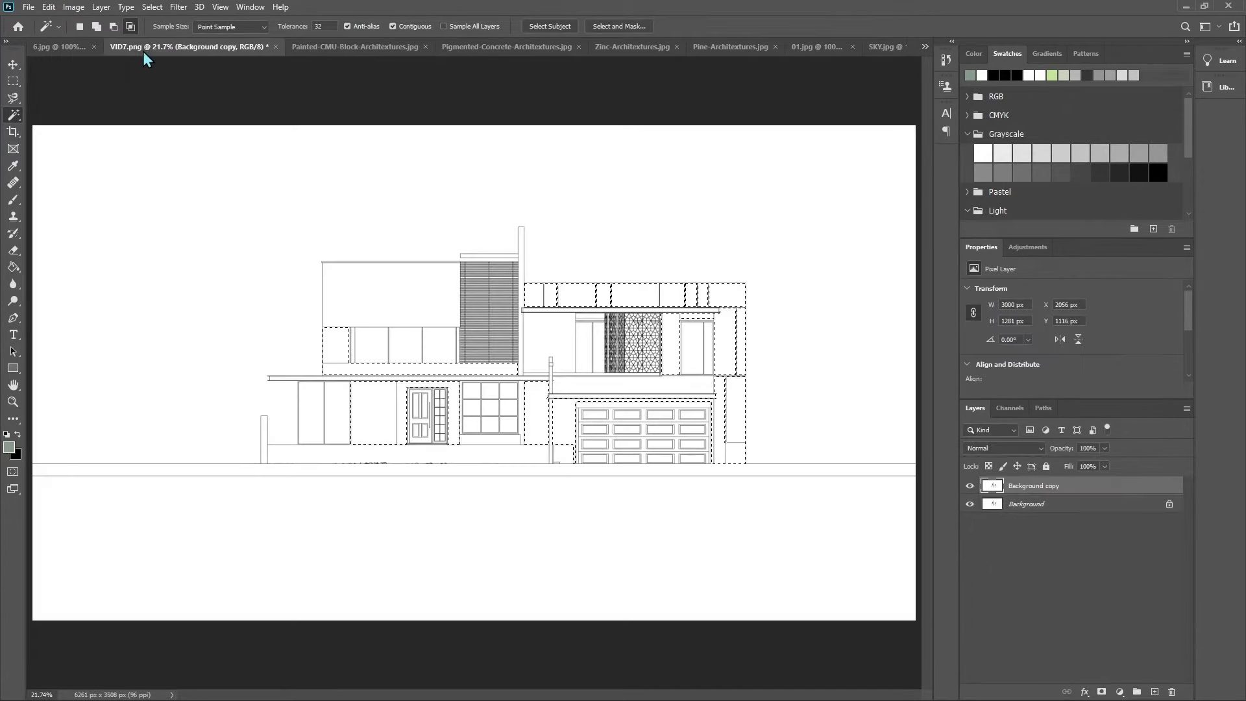
click(1119, 691)
click(1121, 477)
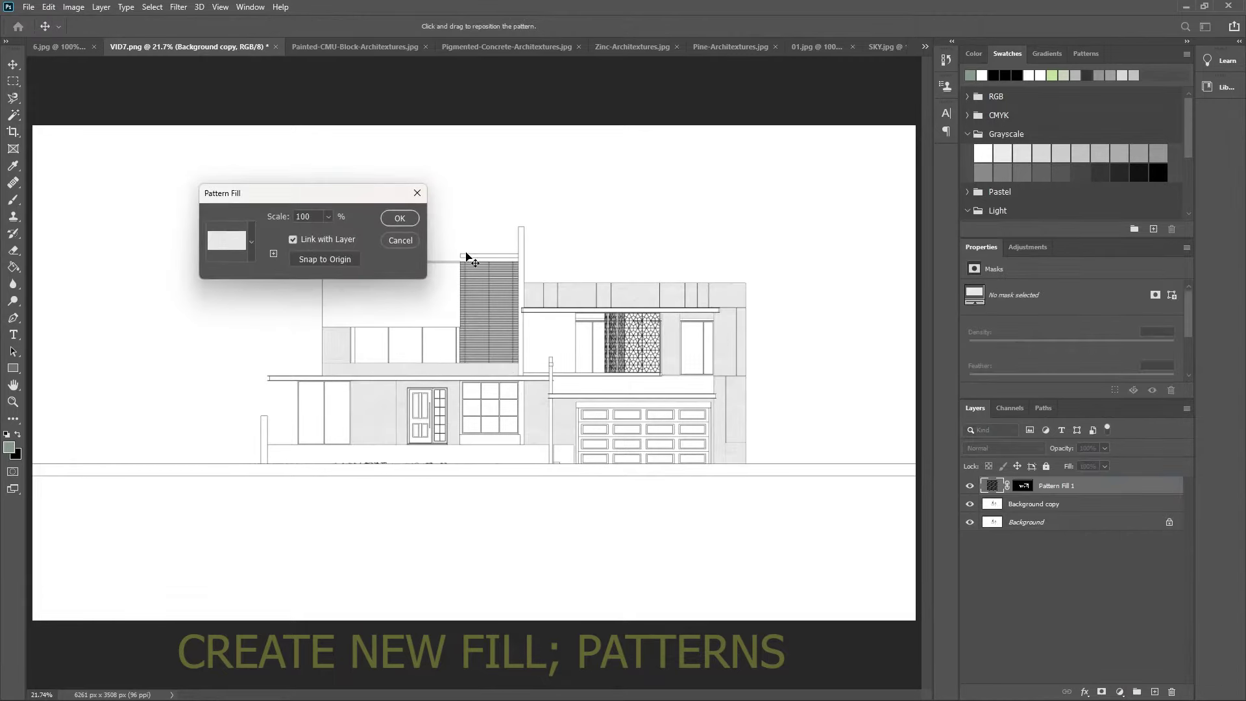
click(399, 220)
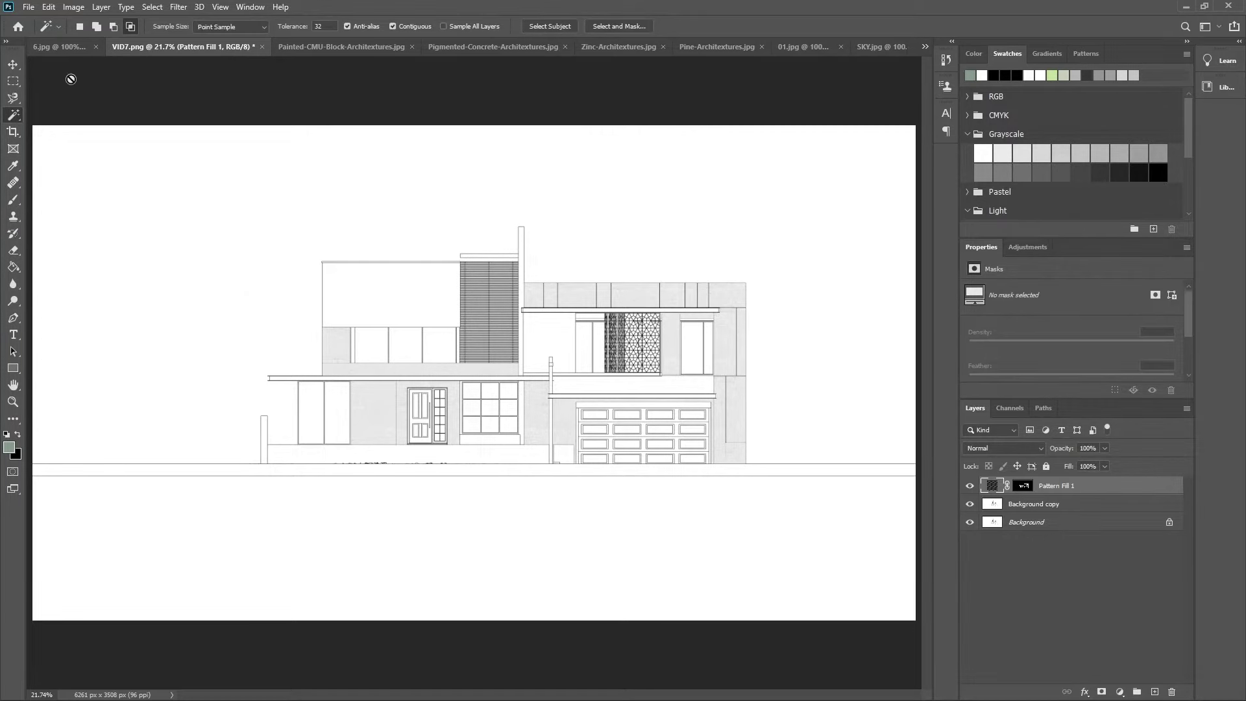
Step: Define the 6.jpg glass texture as a pattern
click(56, 52)
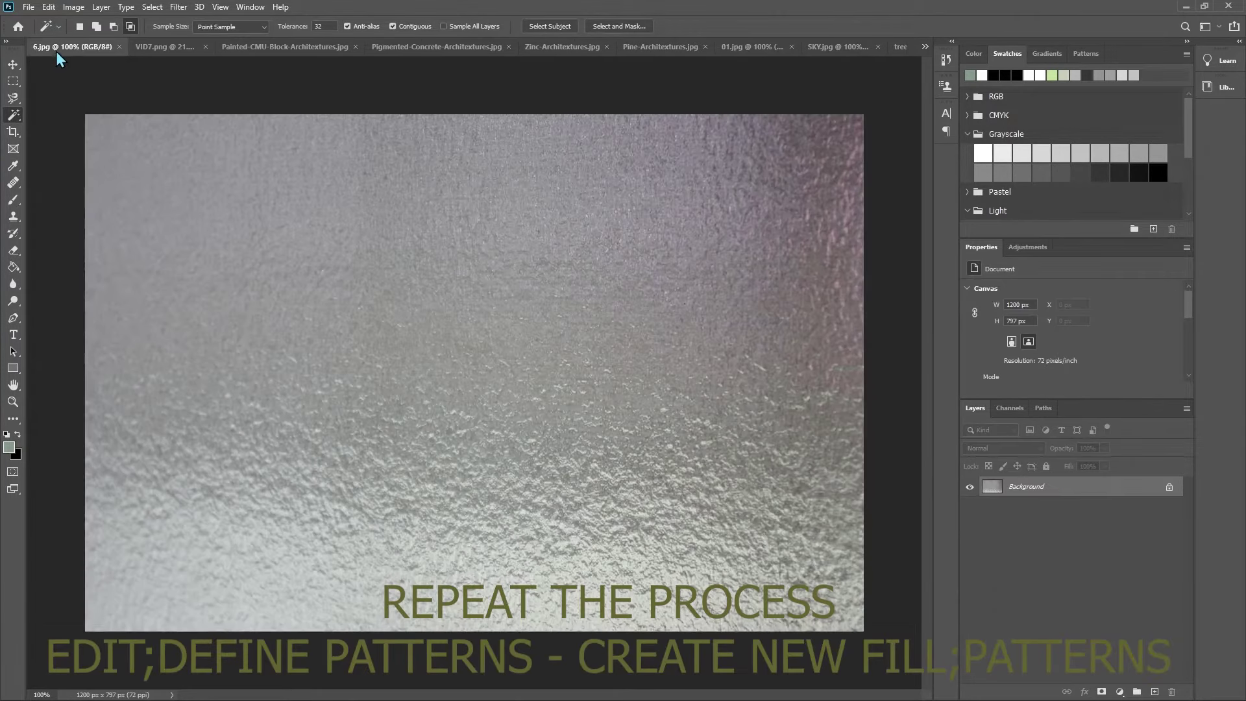
click(49, 7)
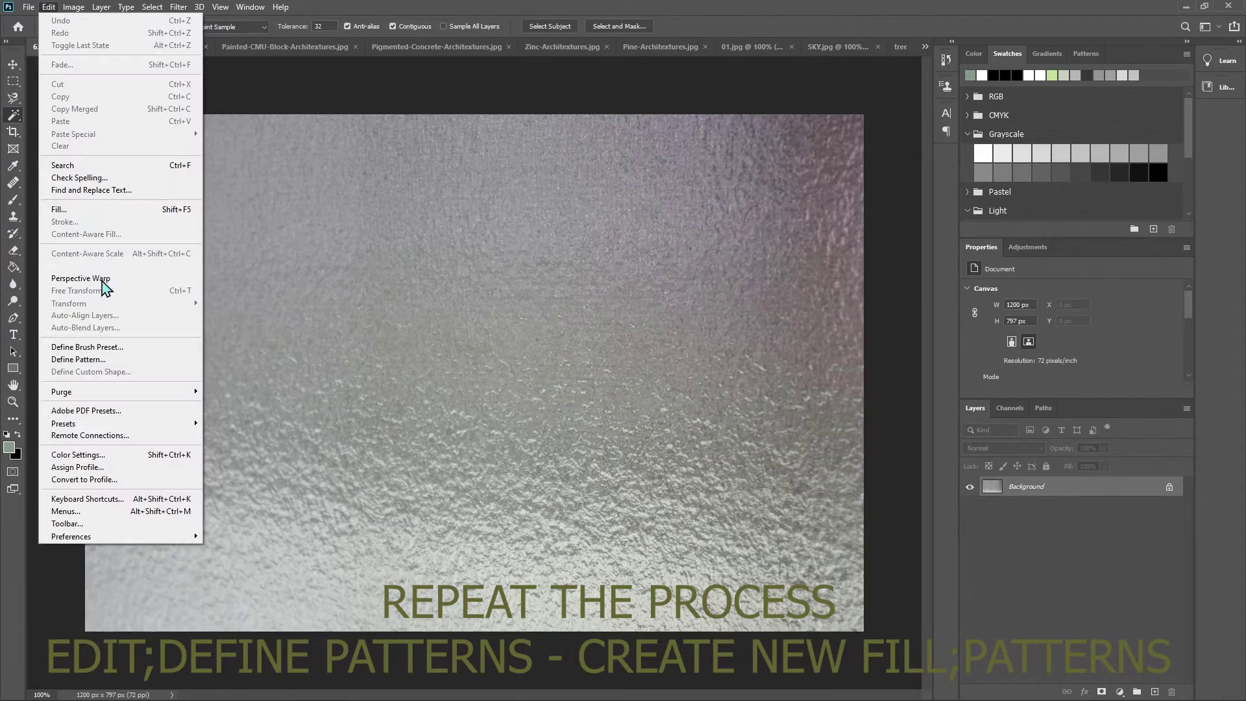
click(99, 359)
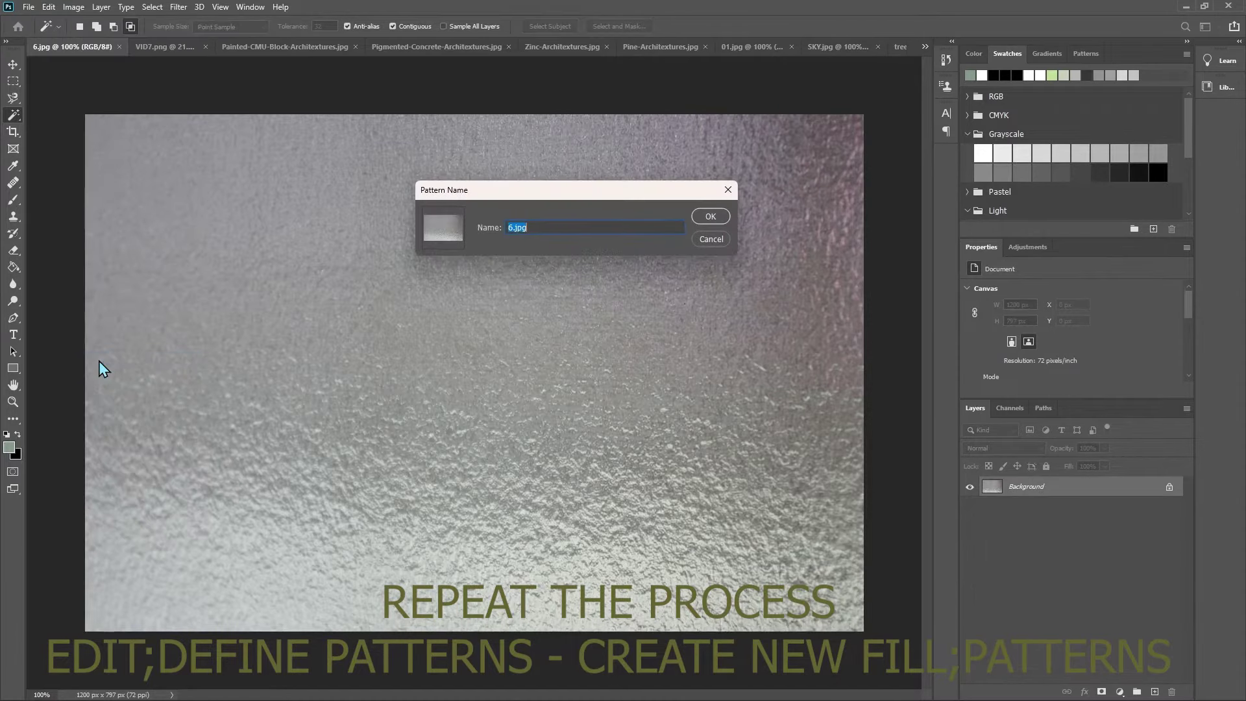
key(Return)
Step: On Background copy, select the upper window panes, lower-left door panes, 3x3 window and upper-right window
click(162, 51)
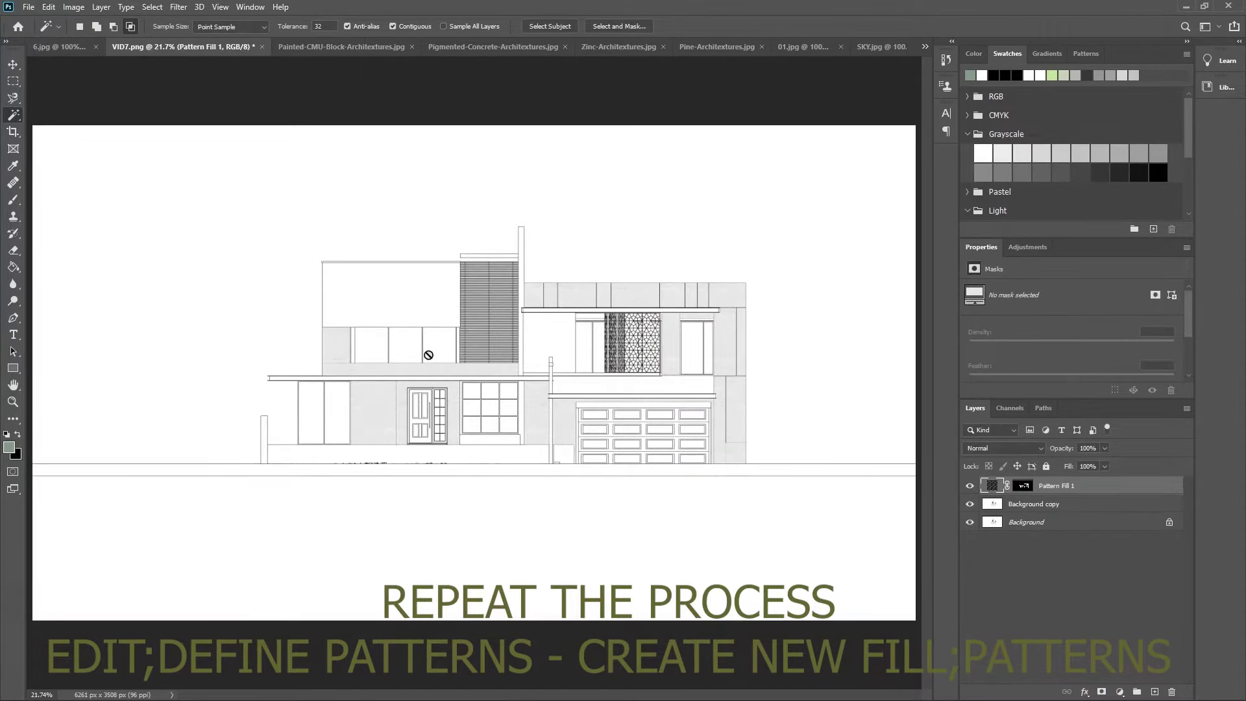
click(1128, 508)
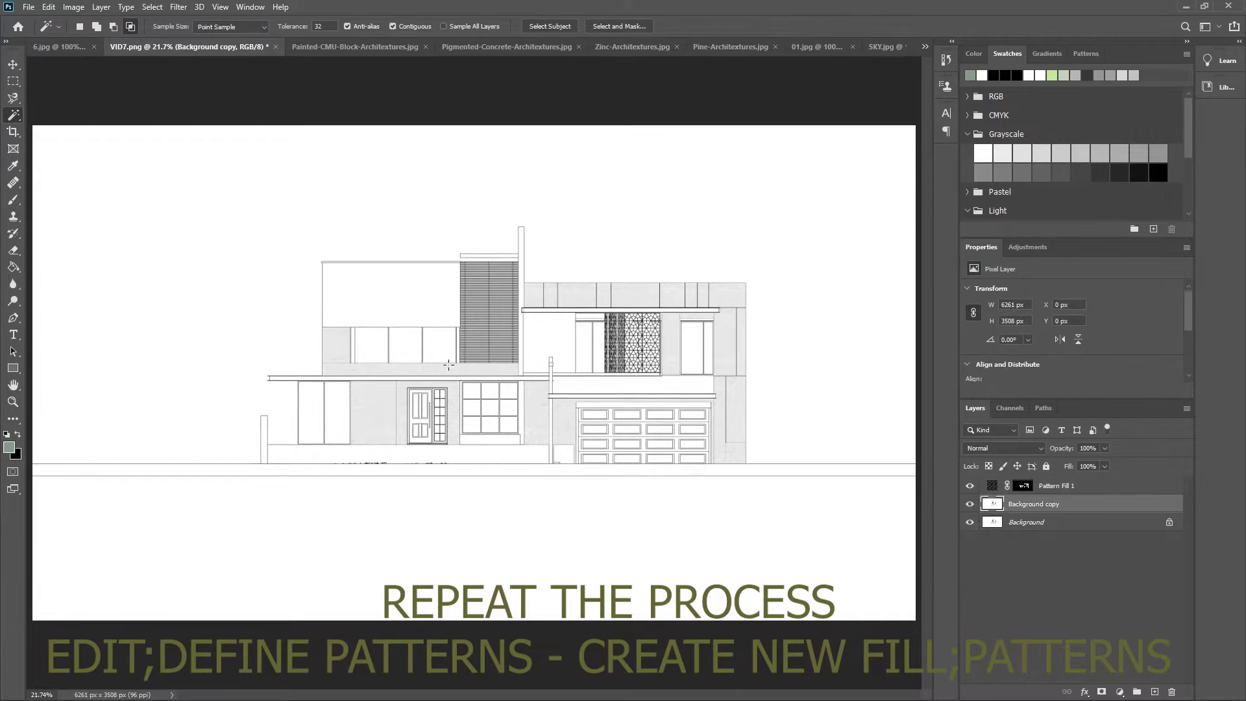
shift+click(355, 357)
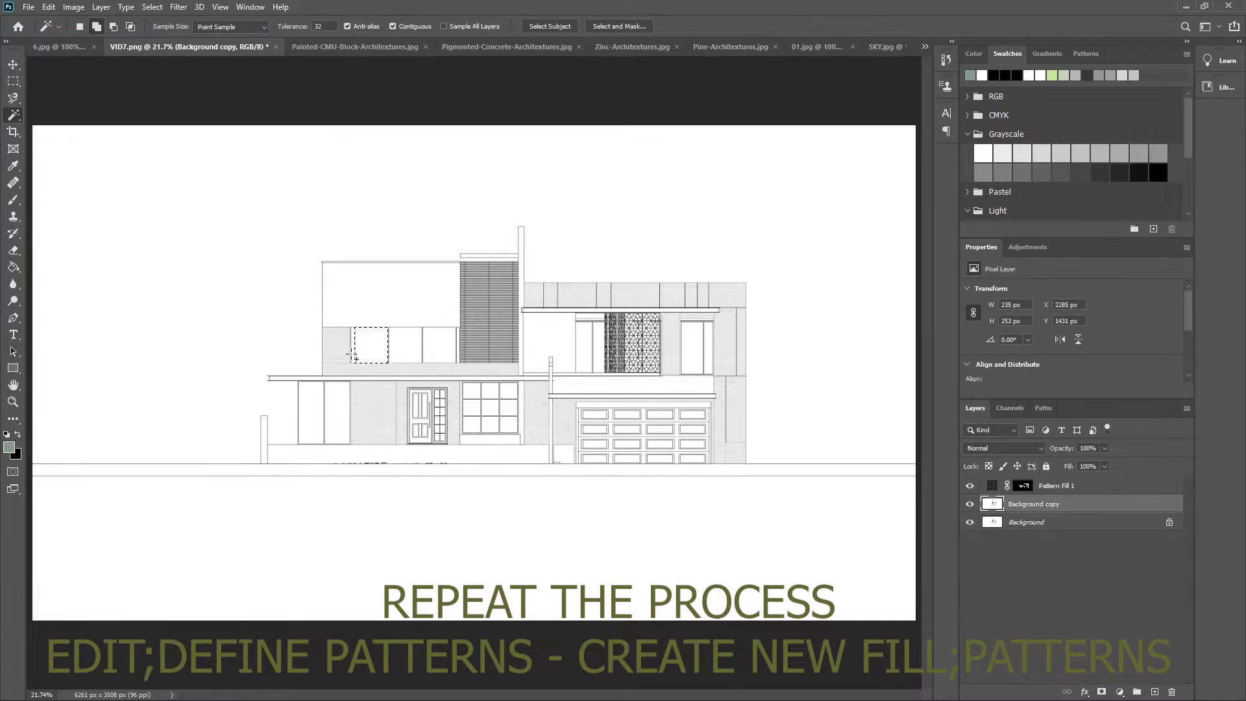
shift+click(403, 356)
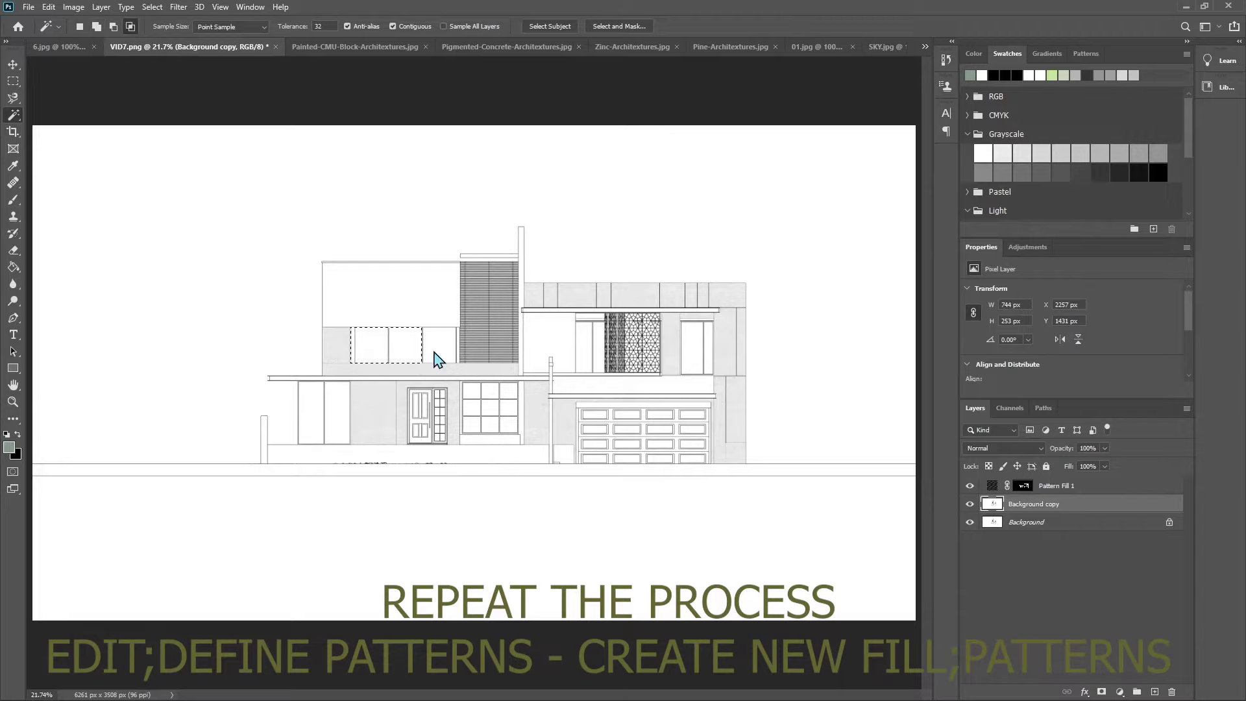
shift+click(317, 419)
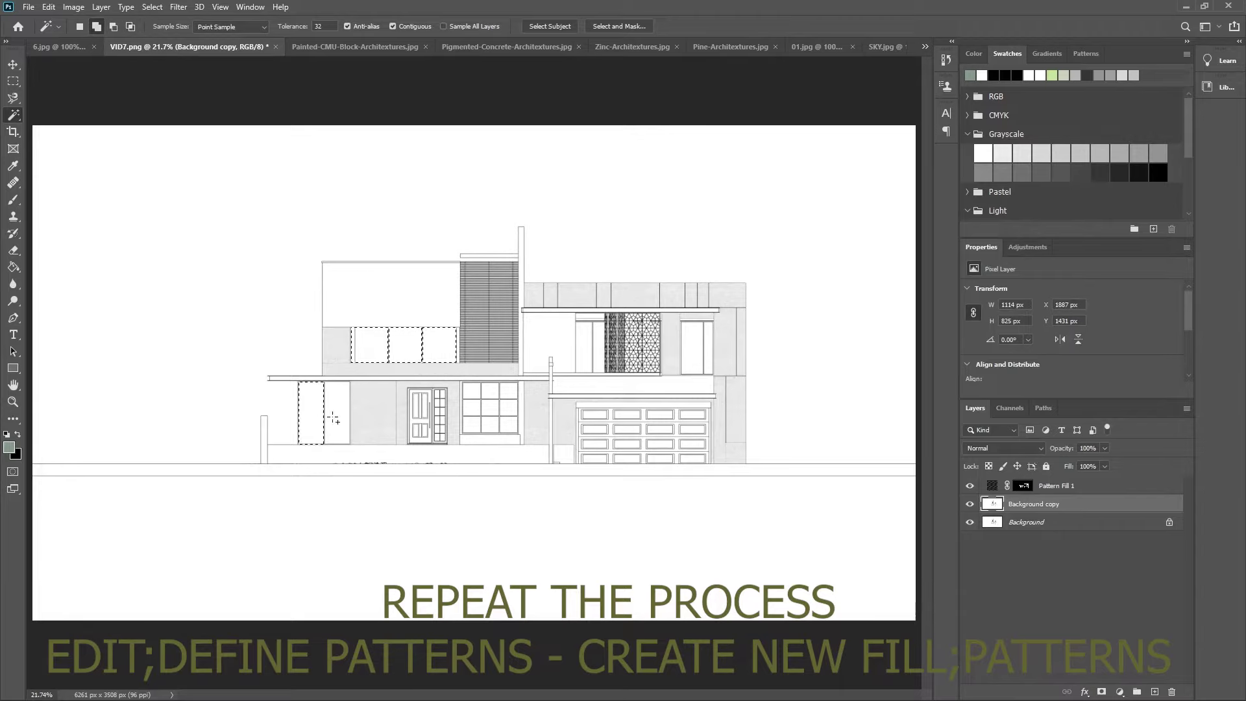
shift+click(471, 391)
shift+click(472, 408)
shift+click(490, 408)
shift+click(493, 394)
shift+click(508, 390)
shift+click(508, 407)
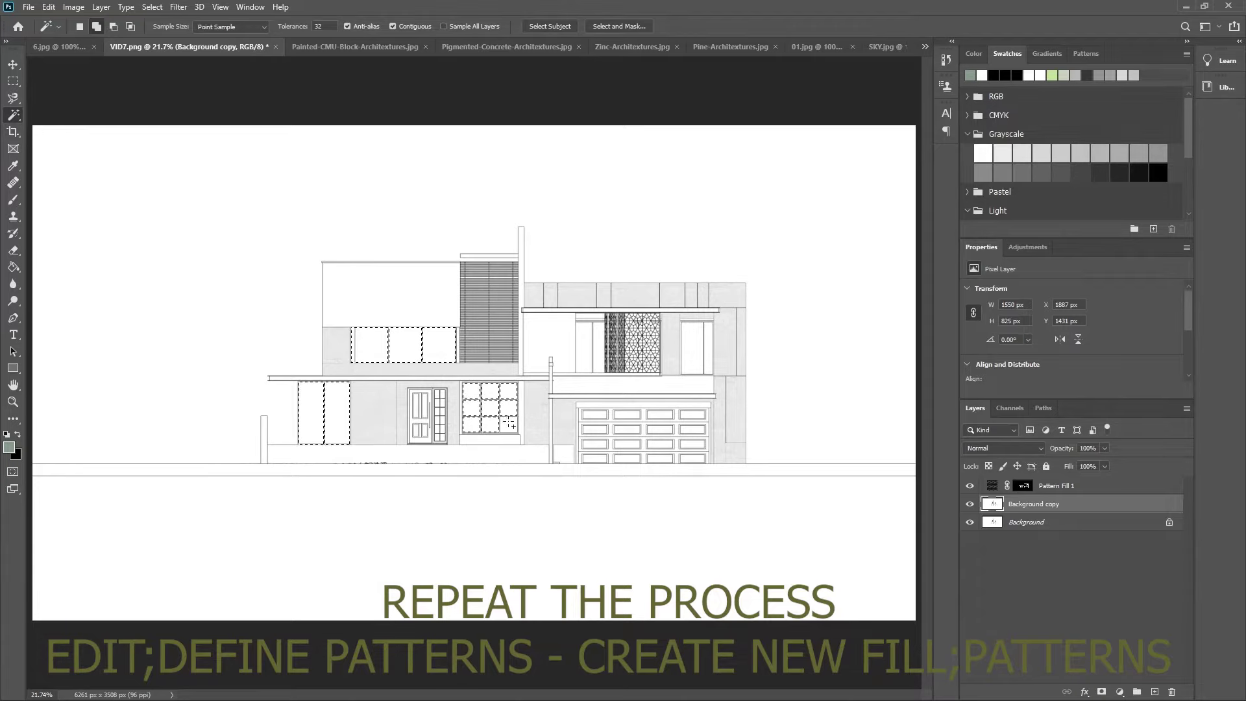
shift+click(709, 364)
Step: Add a glass Pattern Fill 2 layer over the panes and unlink the pattern from its mask
click(1119, 692)
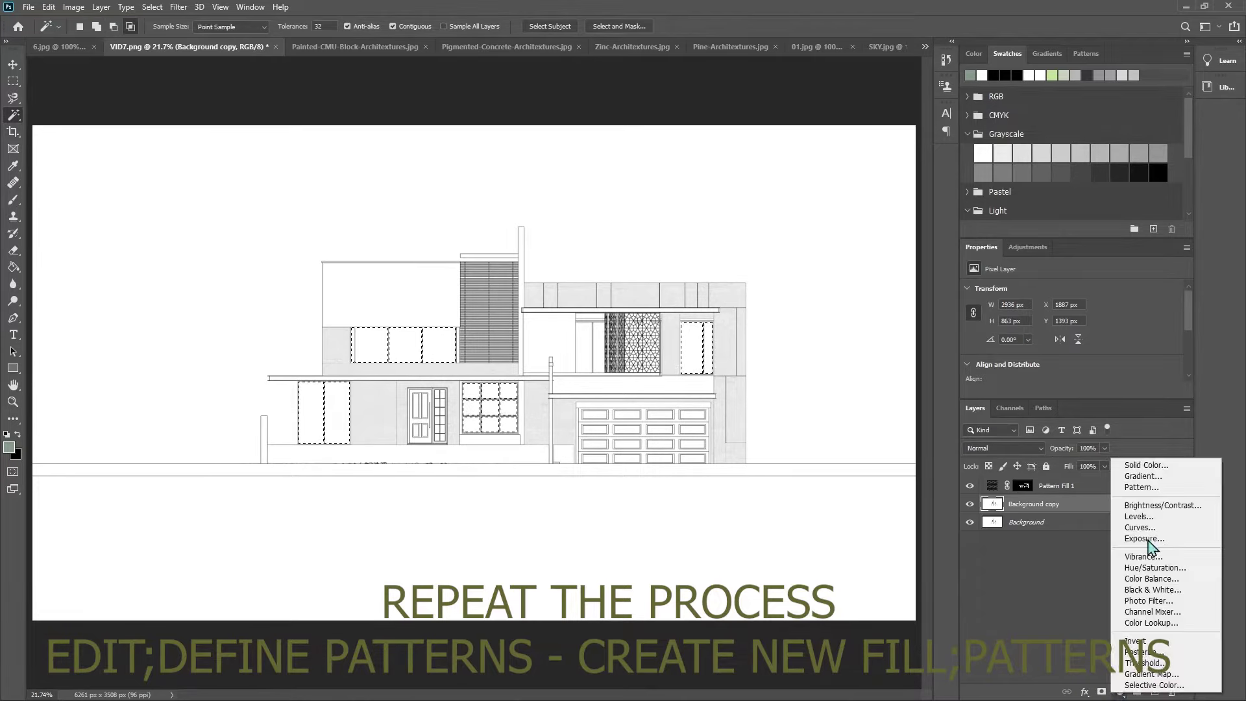
click(1159, 493)
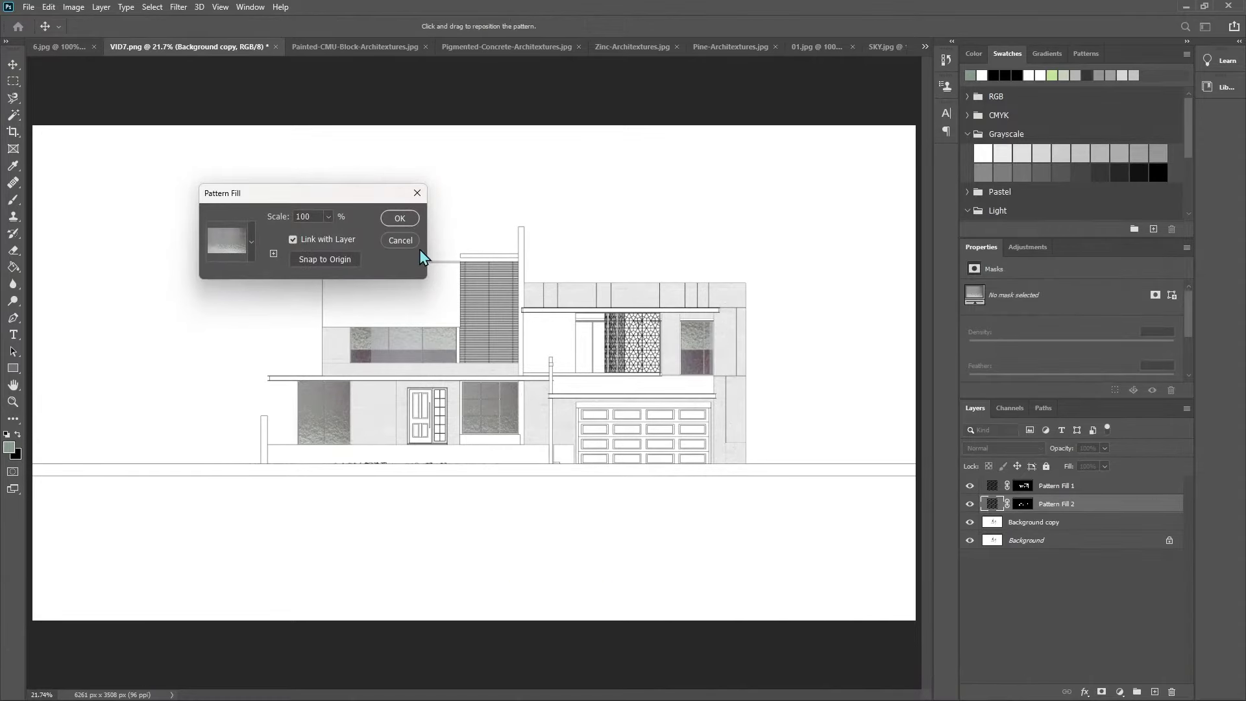
click(398, 216)
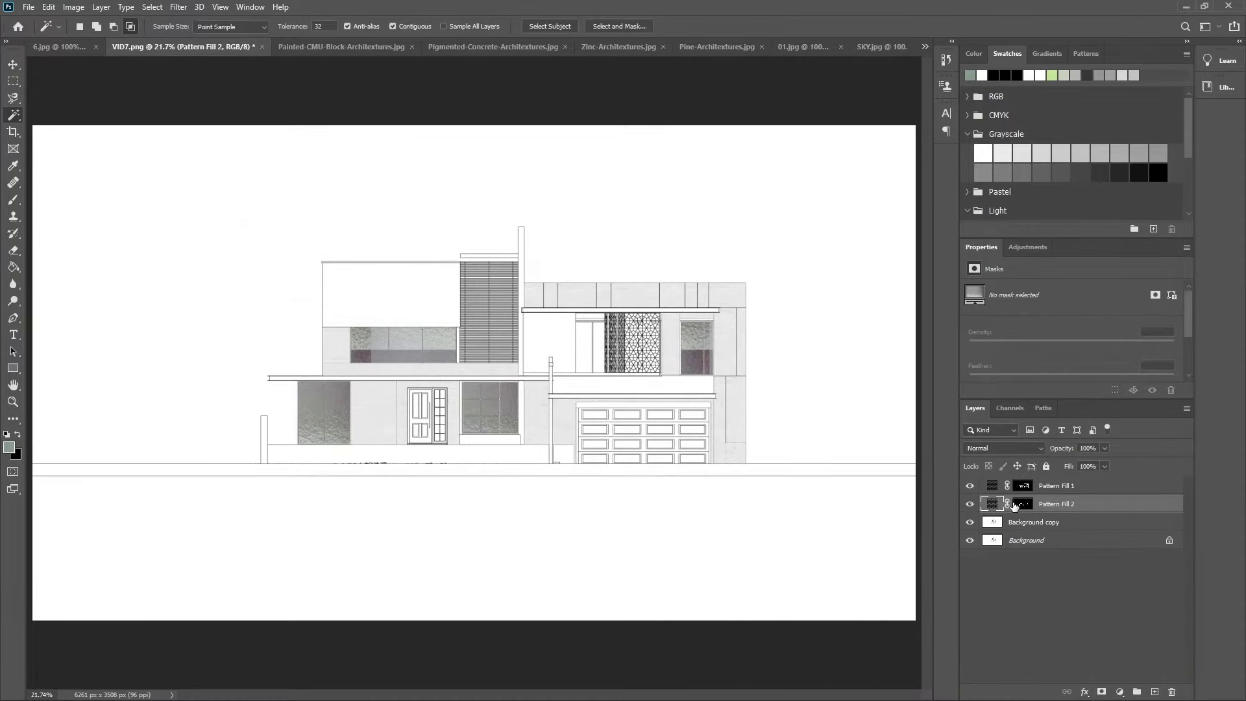
click(1006, 504)
Step: Nudge the glass texture, then select the upper-left panel, balcony band, base strip and tall wall strip
key(v)
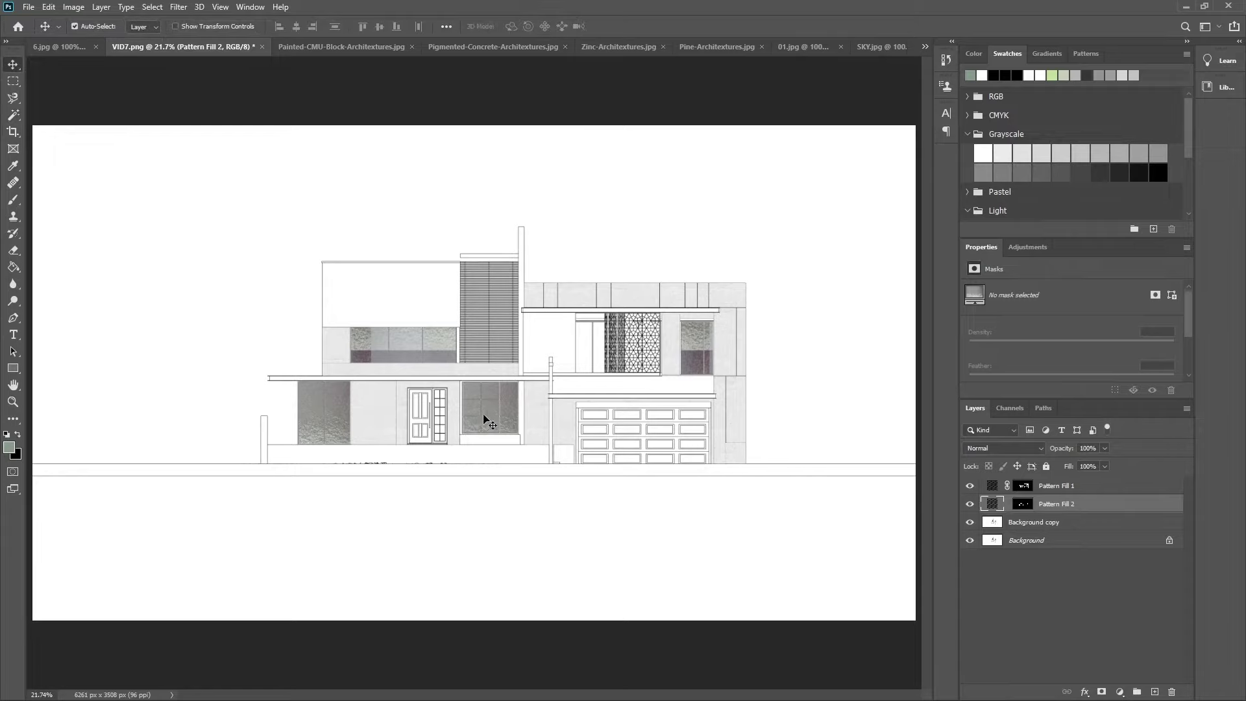
drag(484, 417, 407, 435)
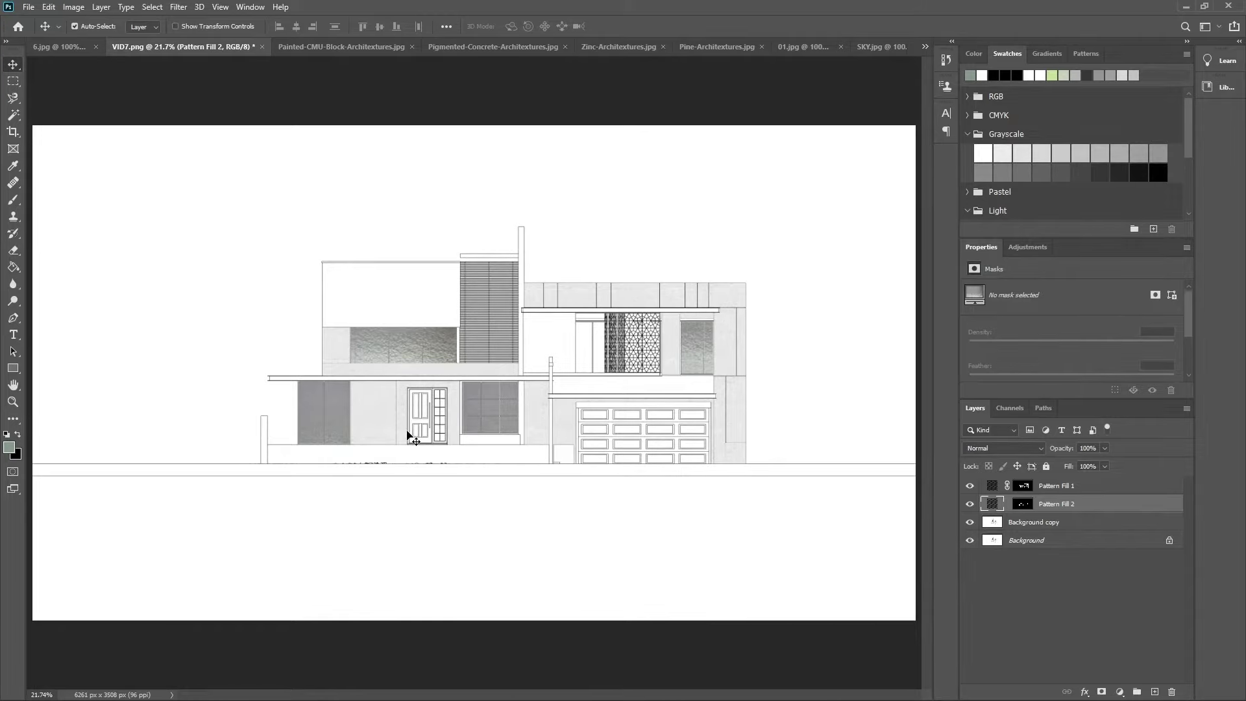
click(1093, 525)
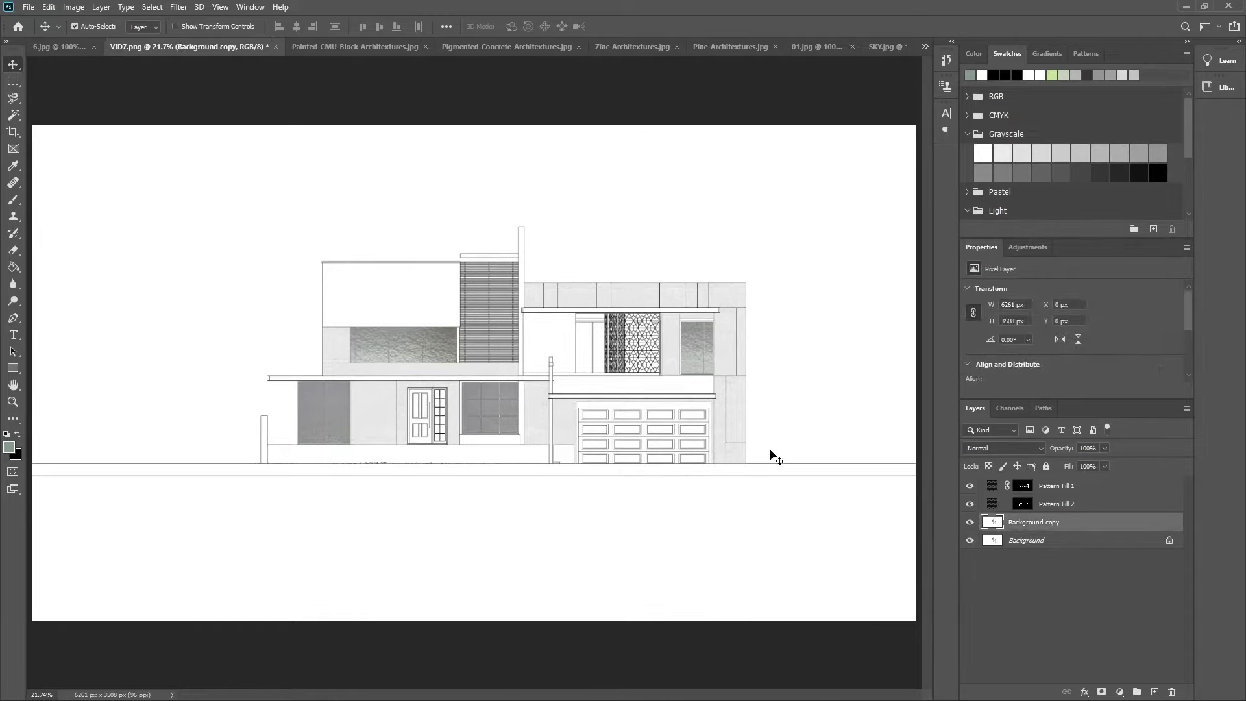
key(w)
click(429, 307)
key(shift)
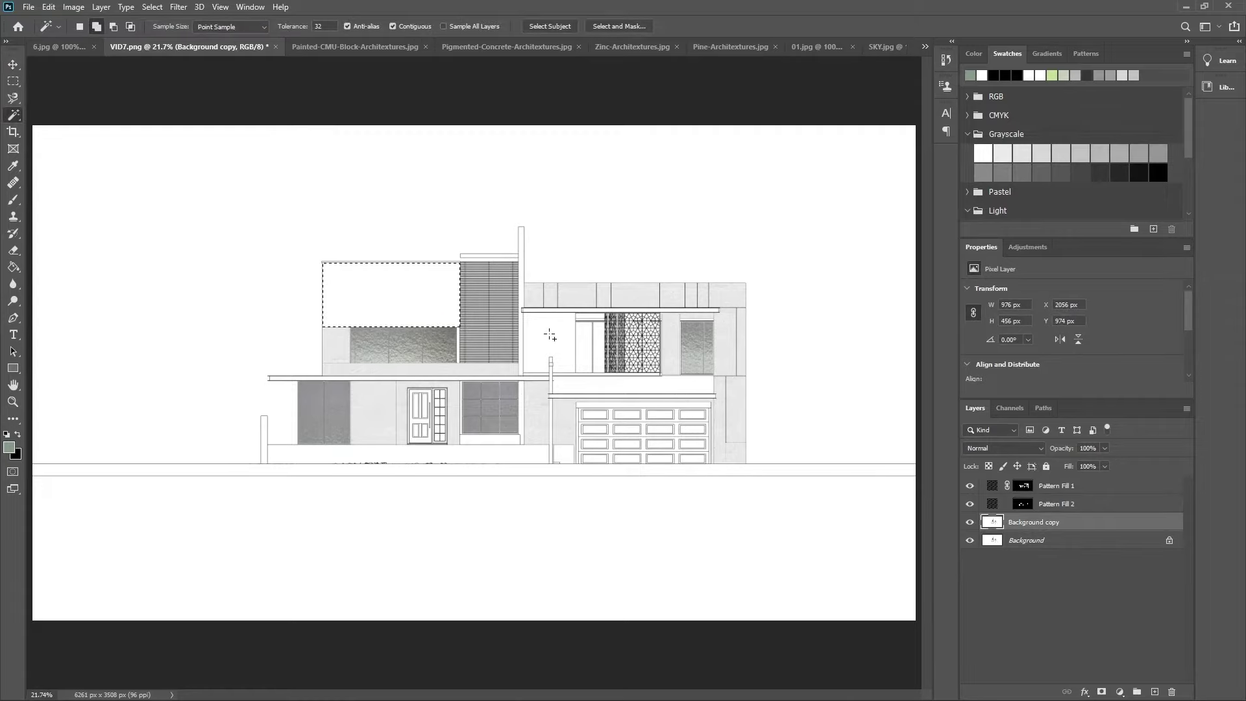
shift+click(573, 390)
shift+click(296, 452)
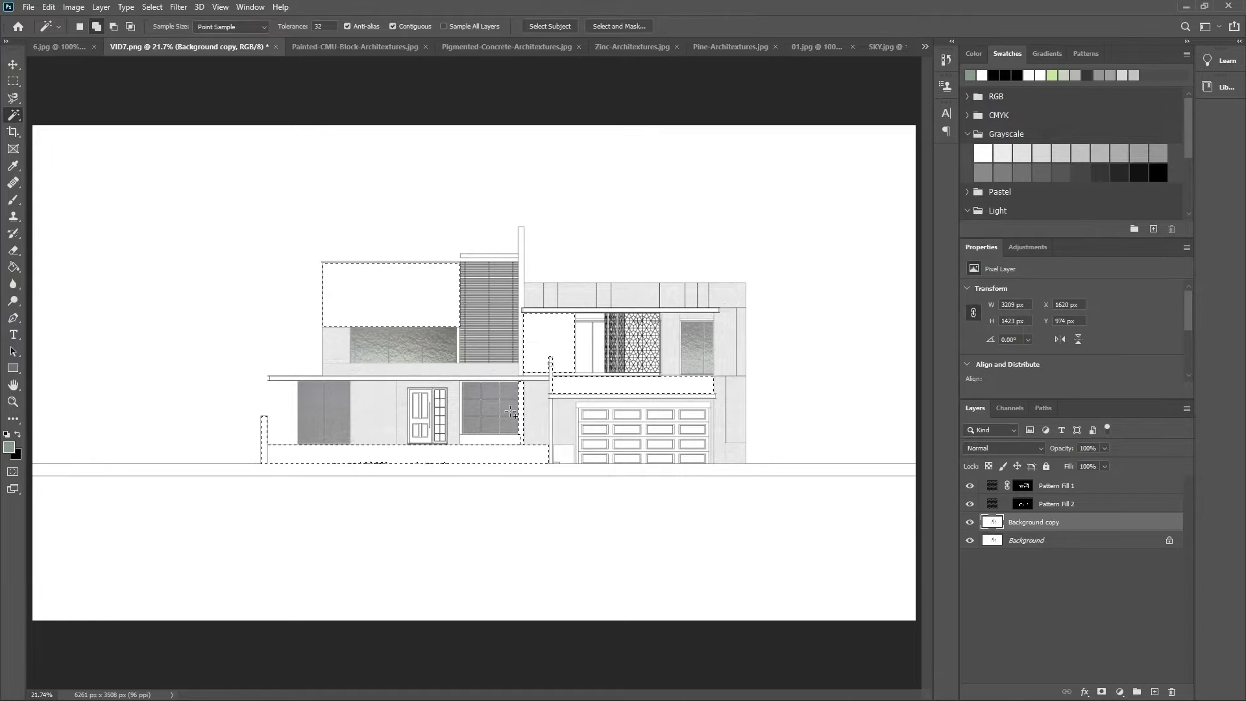
shift+click(524, 367)
Step: Define the Pigmented-Concrete texture as a pattern
click(478, 52)
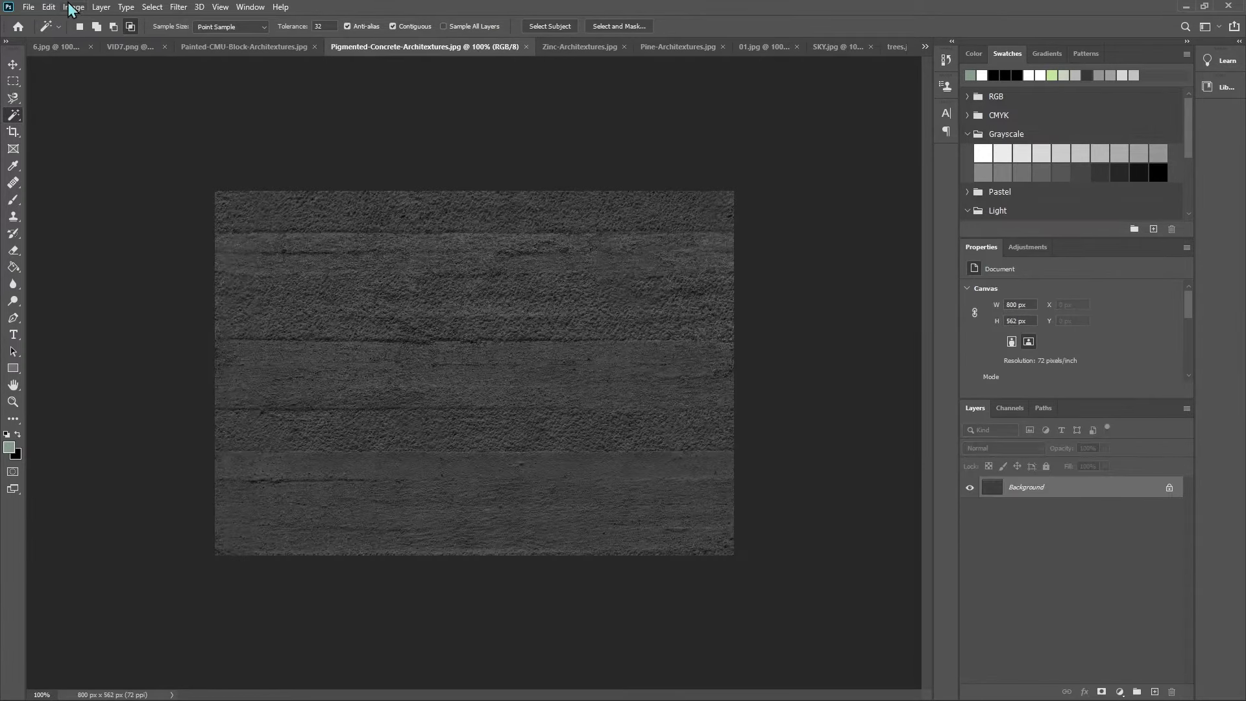
click(48, 7)
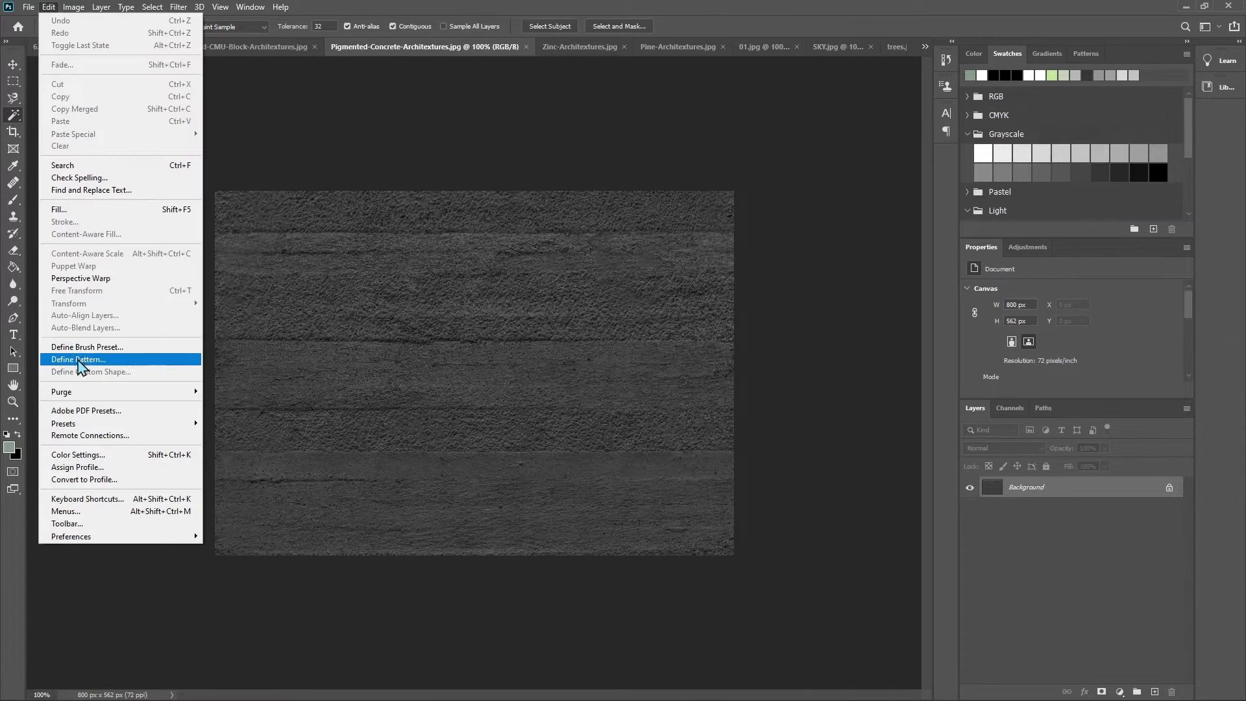
click(78, 358)
key(Return)
Step: Add a concrete Pattern Fill 3 layer over the selected wall areas
click(131, 52)
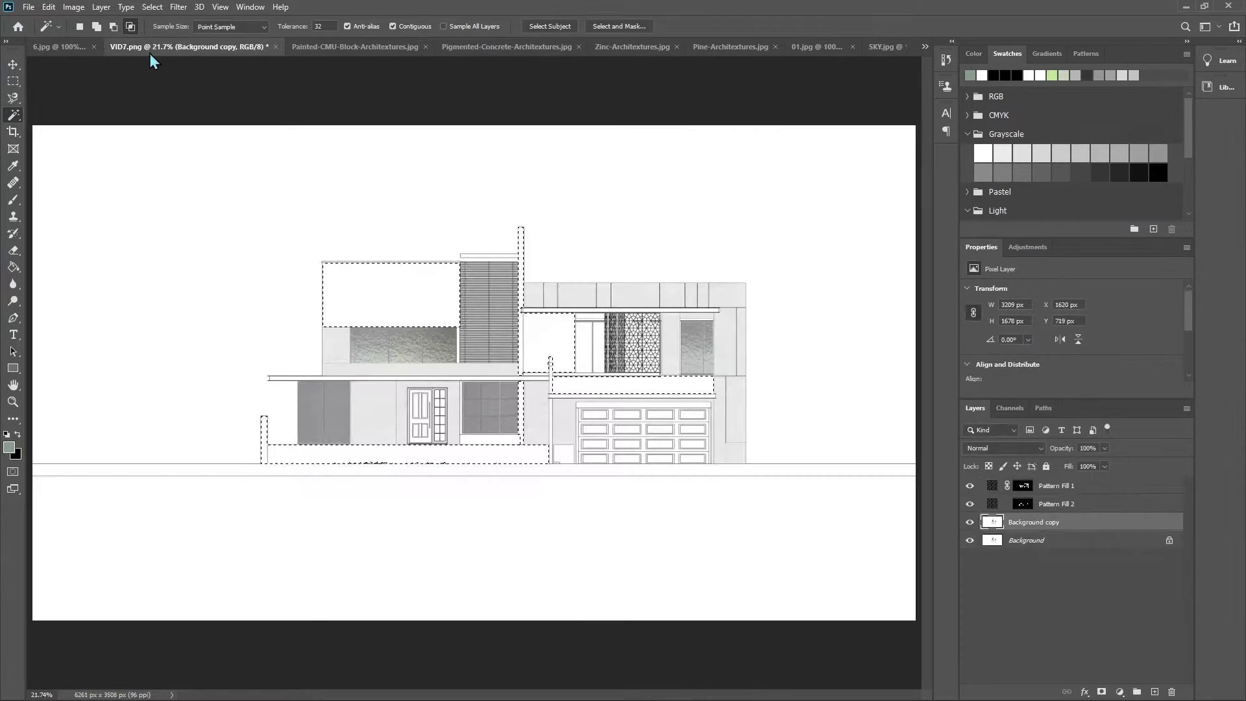
click(1119, 690)
click(1145, 481)
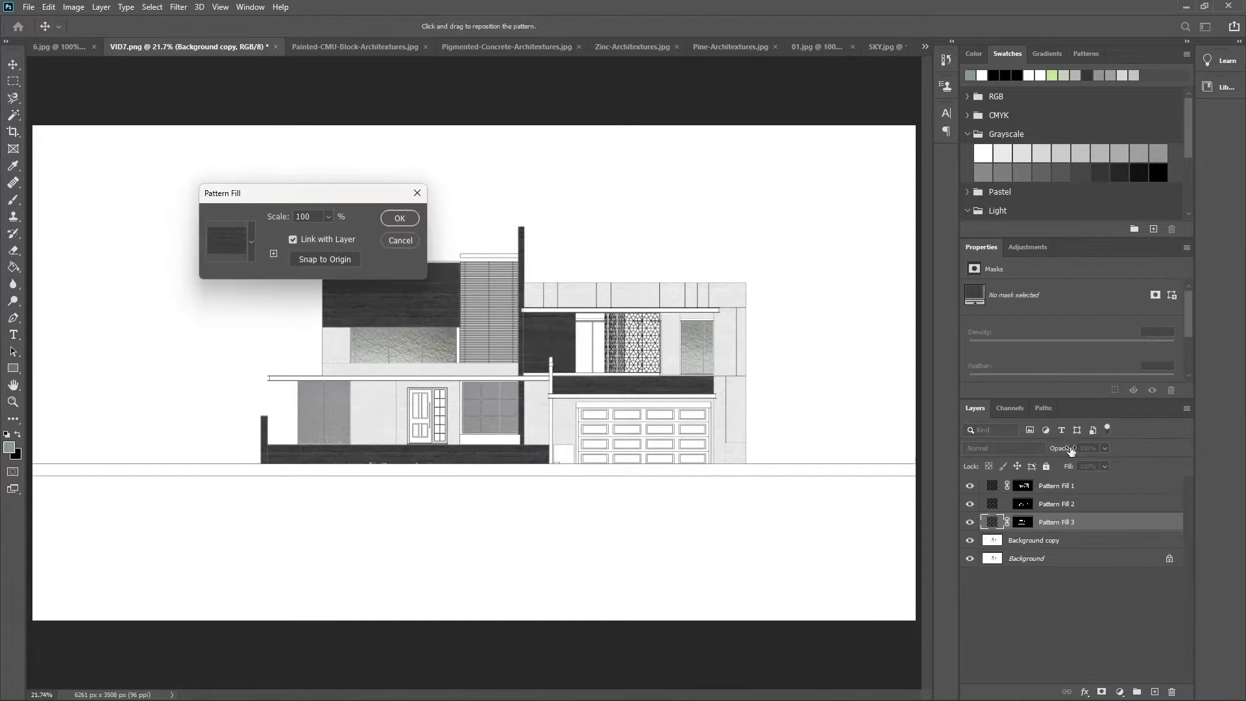
click(394, 218)
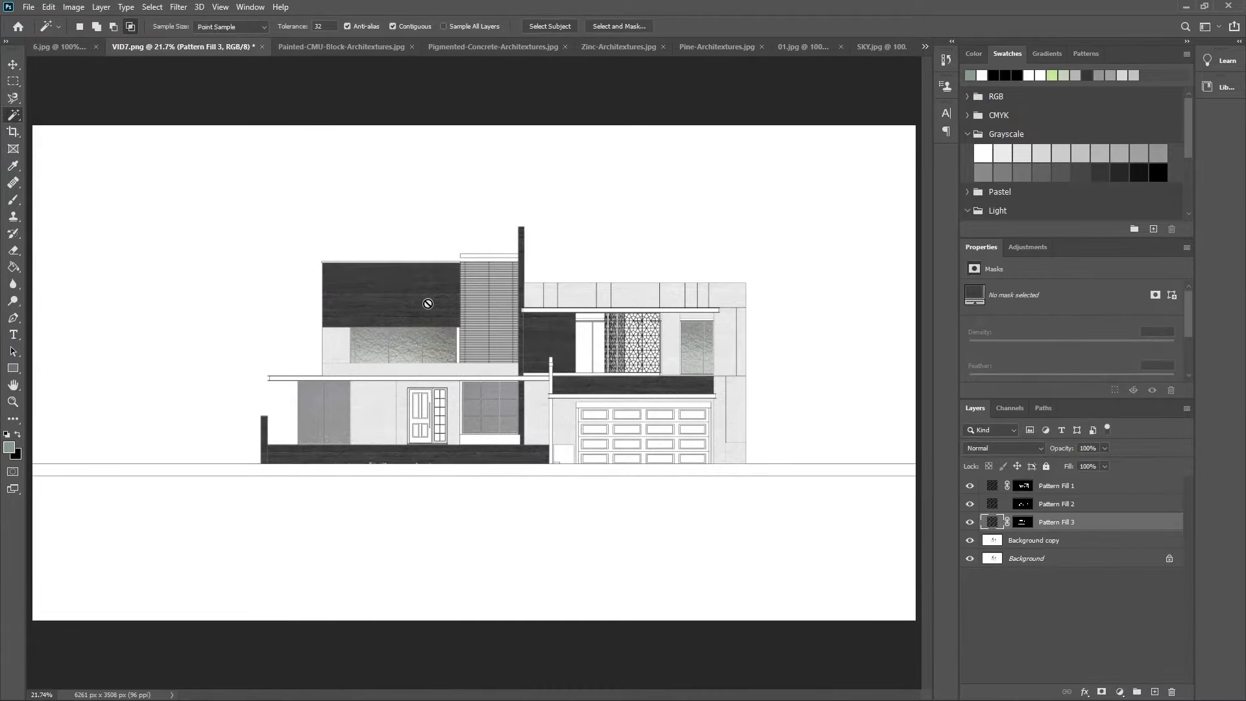
key(v)
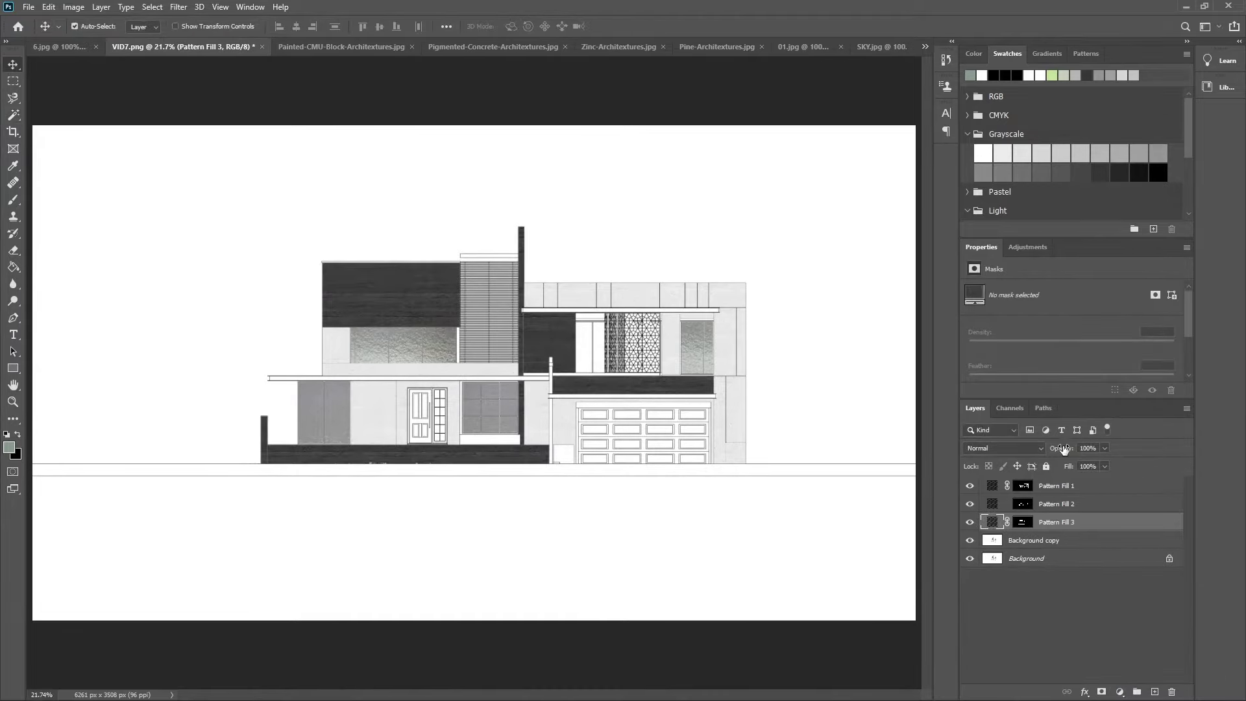
key(w)
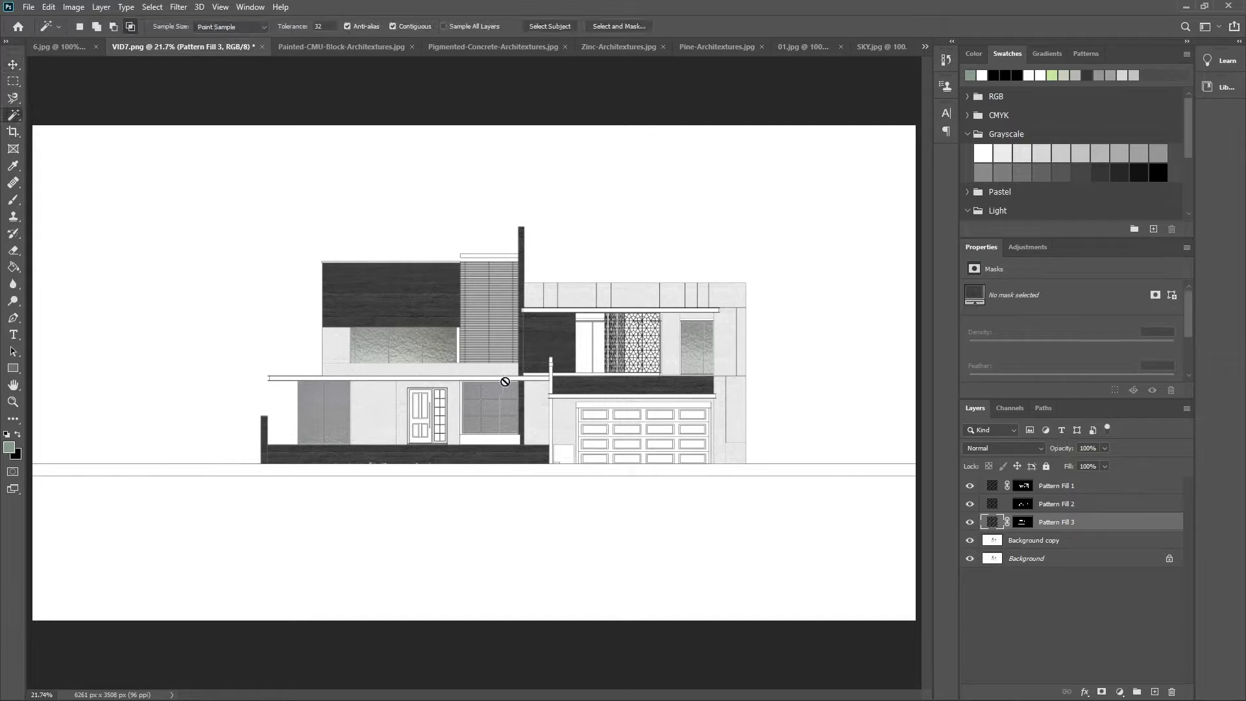
Step: Set Pattern Fill 3's opacity to 75%
click(1088, 448)
text(75)
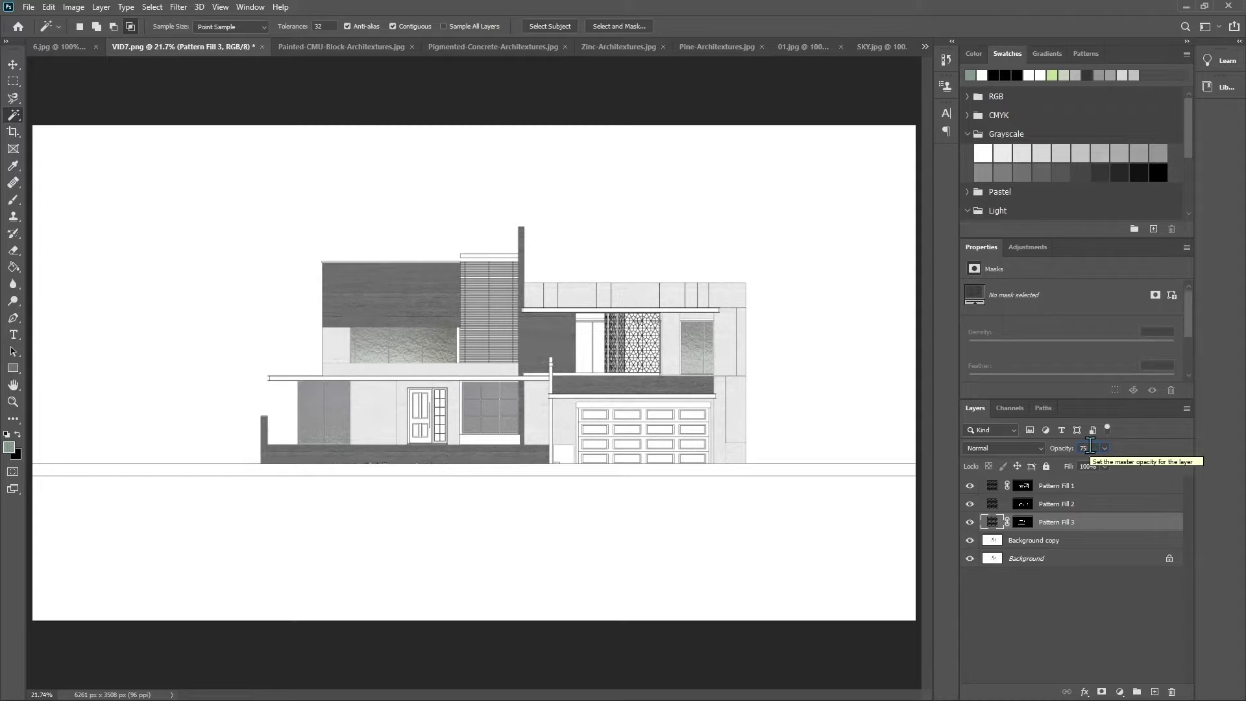
key(Return)
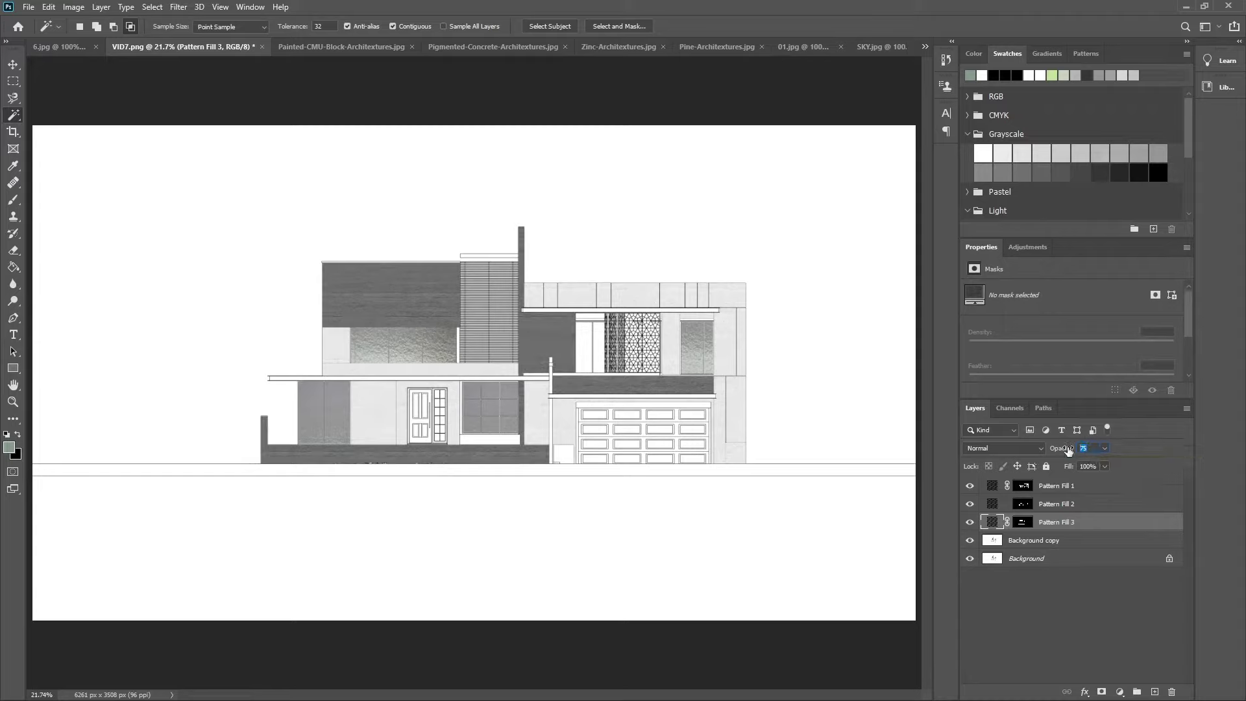
text(80)
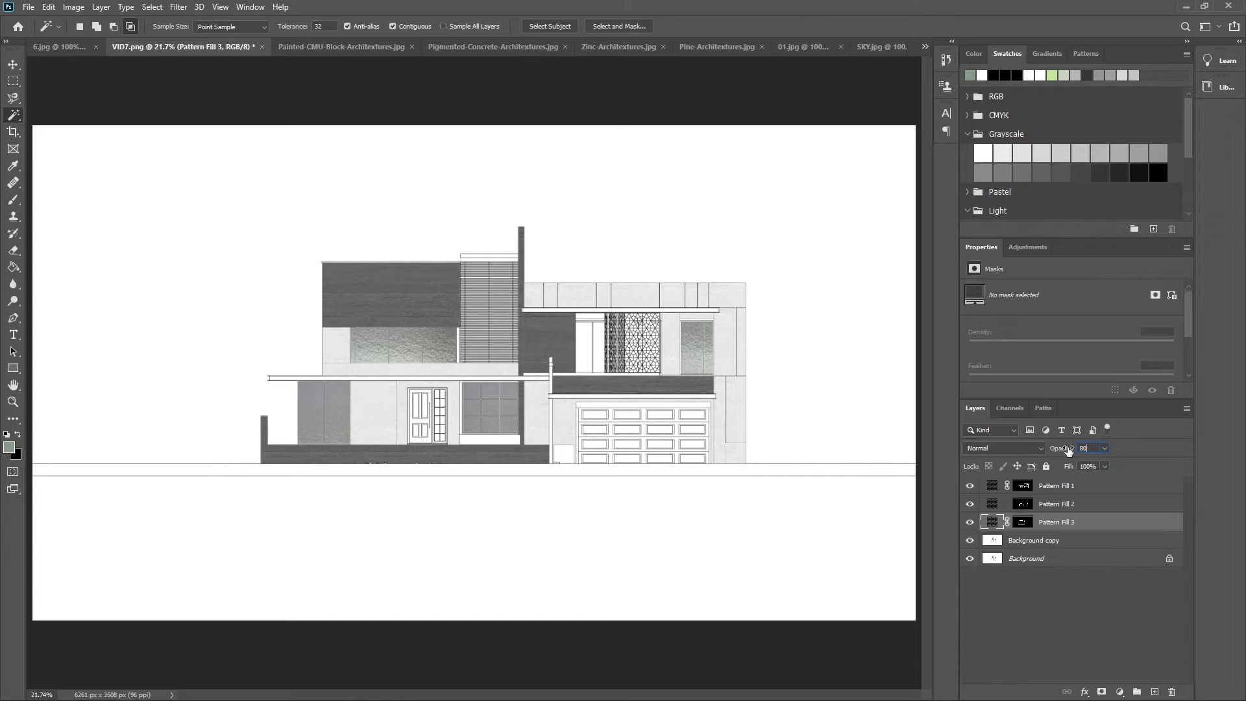
click(1104, 447)
drag(1108, 466, 1122, 464)
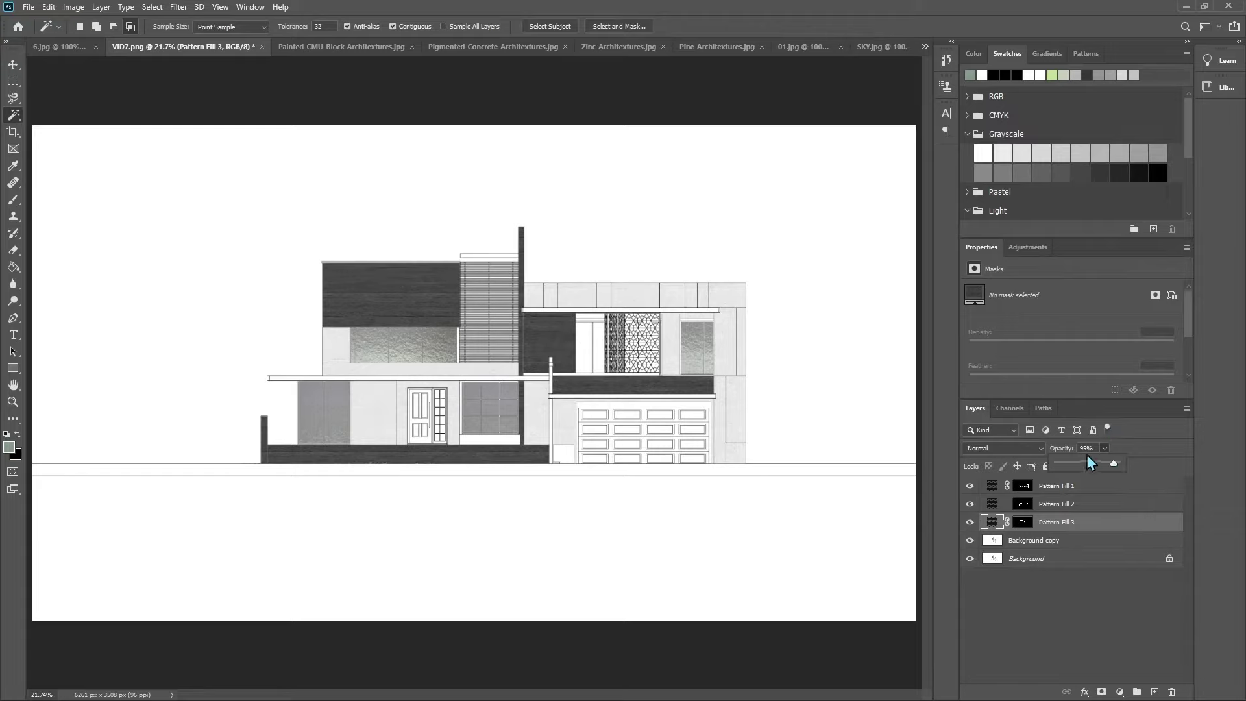
text(75)
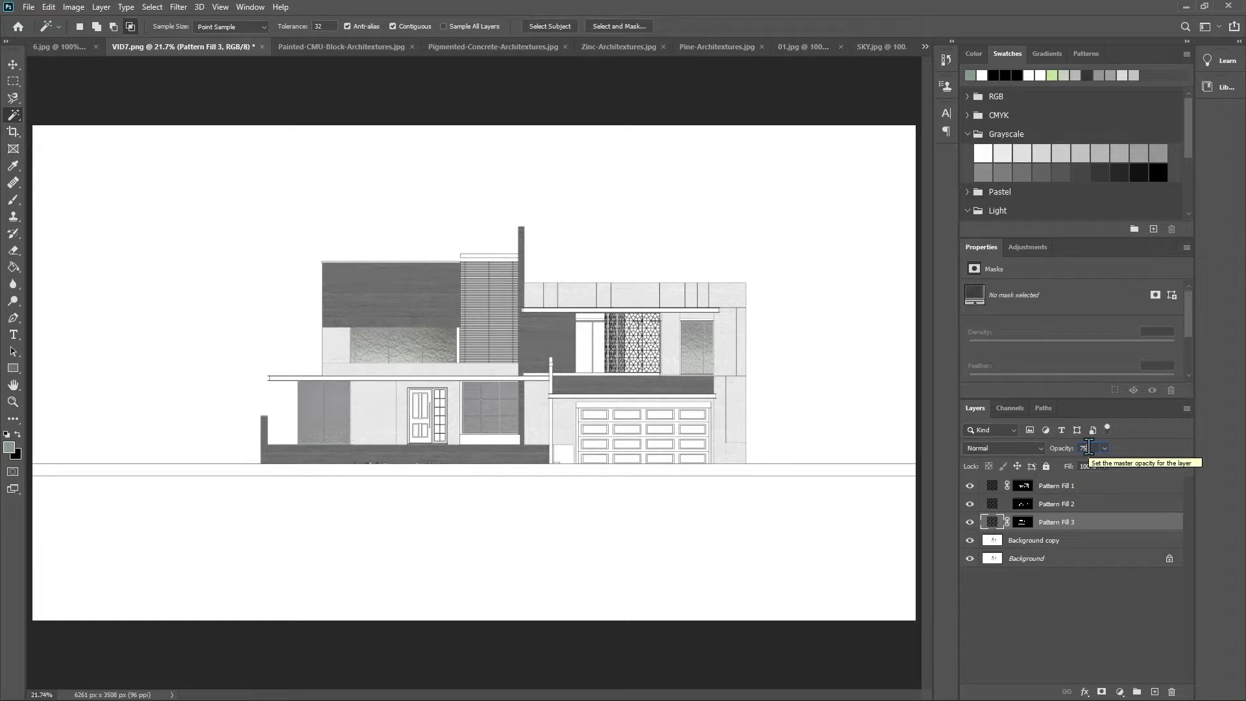
key(Return)
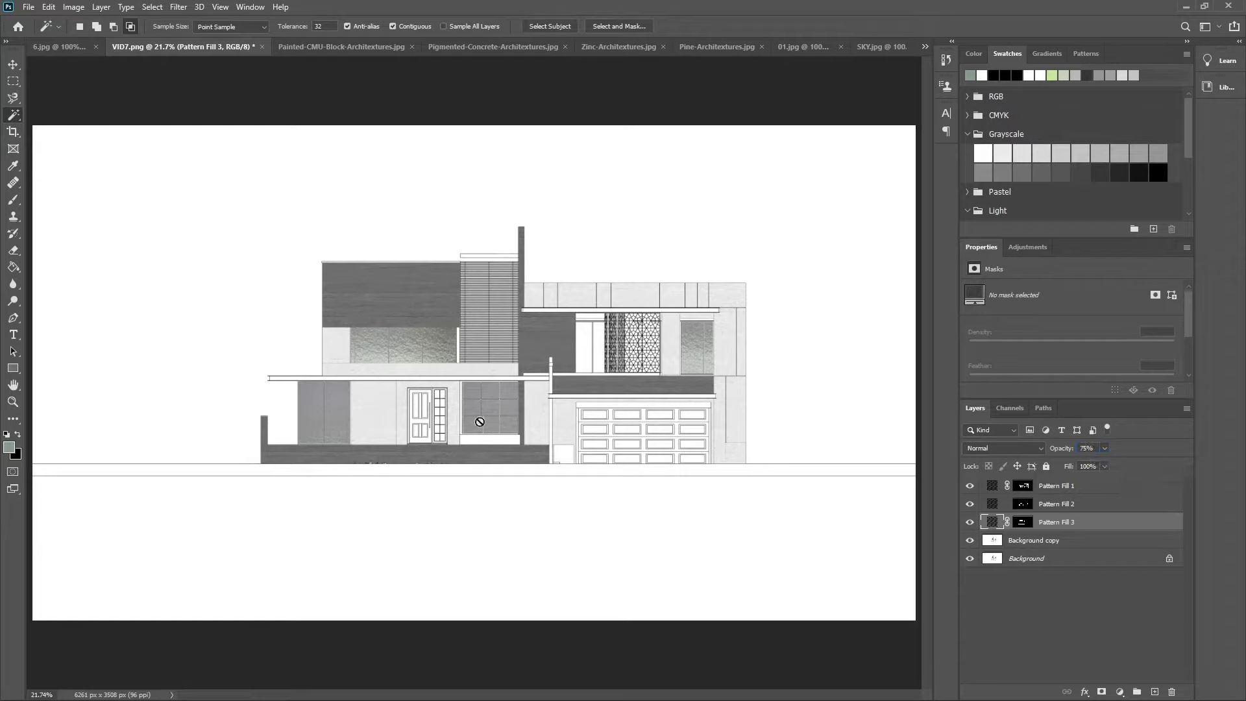
Step: Select Pattern Fill 2 and set its opacity to 75%
key(v)
click(499, 420)
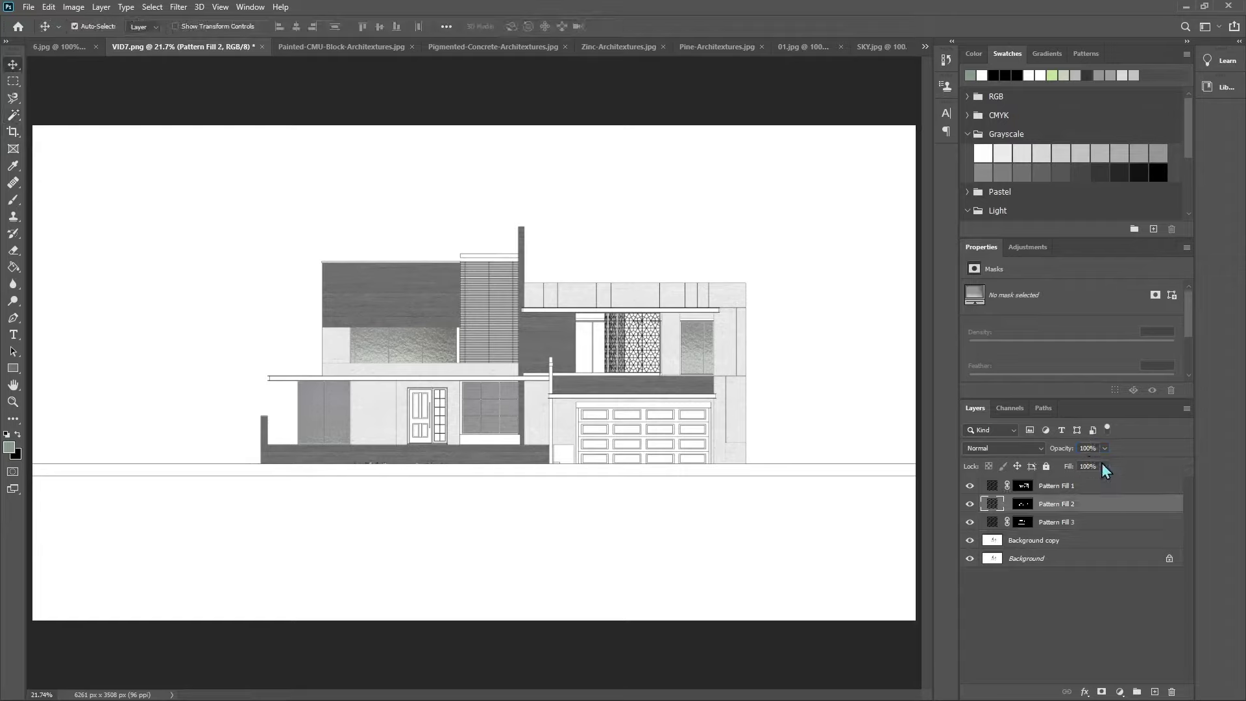
click(1092, 447)
text(75)
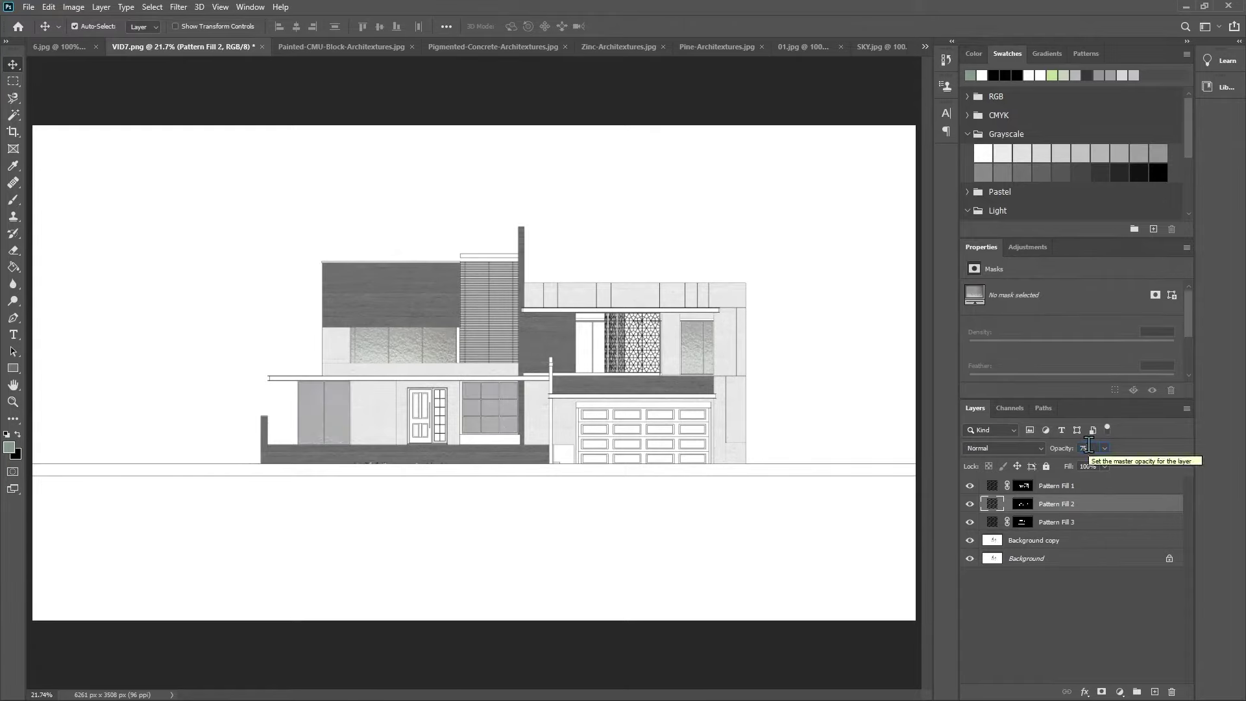
Step: Zoom into the upper balcony and marquee-select the opening behind the lattice screen
click(1081, 541)
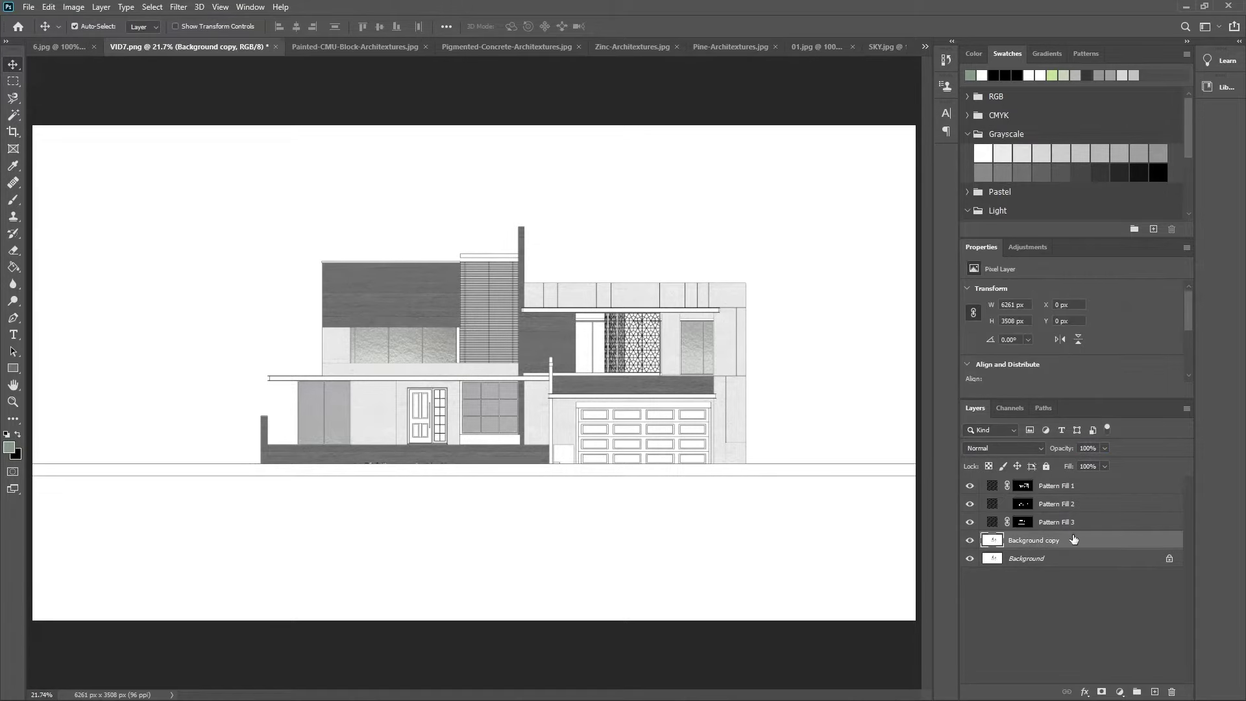
key(z)
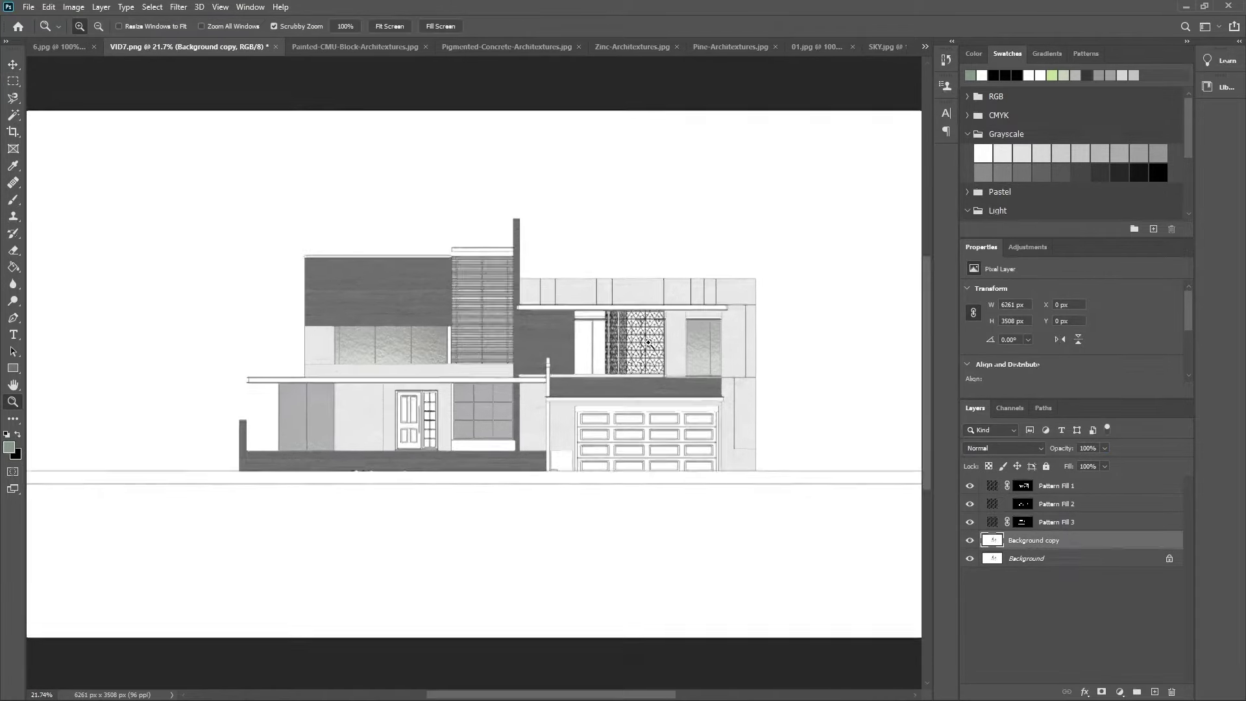
drag(575, 331, 636, 339)
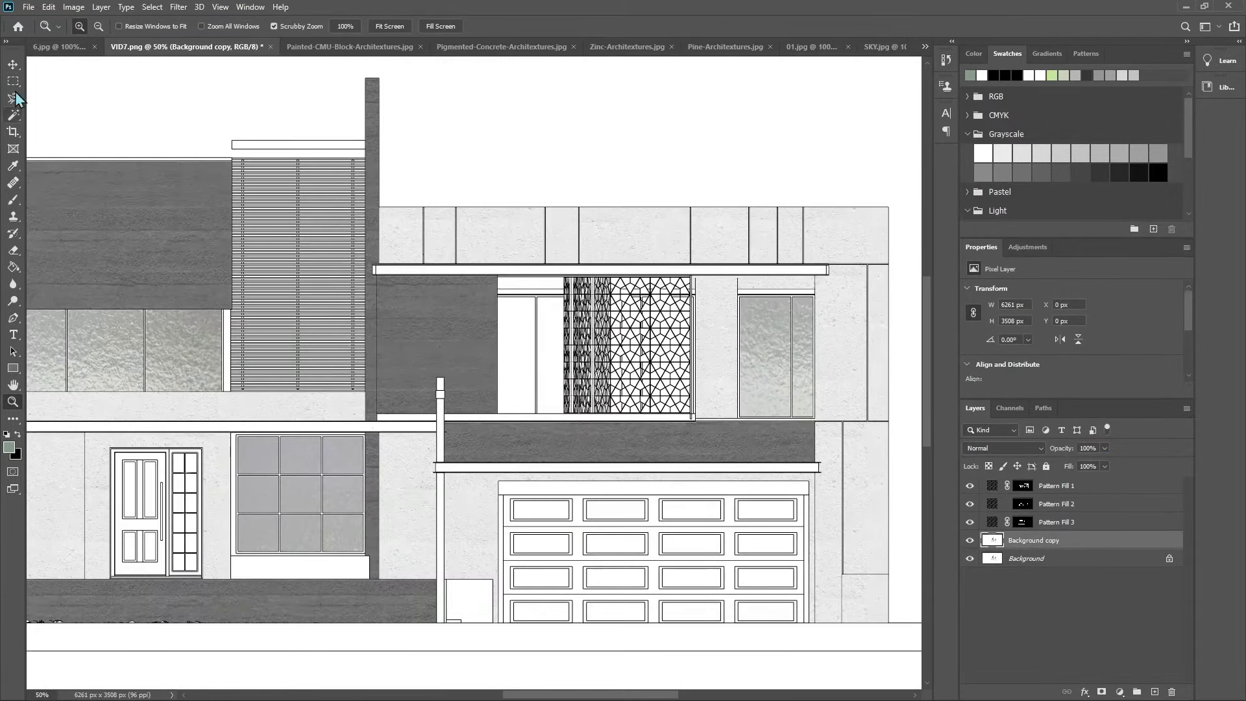
click(13, 82)
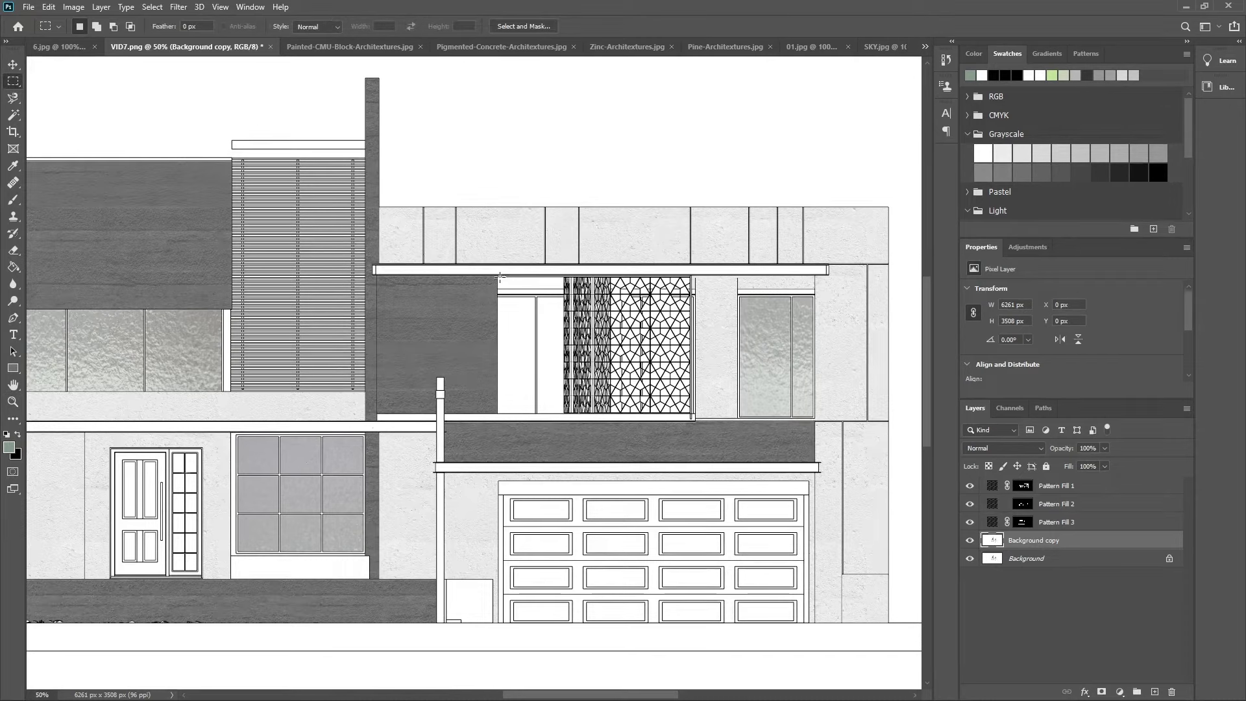
mouse_move(498, 275)
mouse_down()
mouse_move(683, 420)
mouse_move(695, 415)
mouse_up()
Step: Define the 6.jpg glass texture as a pattern again
click(48, 46)
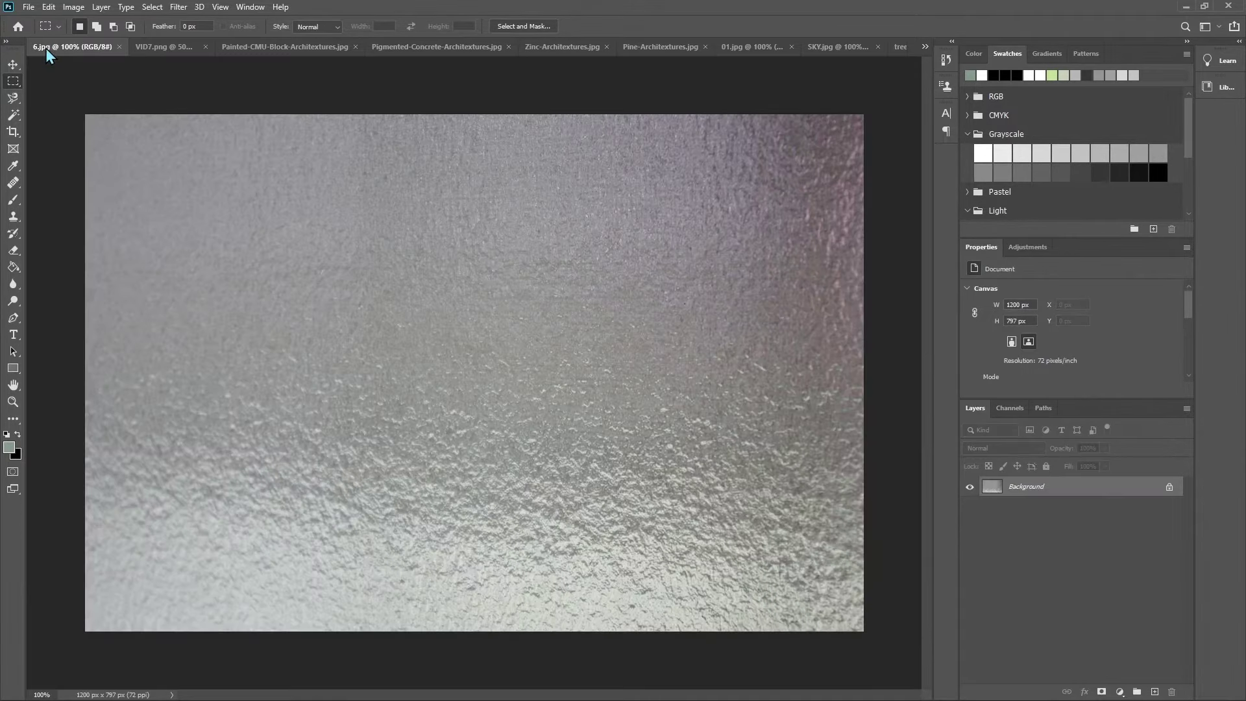
click(48, 7)
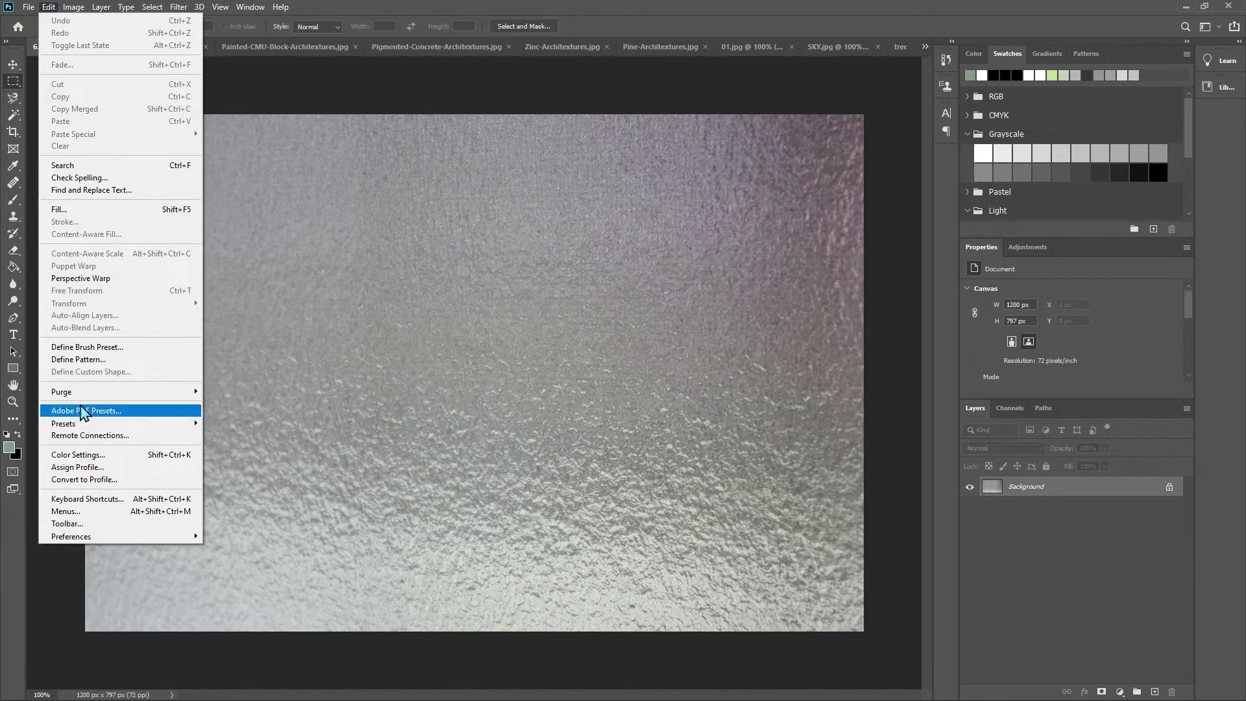
click(78, 359)
key(Return)
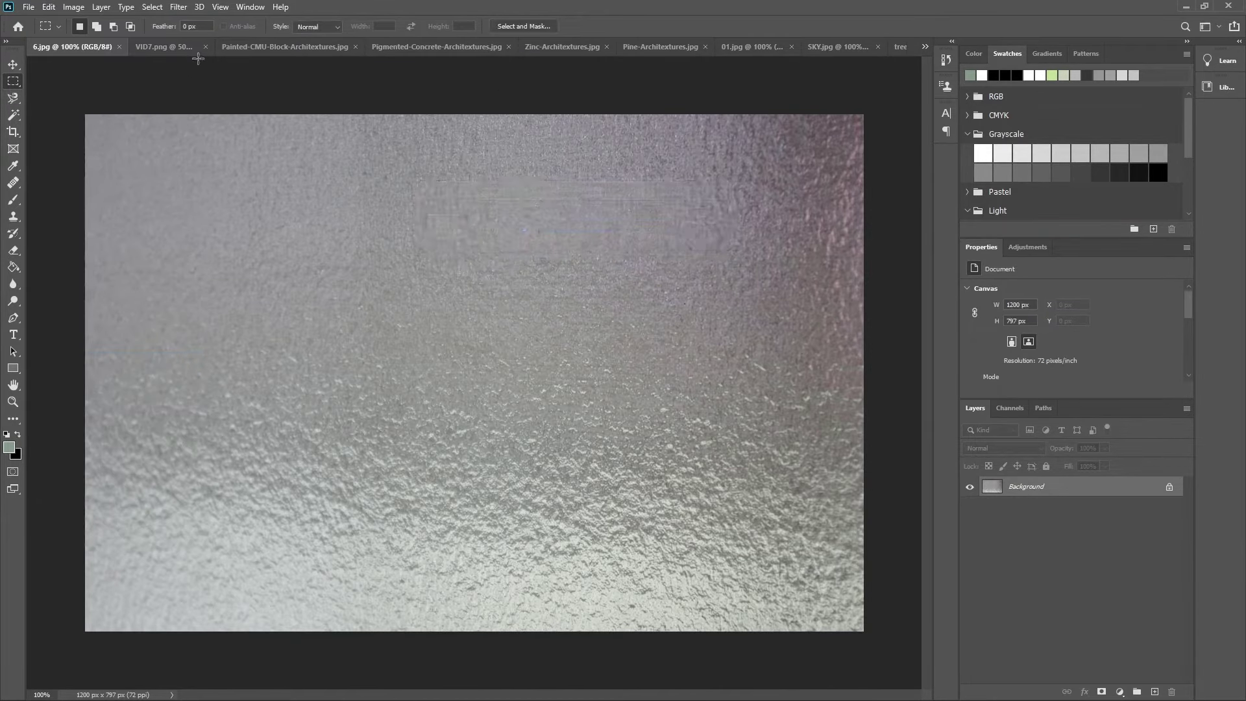
Step: Add a glass Pattern Fill 4 layer to the balcony opening and shift the texture down
click(165, 48)
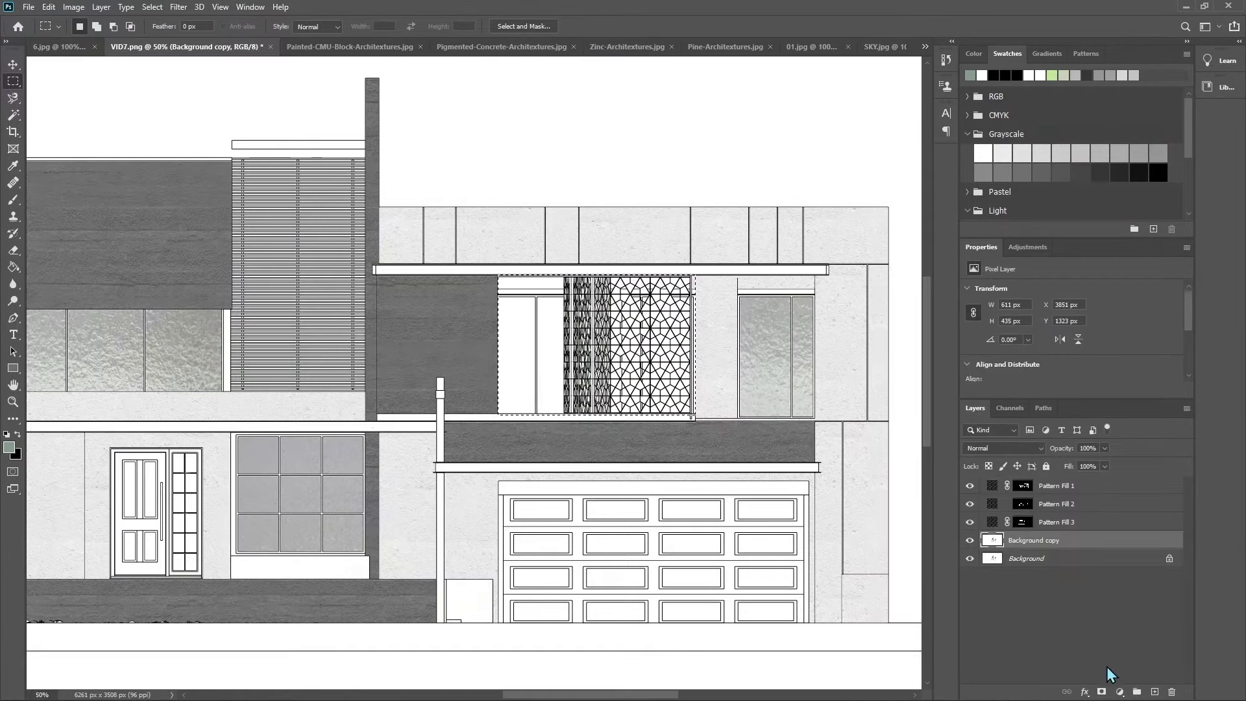
click(1119, 692)
click(1125, 479)
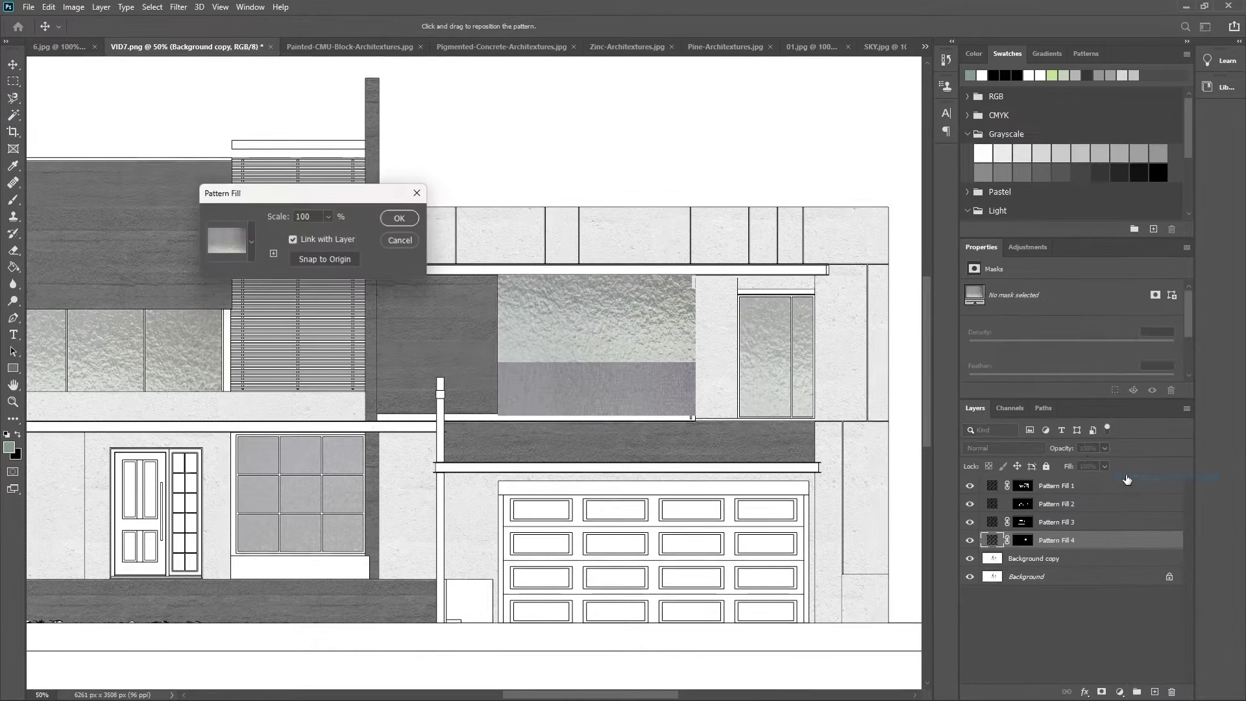
click(399, 218)
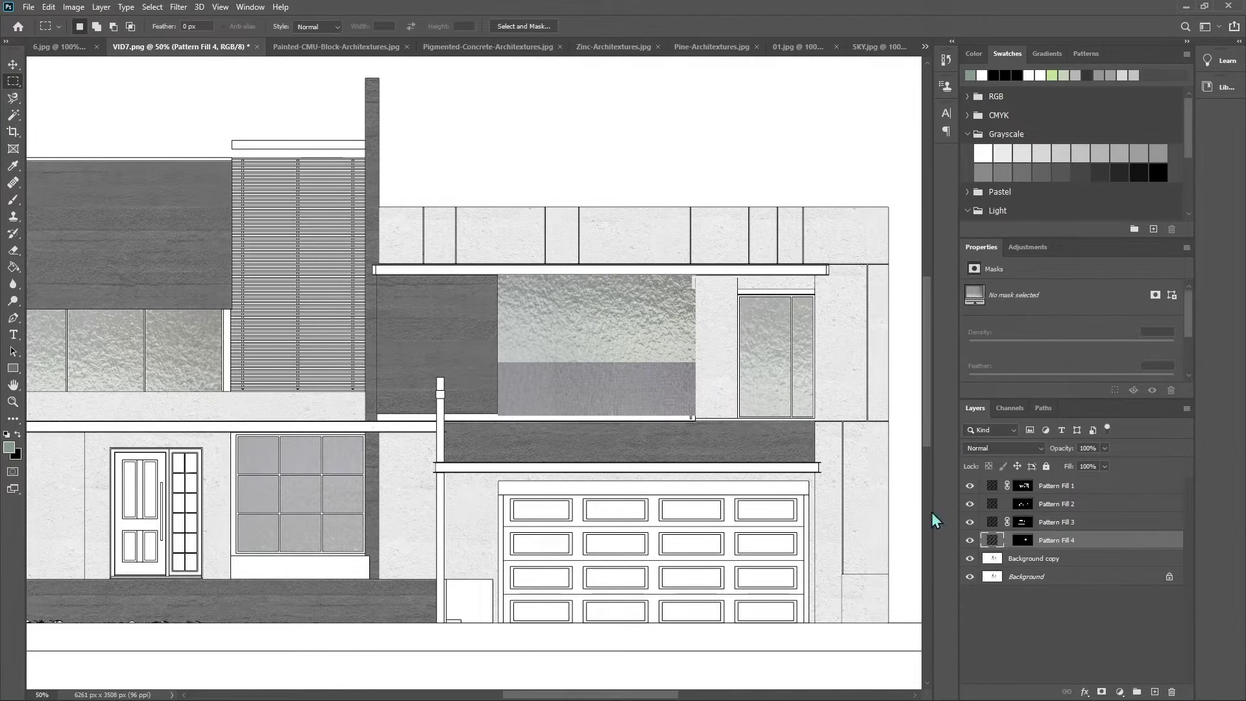
key(v)
drag(588, 346, 590, 406)
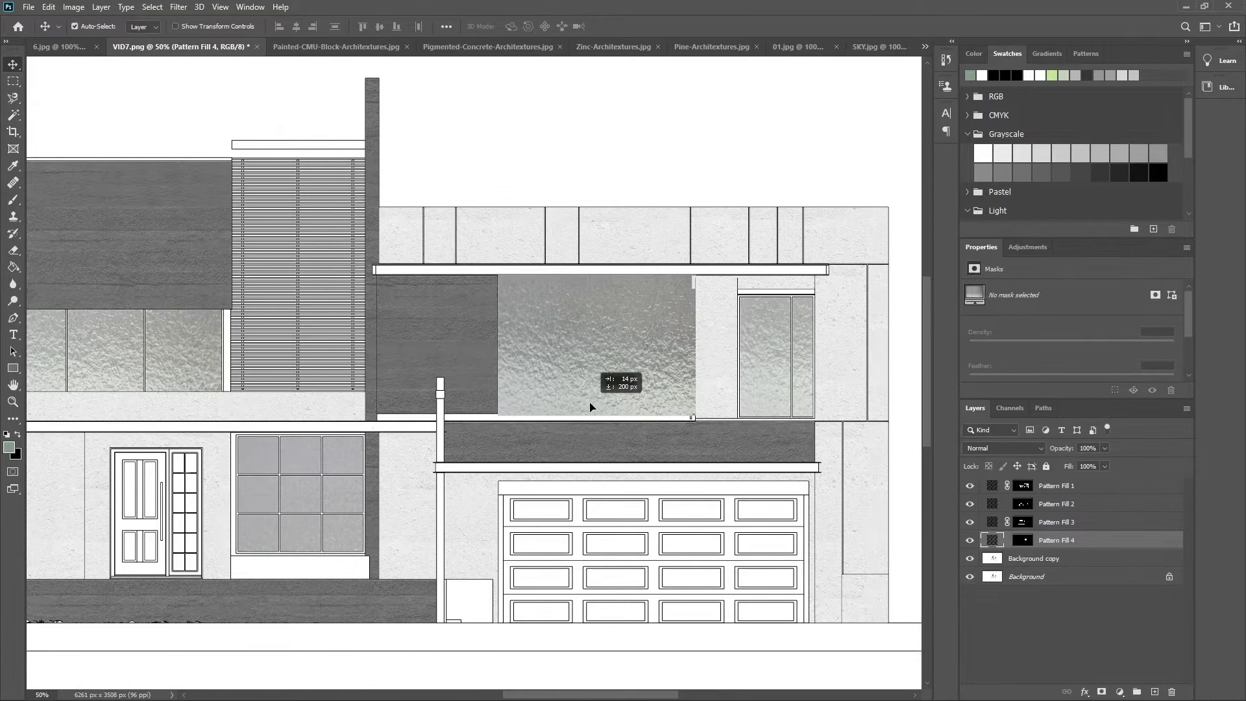
Step: Set Pattern Fill 4's opacity to 75%
click(1079, 448)
text(75)
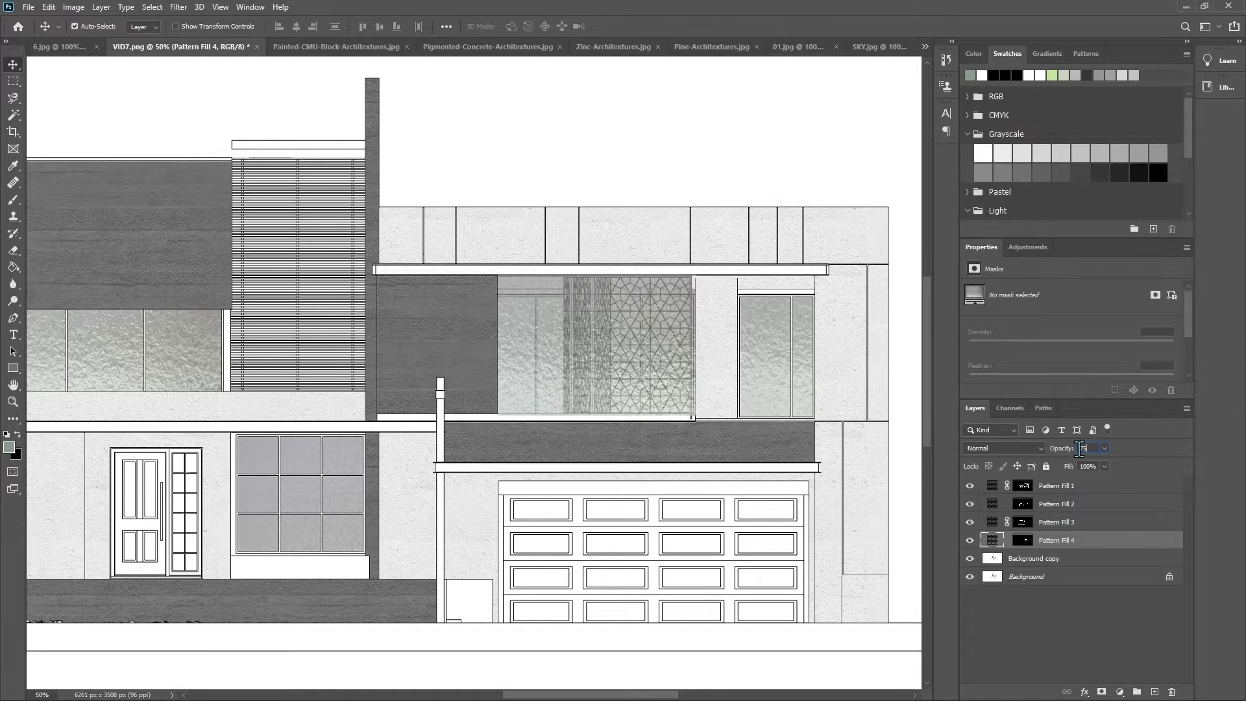
key(Return)
click(772, 373)
click(626, 369)
scroll(711, 488, down, 1)
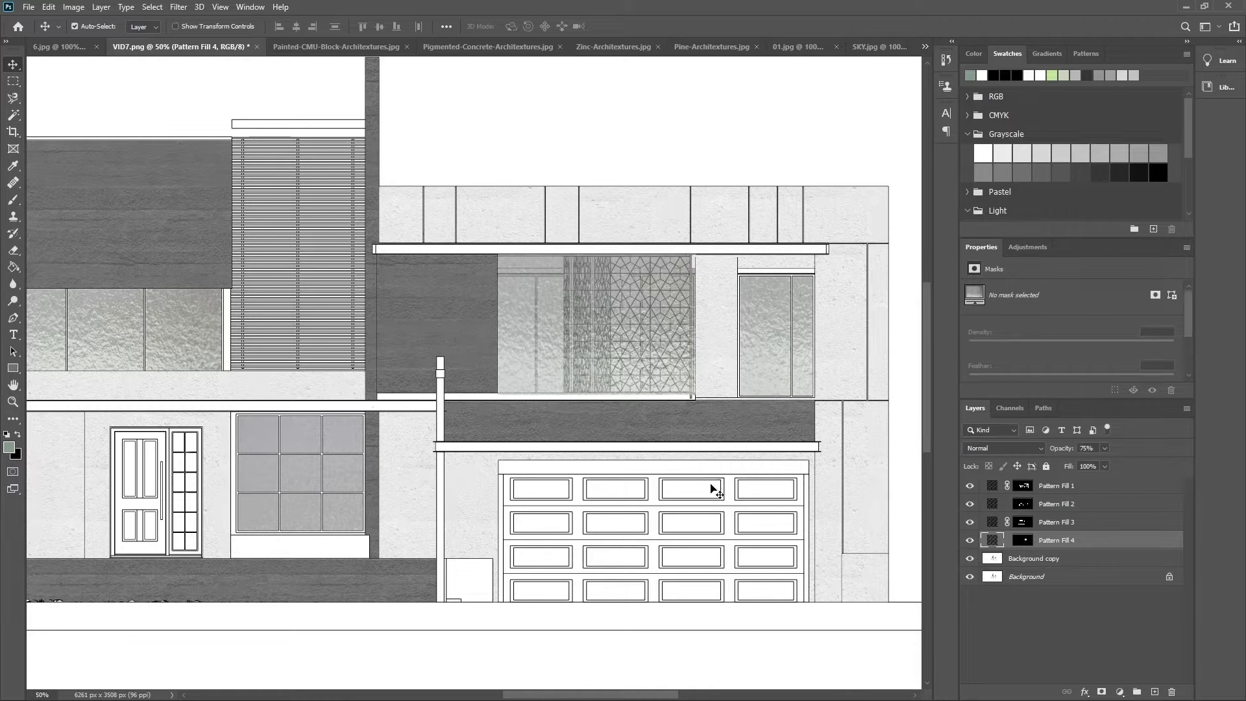
Step: On Background copy, select the canopy bar, vertical post, side strips, floor strip, glazing bar and top strip
click(1056, 560)
key(w)
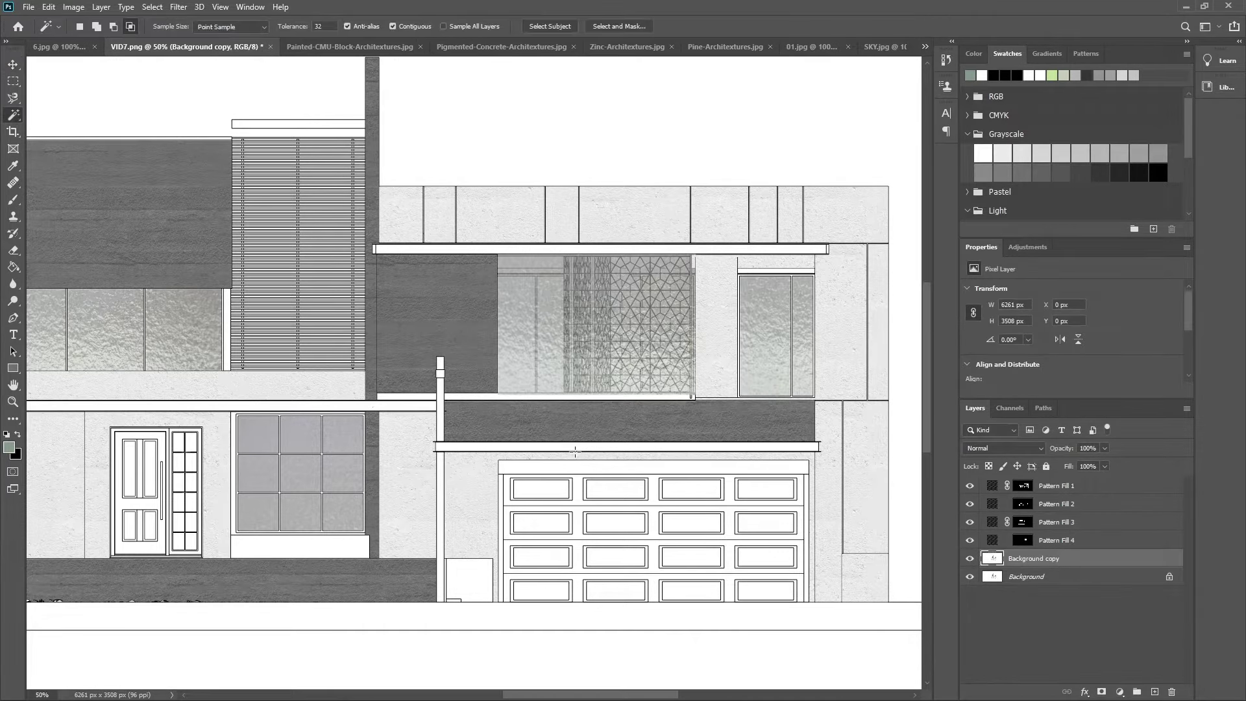
click(575, 447)
shift+click(442, 474)
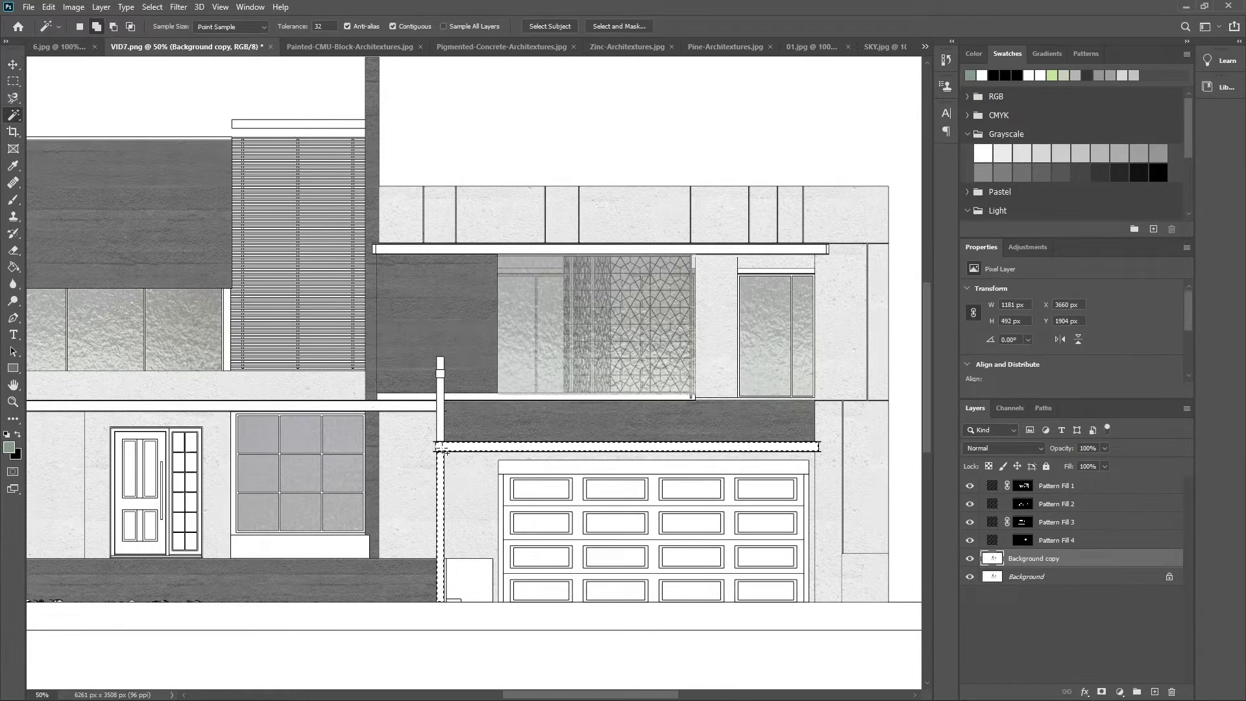
shift+click(458, 397)
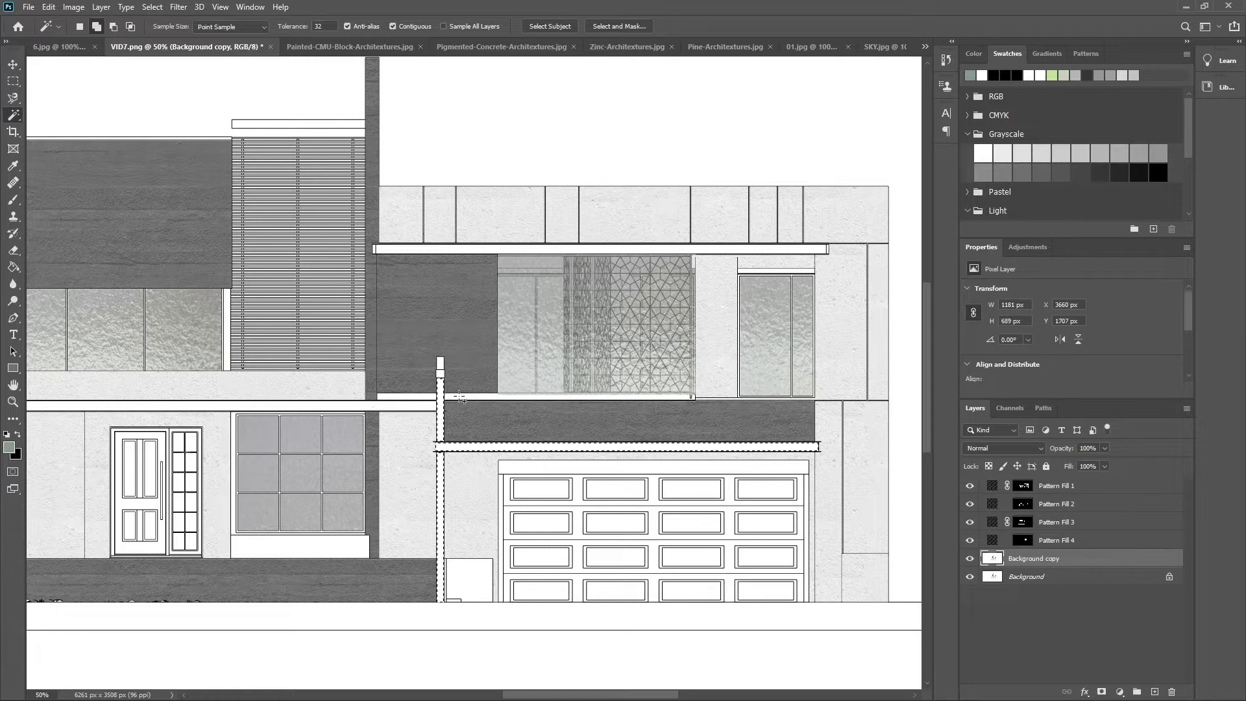
shift+click(415, 406)
shift+click(441, 369)
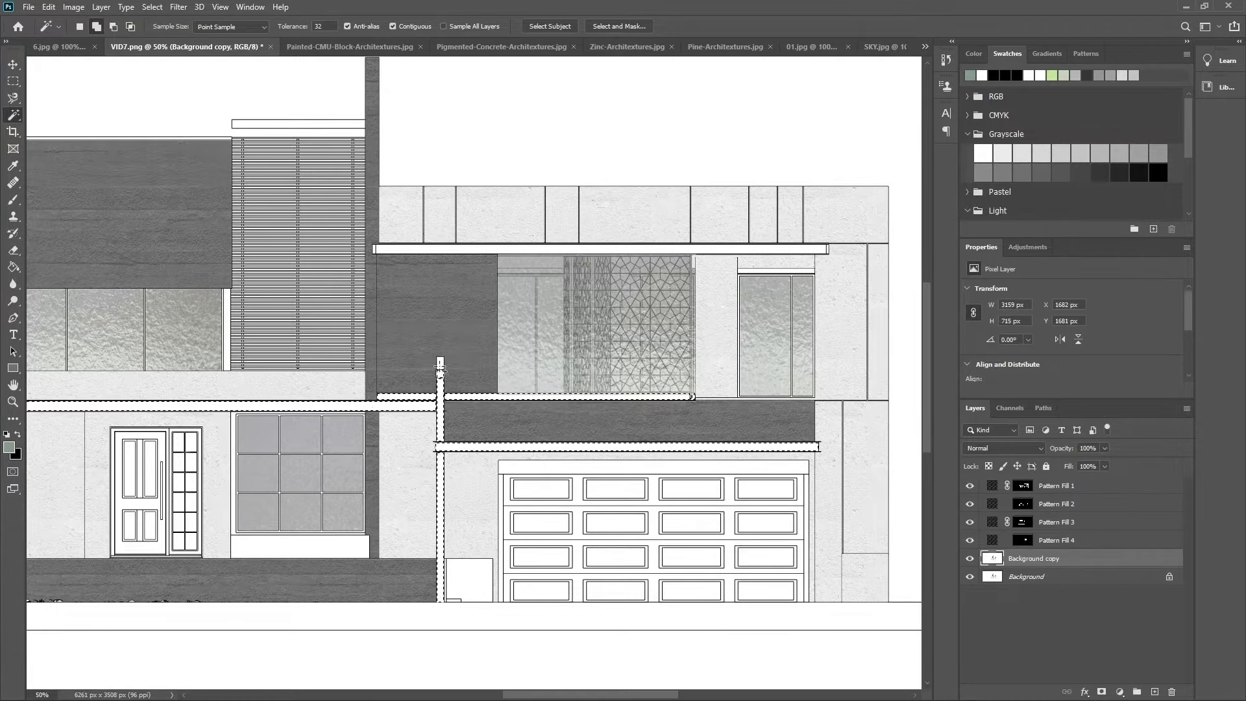
shift+click(406, 250)
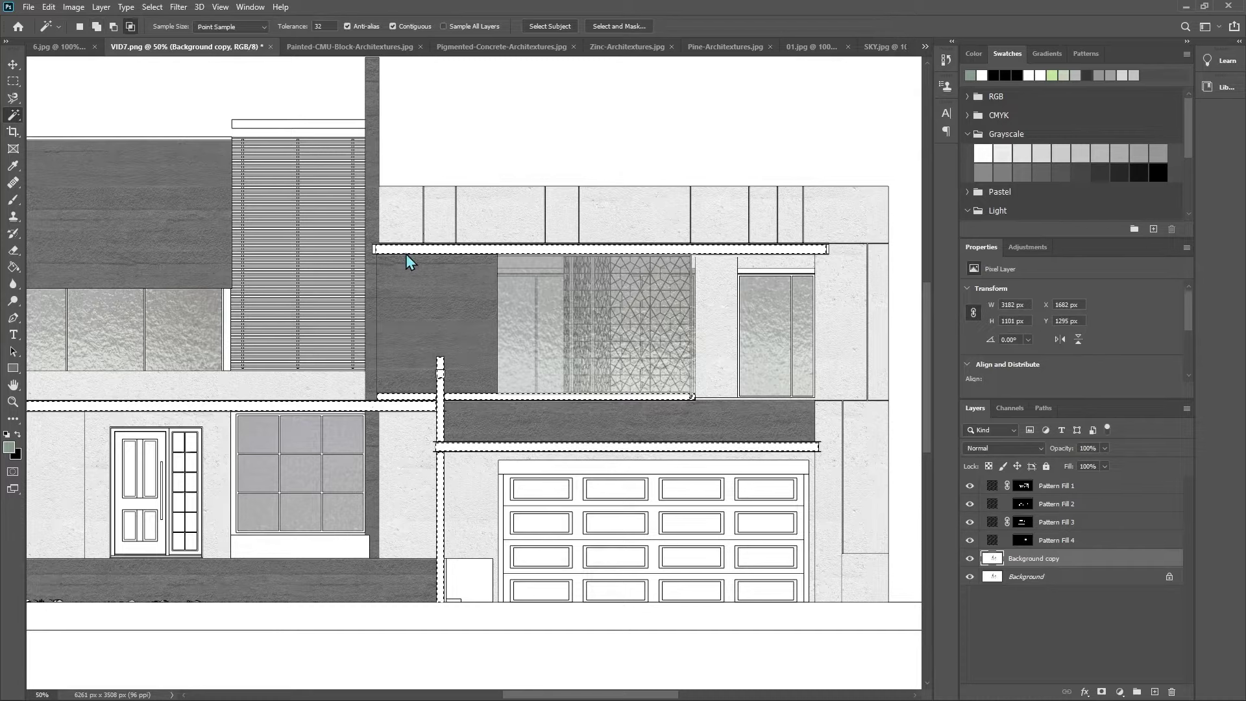
shift+click(285, 129)
Step: Scroll the document tabs and bring up Zinc-Architextures.jpg
scroll(579, 675, left, 5)
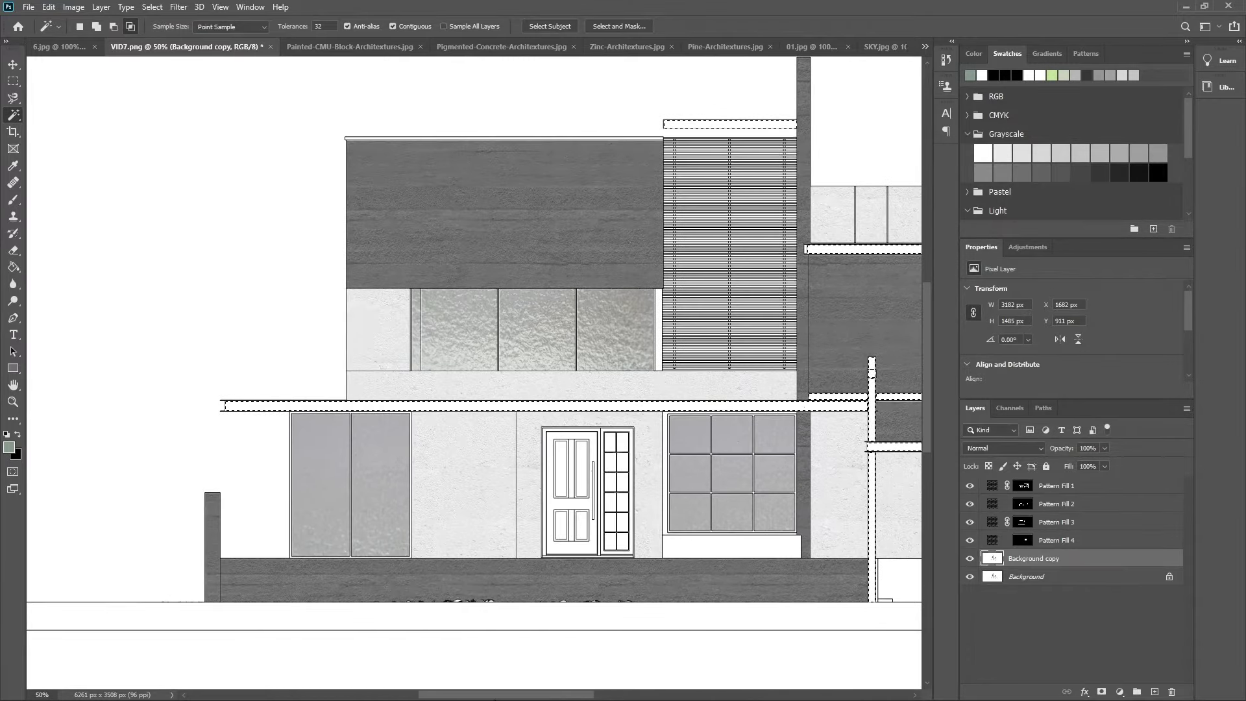
scroll(870, 680, right, 3)
scroll(869, 680, right, 3)
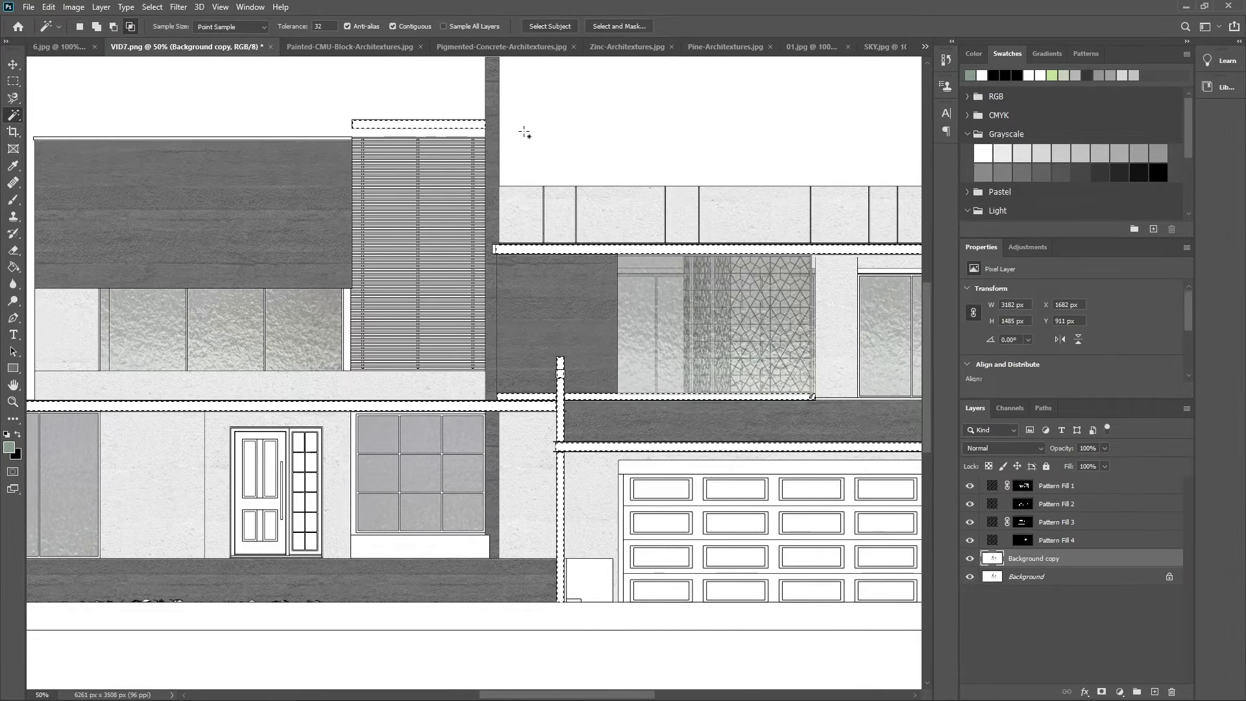
click(639, 48)
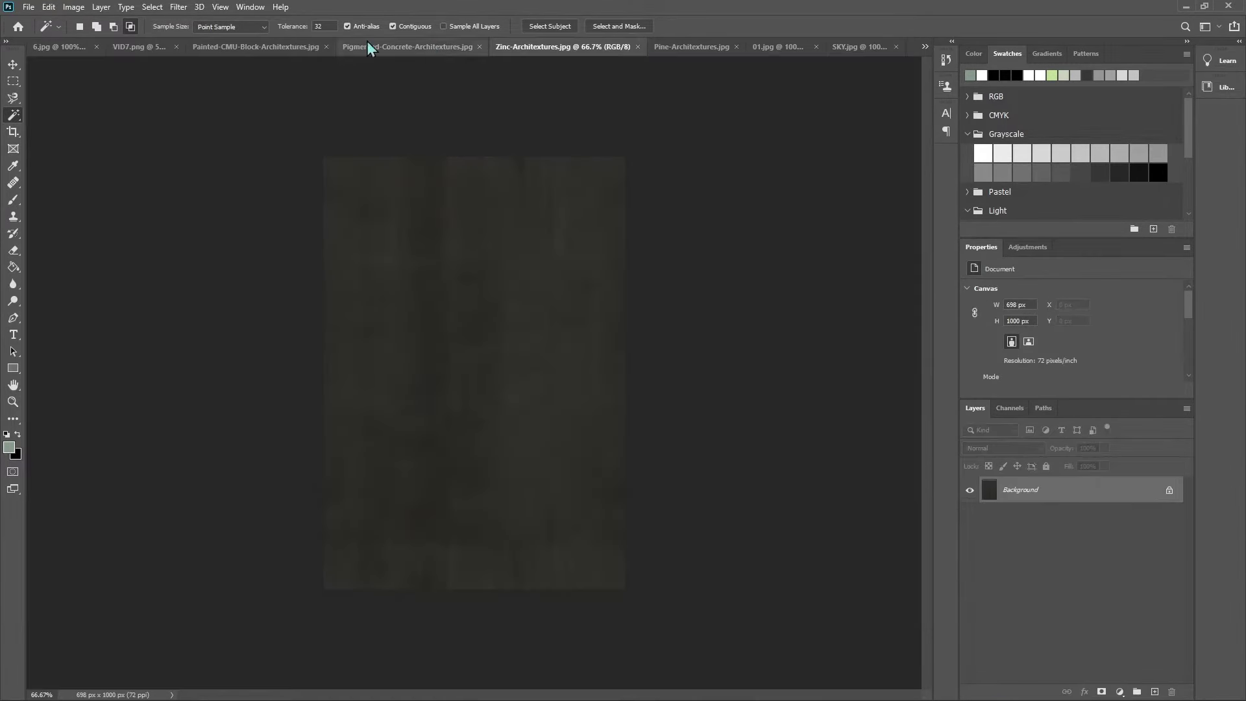
Step: Define the Zinc-Architextures texture as a pattern
click(50, 7)
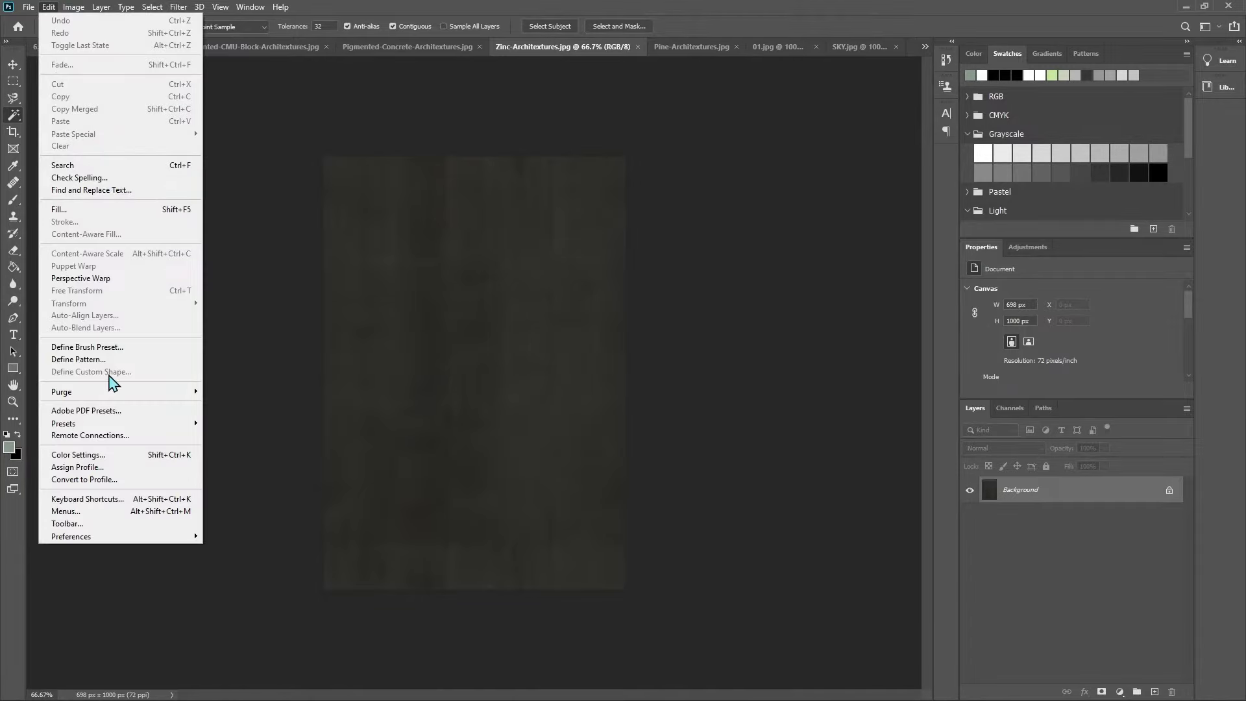
click(104, 358)
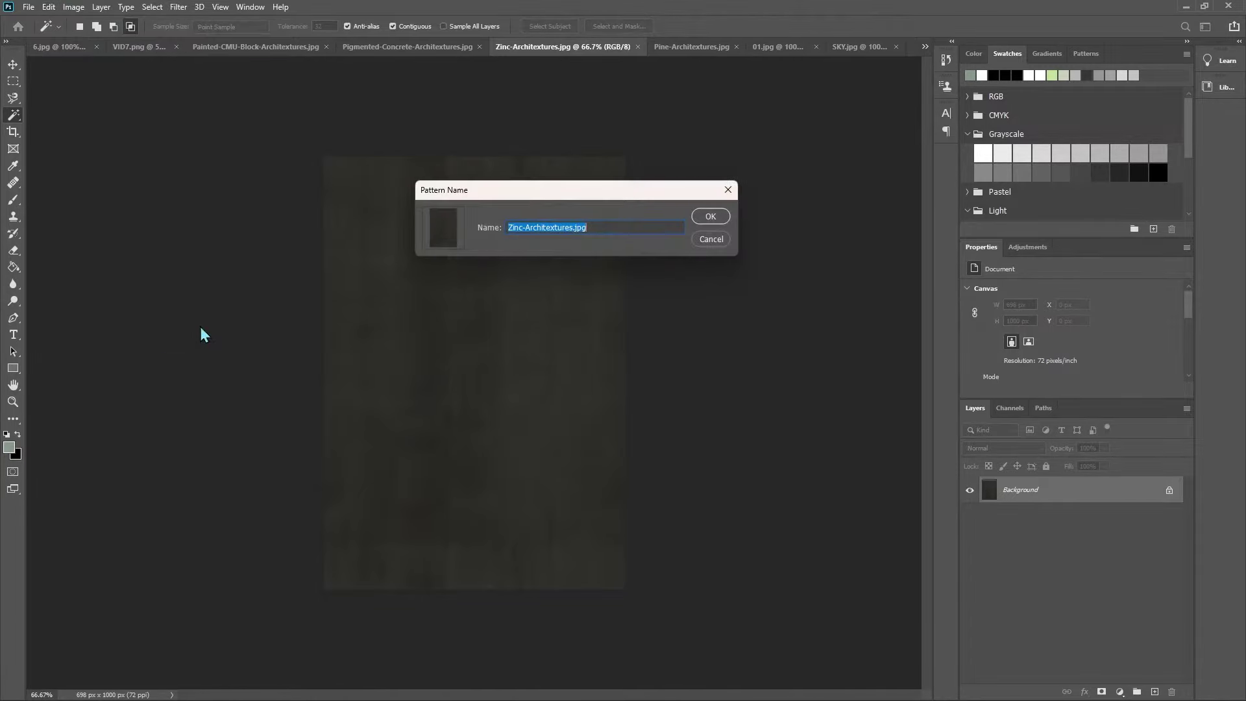
click(711, 218)
Step: Add a zinc Pattern Fill 5 layer over the selection at 80% opacity
click(130, 48)
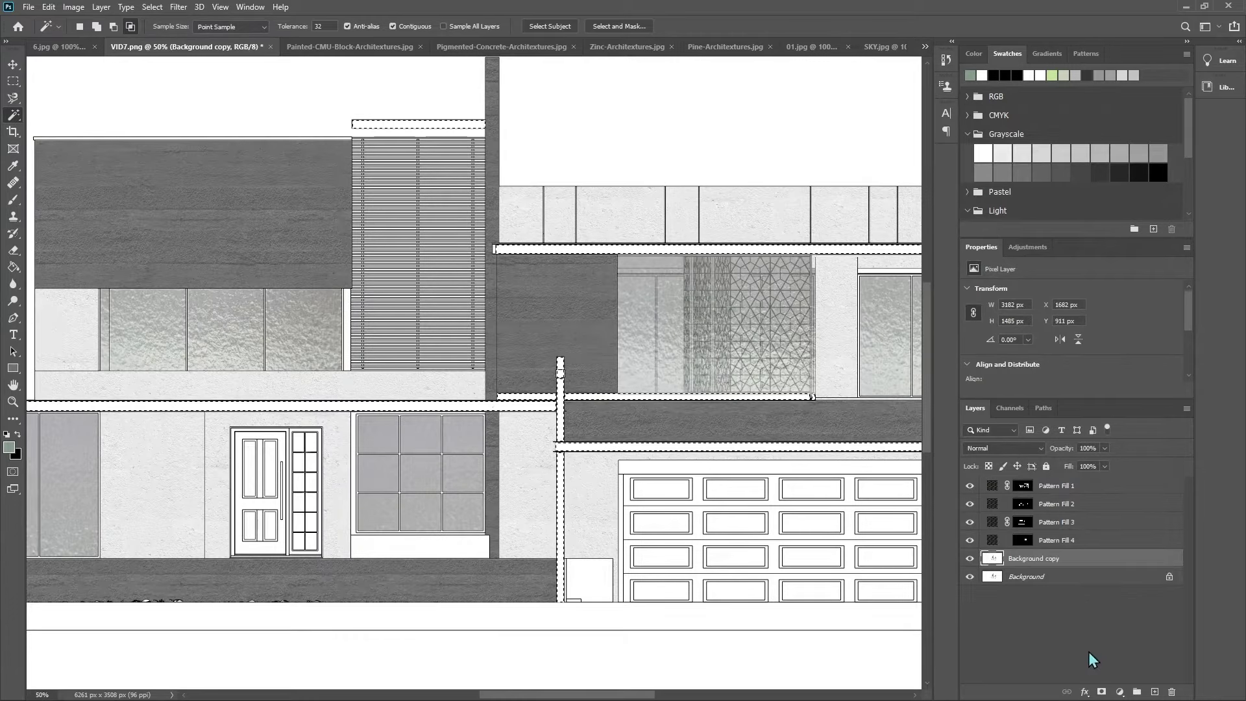
click(1119, 691)
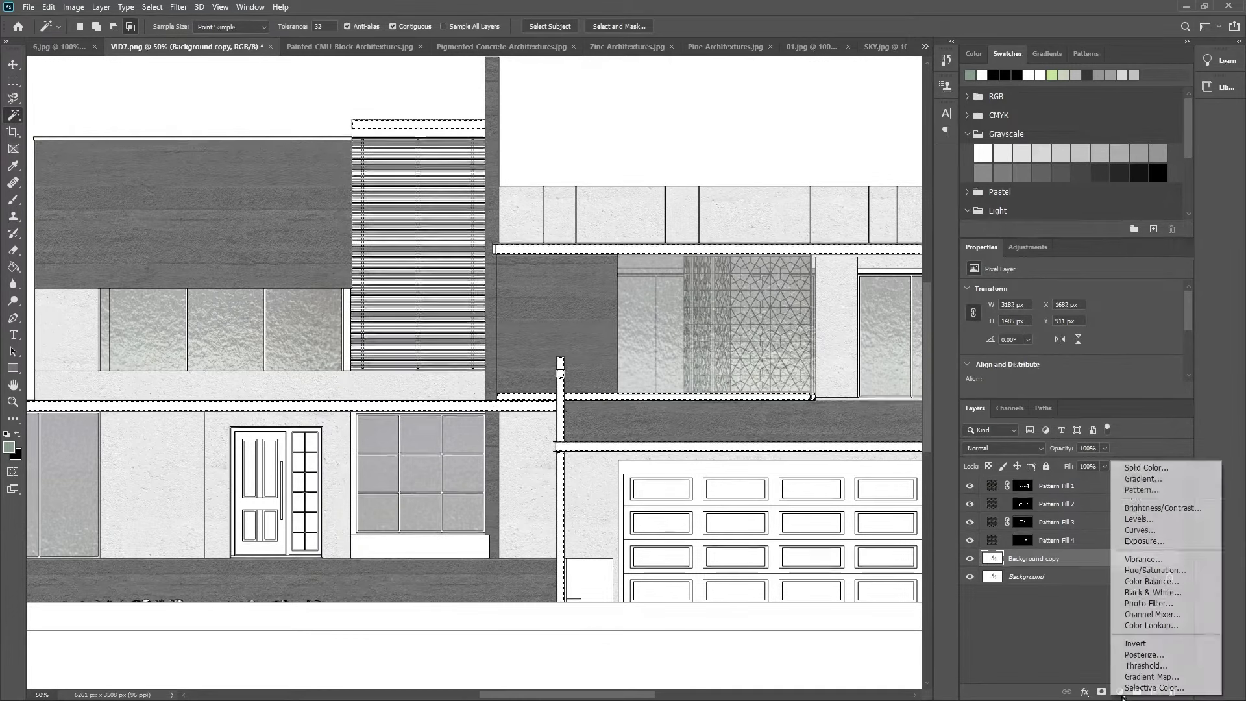
click(1140, 489)
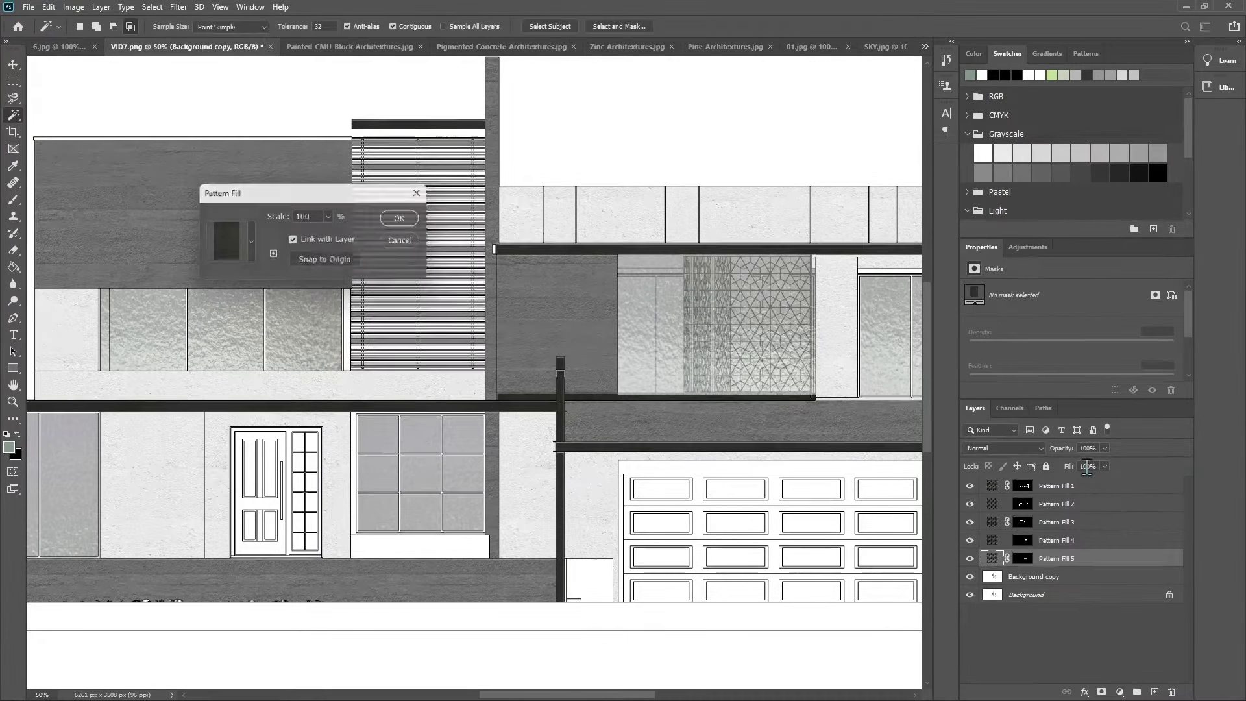
key(Return)
click(1104, 448)
click(1092, 448)
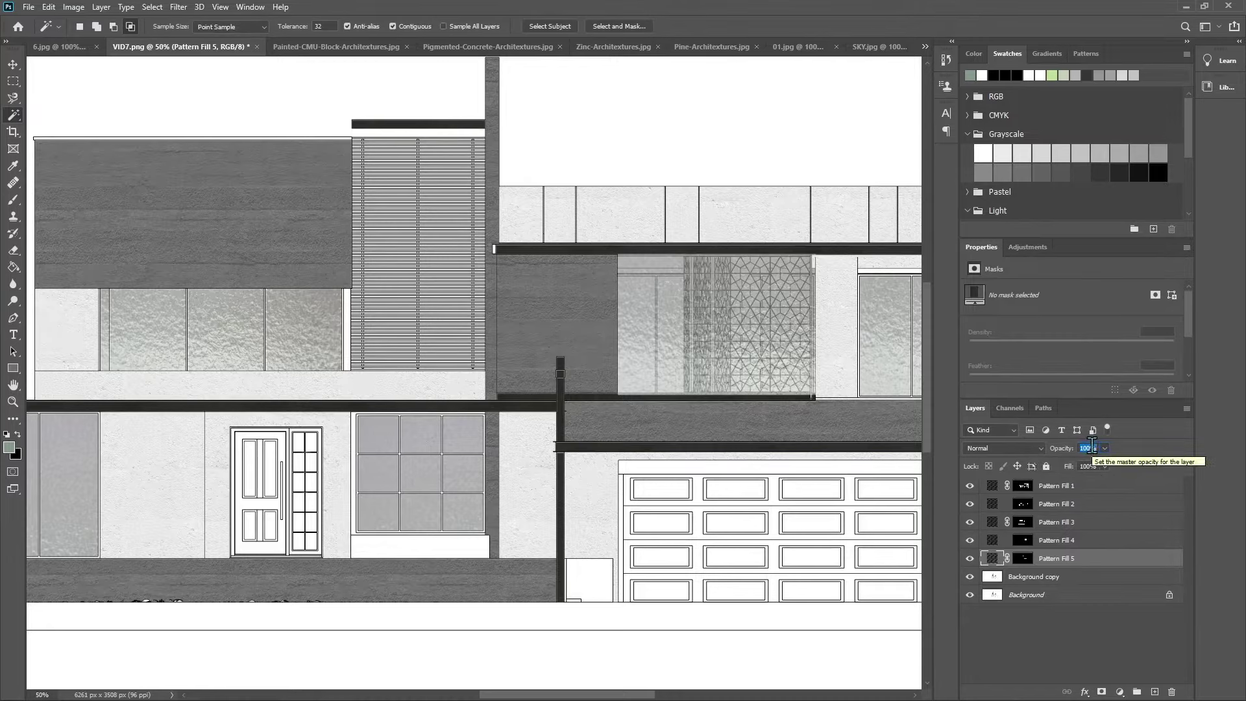
text(80)
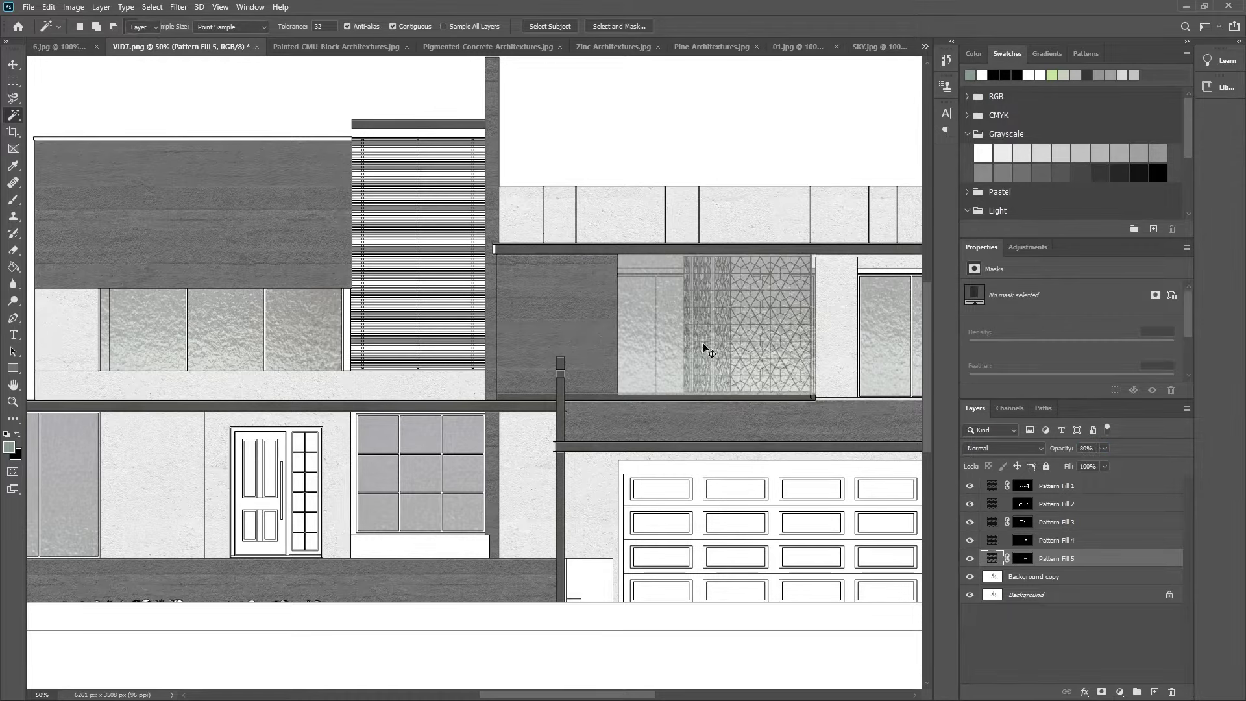
Step: Zoom in to 50% on the upper storey and marquee-select the slatted panel
key(v)
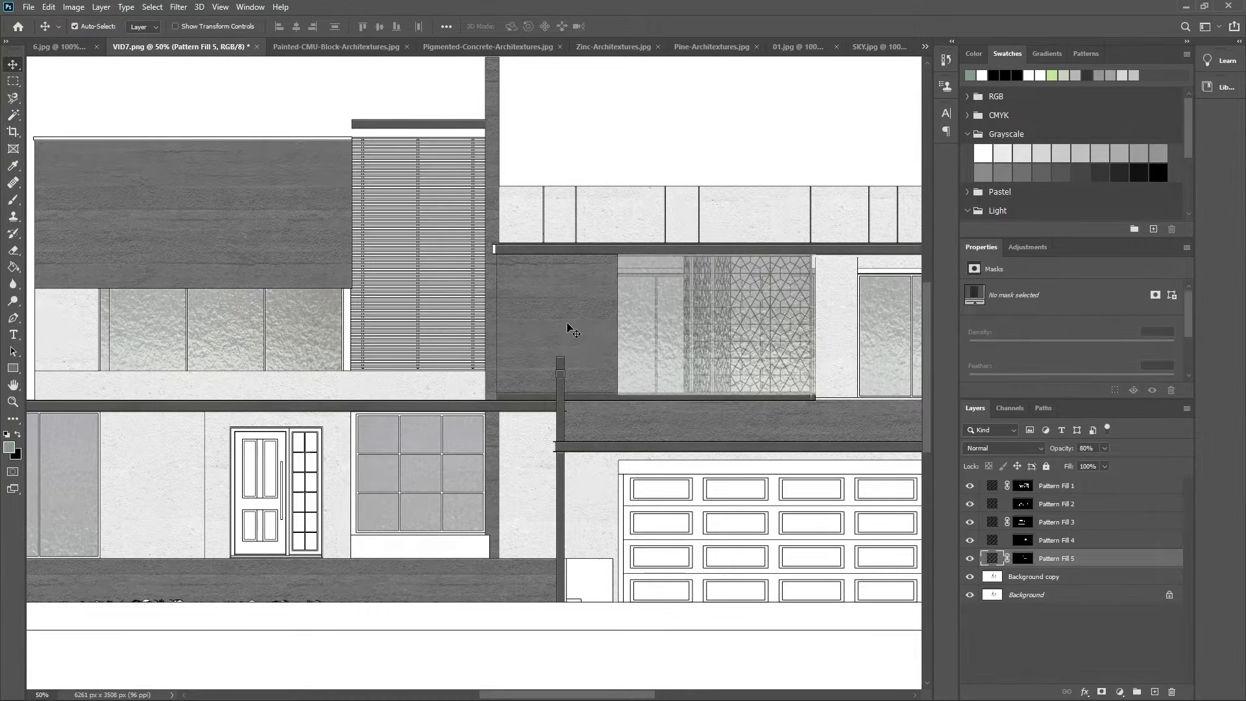
key(z)
alt+click(571, 331)
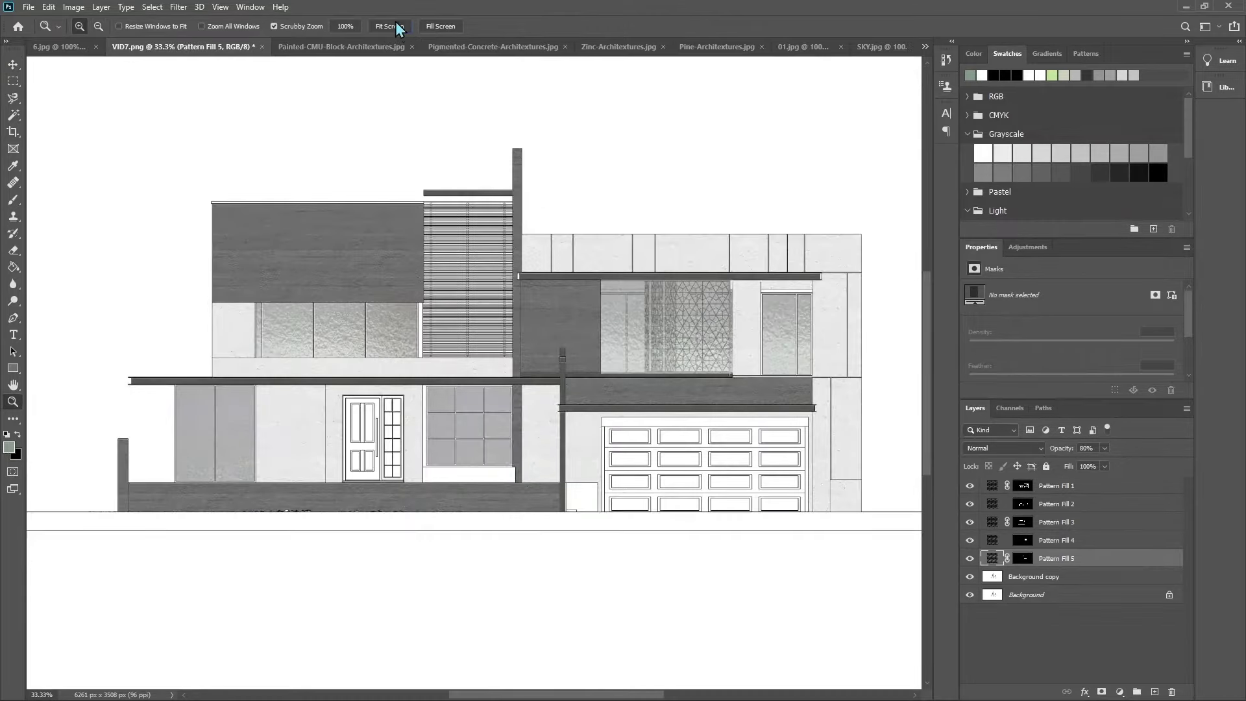
click(396, 25)
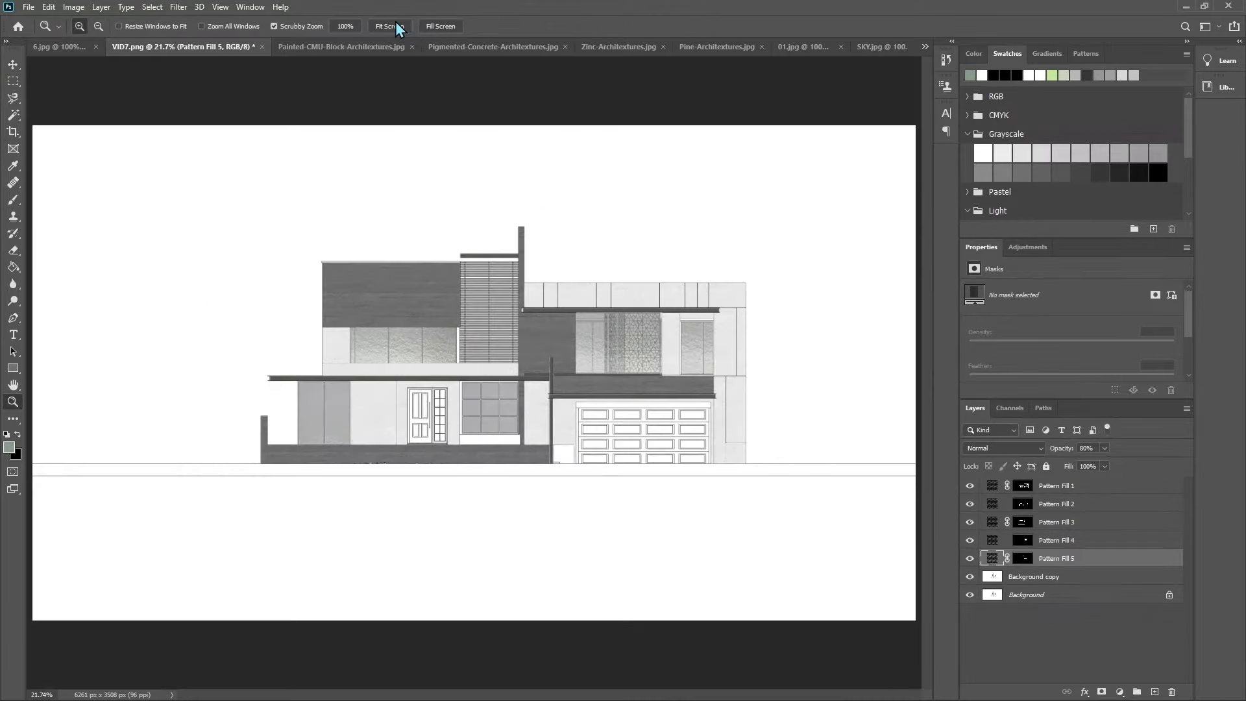
click(519, 350)
click(484, 317)
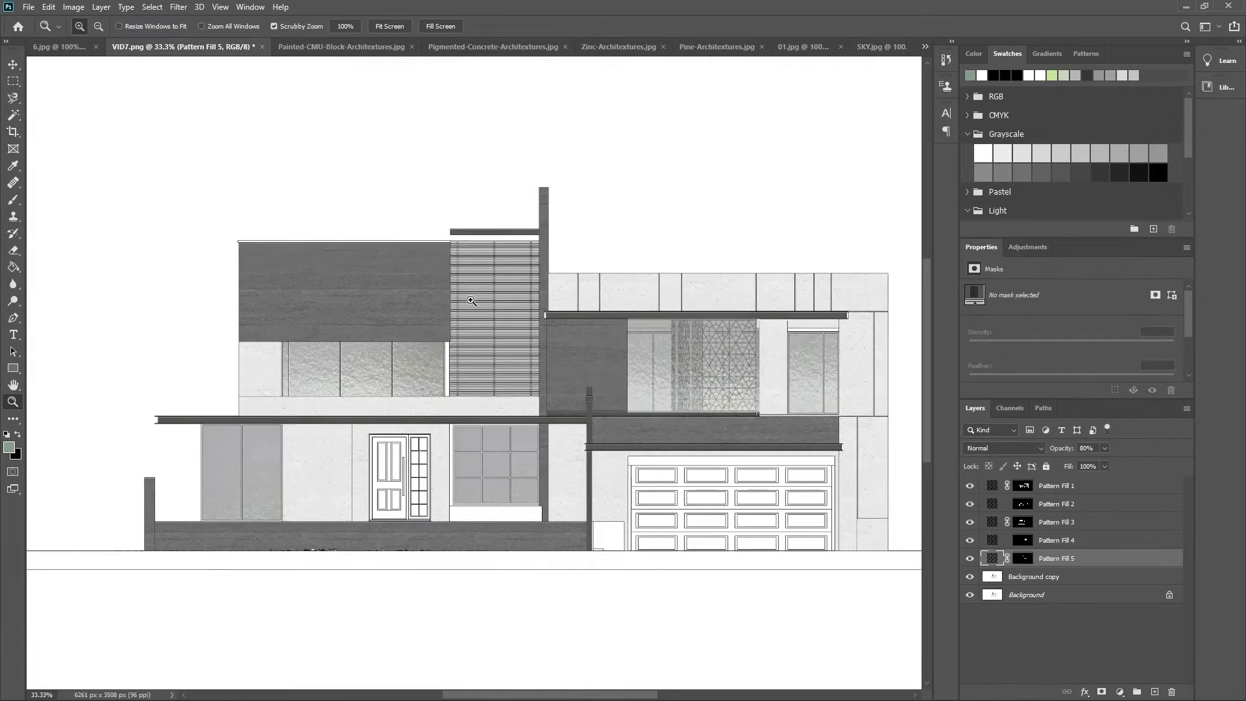
click(446, 284)
click(13, 81)
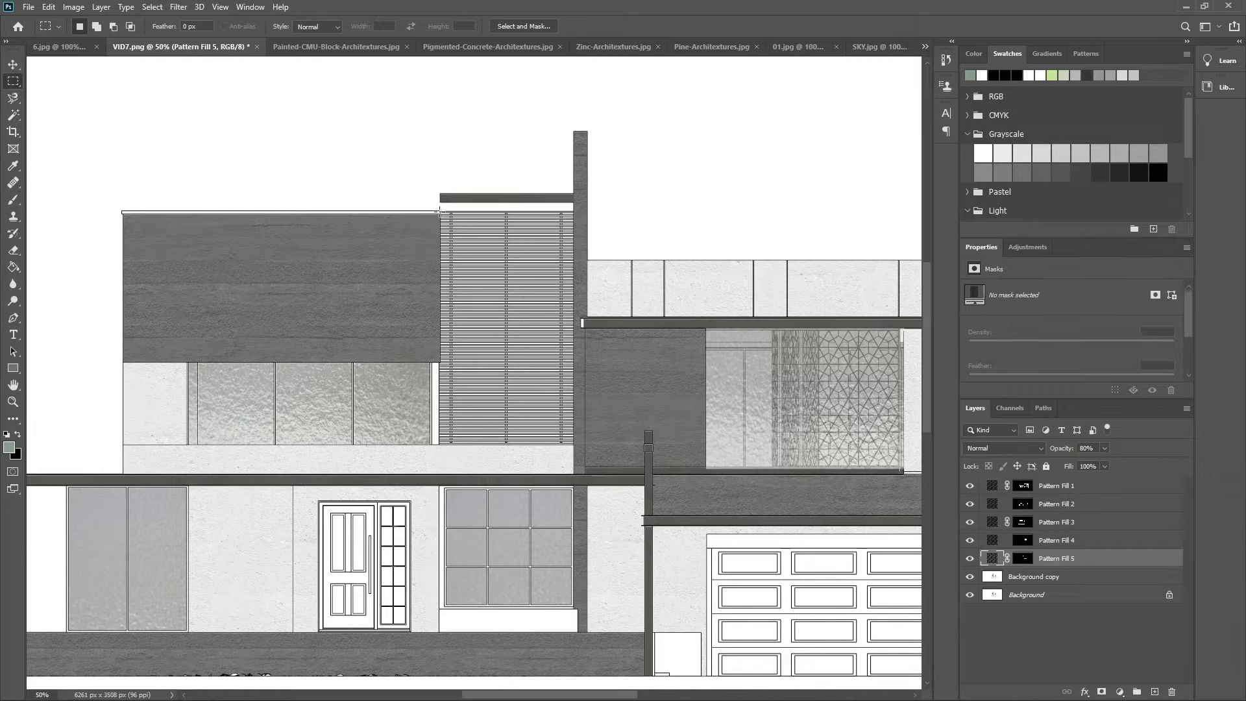
drag(440, 212, 572, 445)
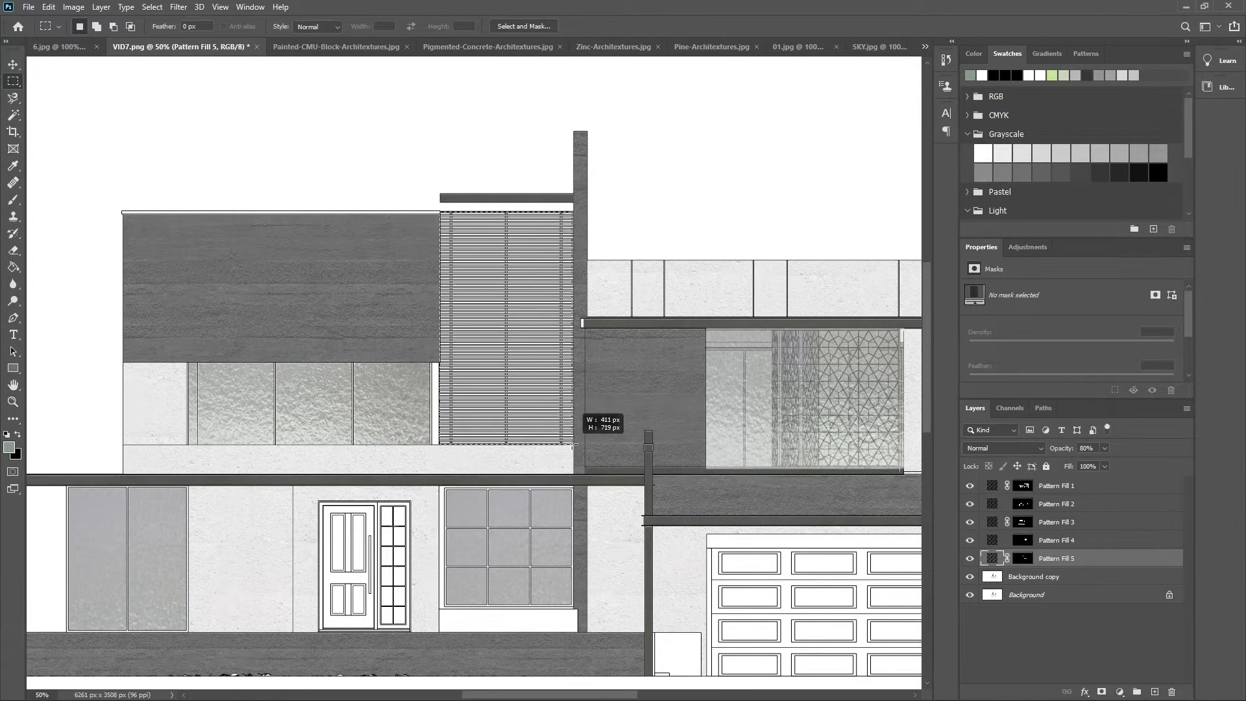
drag(573, 445, 572, 445)
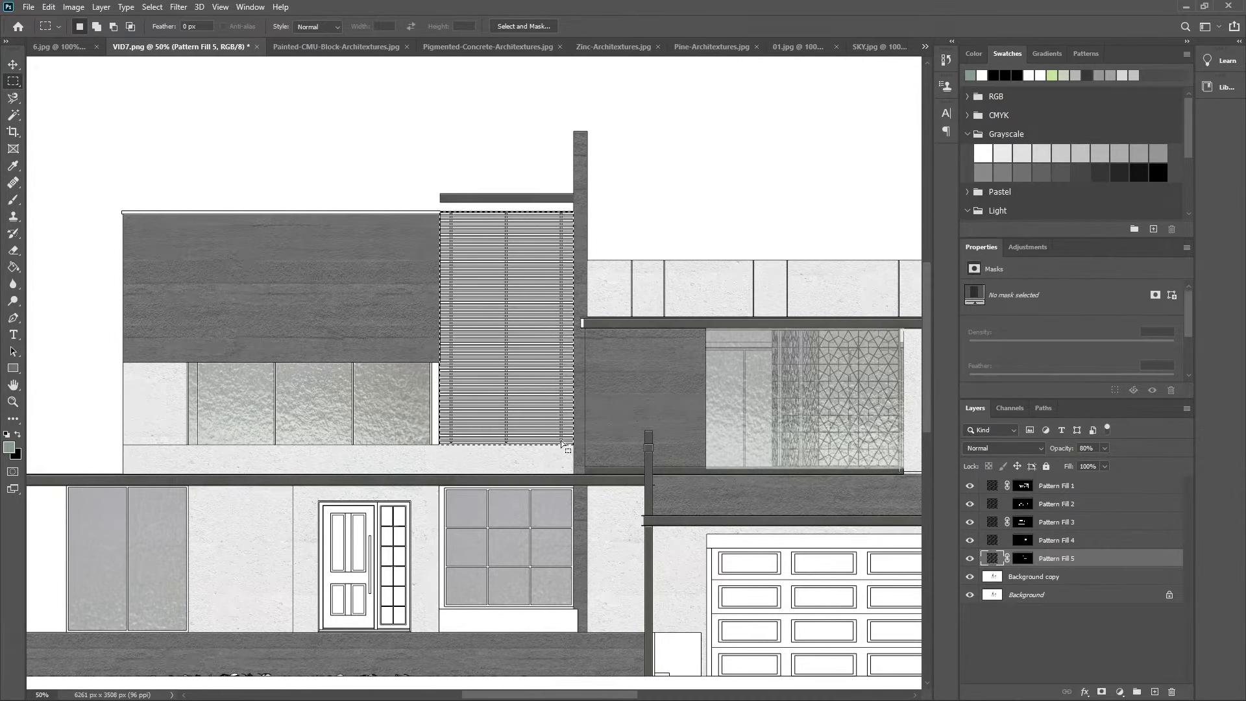
Step: Review the Pine, Concrete, CMU, Zinc, 01, SKY and 6 texture documents, then start opening another file
click(712, 47)
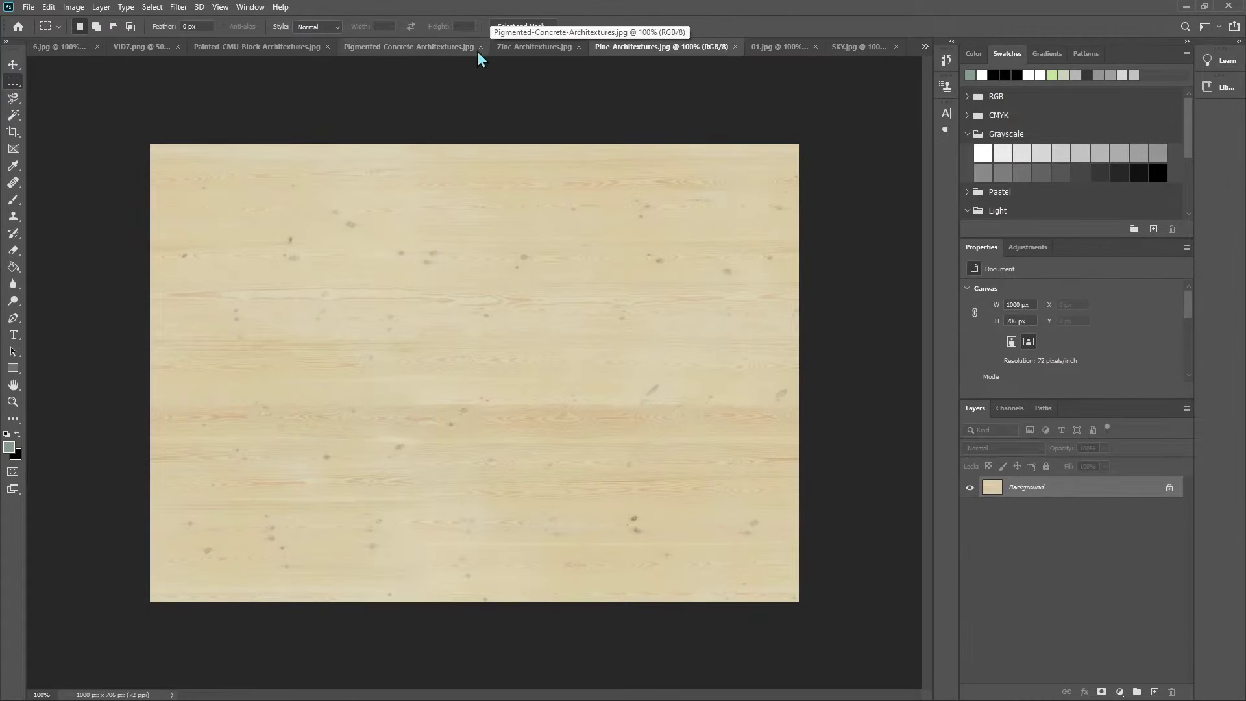
click(415, 45)
click(247, 46)
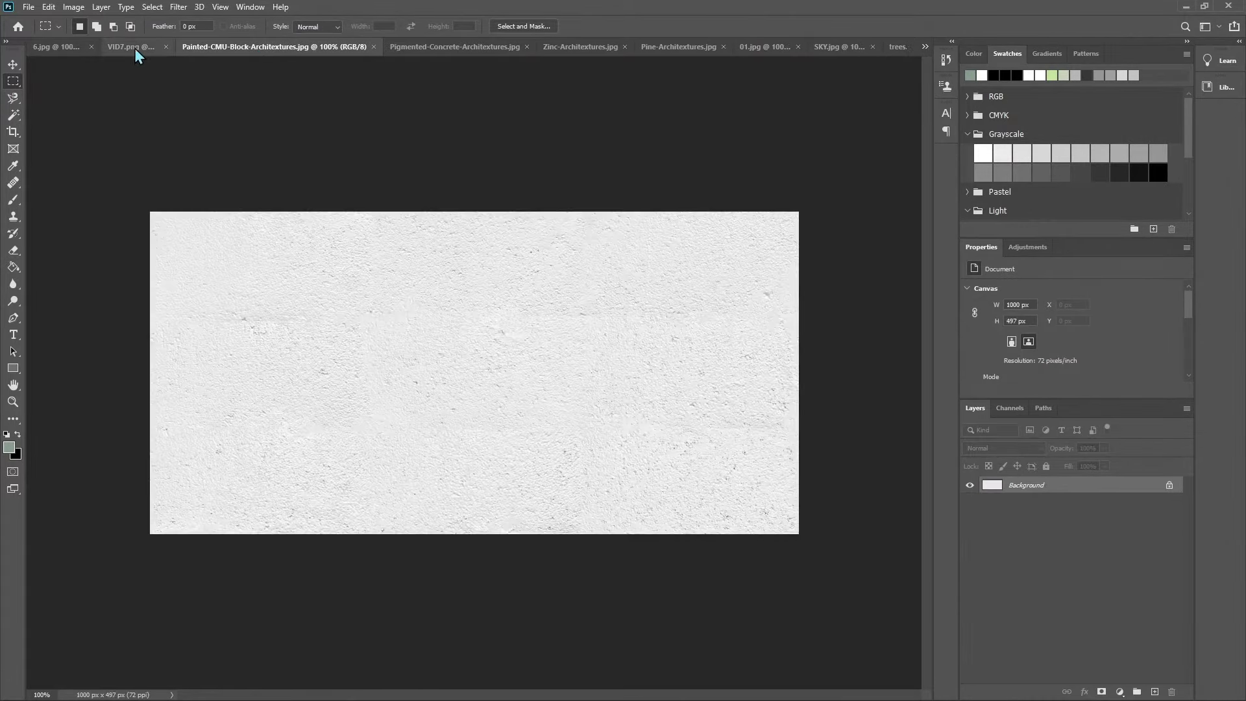
click(613, 47)
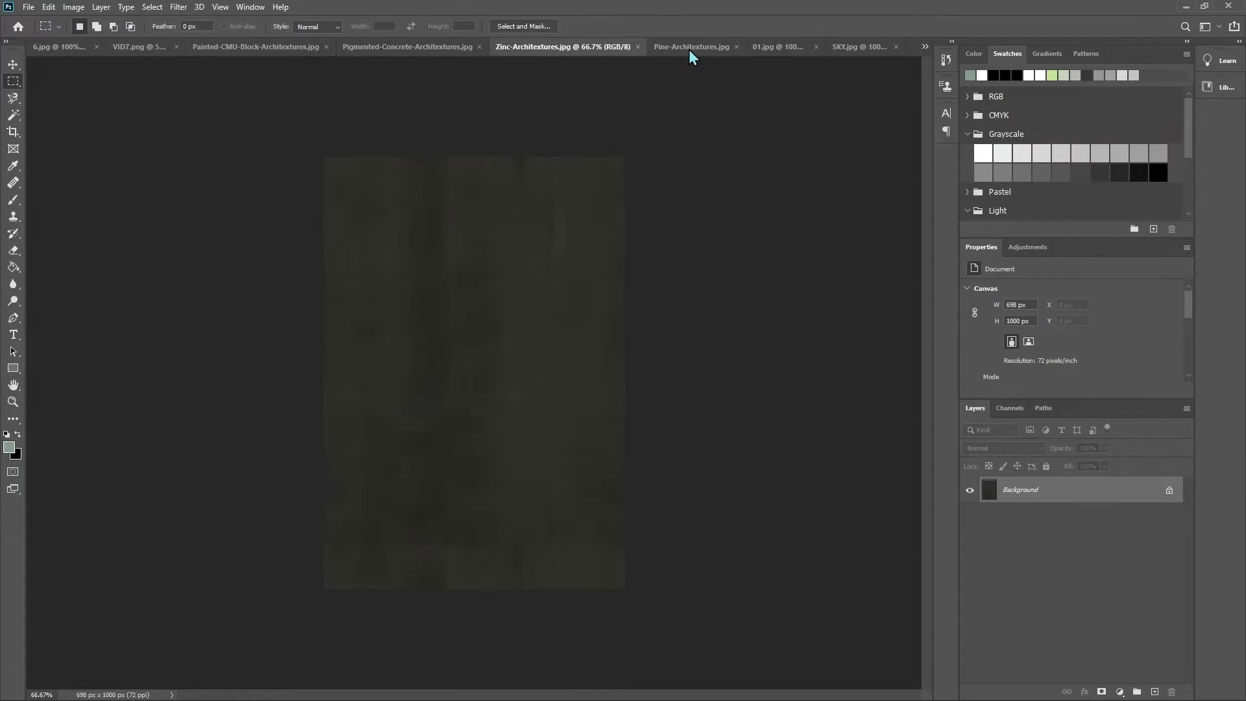
click(781, 50)
click(834, 51)
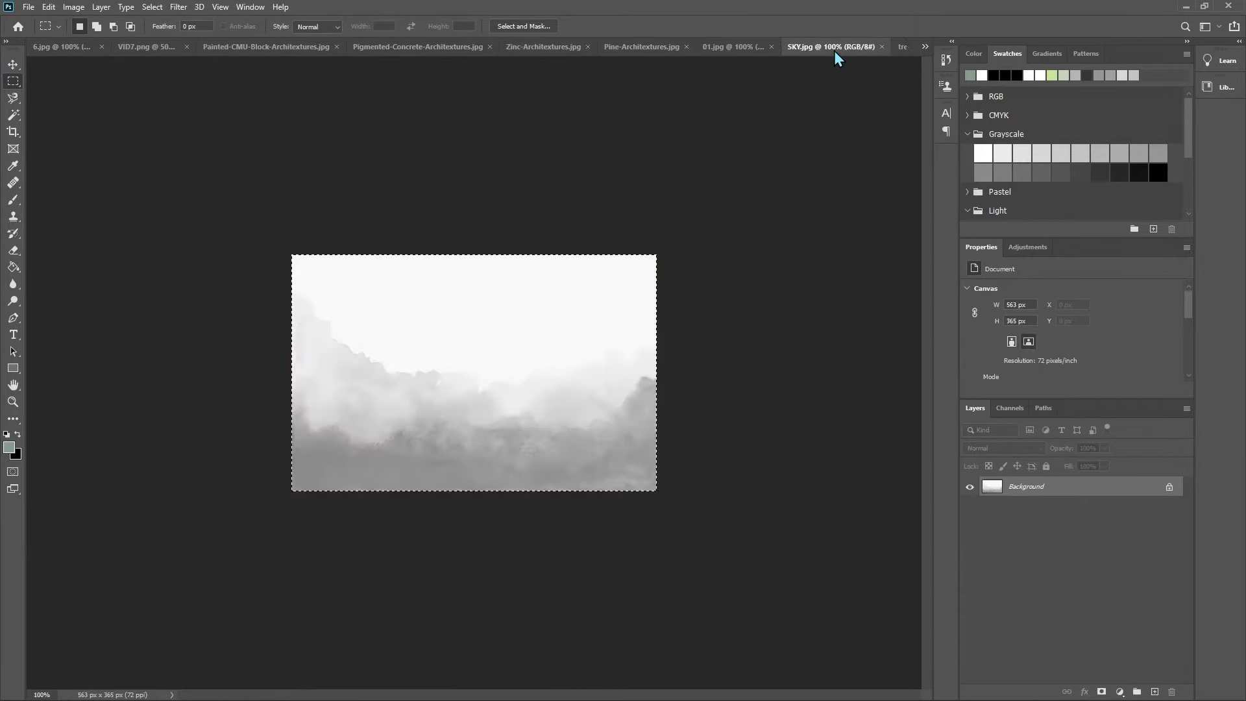
click(61, 43)
click(172, 52)
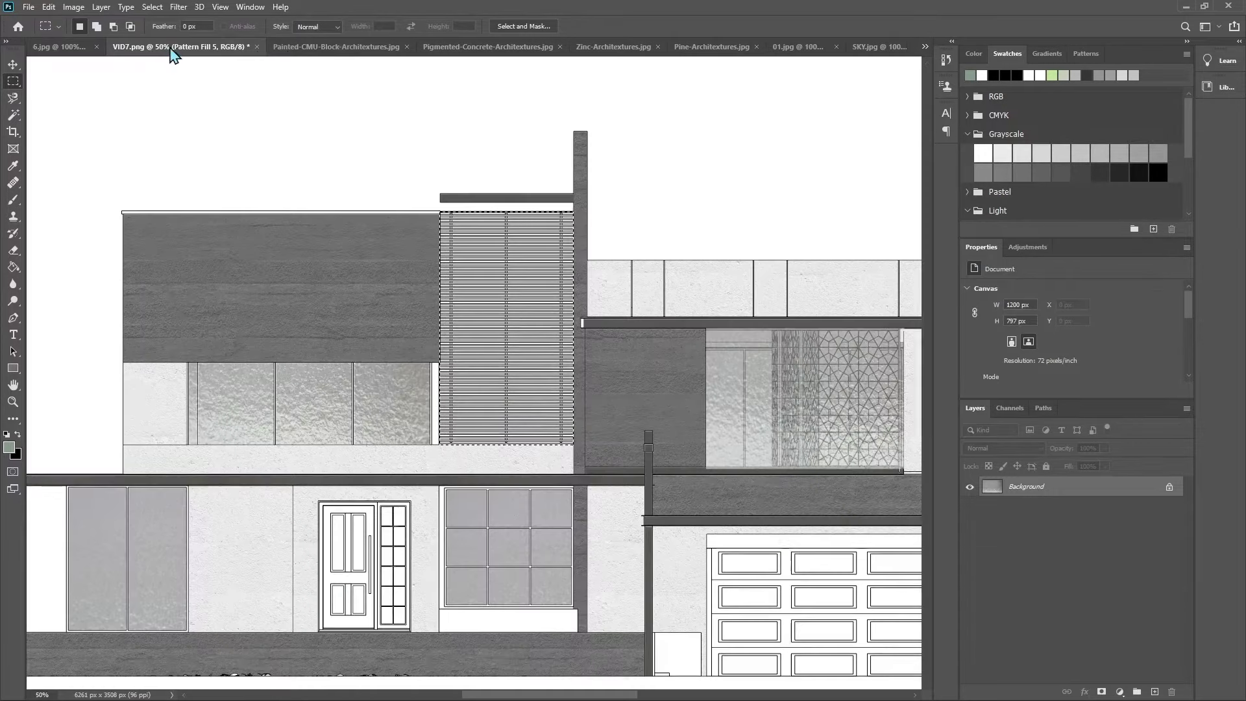
click(335, 53)
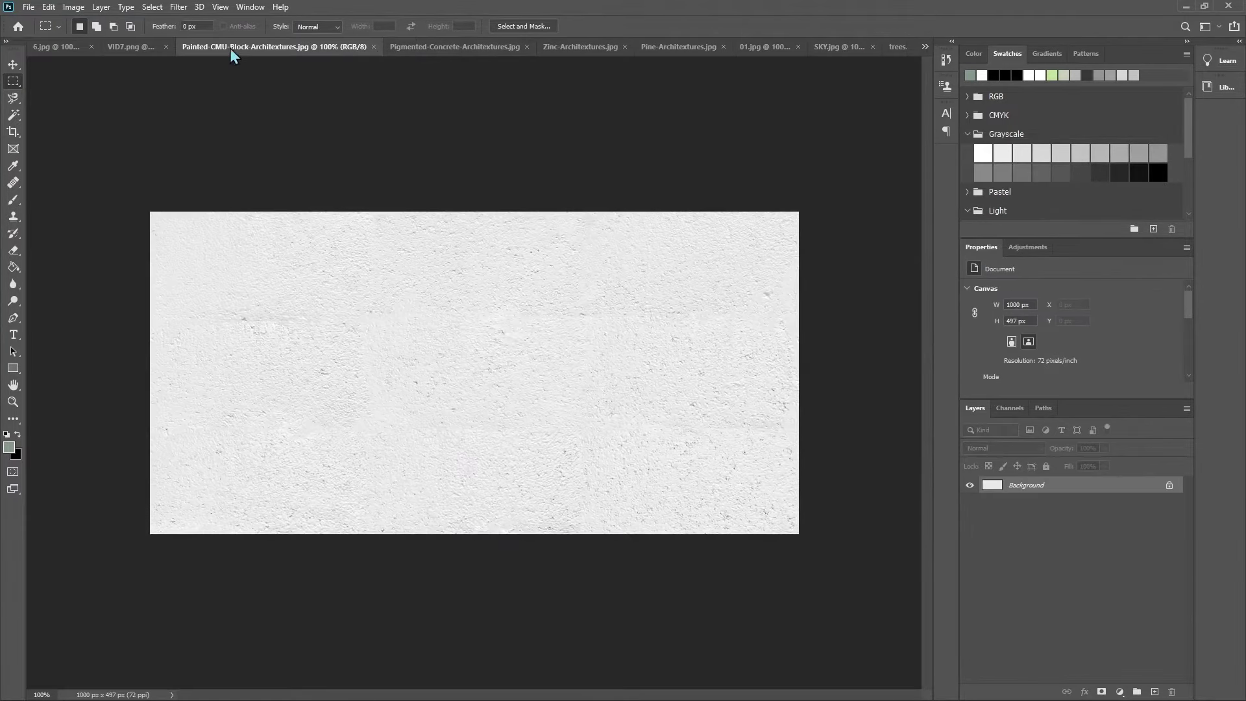
click(121, 45)
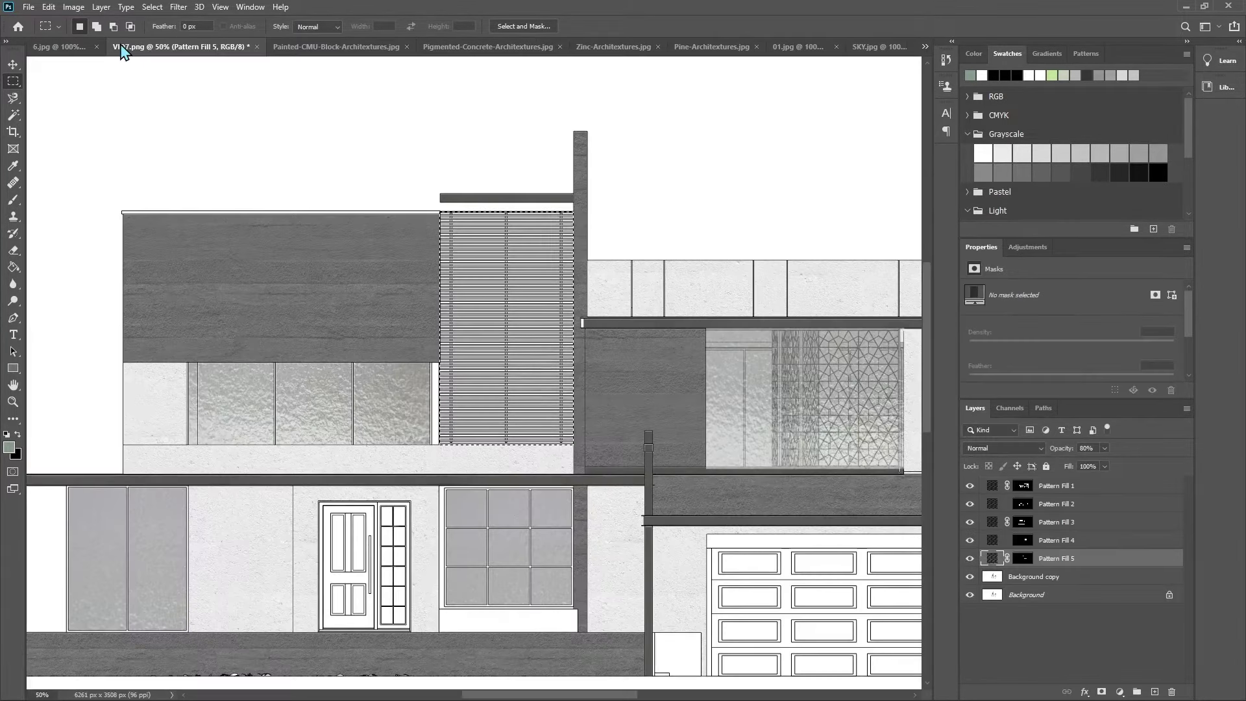
click(36, 7)
Step: Browse to Documents > ICON-PSD IMAGES > WOOD and open the WOOD LOUVERS image
click(38, 36)
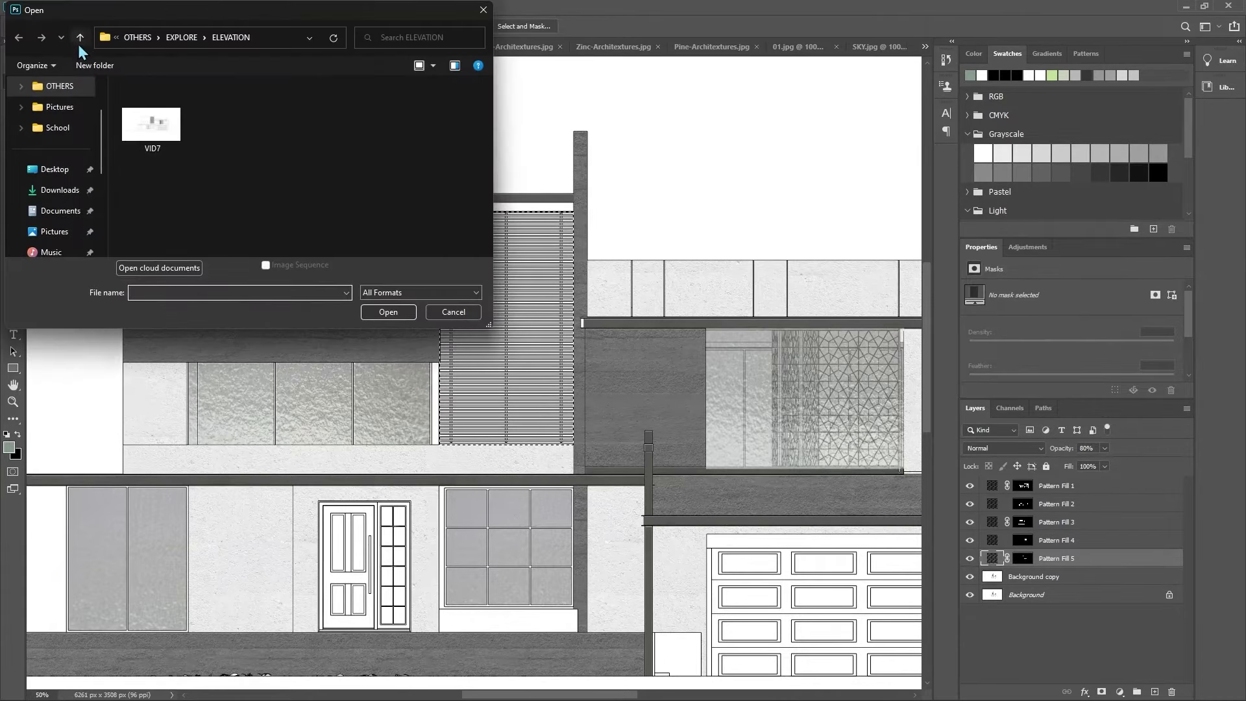
click(80, 37)
scroll(75, 195, down, 1)
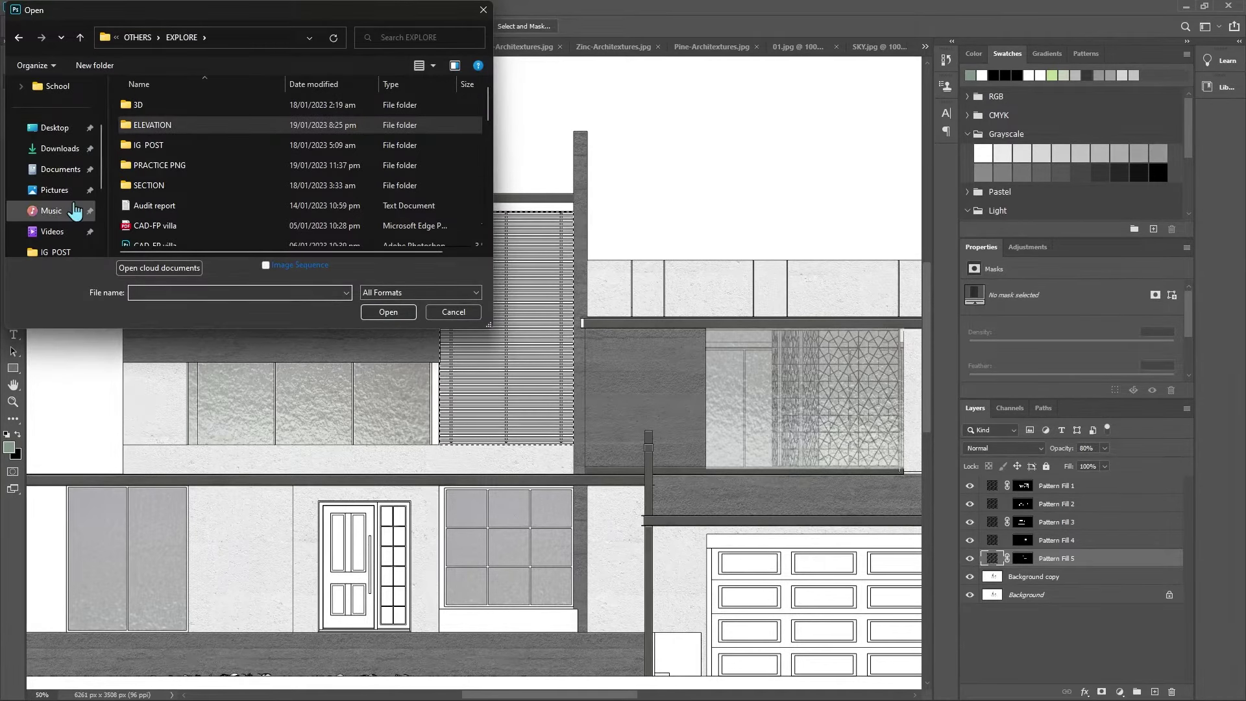
click(60, 169)
scroll(174, 177, down, 3)
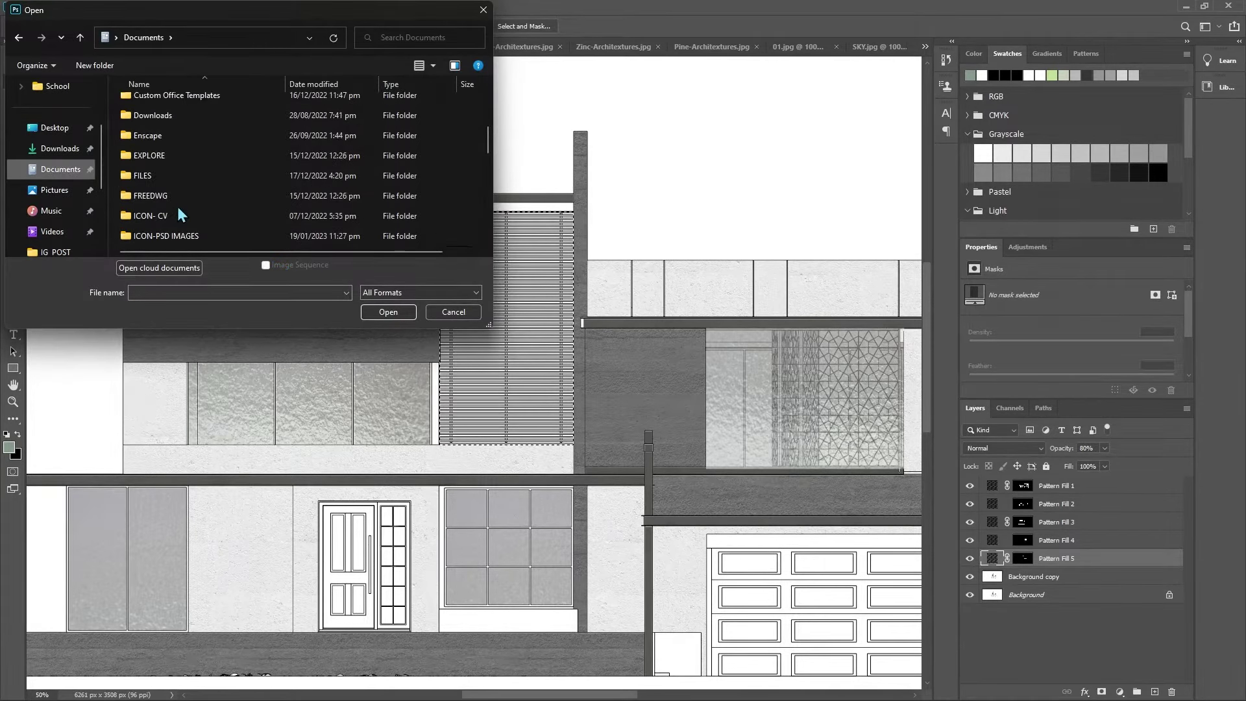
double_click(179, 237)
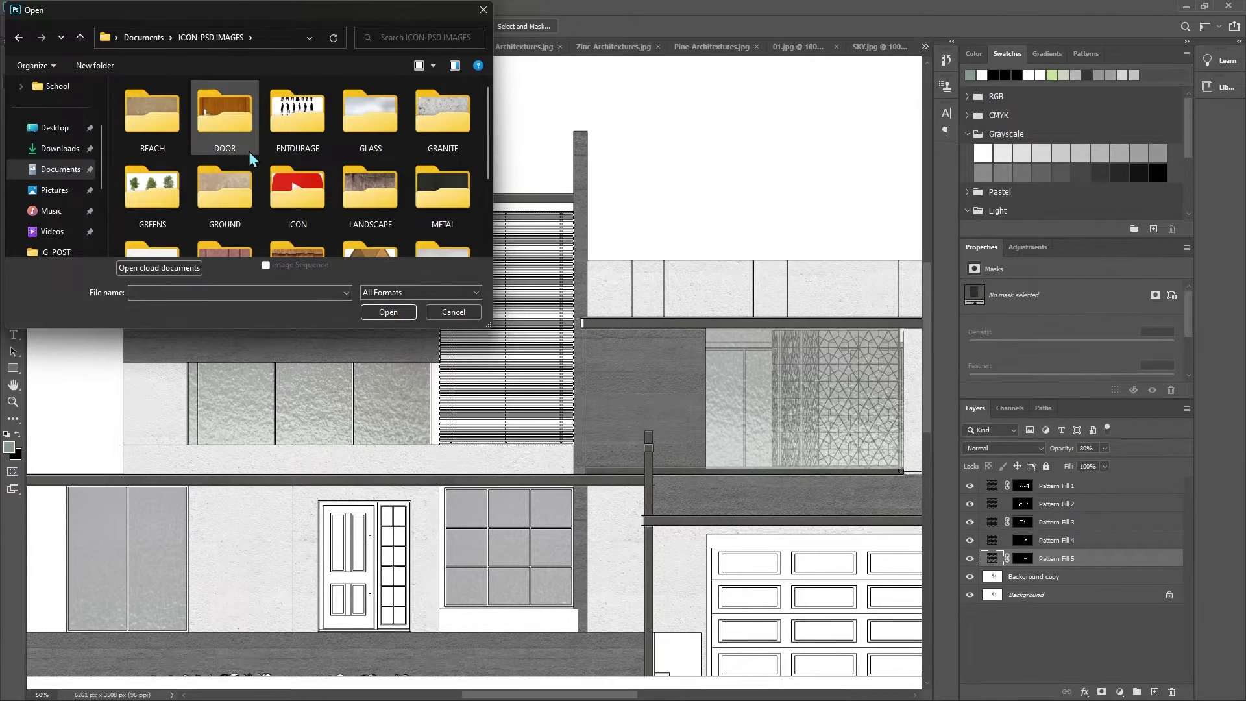
scroll(370, 194, down, 2)
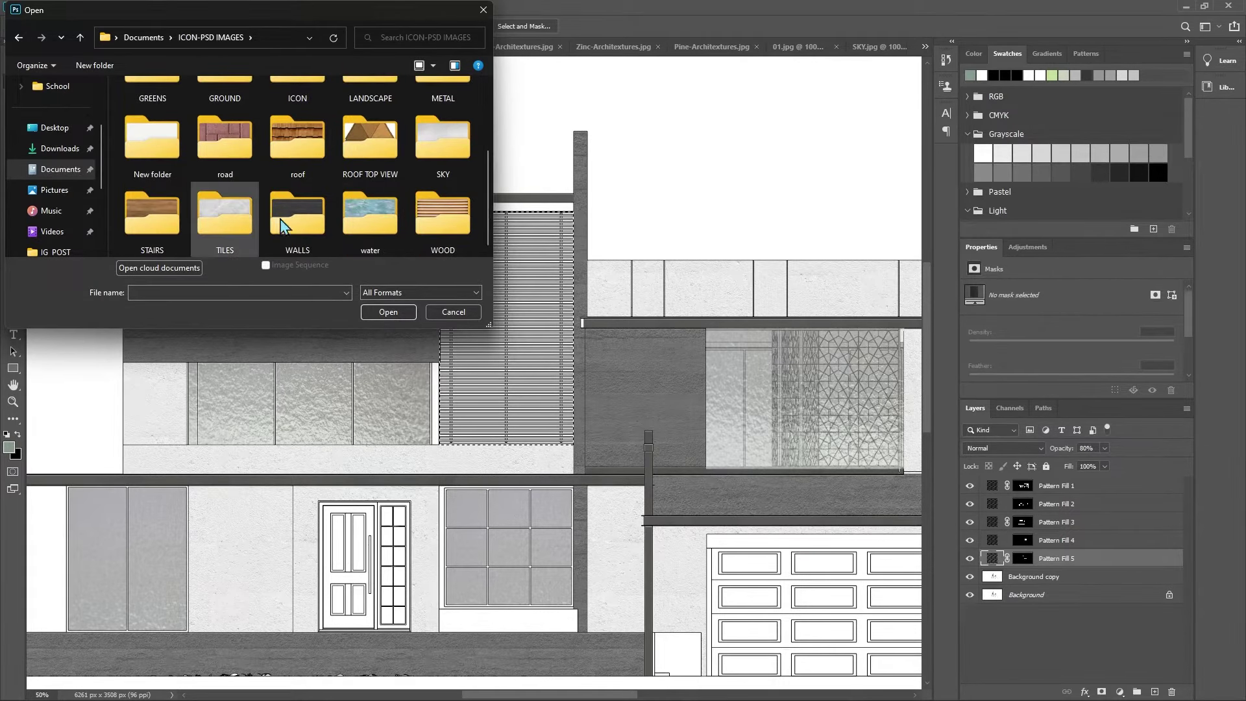
double_click(461, 231)
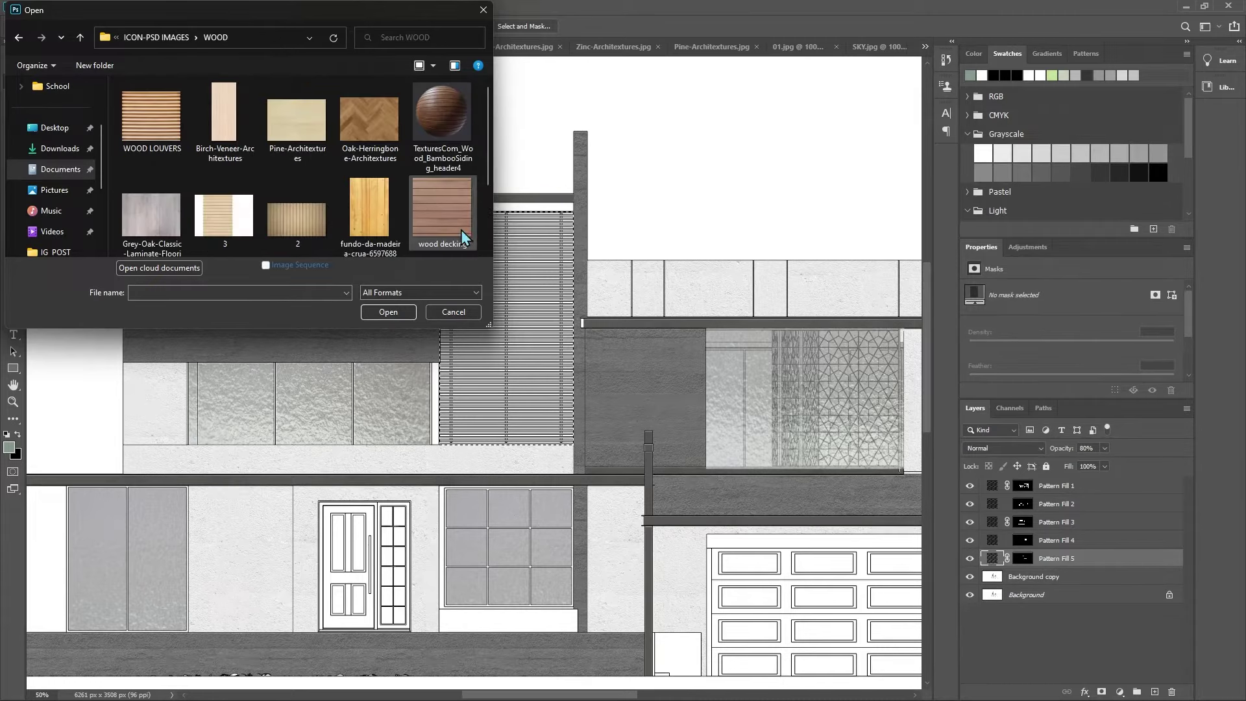
click(154, 120)
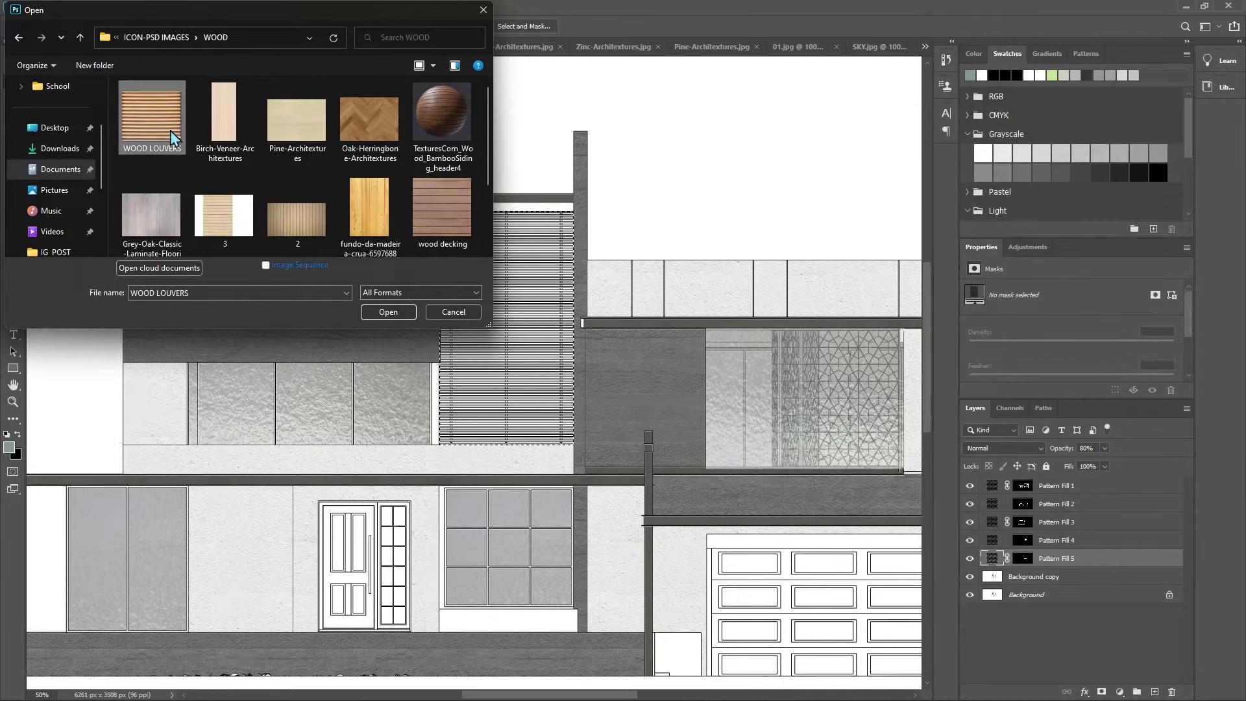
click(395, 315)
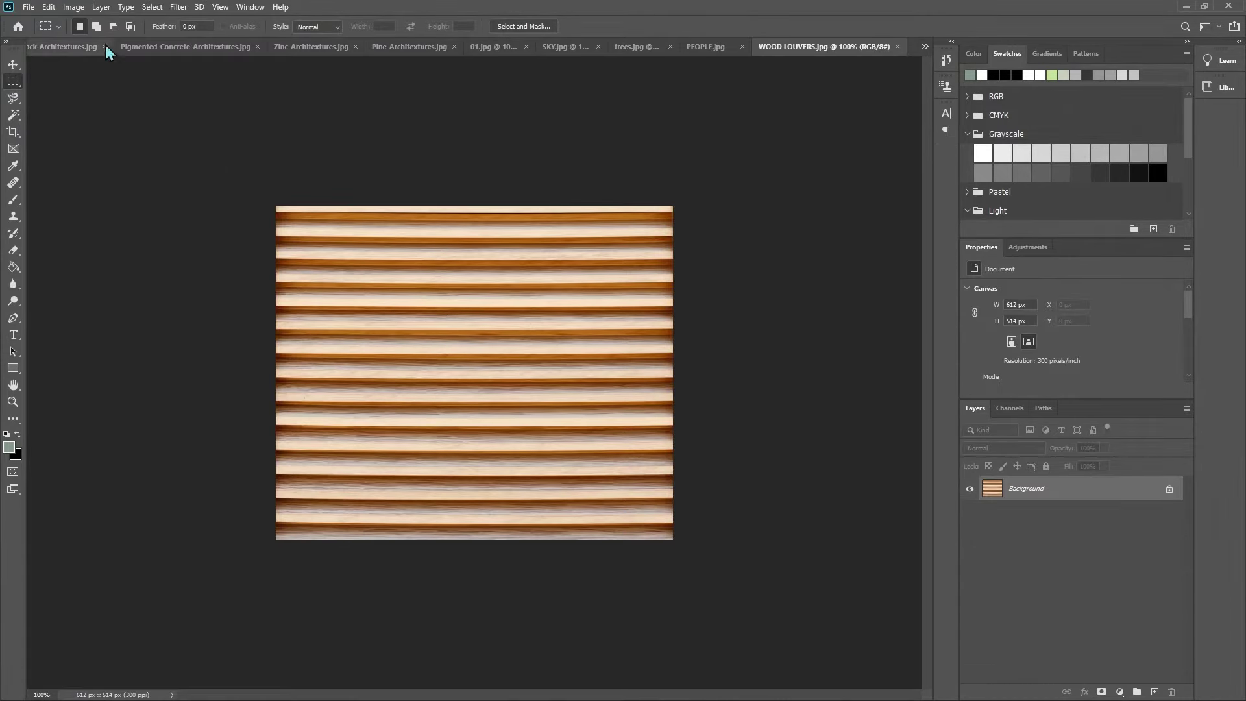
Step: Define WOOD LOUVERS as a pattern and return to the VID7.png elevation
click(49, 7)
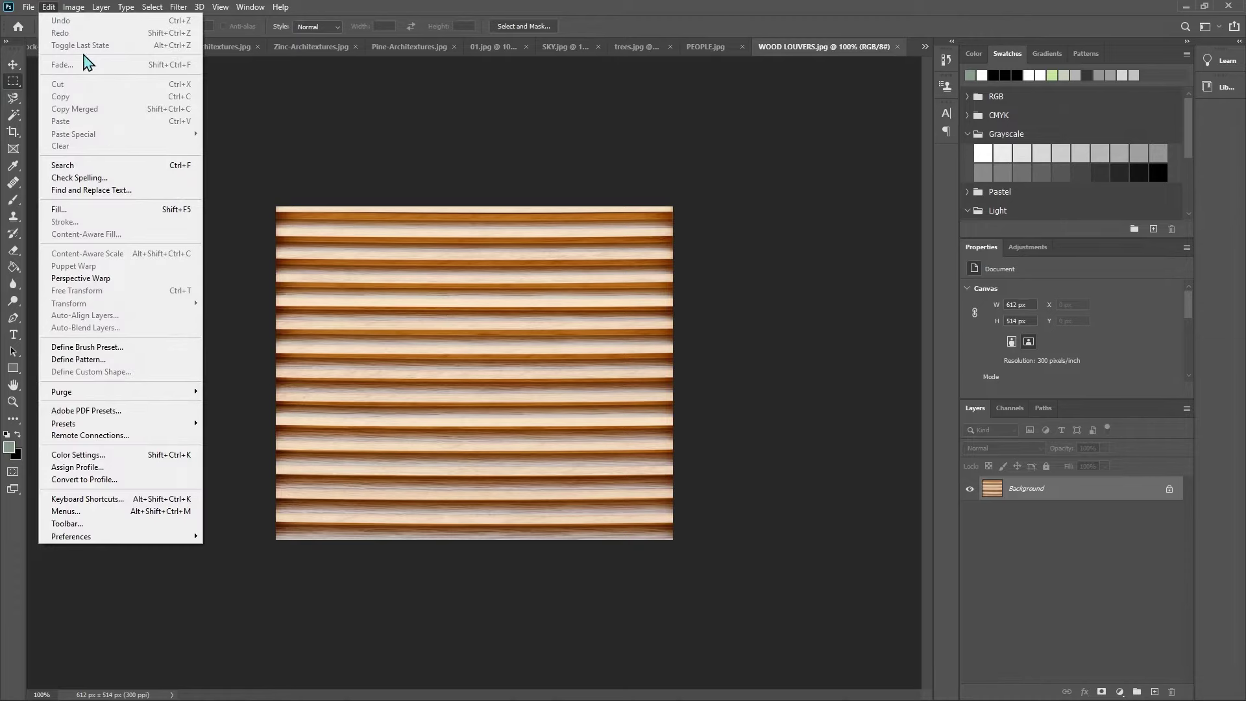
click(110, 365)
key(Return)
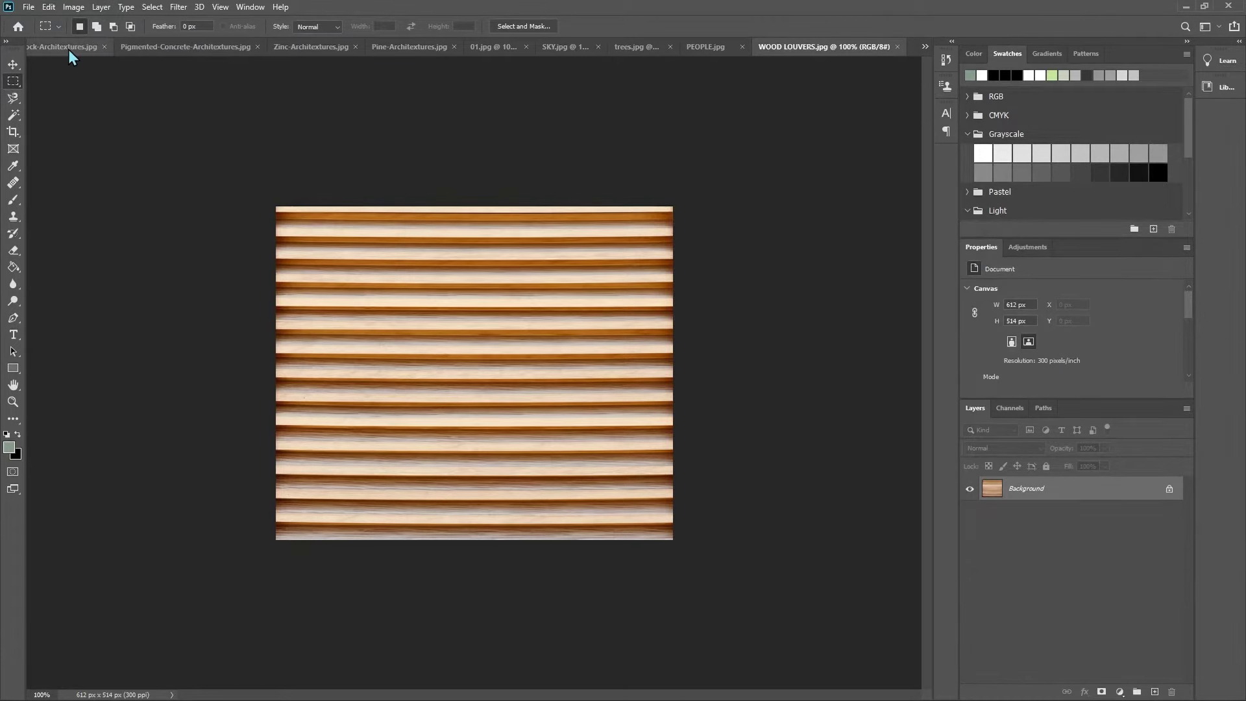
click(68, 49)
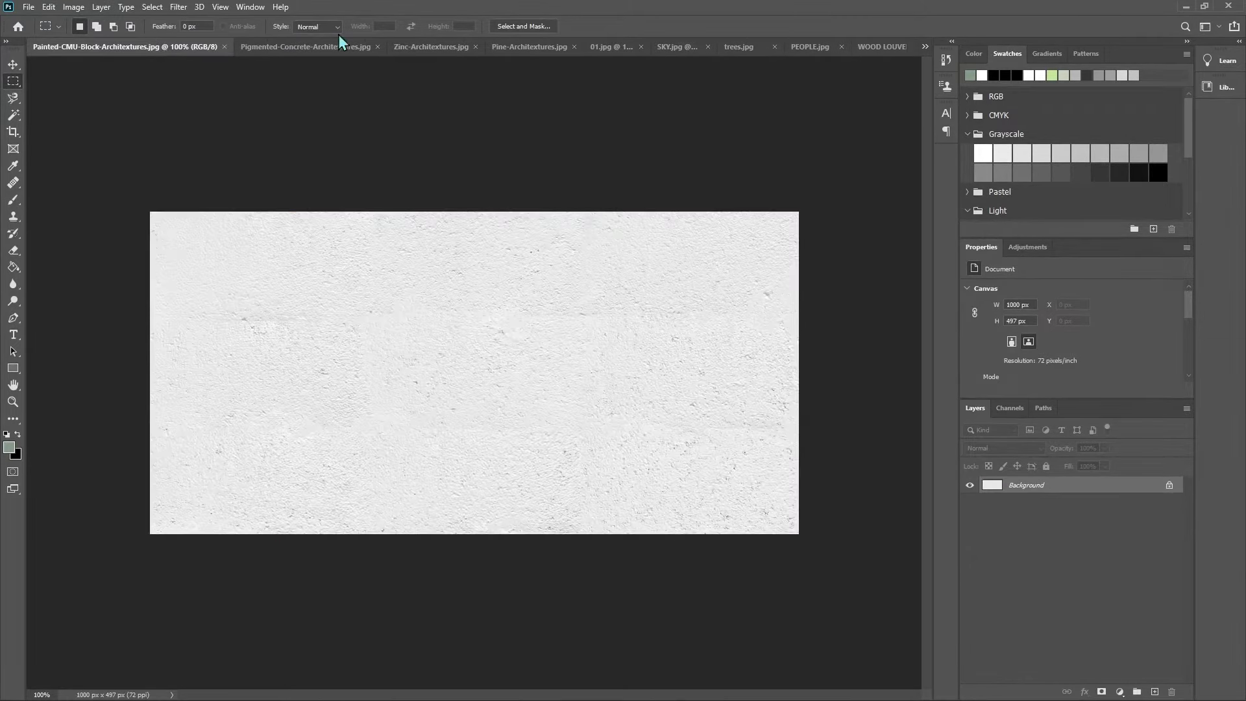
click(924, 46)
click(942, 65)
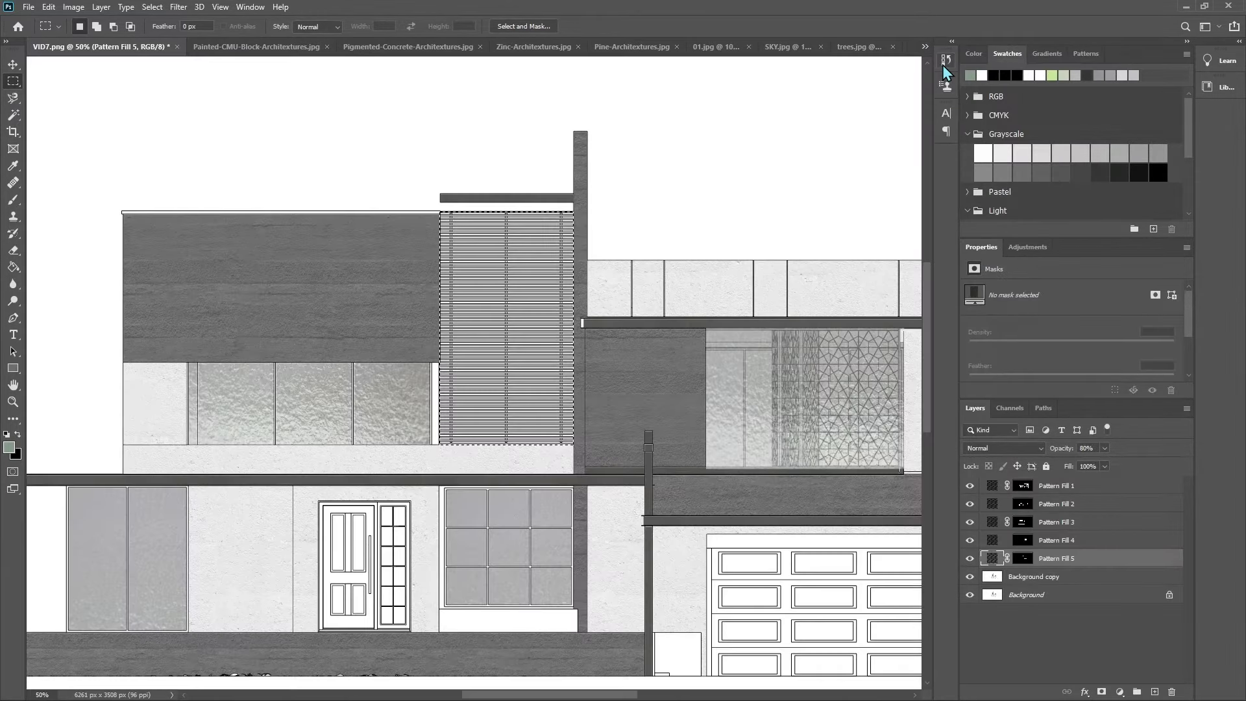
Step: Add a wood louvers Pattern Fill layer over the slatted panel and shift it left
click(1121, 692)
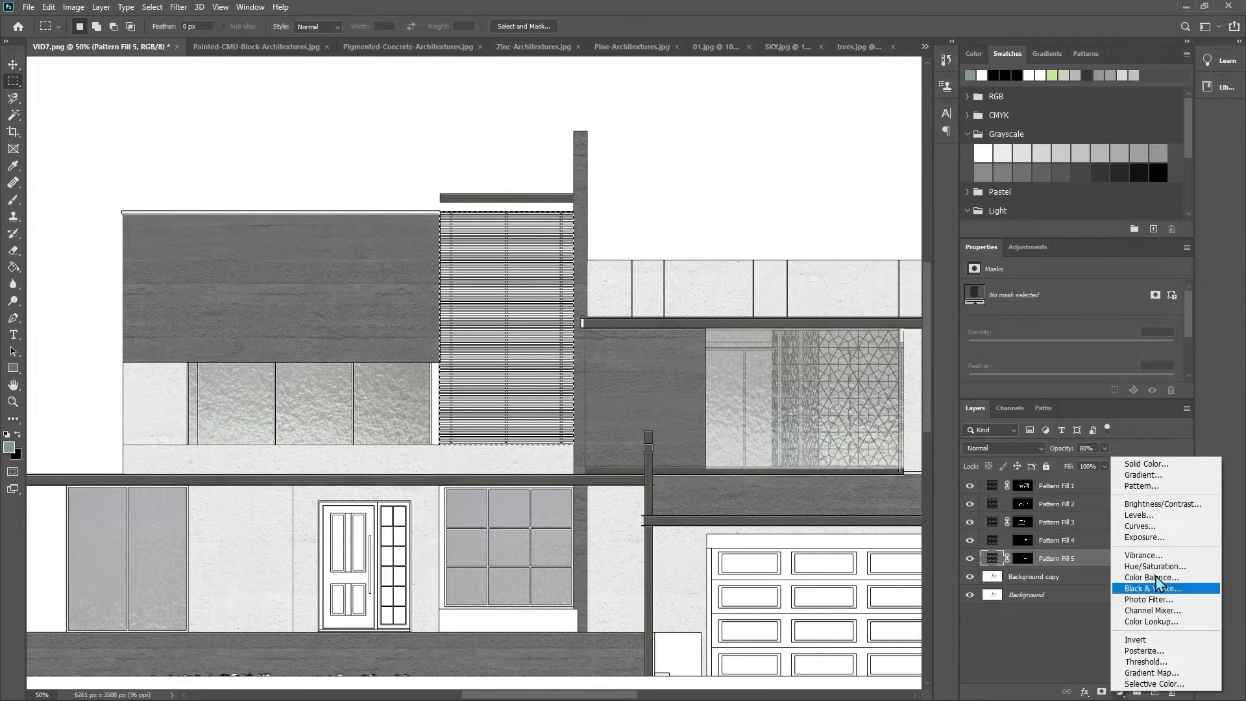
click(1161, 481)
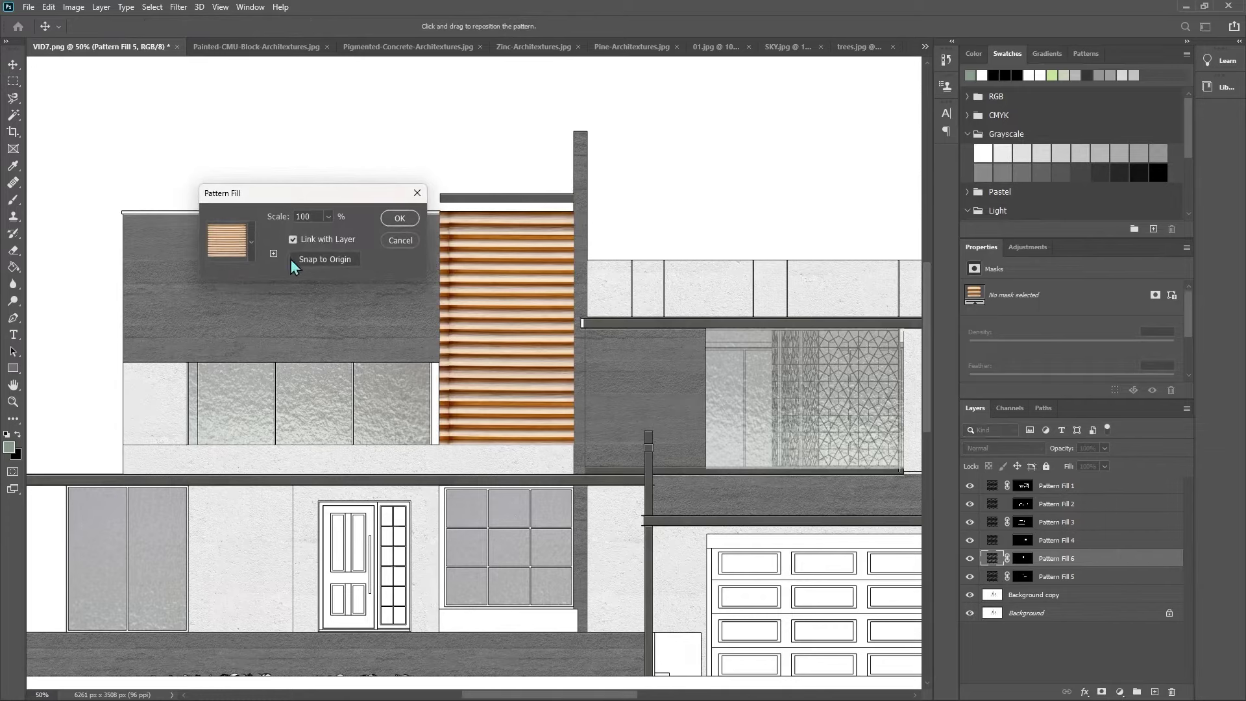
click(397, 221)
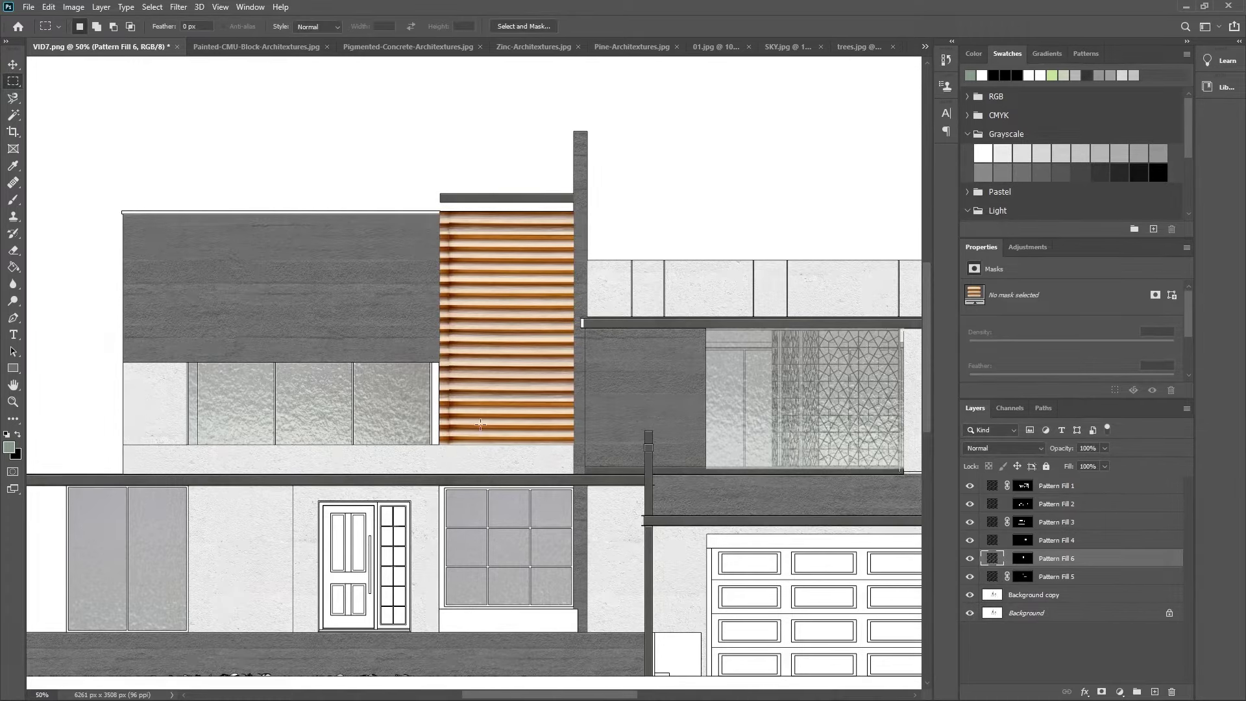
key(v)
drag(516, 383, 493, 392)
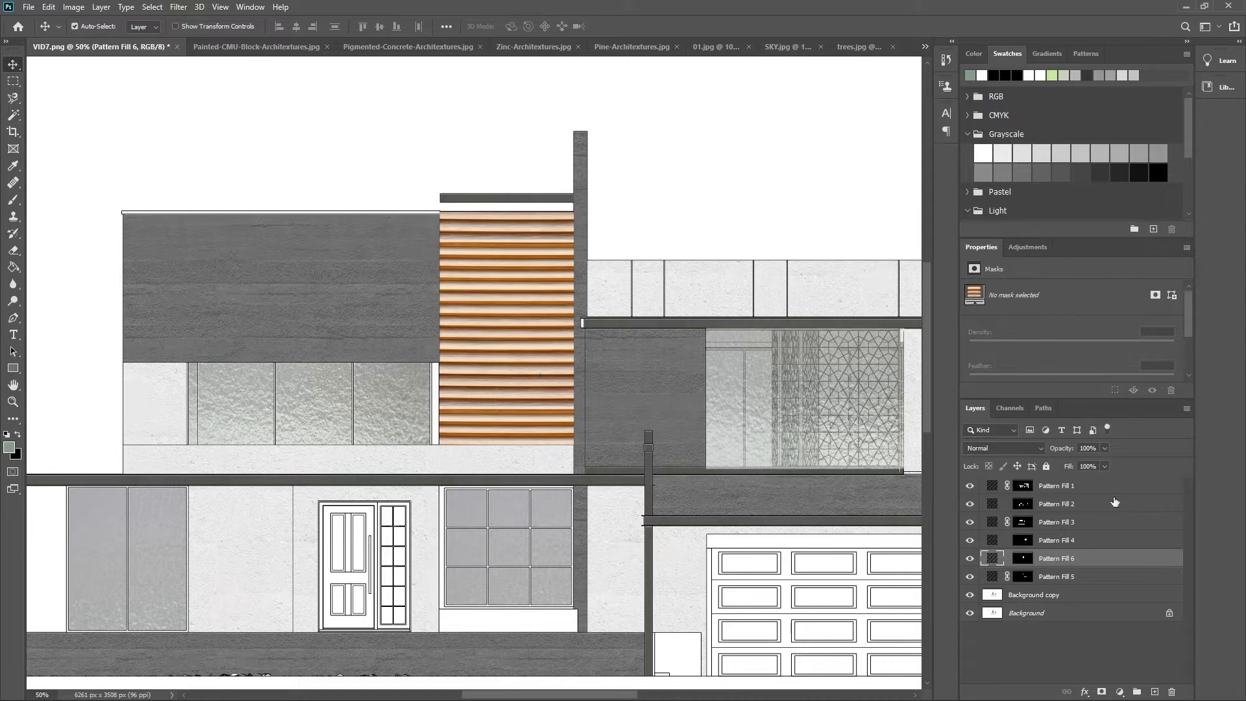
Step: Set the louver fill layer's opacity to 75%
click(1102, 452)
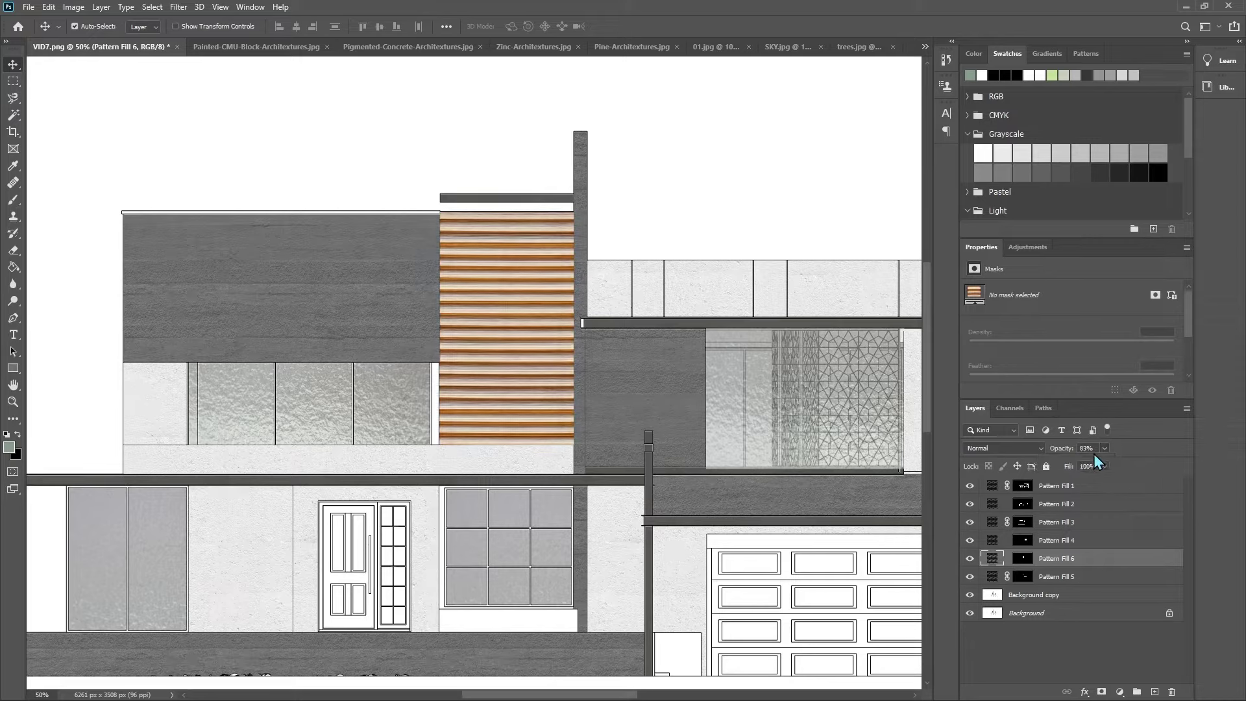
click(1093, 447)
text(75)
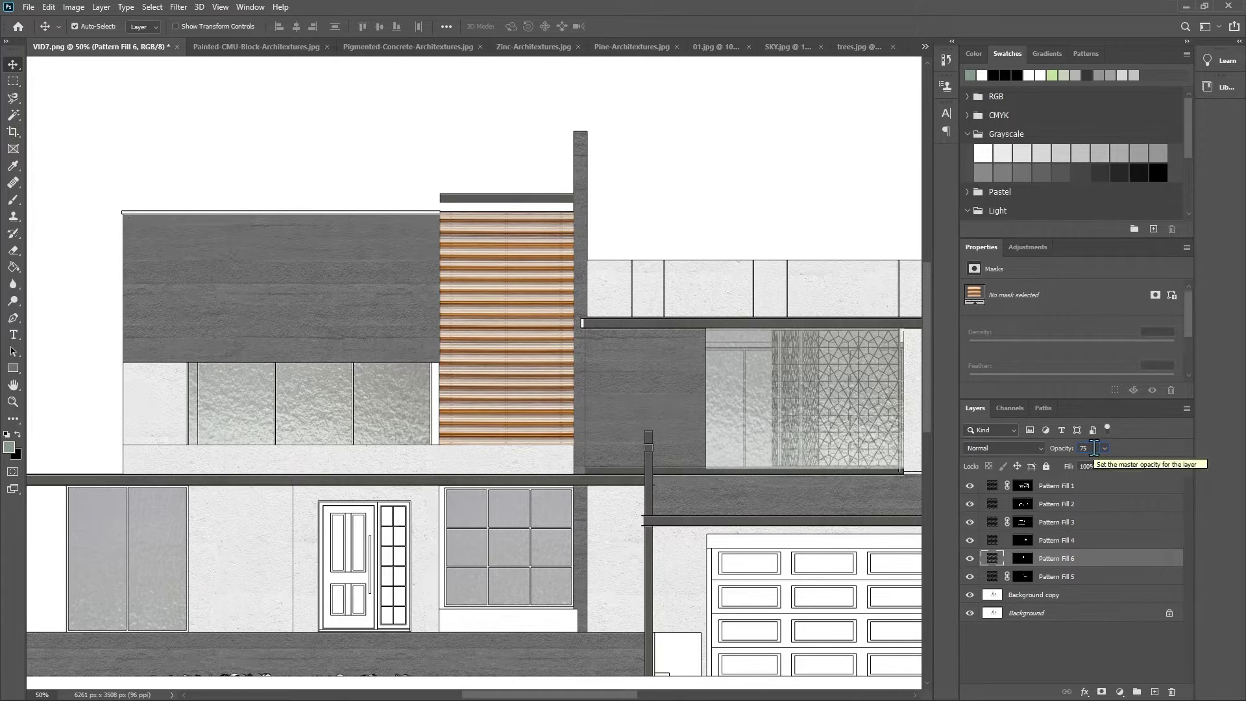
key(Return)
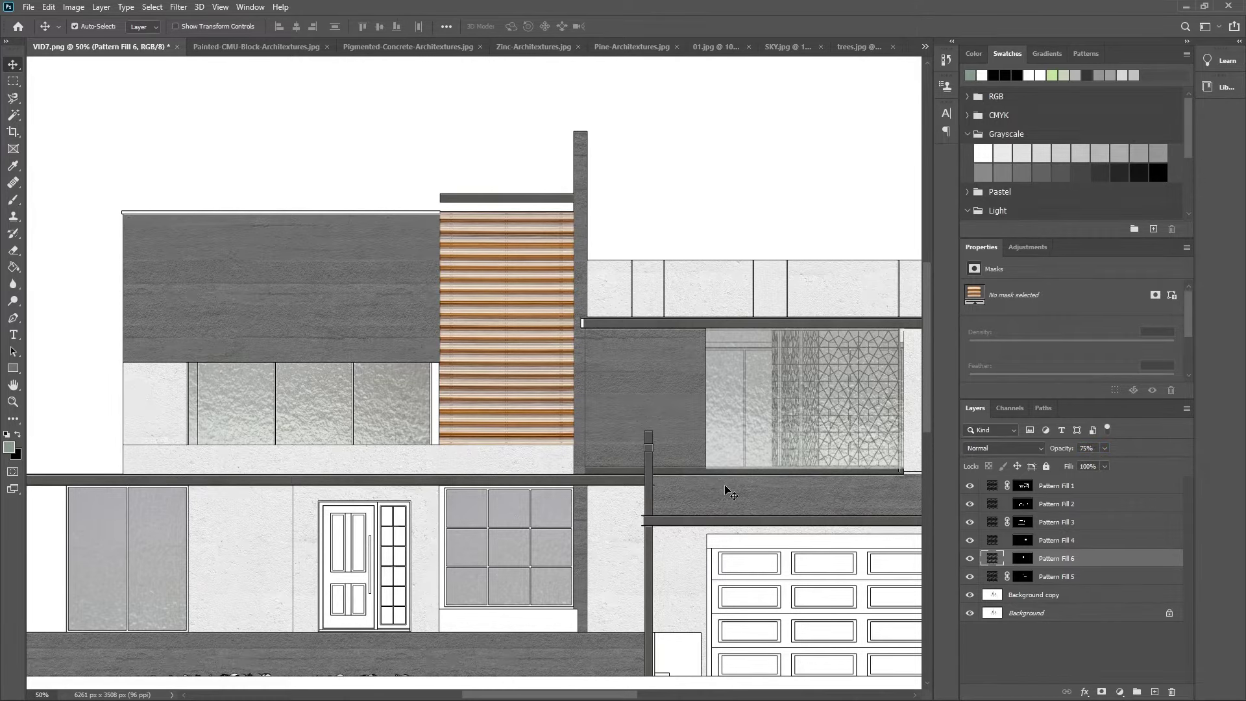
scroll(729, 493, down, 1)
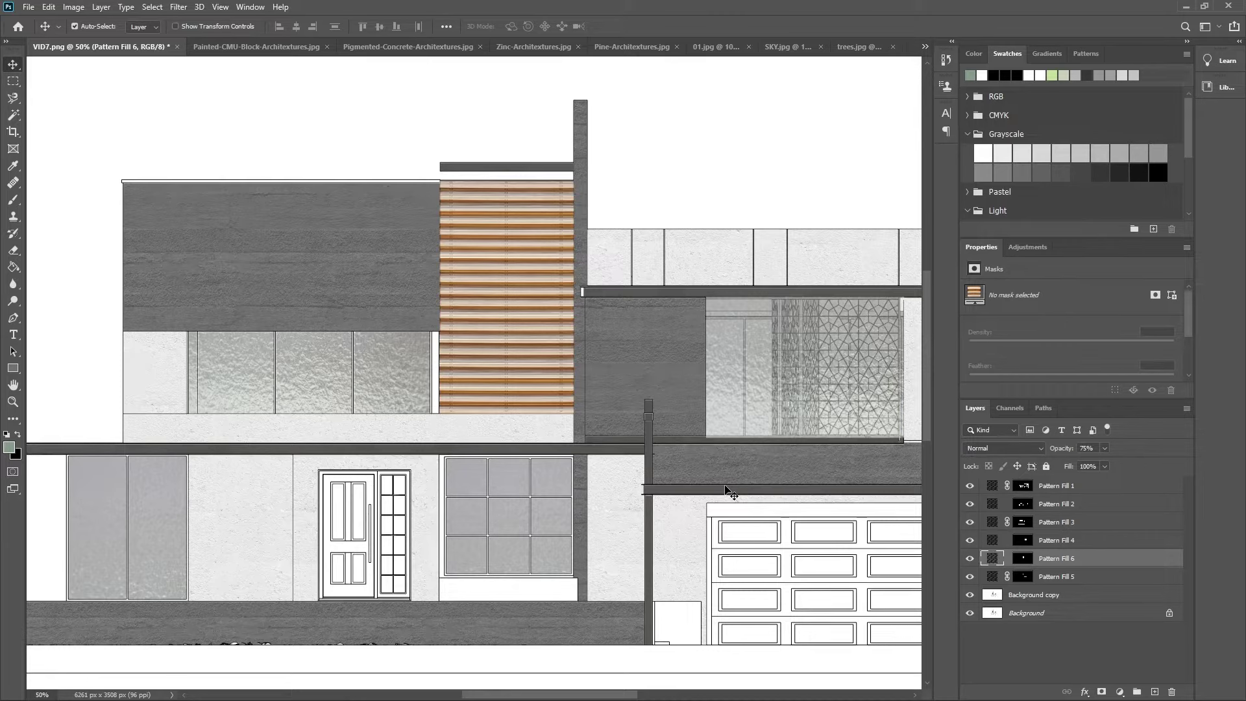
Step: Delete Pattern Fill 3 and Magic Wand-select the white panel left of the patterned glass
click(667, 381)
key(Delete)
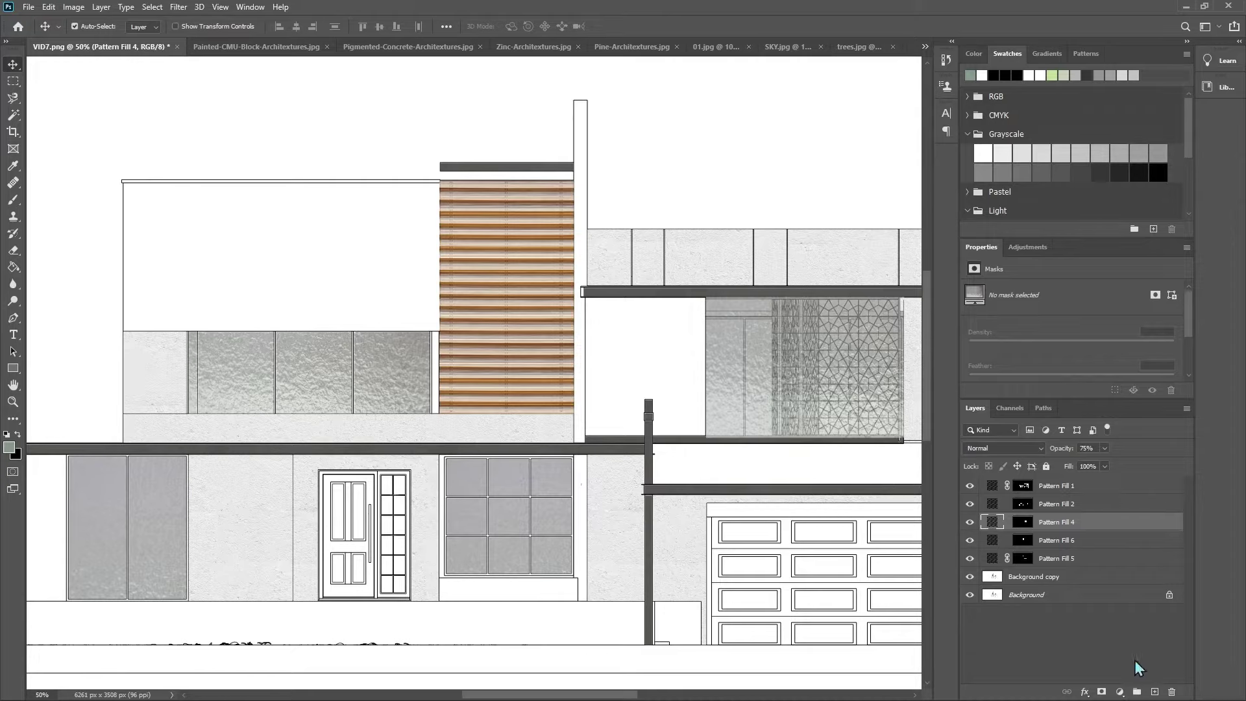
click(1072, 578)
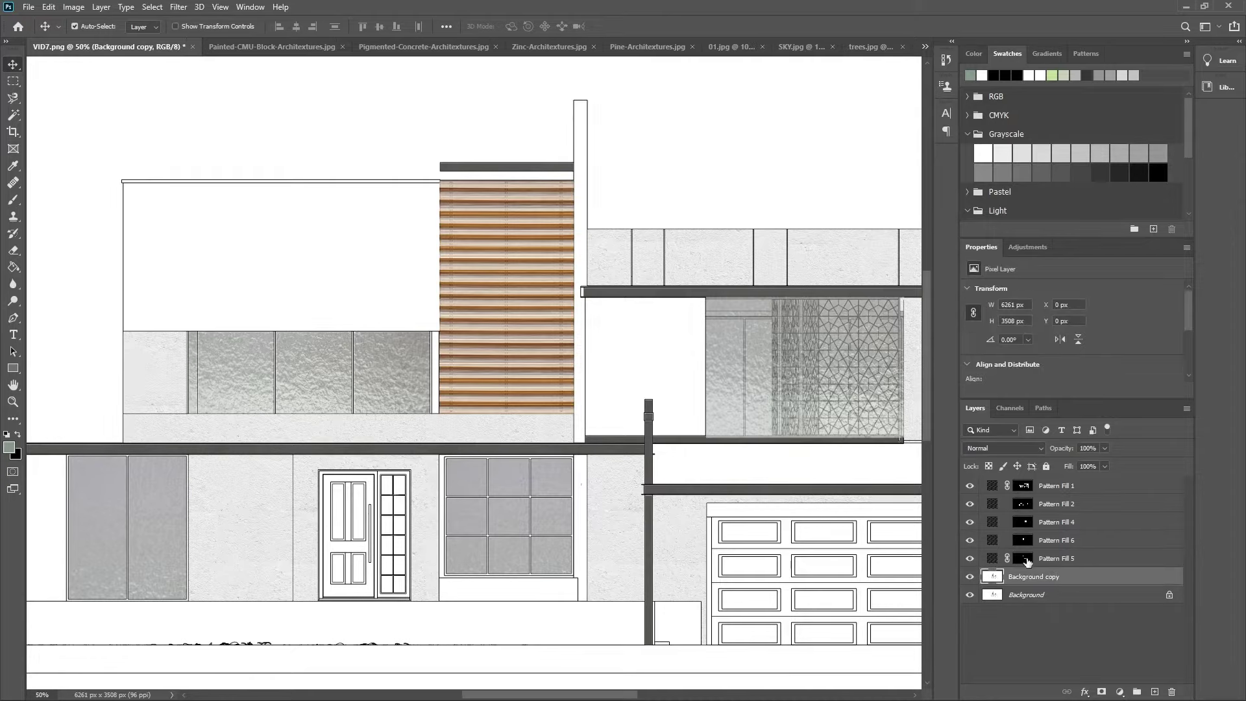
key(w)
click(636, 371)
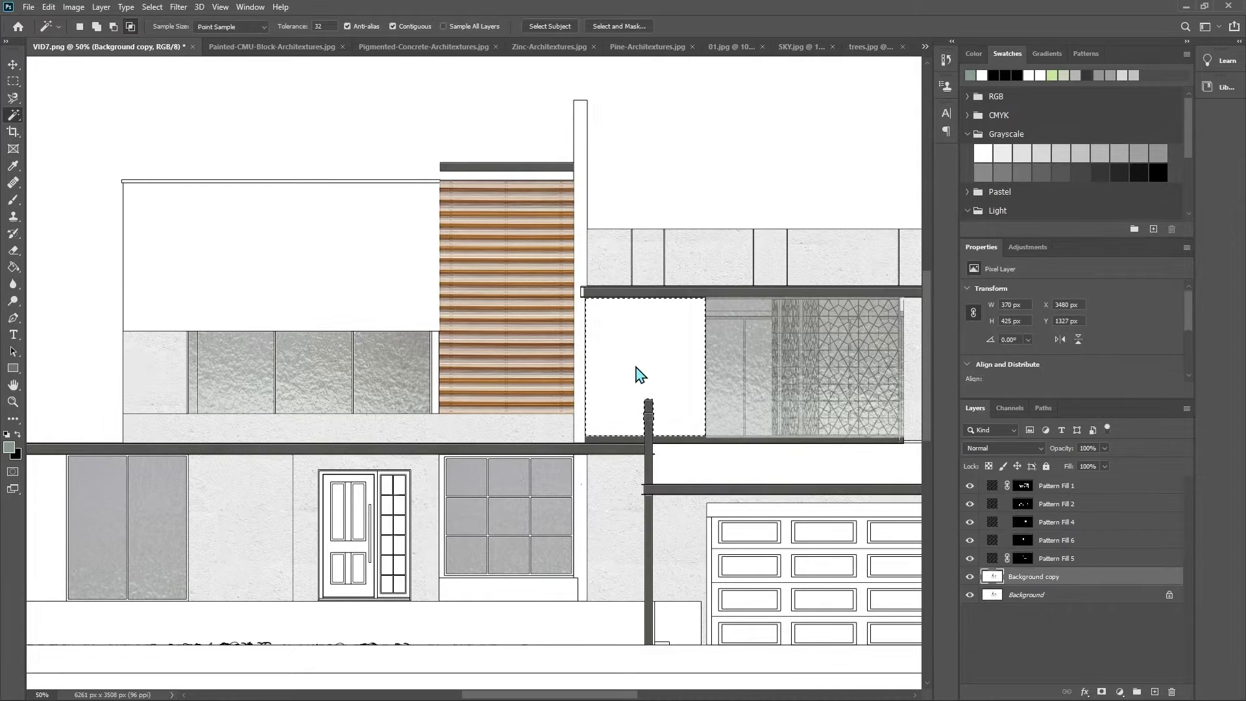
Step: Define the Zinc-Architextures texture as a pattern and return to VID7.png
click(544, 48)
click(49, 7)
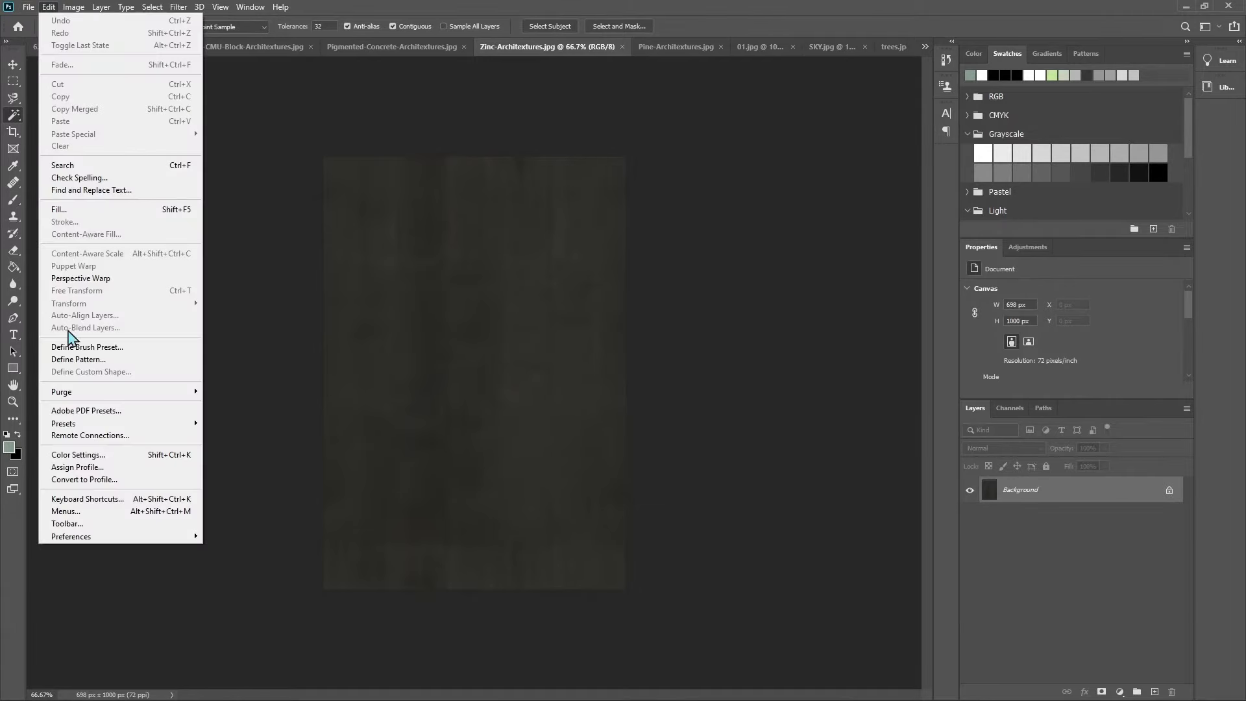
click(76, 359)
key(Return)
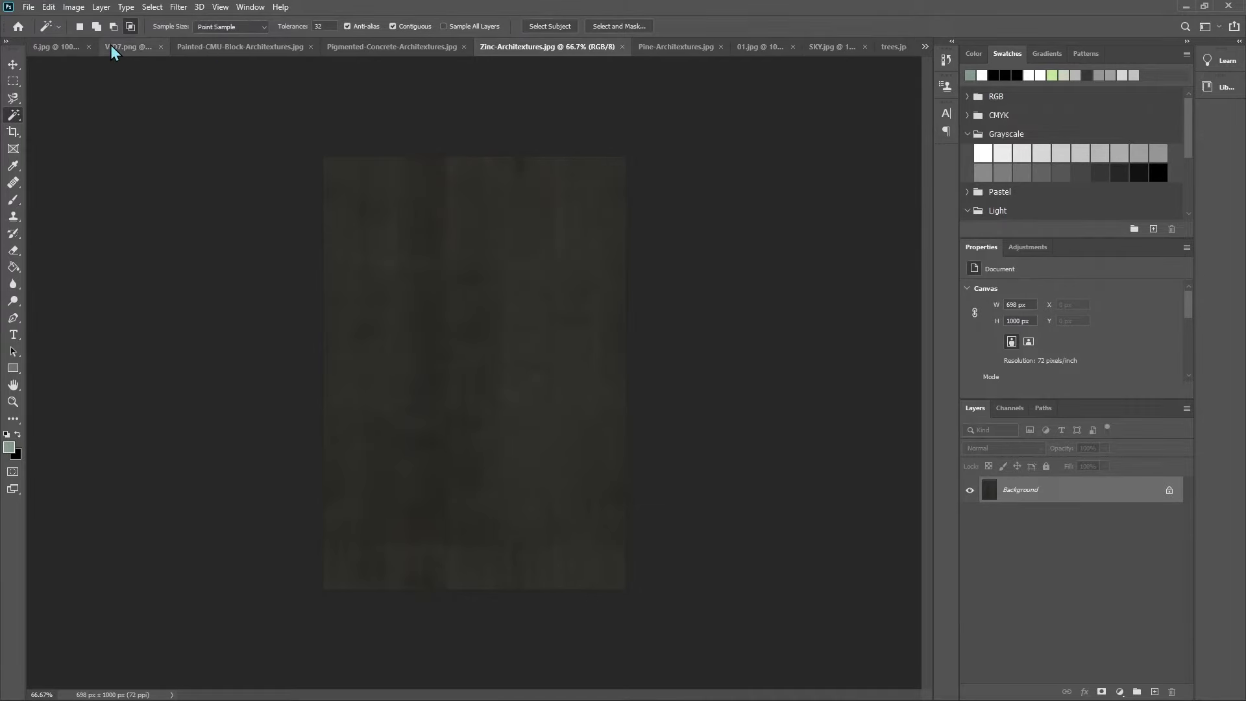
click(112, 47)
Step: Fill the panel with the zinc pattern at 80% opacity, then target Background copy
click(1119, 691)
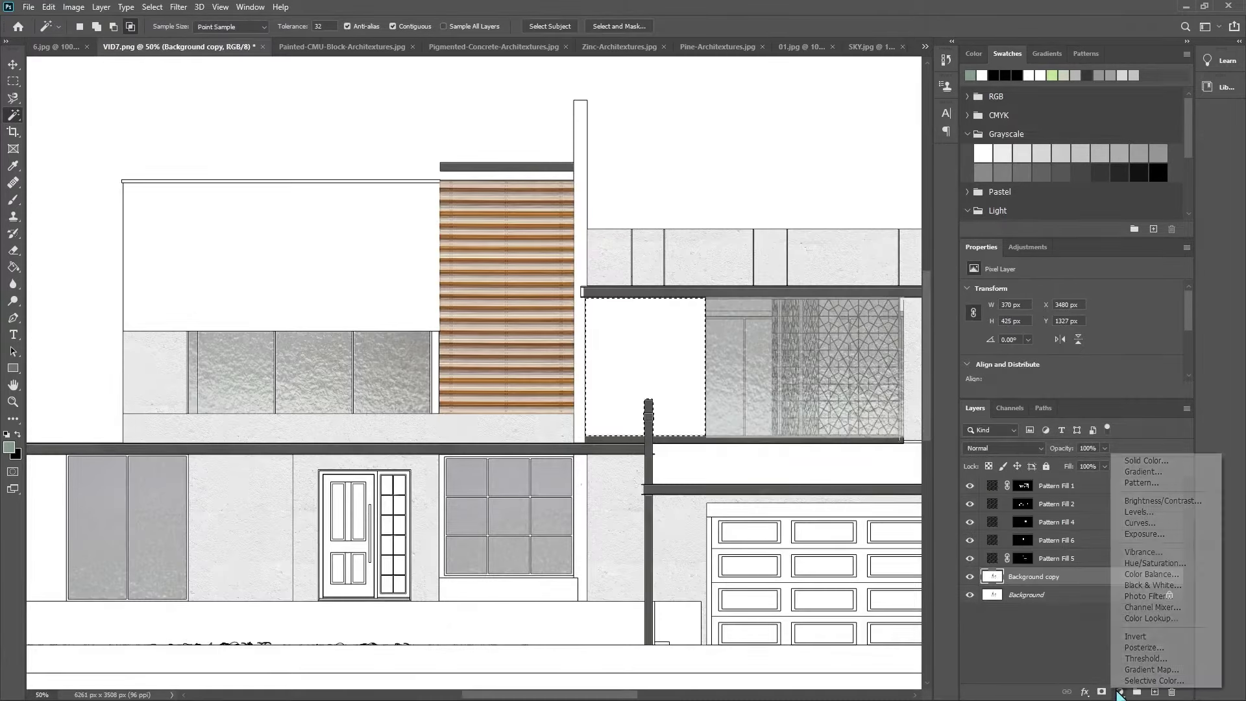
click(1141, 482)
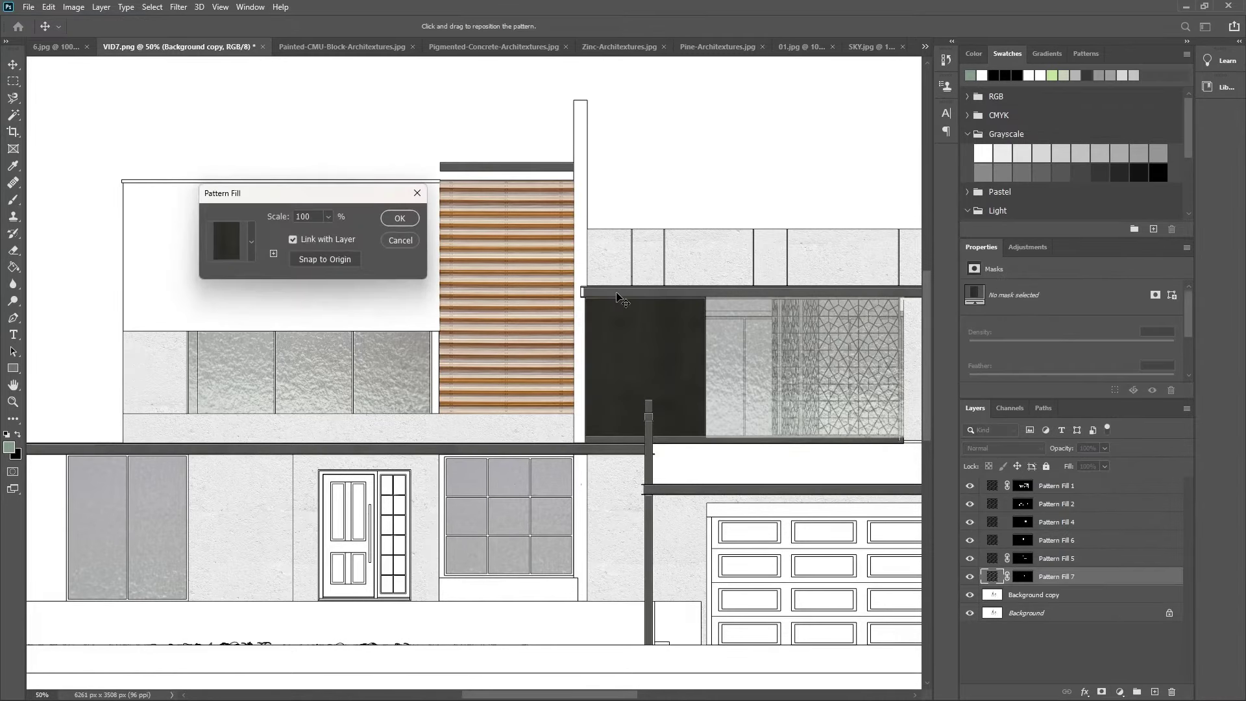
click(388, 219)
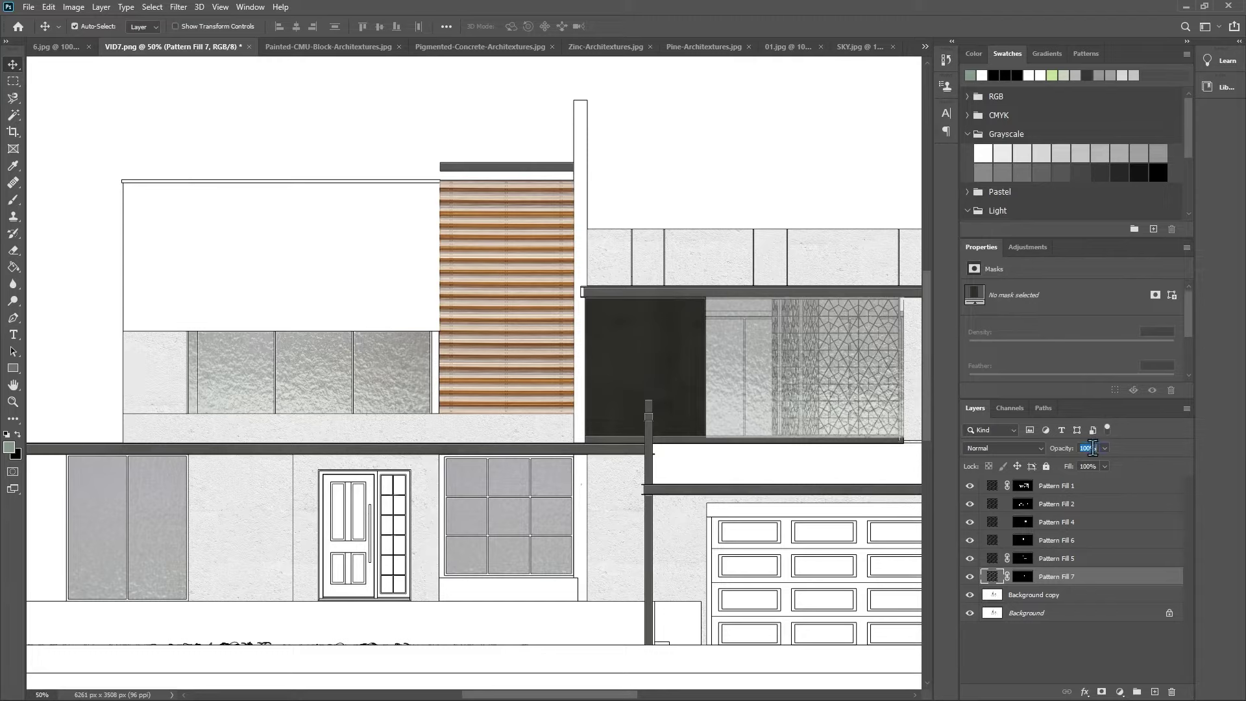
text(80)
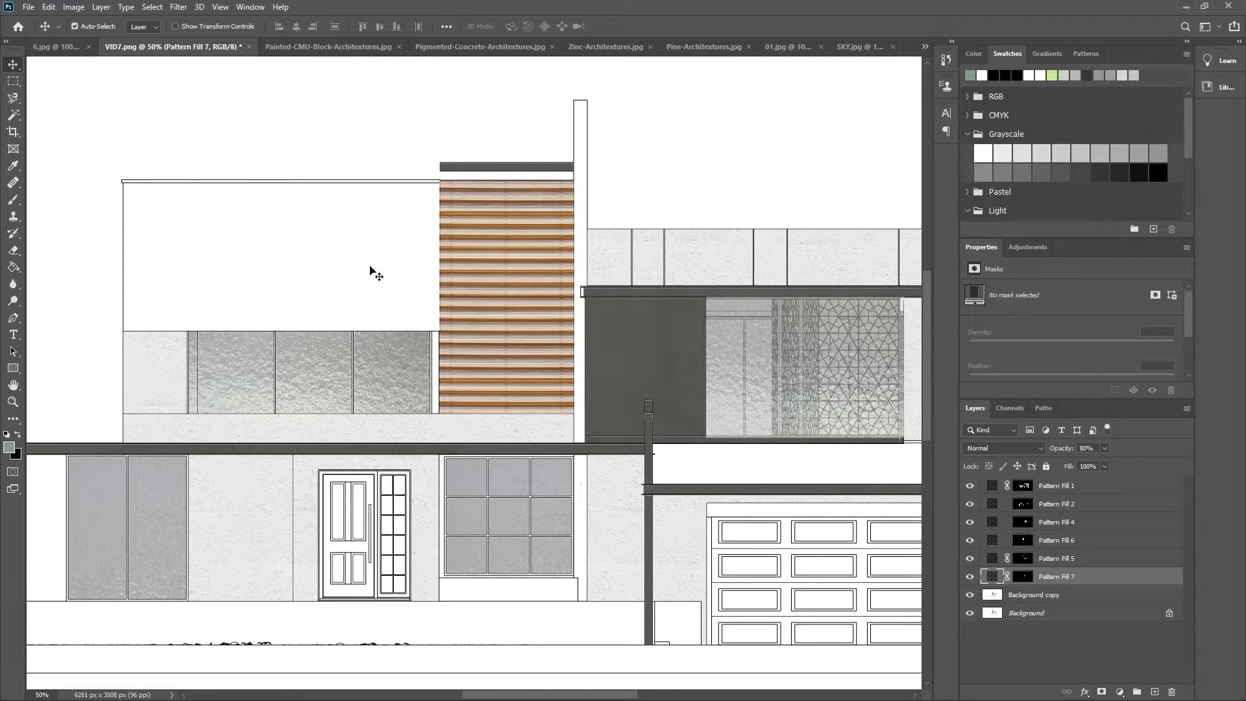
click(370, 267)
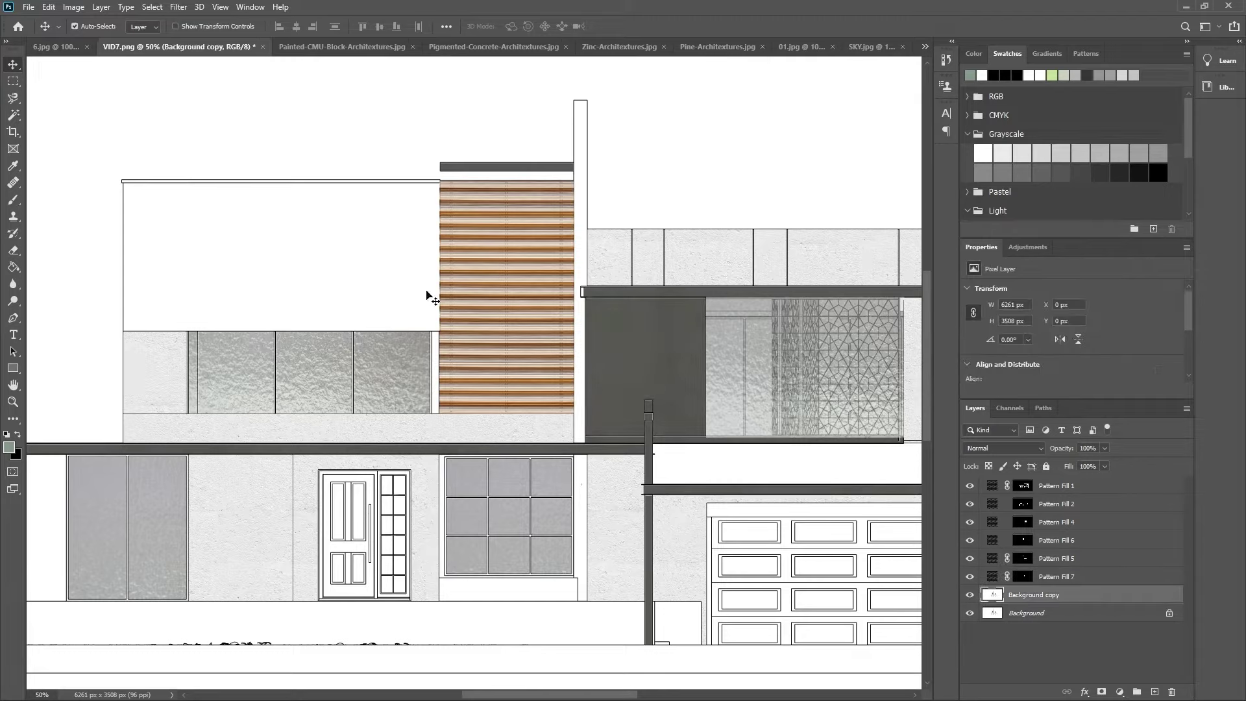
Step: Magic Wand-select the upper-left wall, vertical strips, ground strip and short left post together
key(w)
click(395, 270)
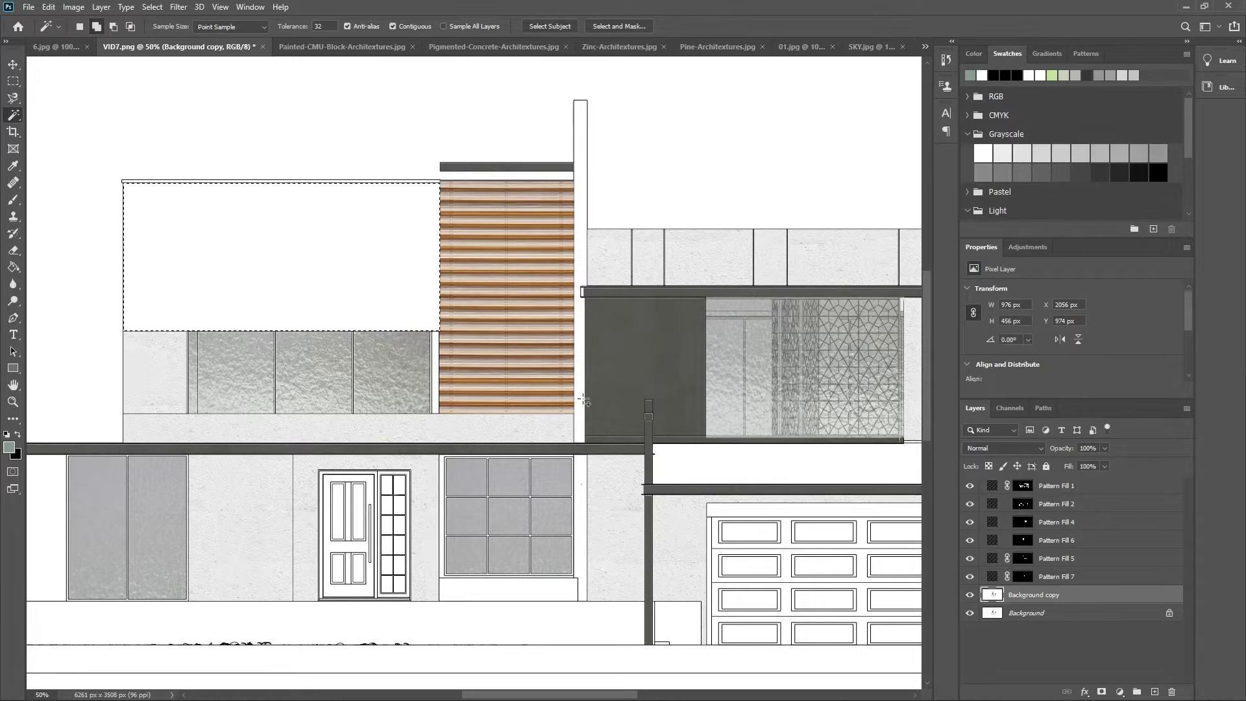
click(582, 324)
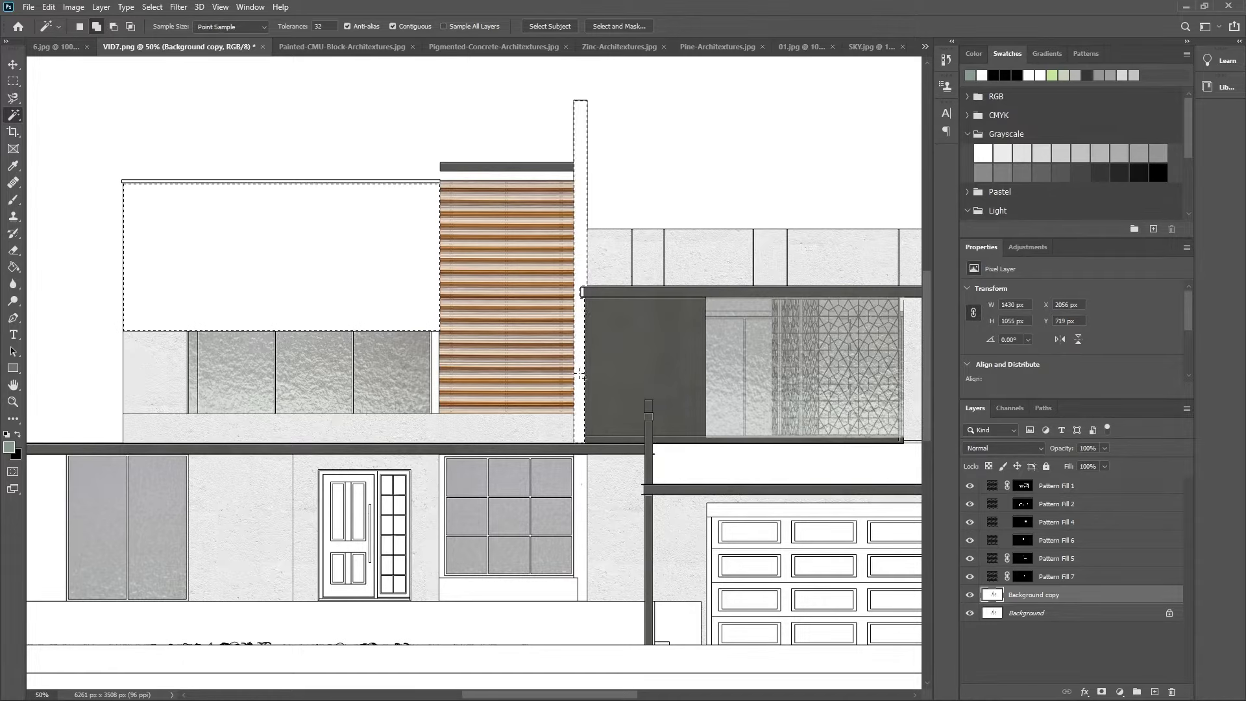
click(581, 535)
click(566, 633)
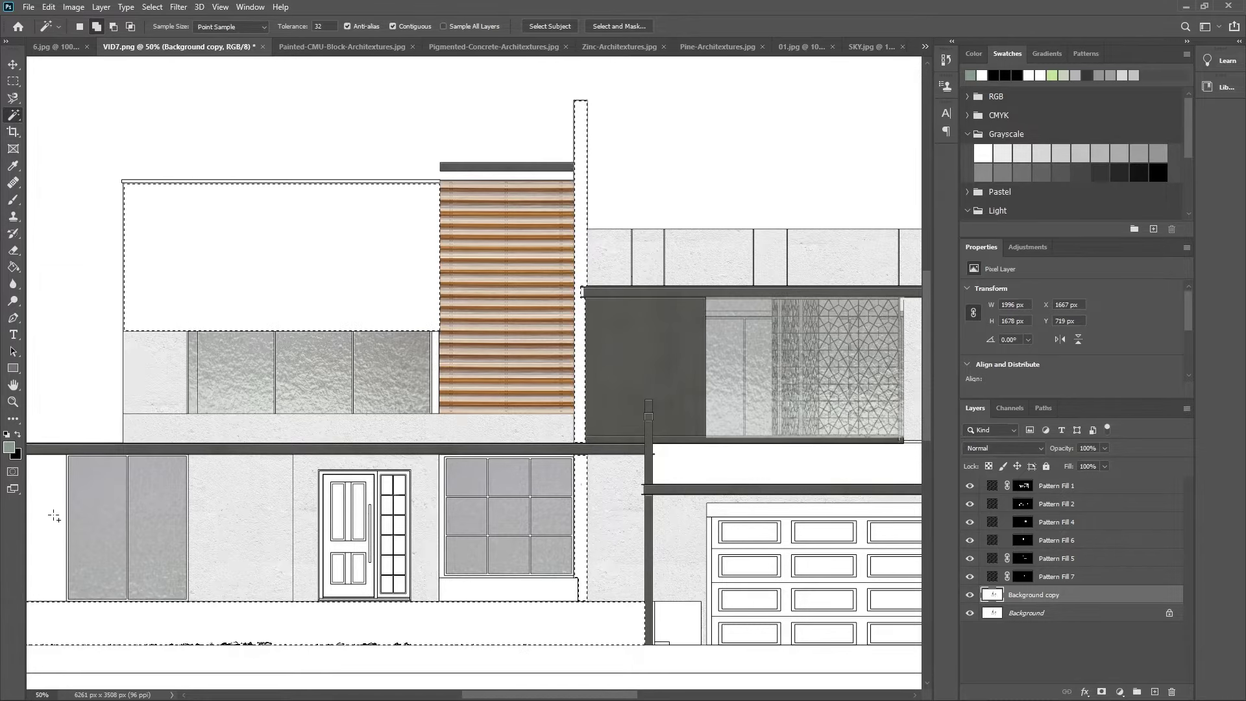
scroll(507, 696, left, 2)
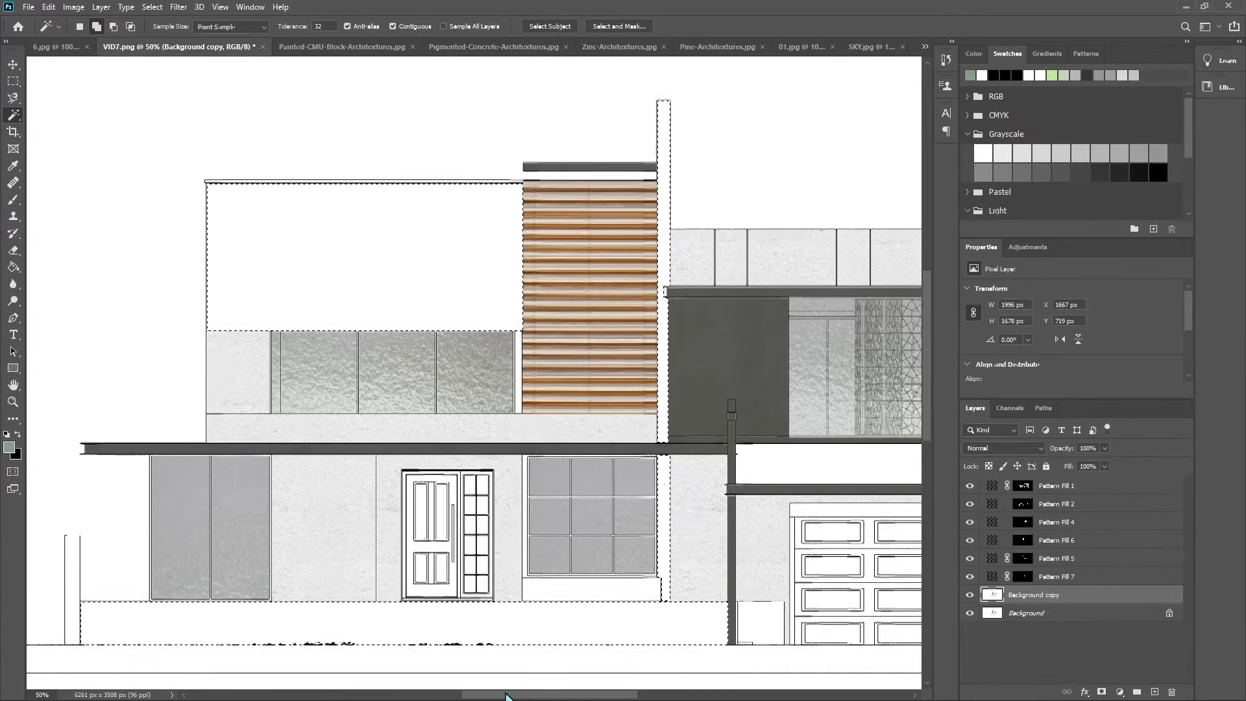
scroll(506, 696, left, 2)
shift+click(162, 603)
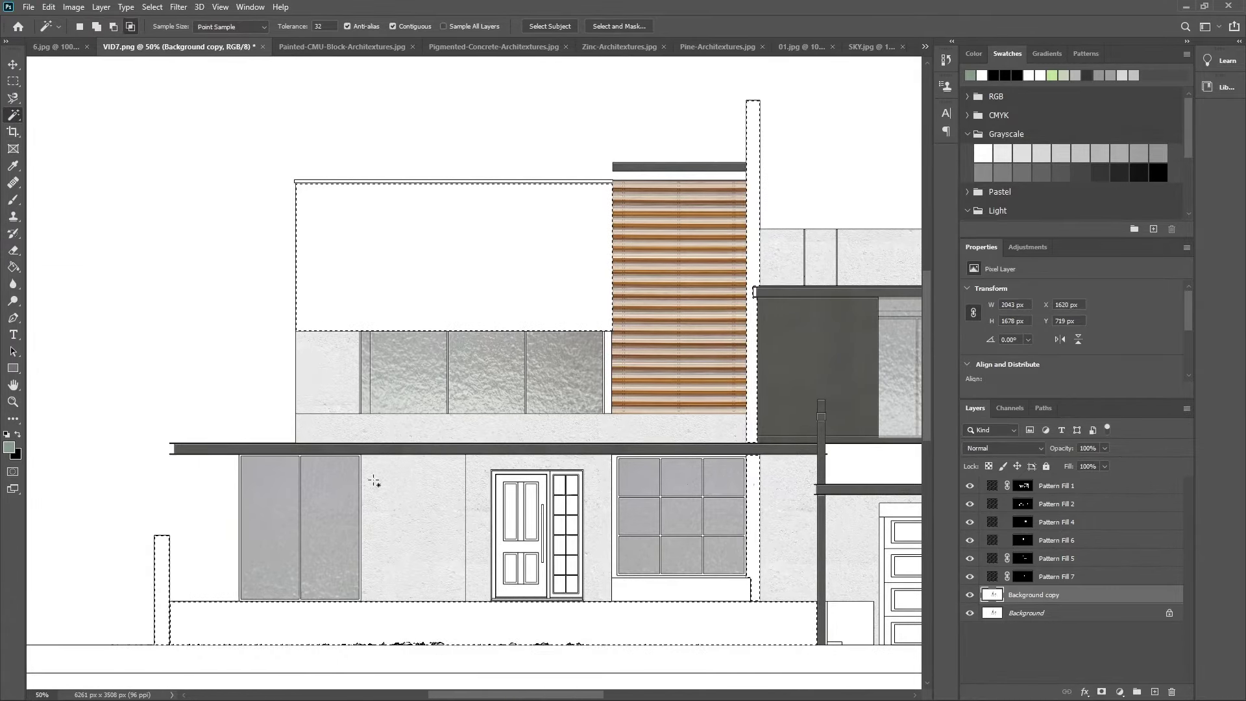
key(z)
alt+click(380, 414)
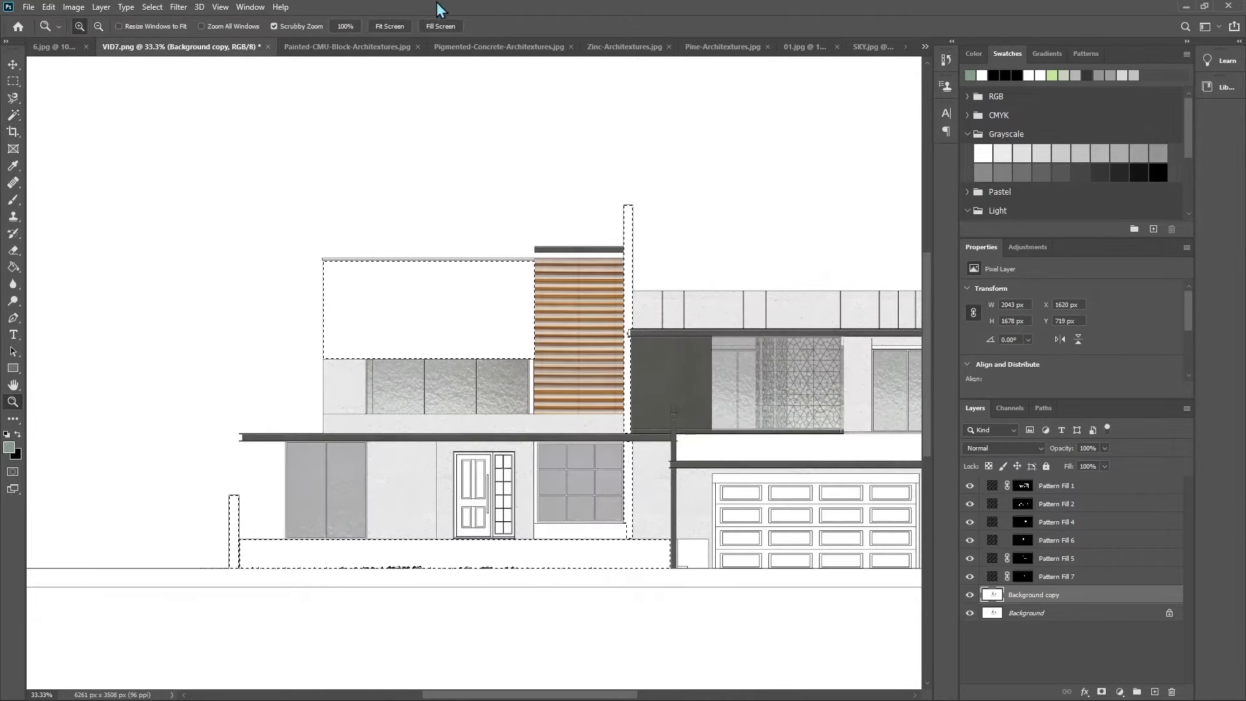
Step: Define the Pigmented-Concrete texture as a pattern and return to VID7.png
click(389, 26)
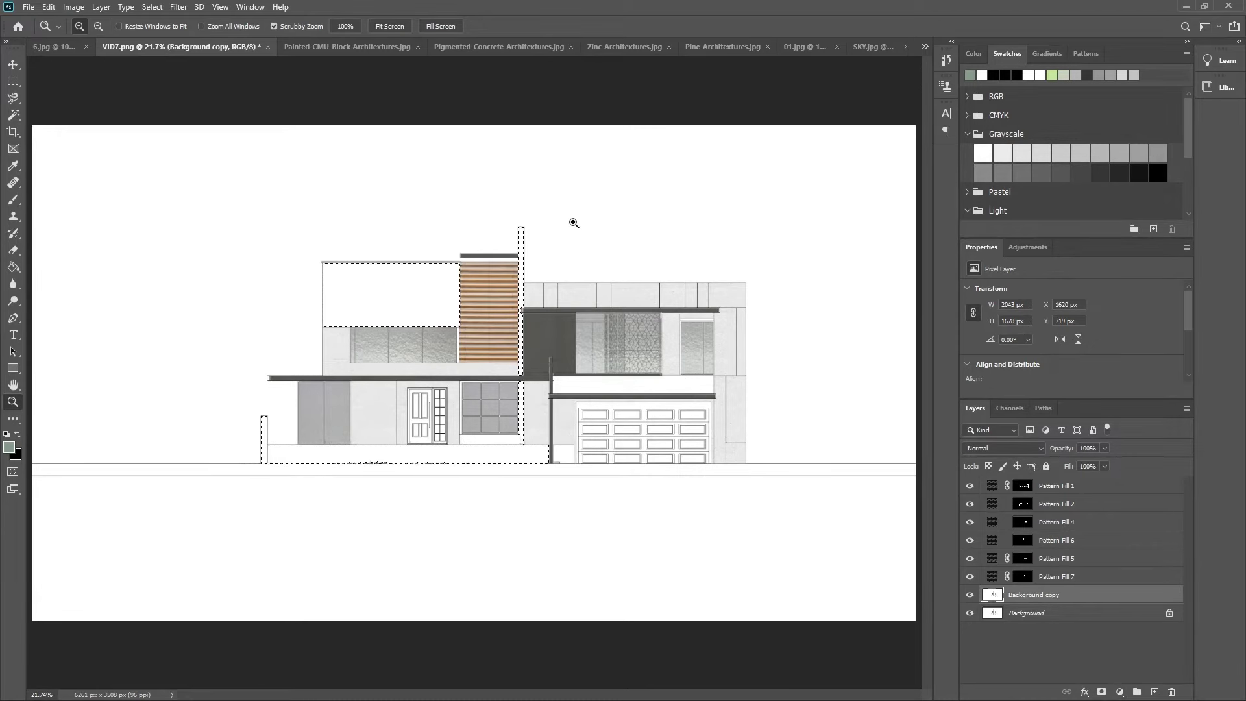
click(471, 48)
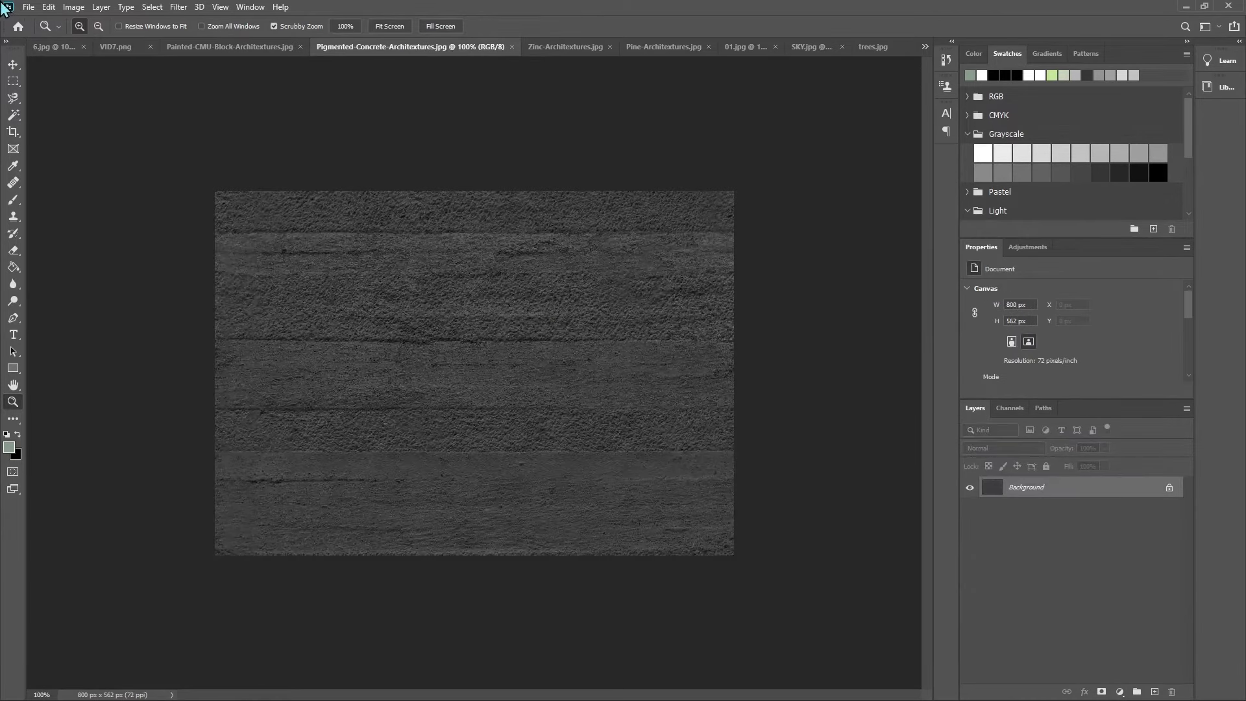
click(49, 7)
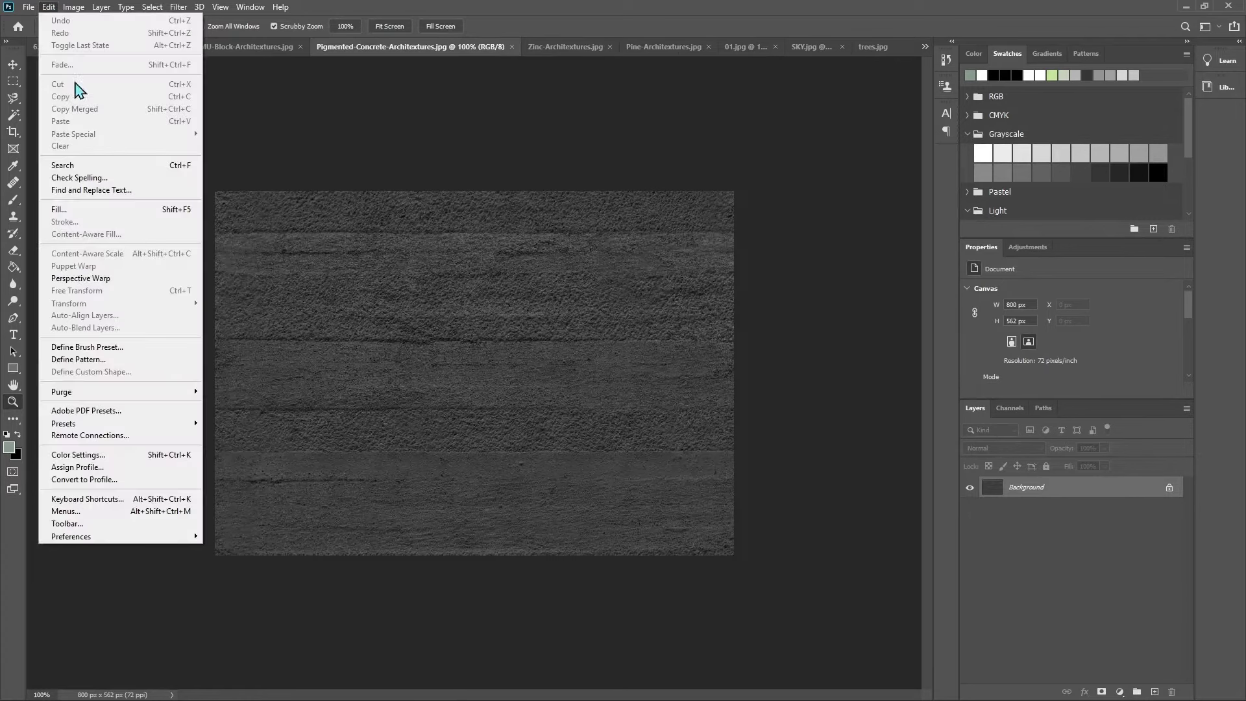
click(81, 358)
key(Return)
click(111, 47)
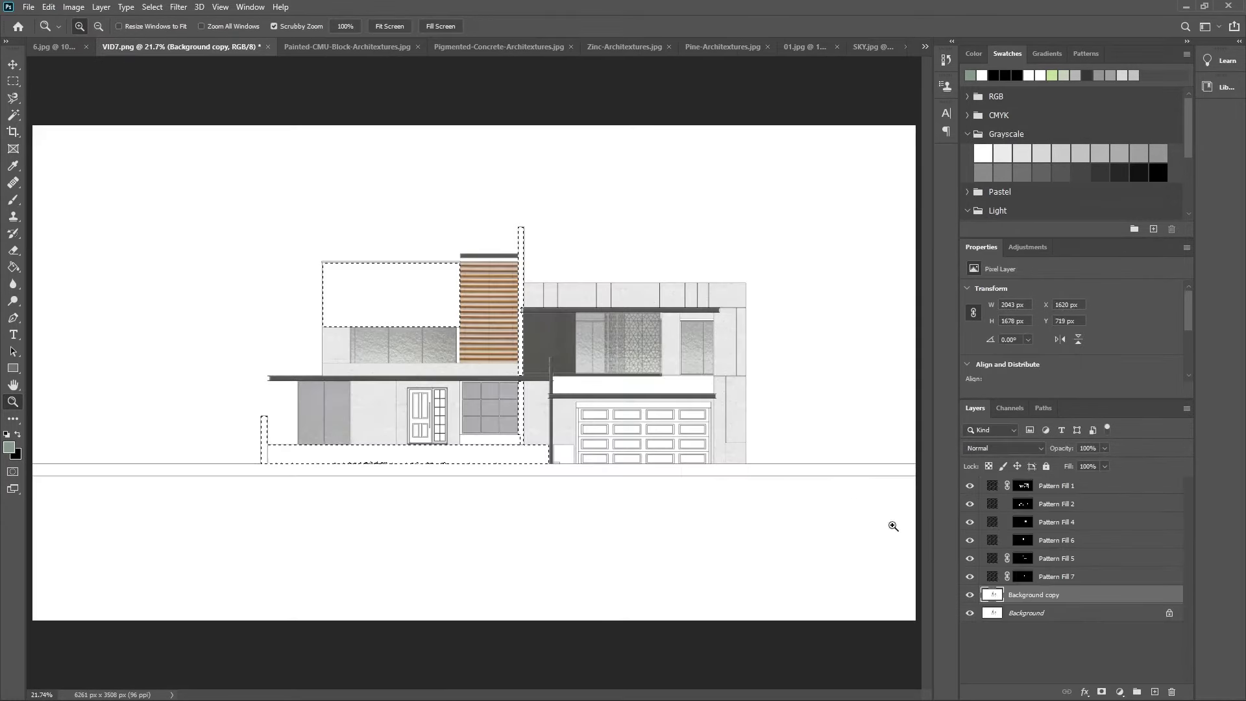
Step: Add a Pigmented-Concrete Pattern Fill layer over the selected walls at 85% opacity
click(1119, 692)
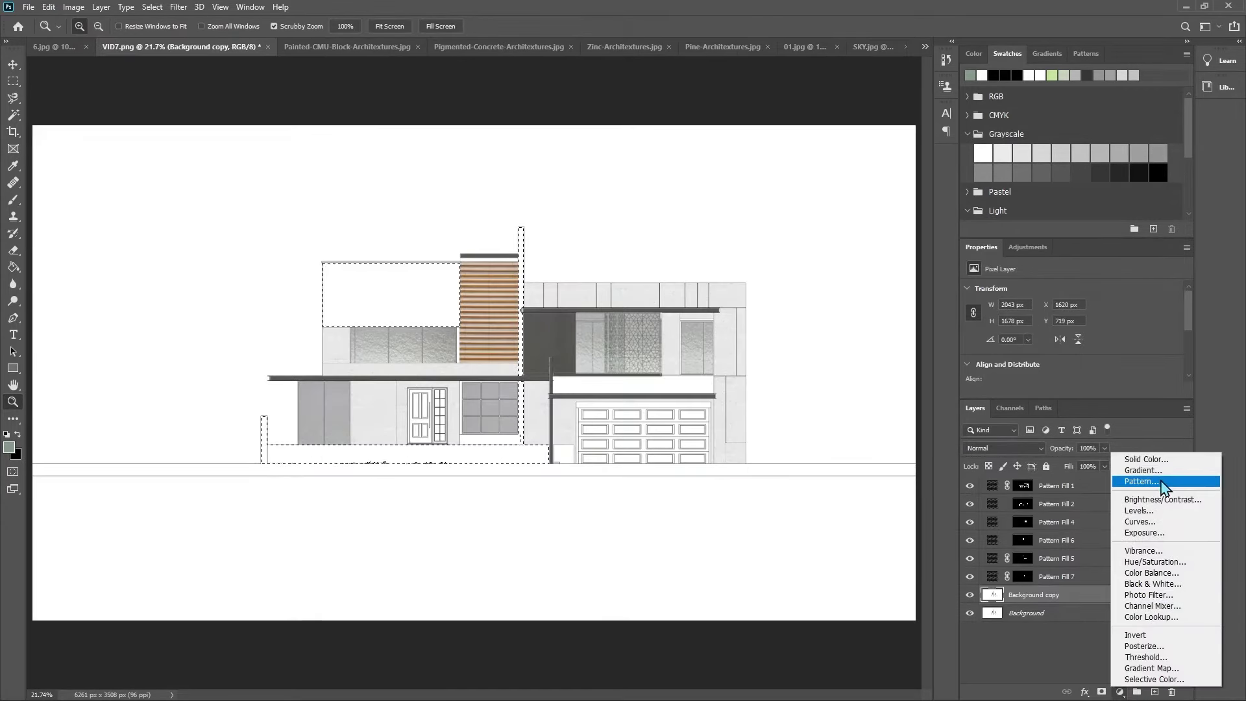
click(1145, 481)
click(399, 218)
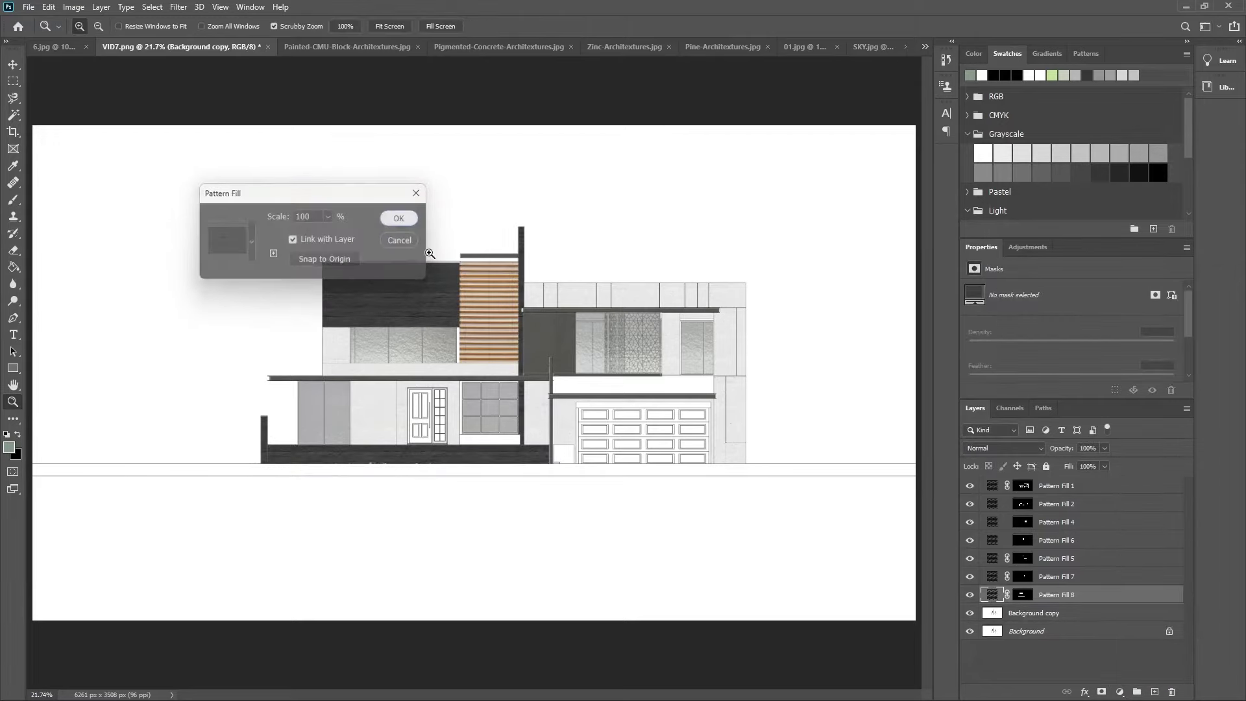
key(z)
key(v)
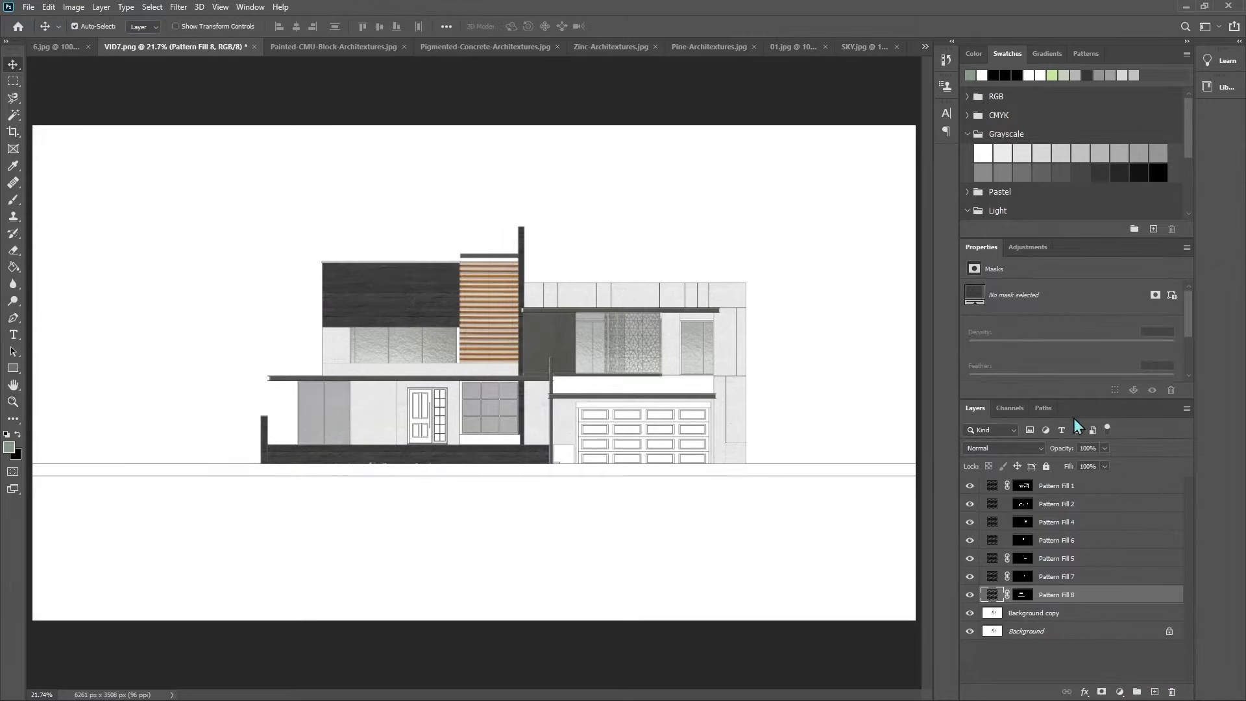
click(1104, 448)
drag(1101, 462, 1095, 462)
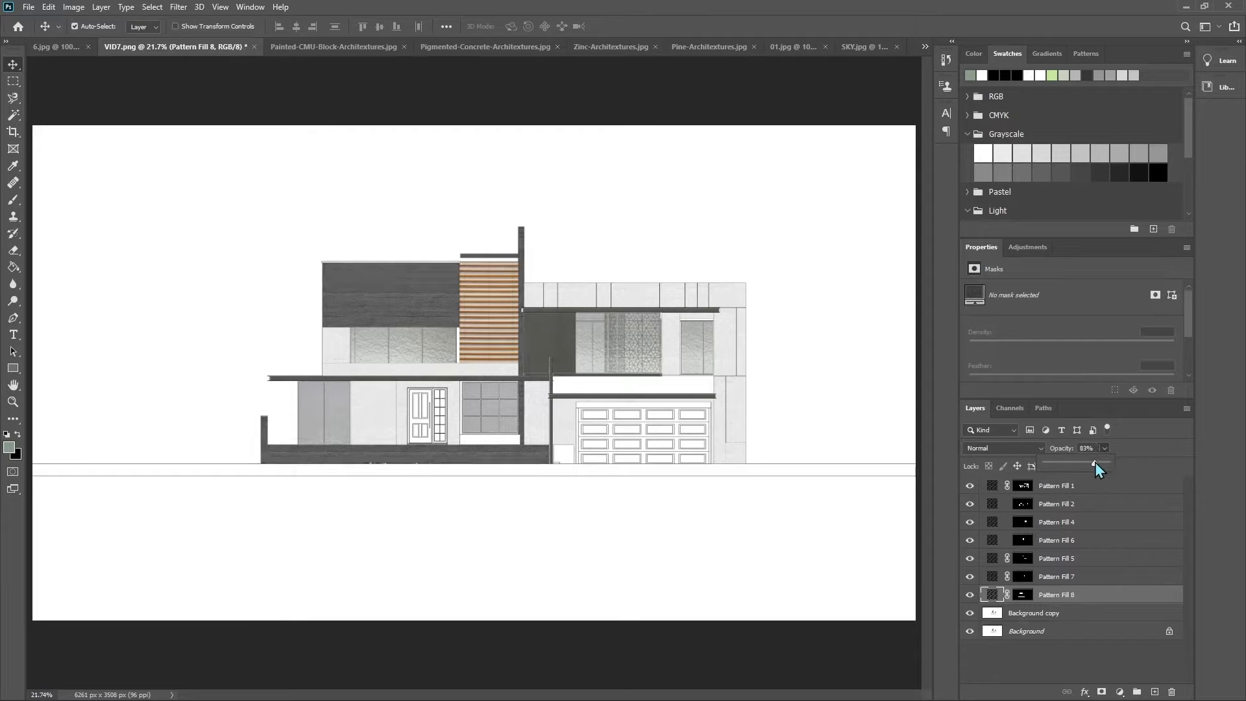
click(1094, 447)
text(85)
text(w)
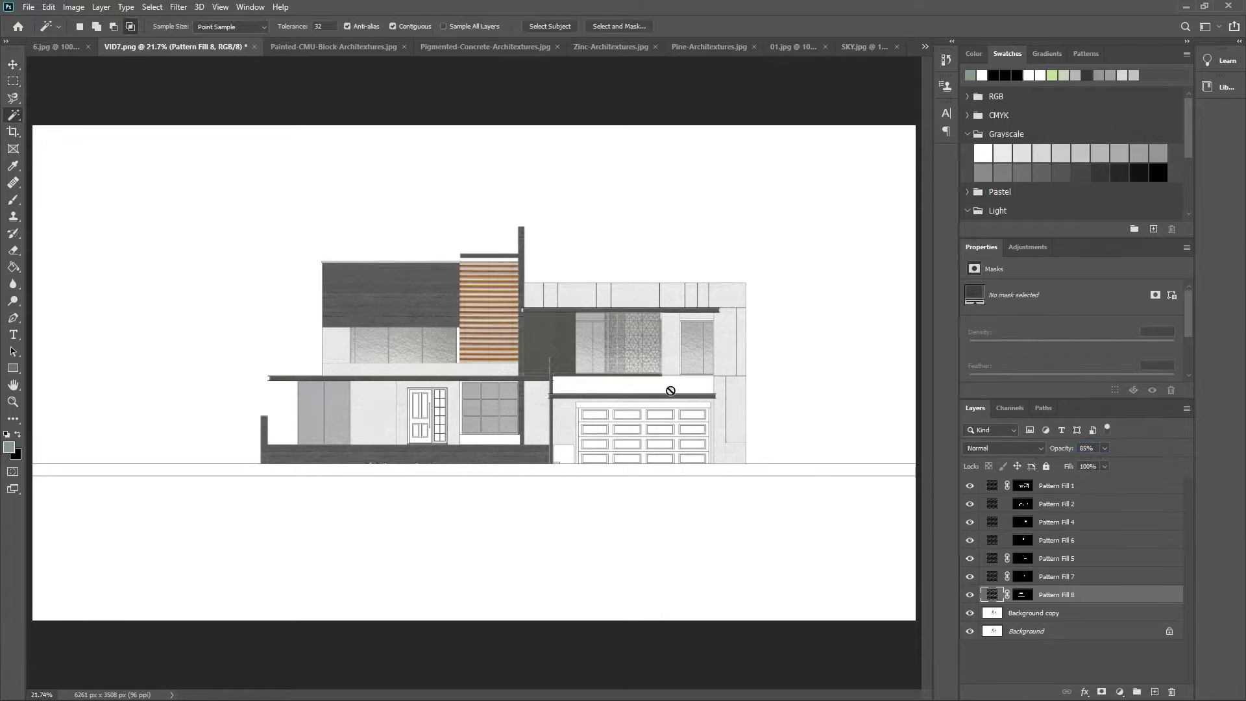
Step: On Background copy, Magic Wand-select the band above the garage, blank strips and nine-pane window frame
click(1066, 614)
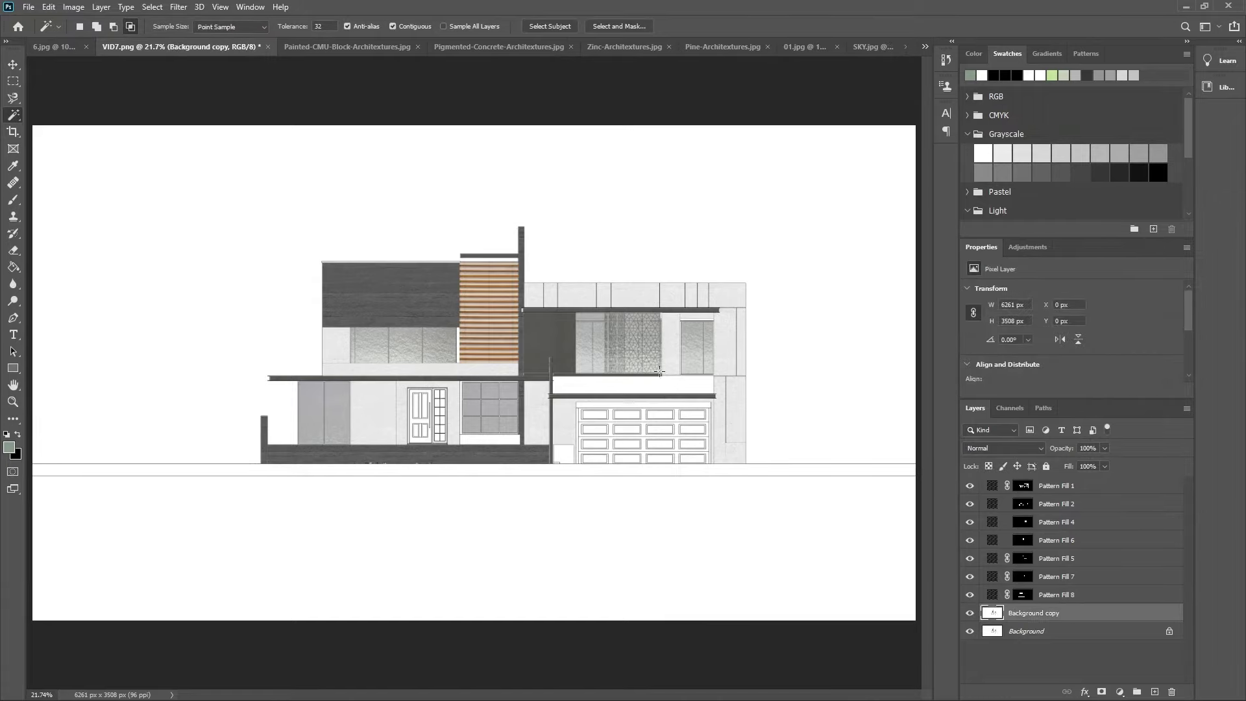
click(643, 389)
shift+click(497, 441)
shift+click(563, 454)
key(z)
click(458, 415)
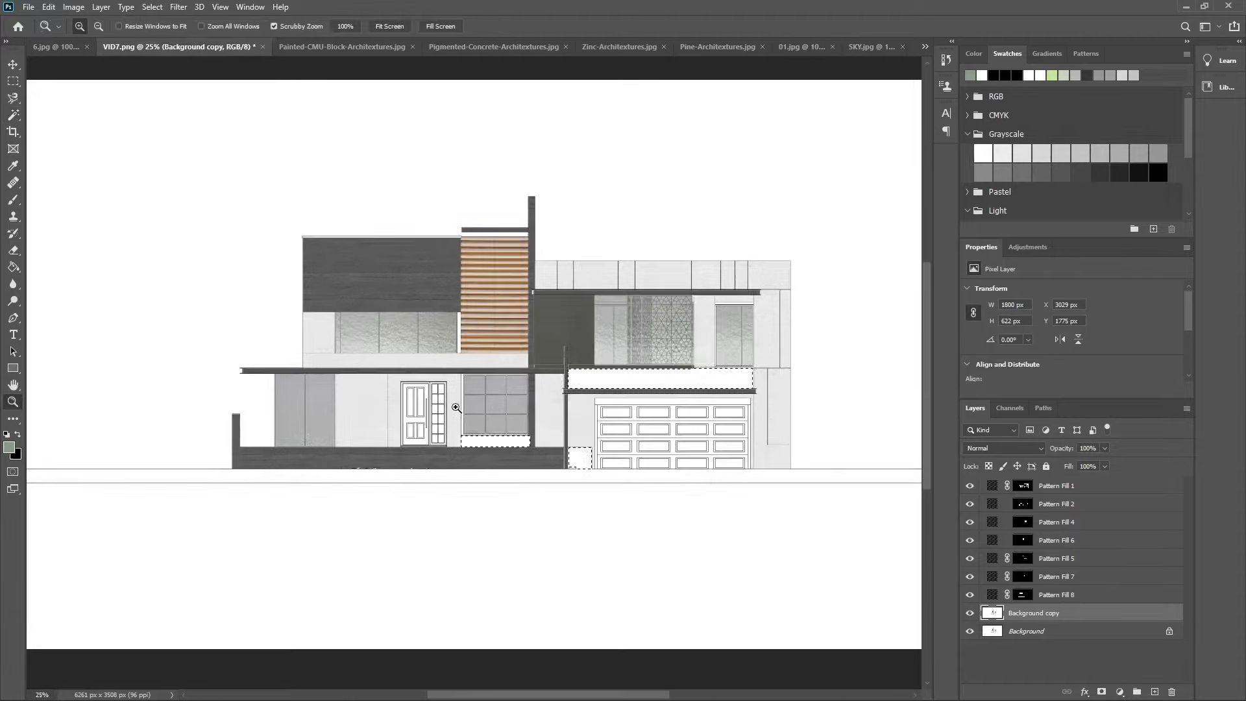
click(462, 399)
key(w)
shift+click(459, 285)
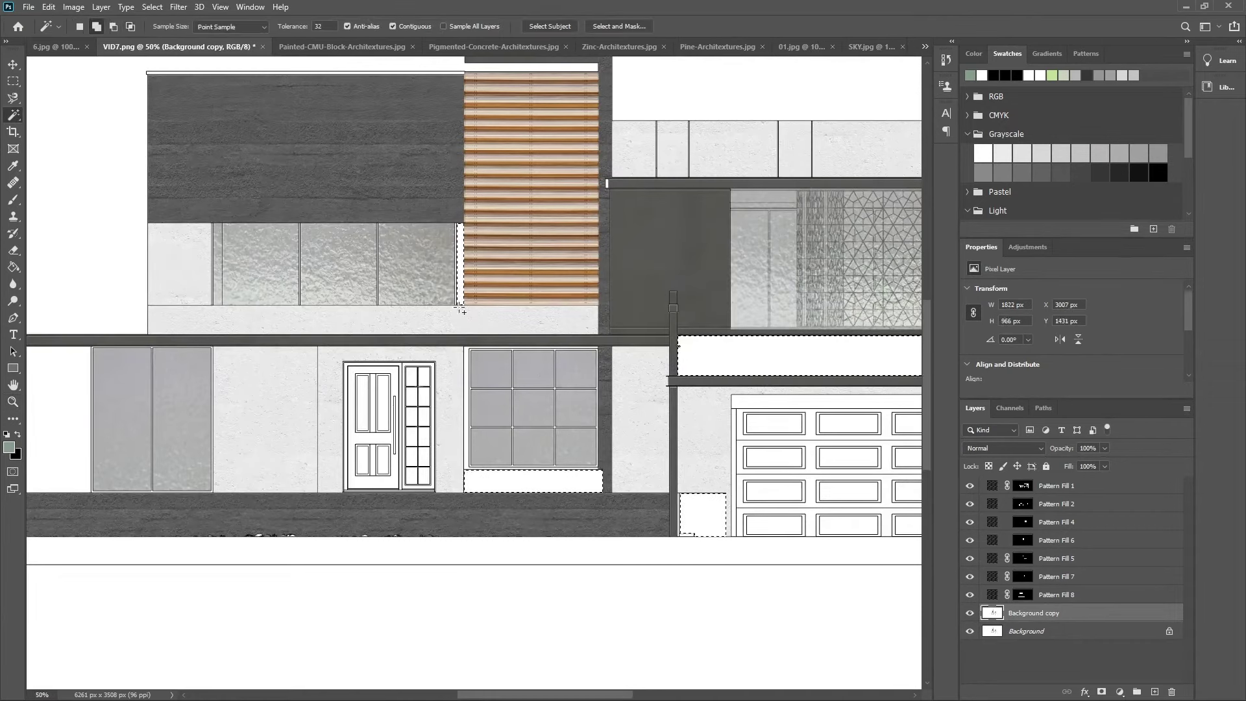
shift+click(467, 405)
Step: Define Painted-CMU-Block as a pattern and fill the selection with it as Pattern Fill 9
click(312, 47)
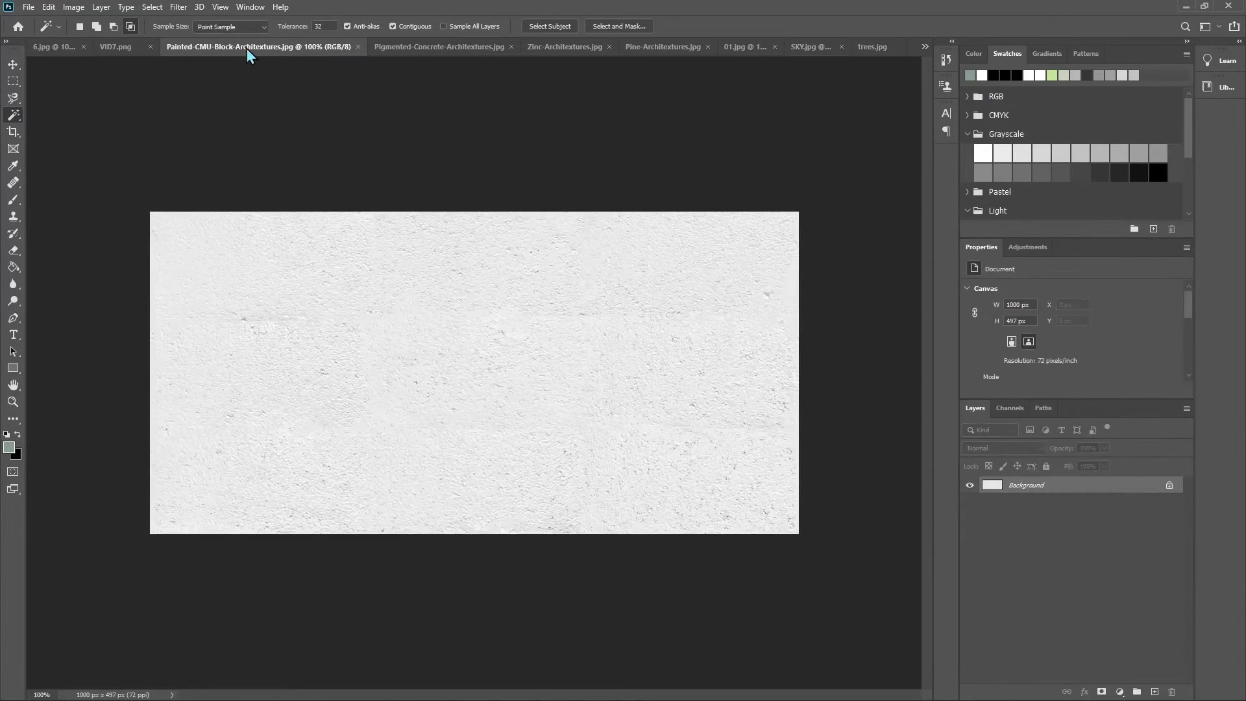
click(43, 8)
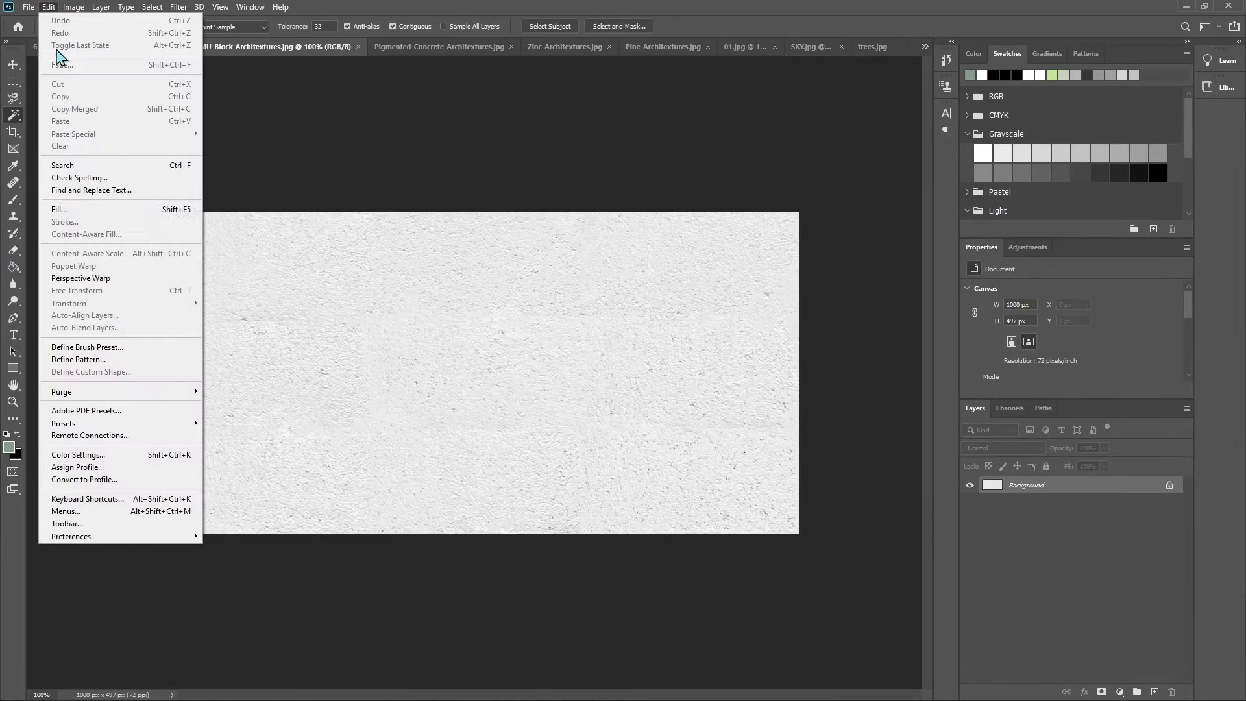
click(98, 355)
key(Return)
click(117, 49)
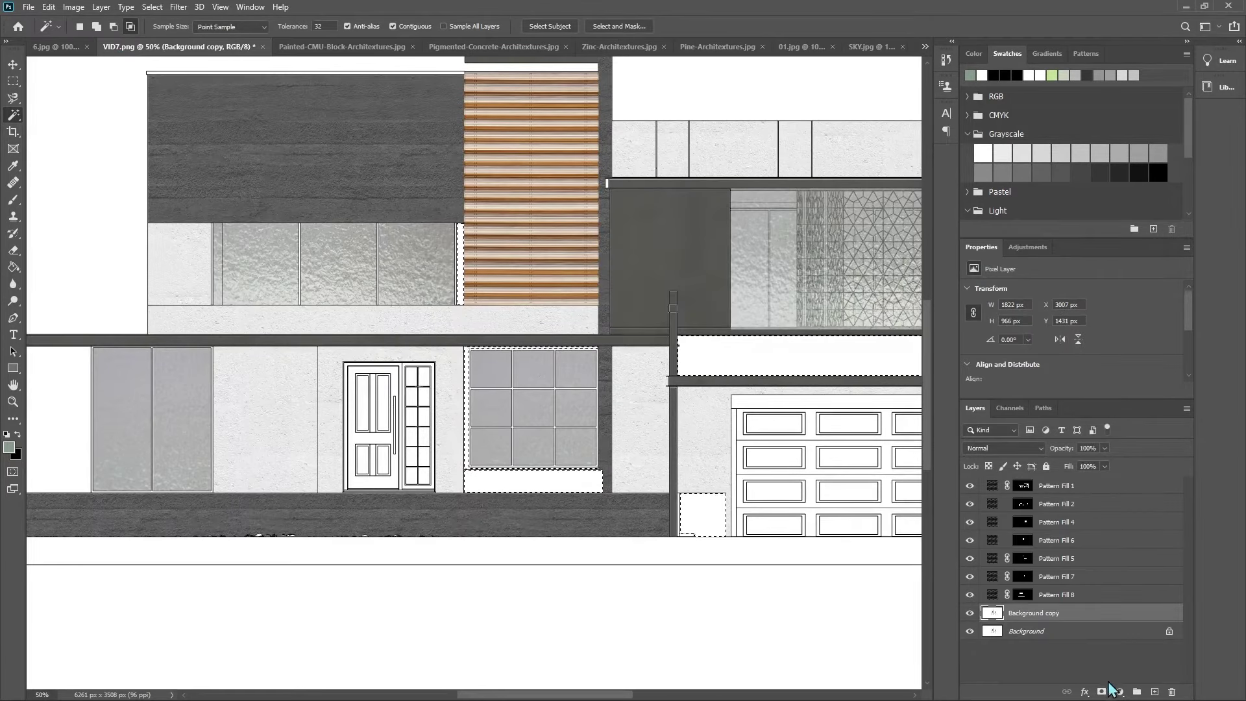
click(1119, 691)
click(1141, 482)
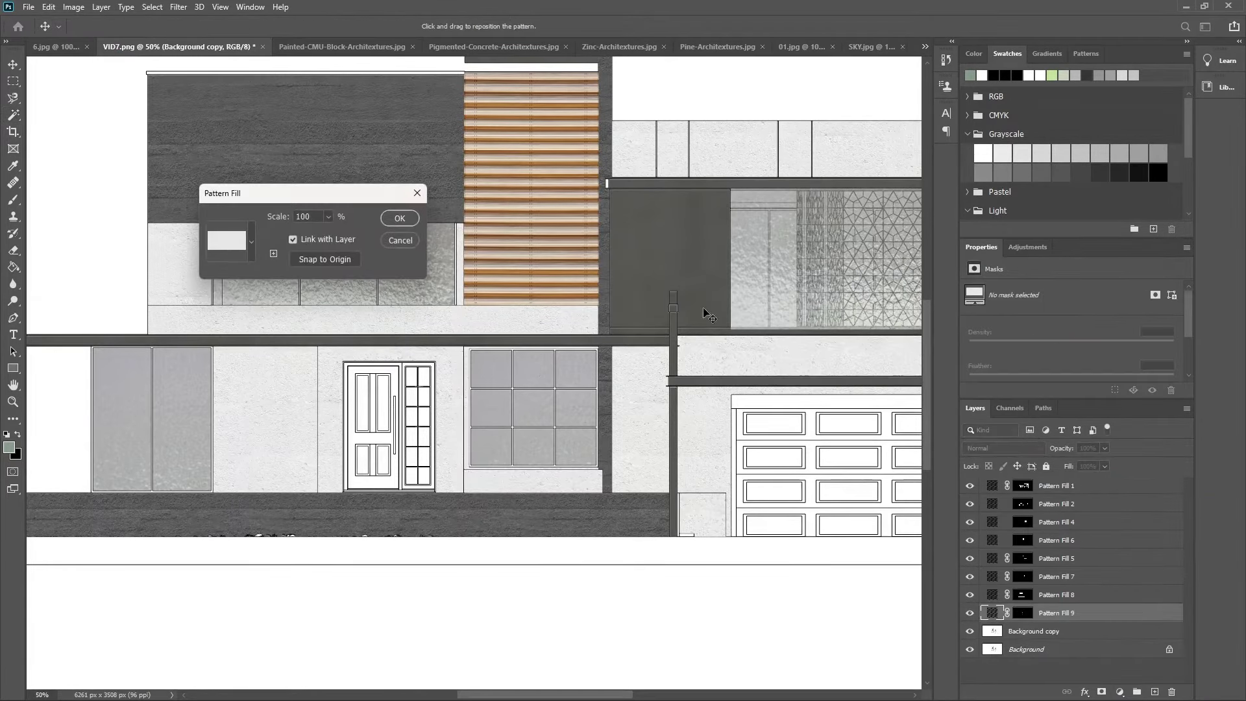
click(387, 218)
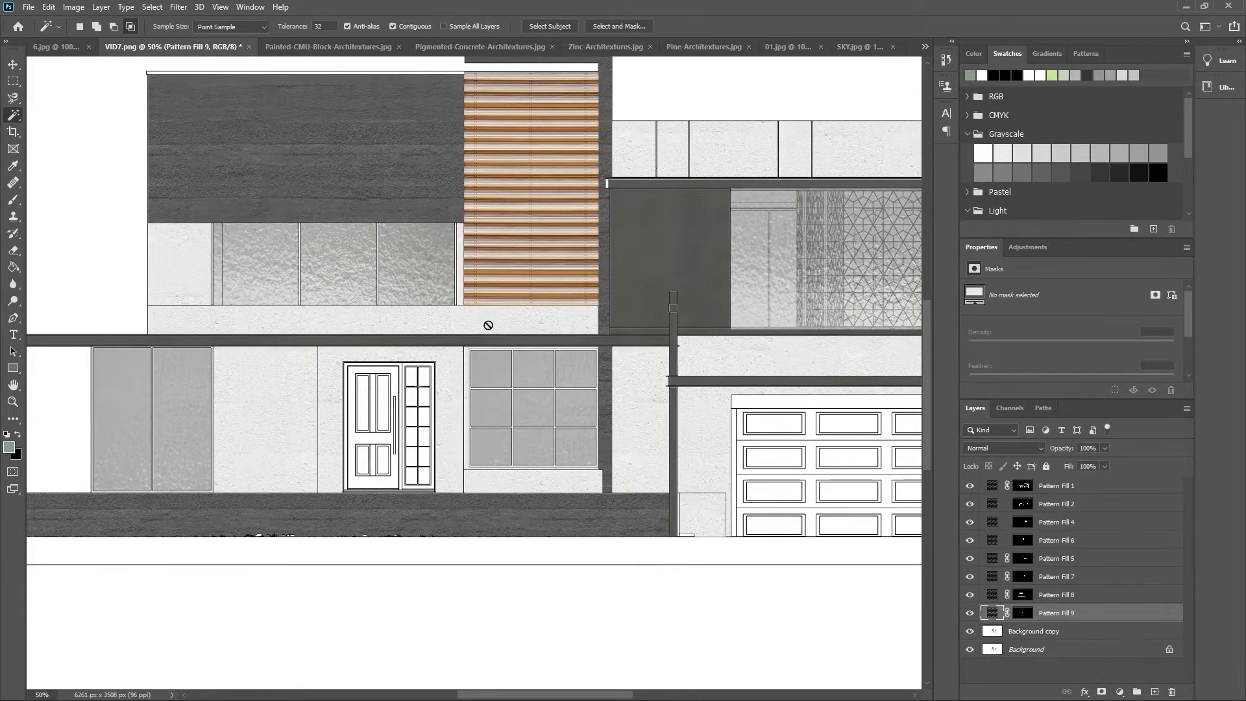
key(z)
alt+click(576, 492)
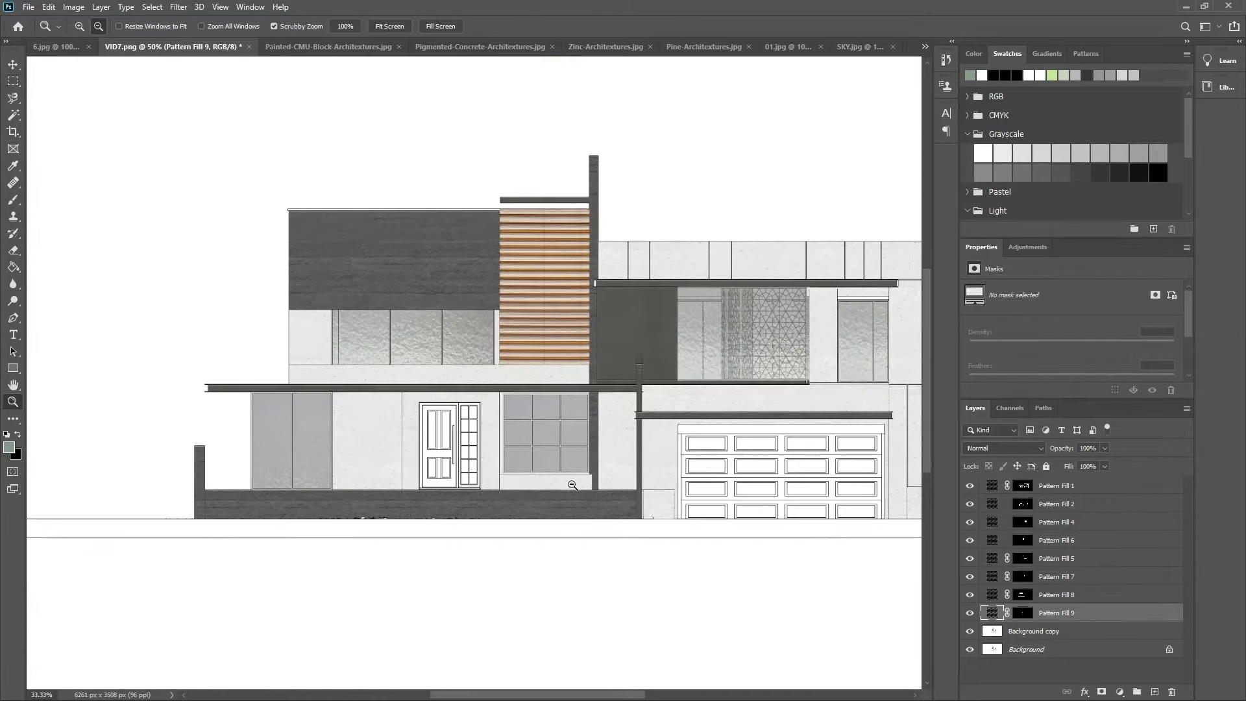
Step: Marquee-select the garage door area
click(13, 81)
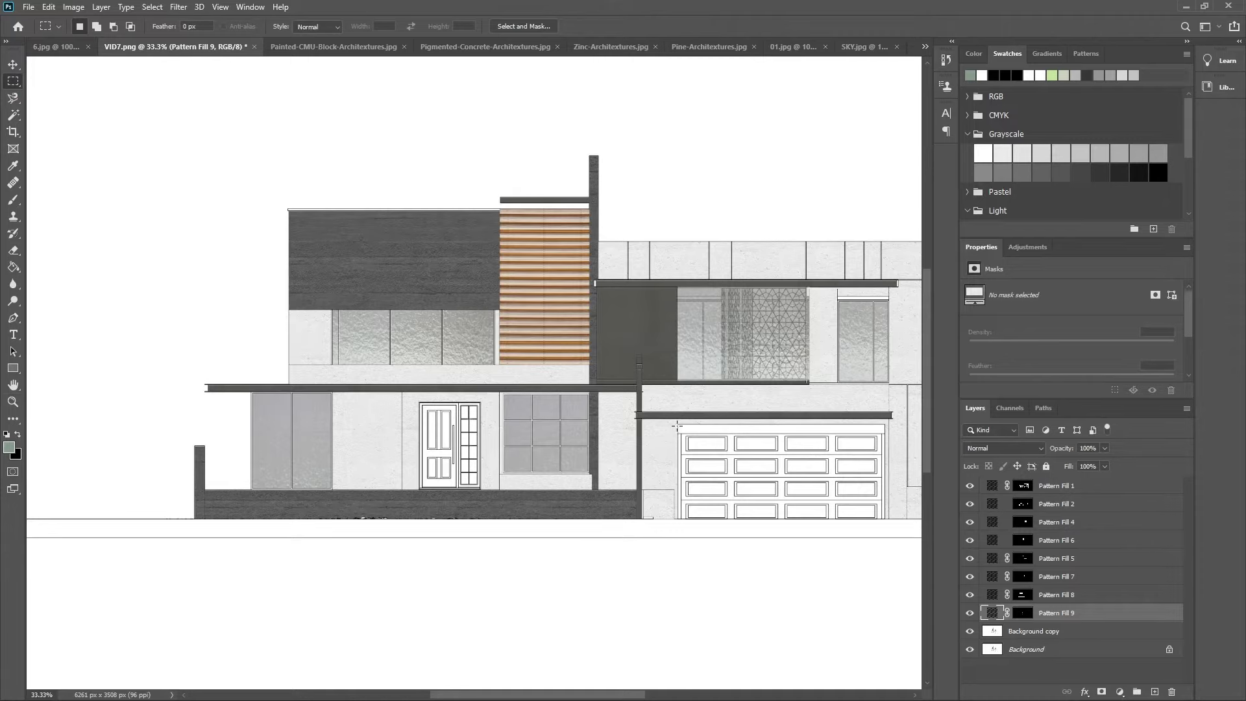
drag(678, 424, 884, 519)
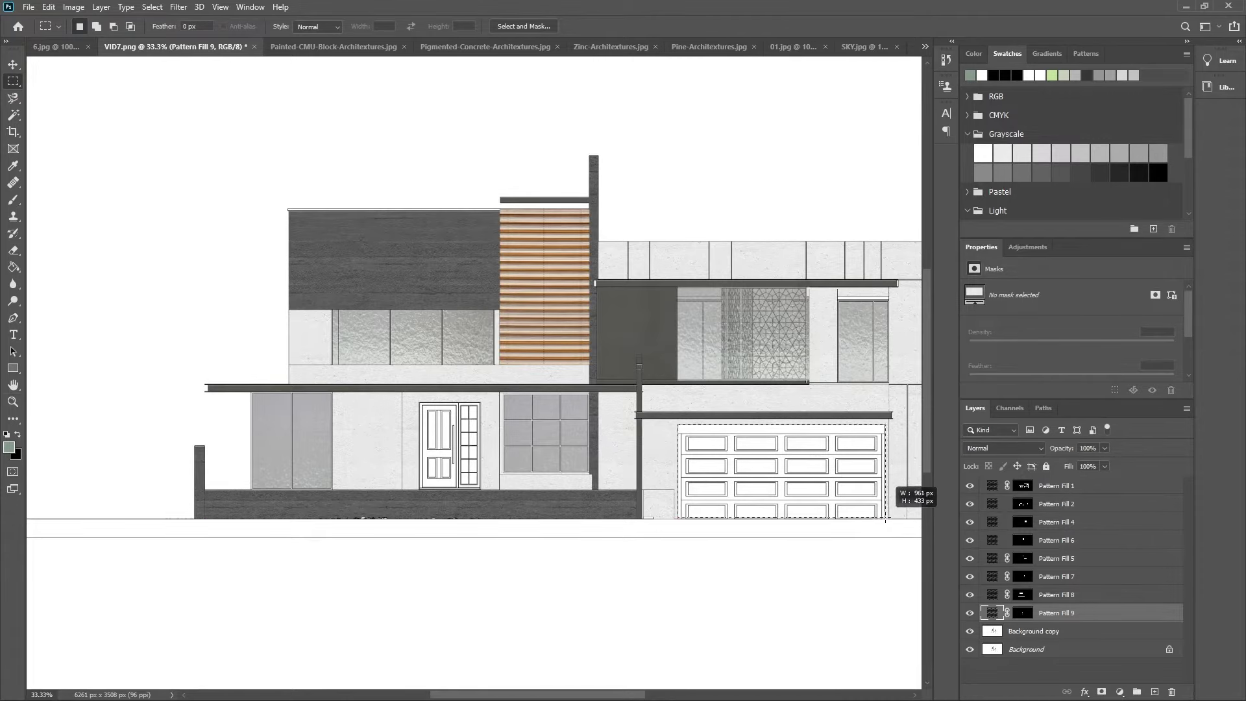
drag(885, 520, 886, 521)
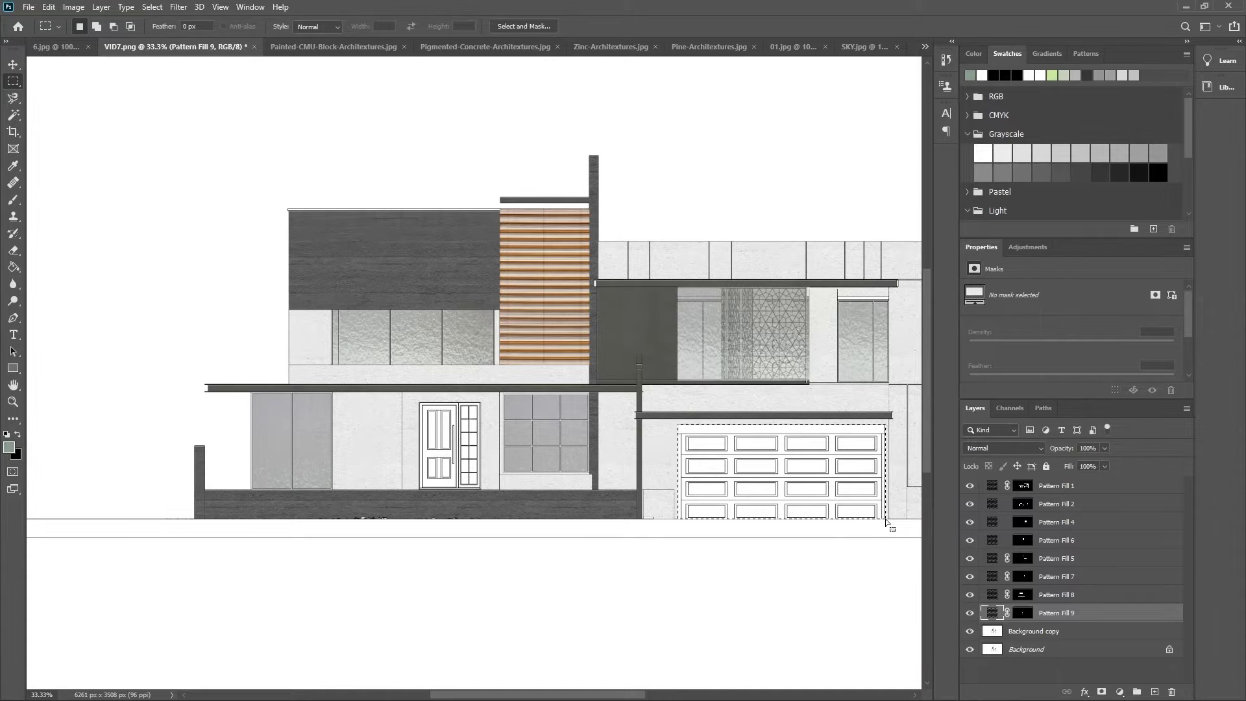
Step: Define the Pine-Architextures texture as a pattern and return to the elevation
click(700, 46)
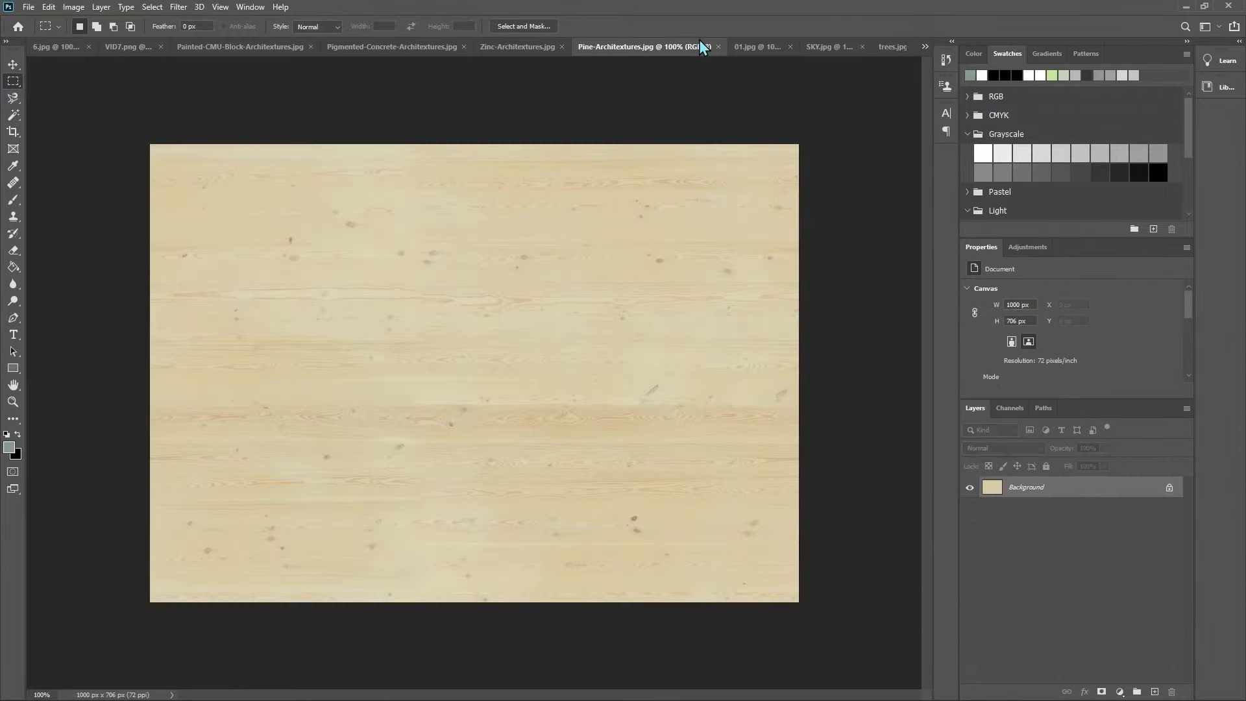
click(48, 6)
click(122, 359)
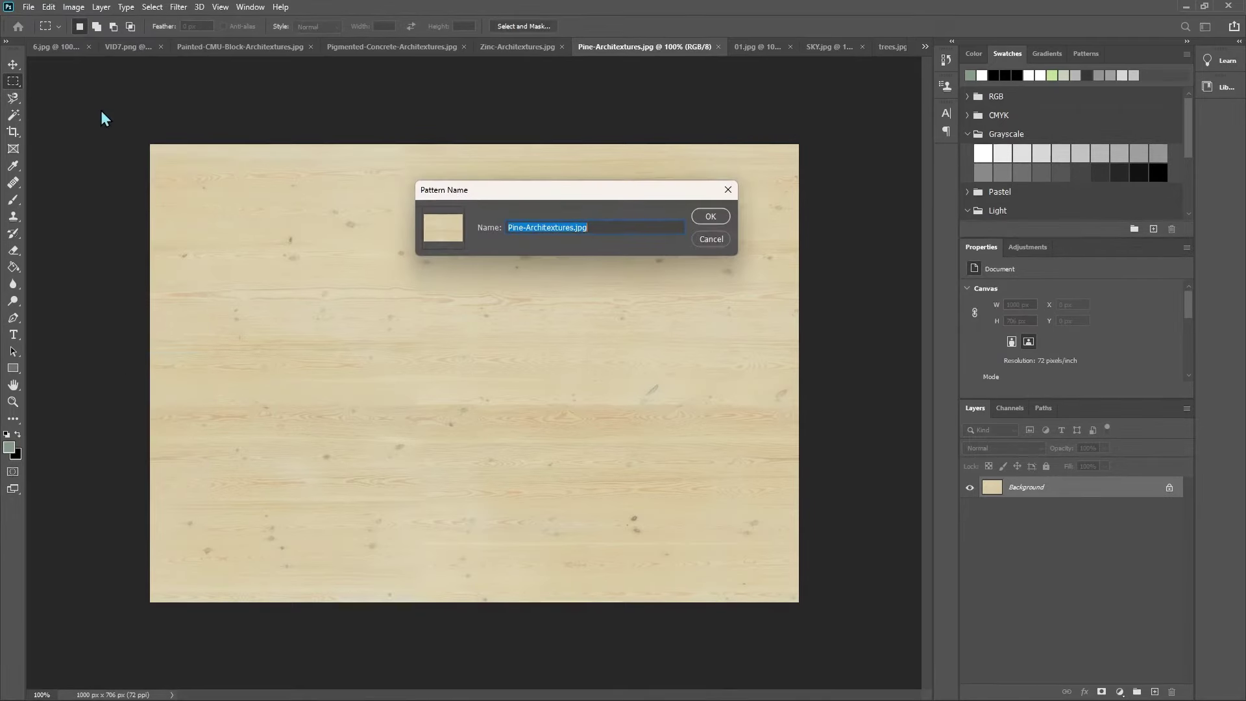
key(Return)
click(133, 46)
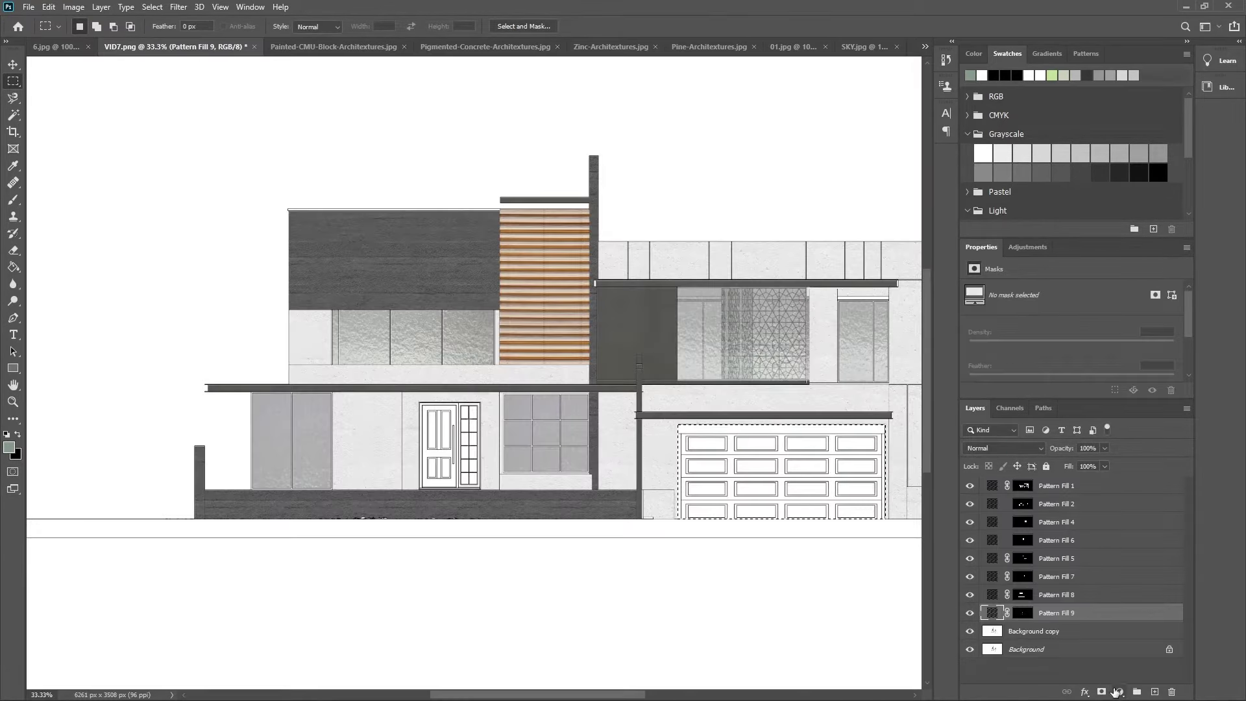
Step: Fill the garage door with the pine pattern as Pattern Fill 10 at 75% opacity
click(1119, 691)
click(1130, 484)
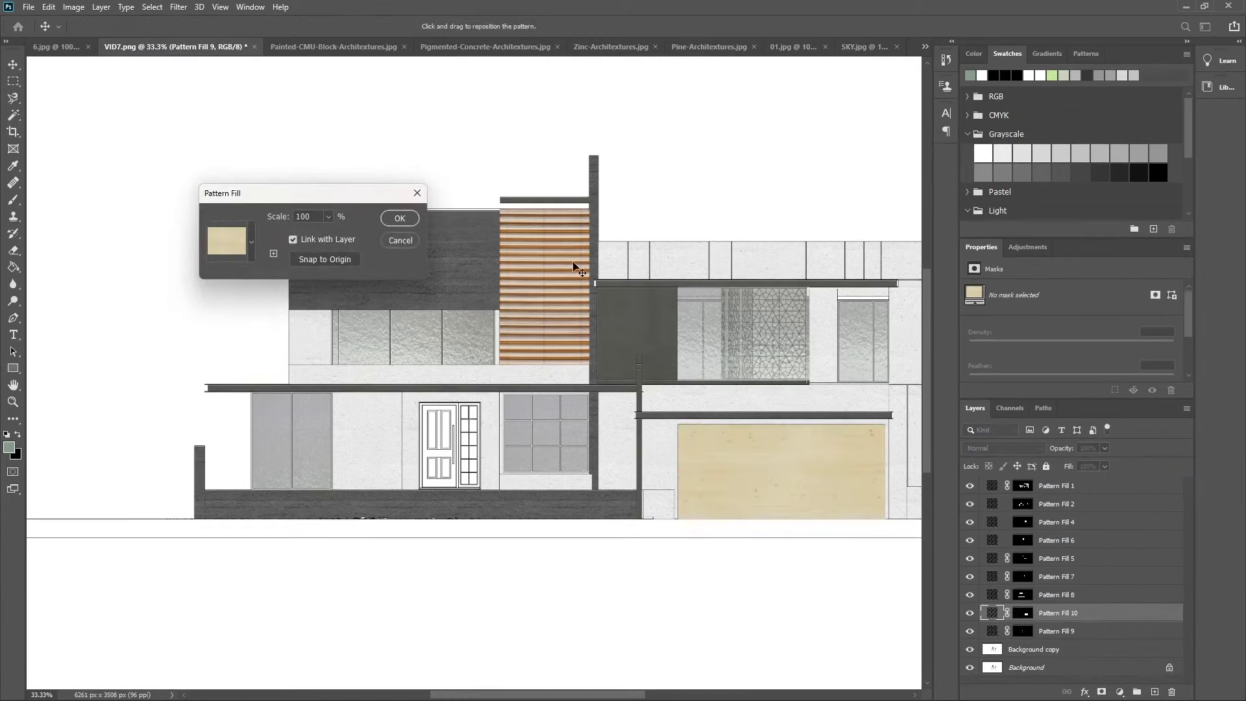
click(397, 218)
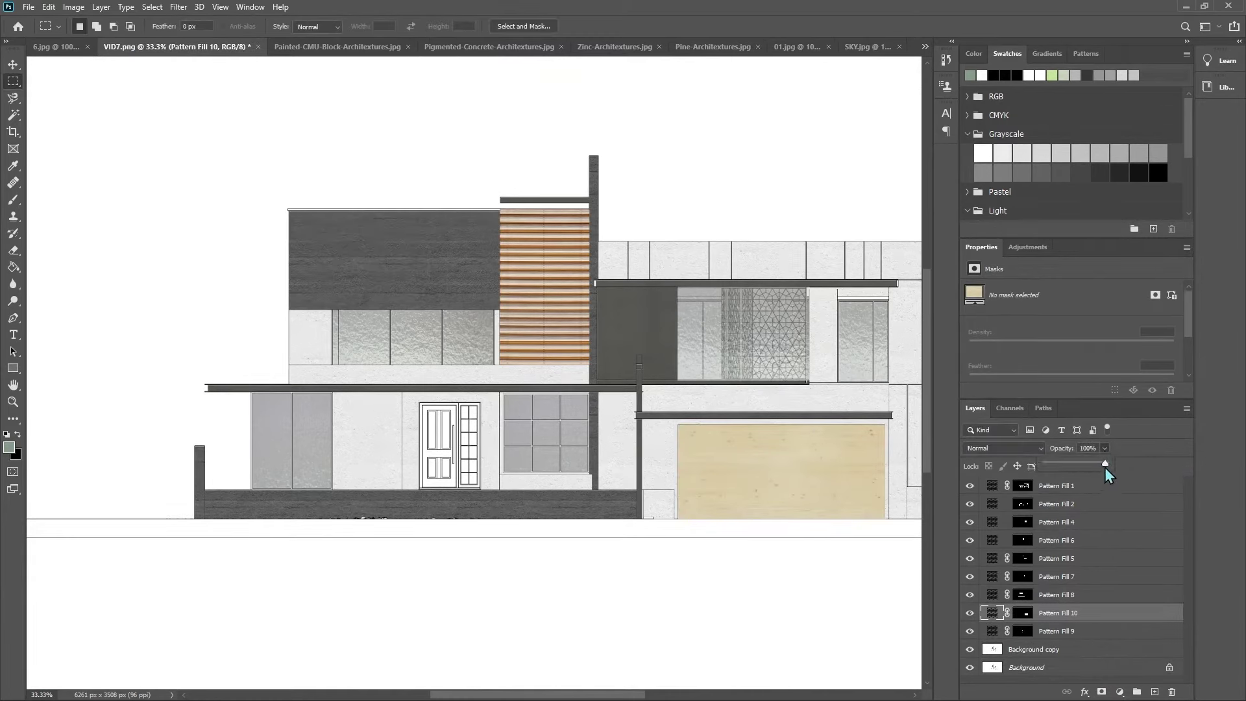
drag(1102, 463, 1087, 459)
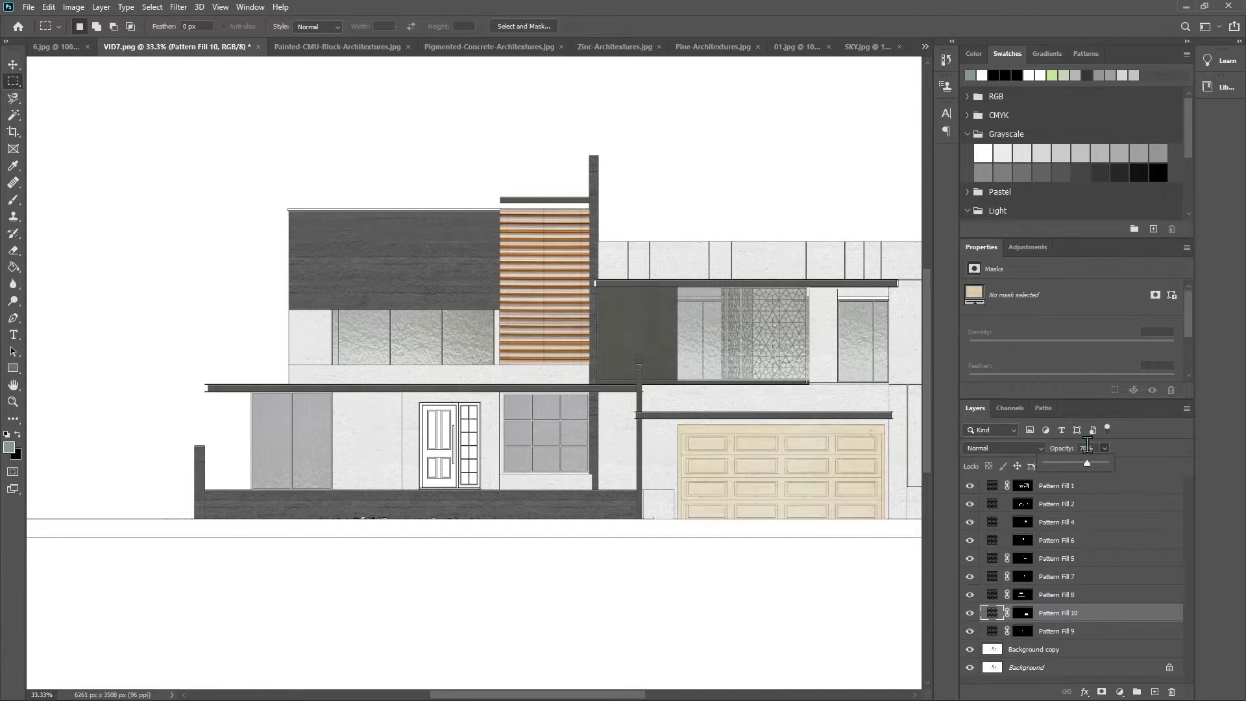
click(1087, 447)
text(5)
key(v)
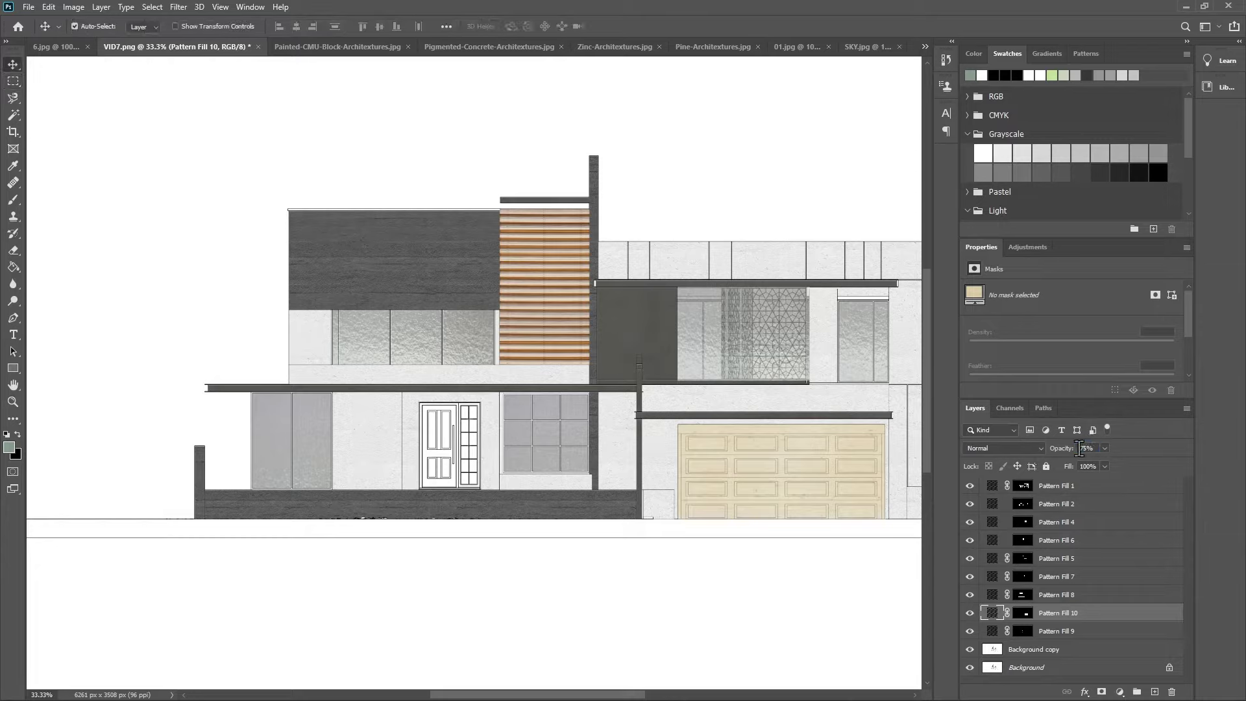
Step: Select Background copy, zoom in, and marquee-select the front entrance door
click(570, 323)
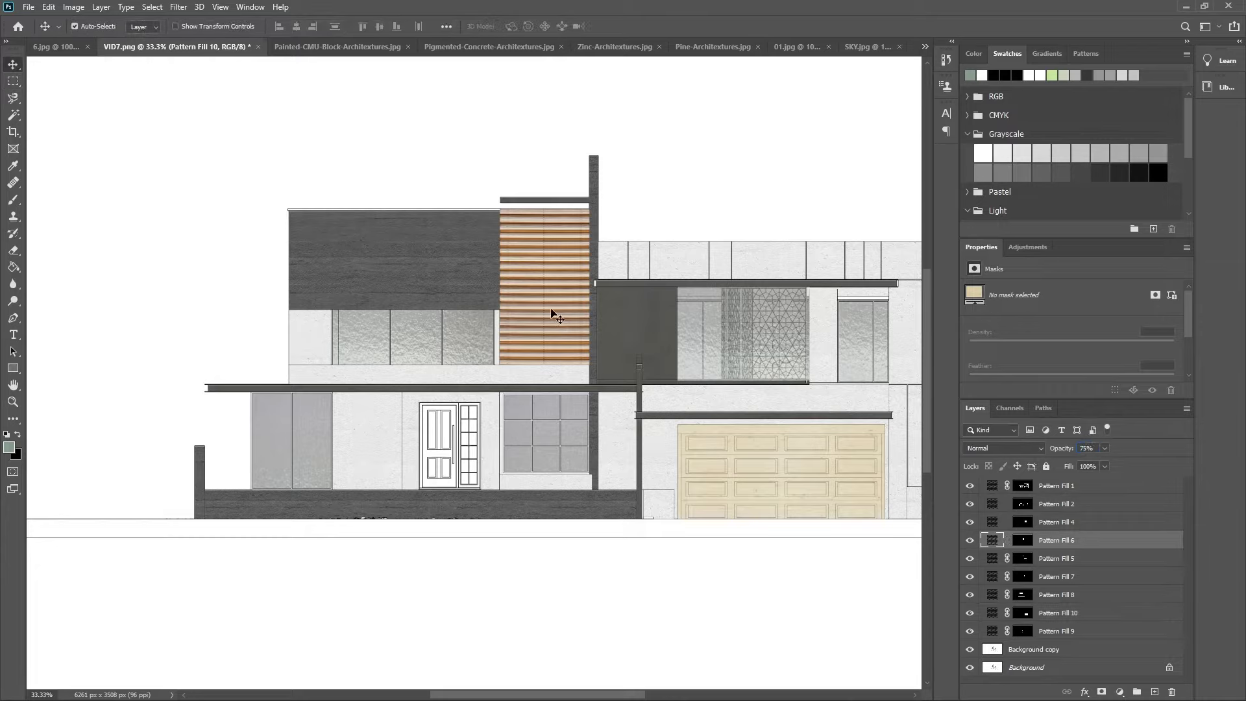
click(715, 459)
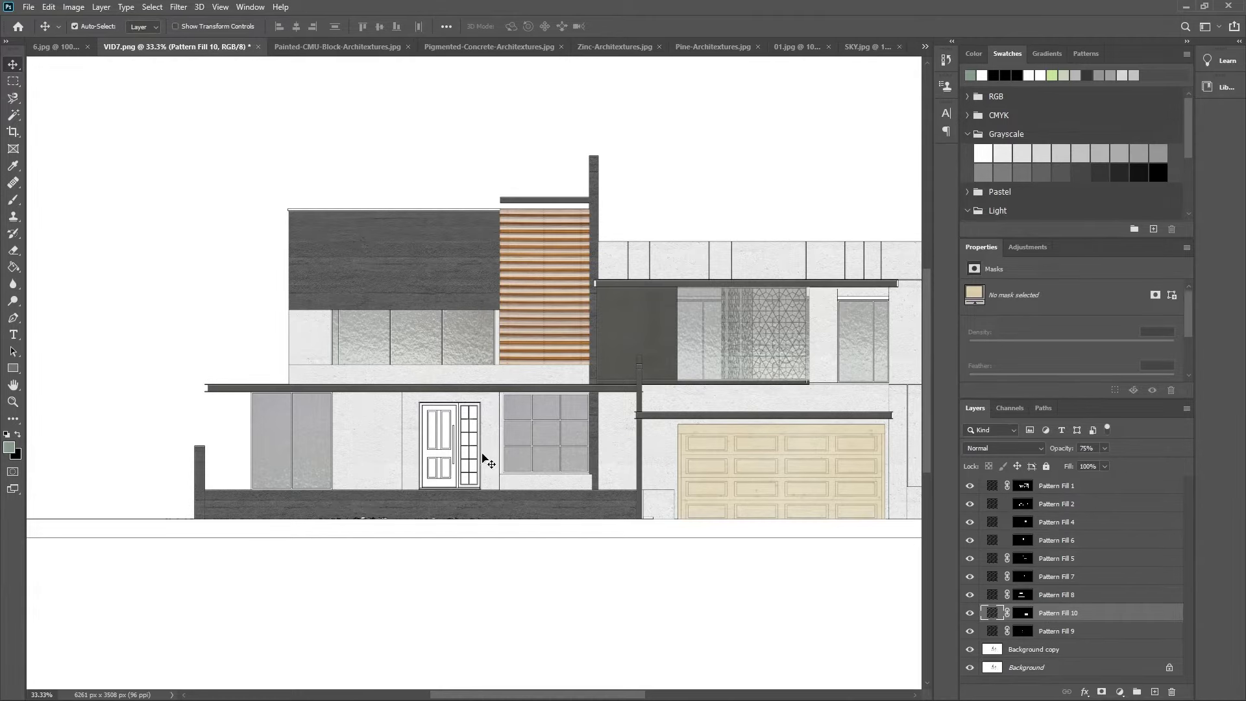
click(543, 447)
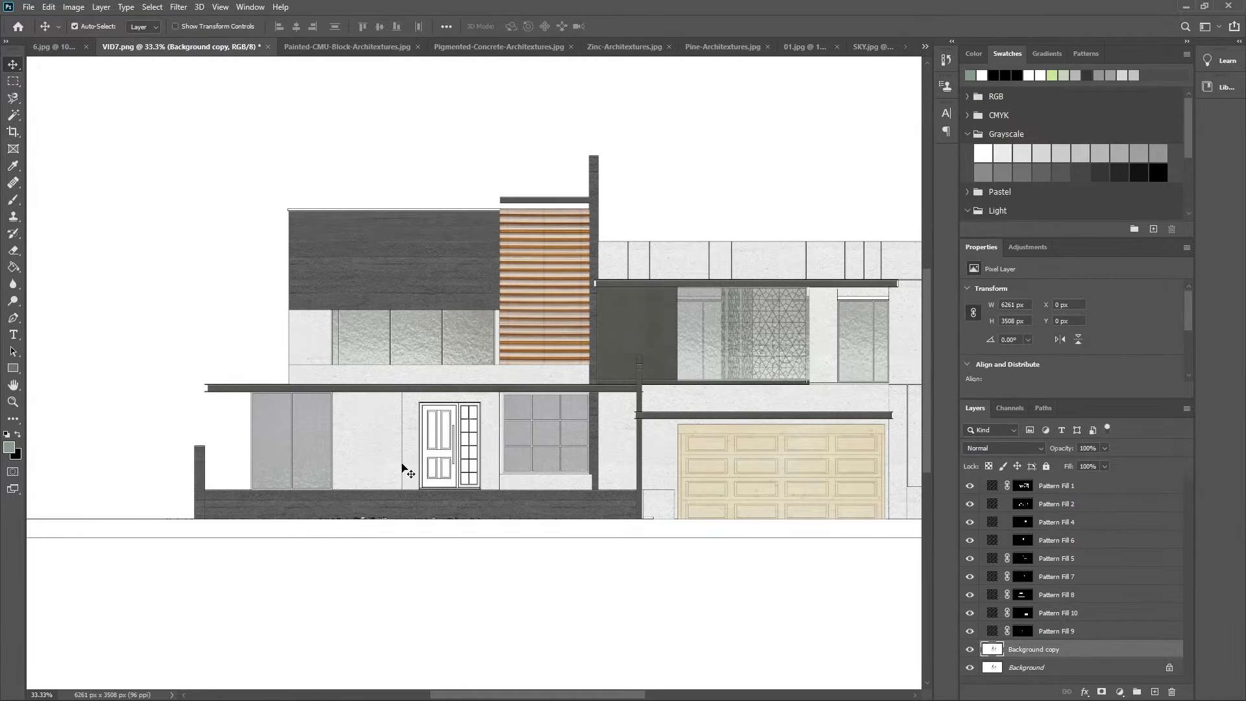
key(z)
click(409, 439)
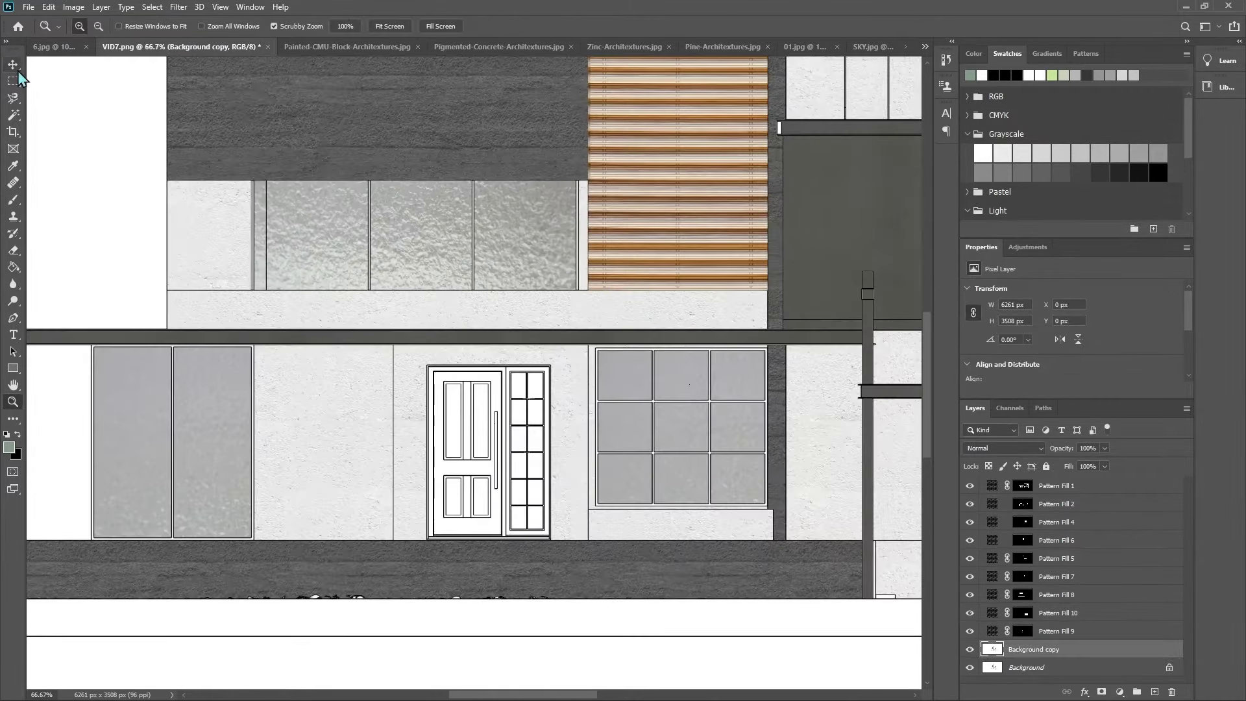
click(14, 80)
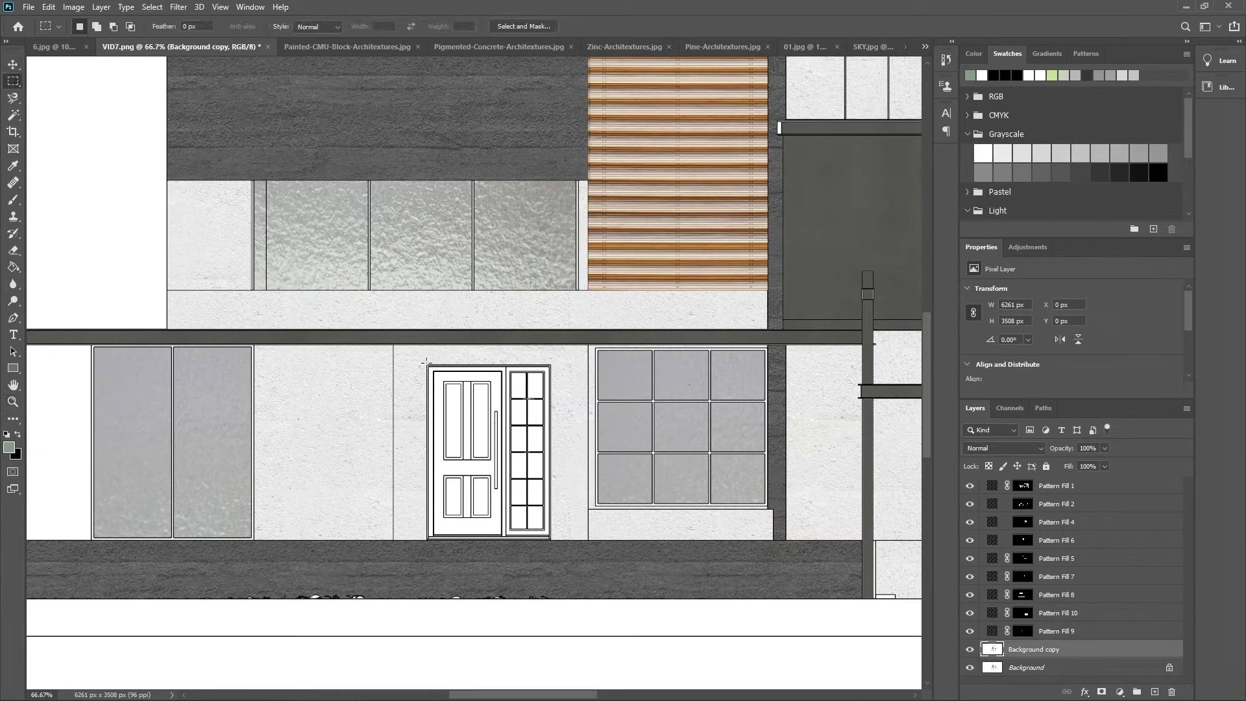
drag(426, 362, 504, 537)
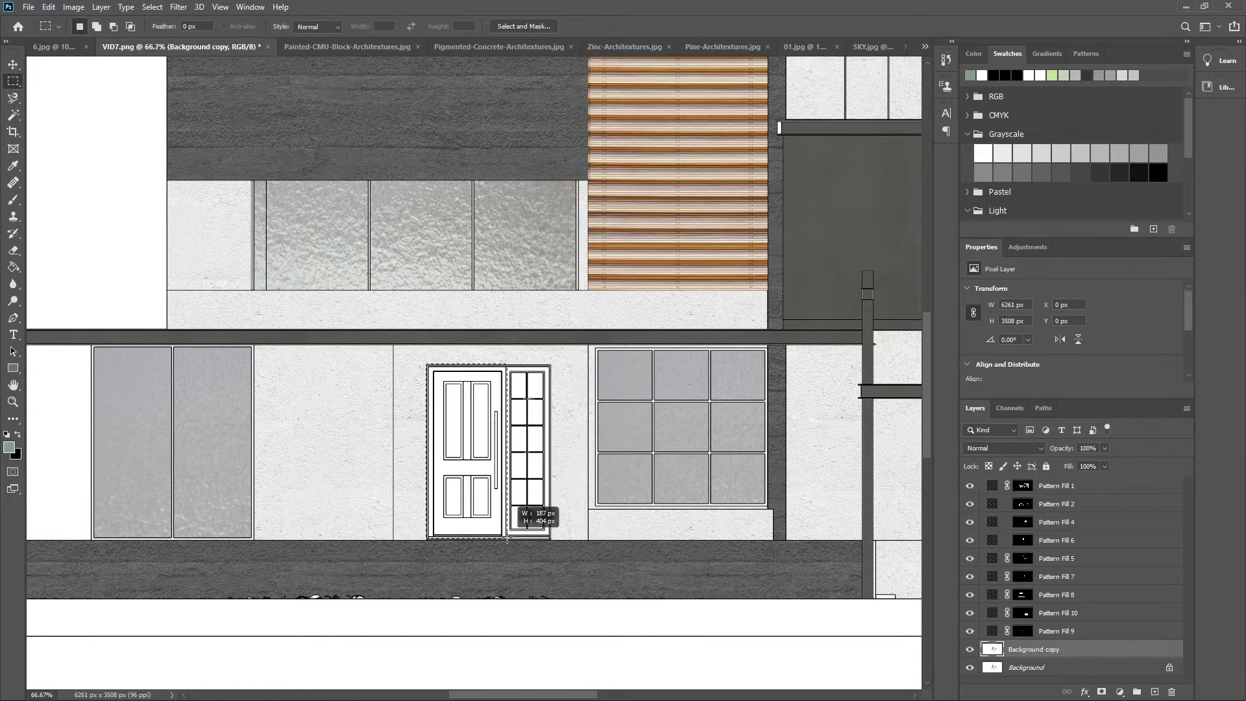
drag(504, 537, 506, 537)
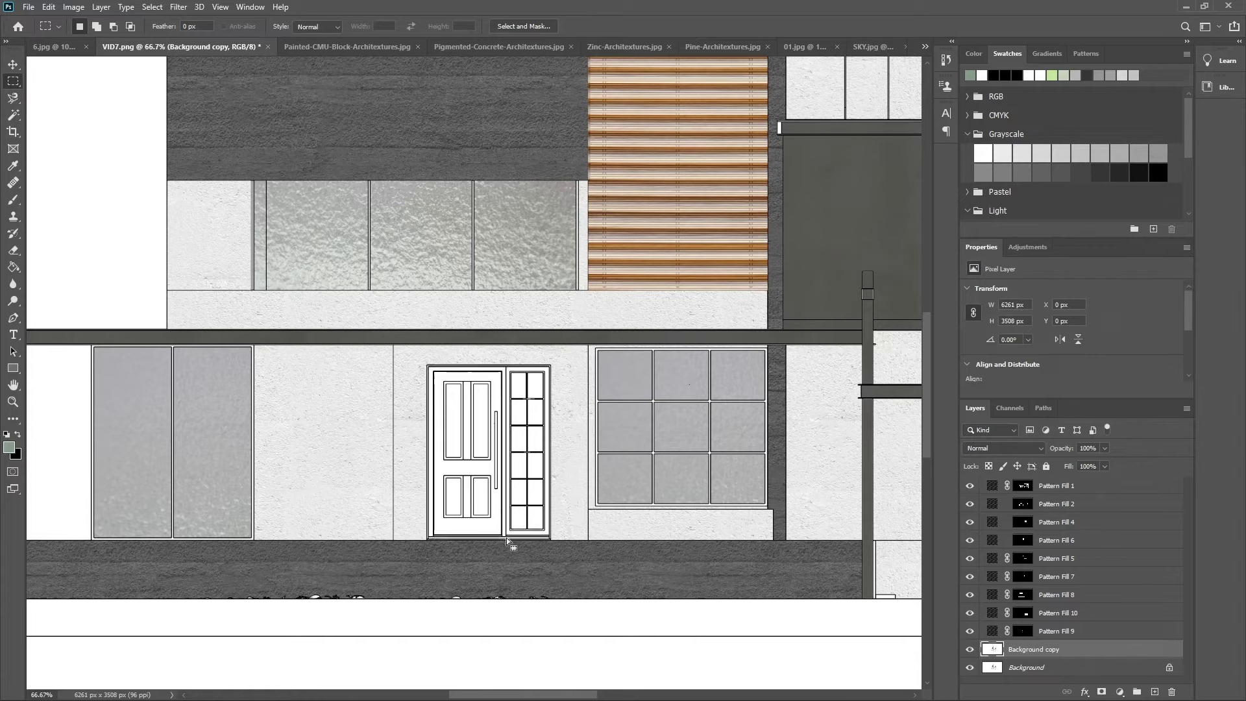
Step: Fill the door with the pine pattern as Pattern Fill 11 at 75% opacity
click(1119, 692)
click(1141, 484)
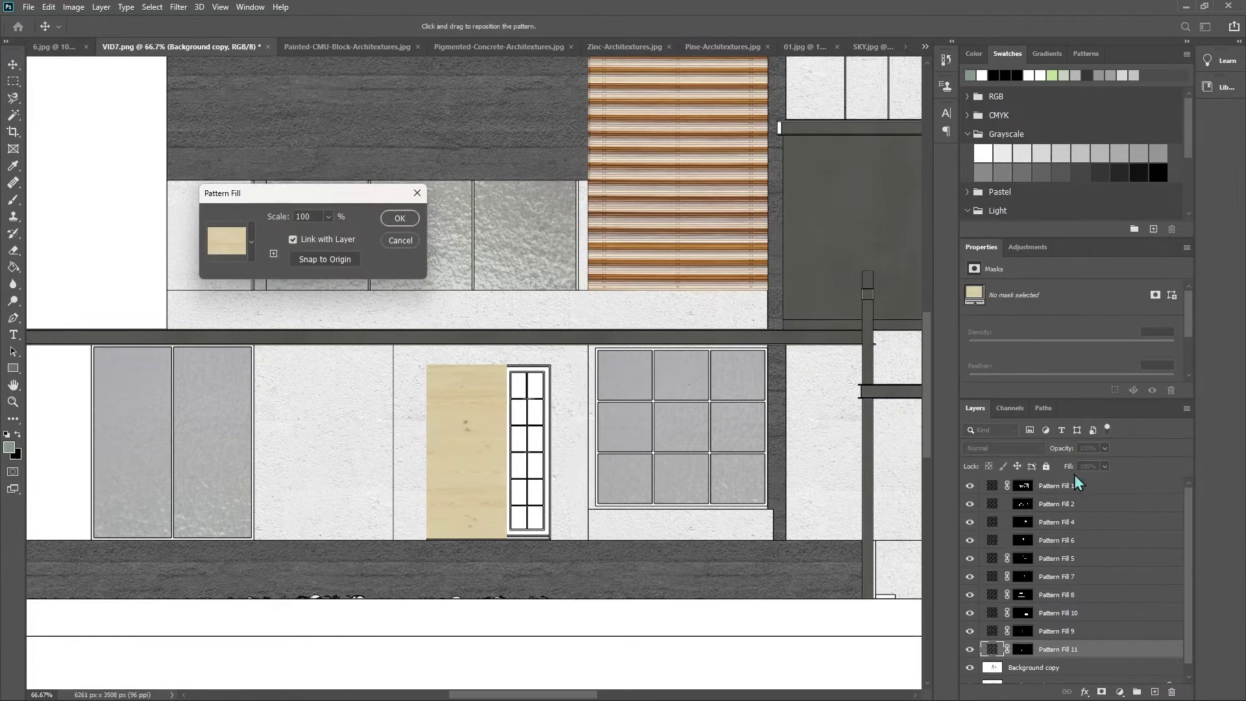
click(400, 220)
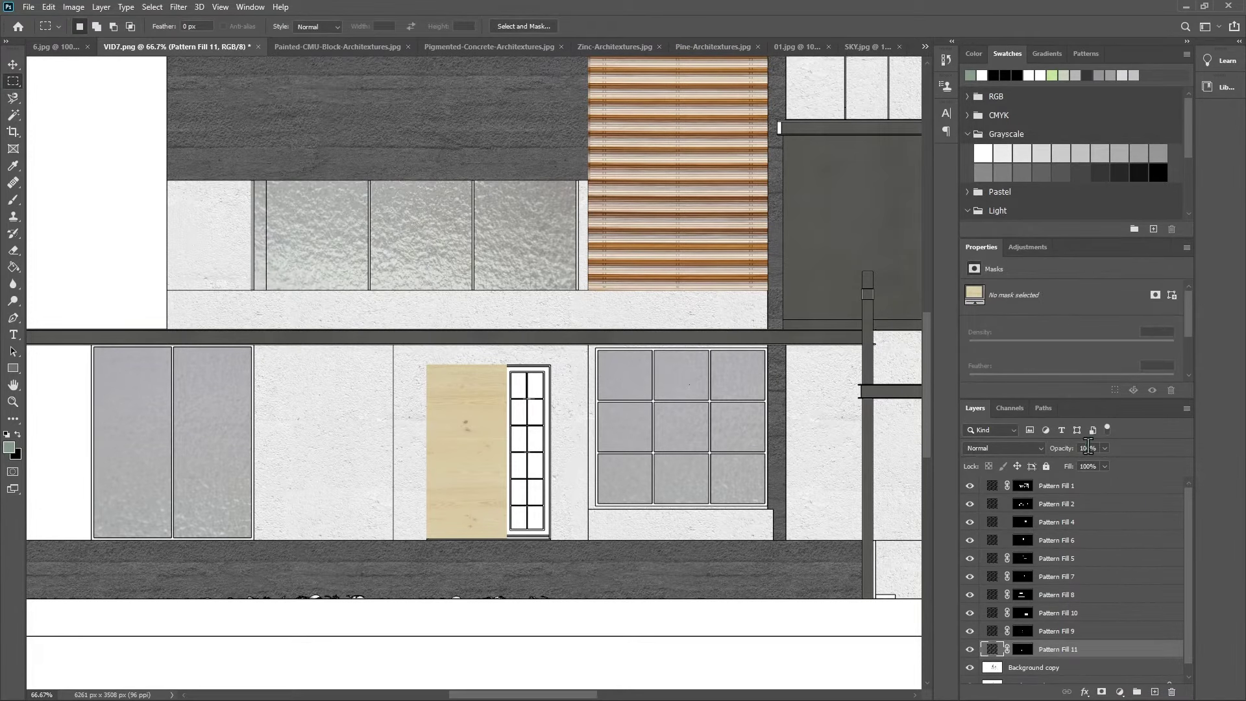
text(70)
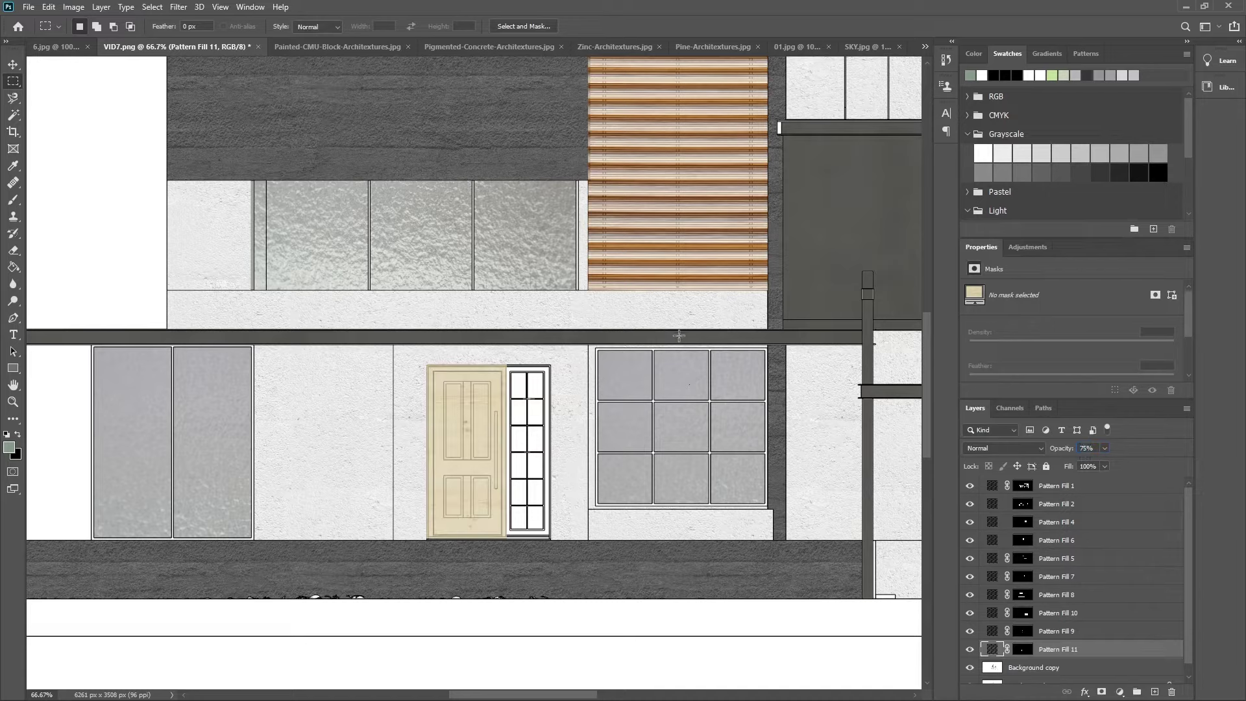
click(1068, 669)
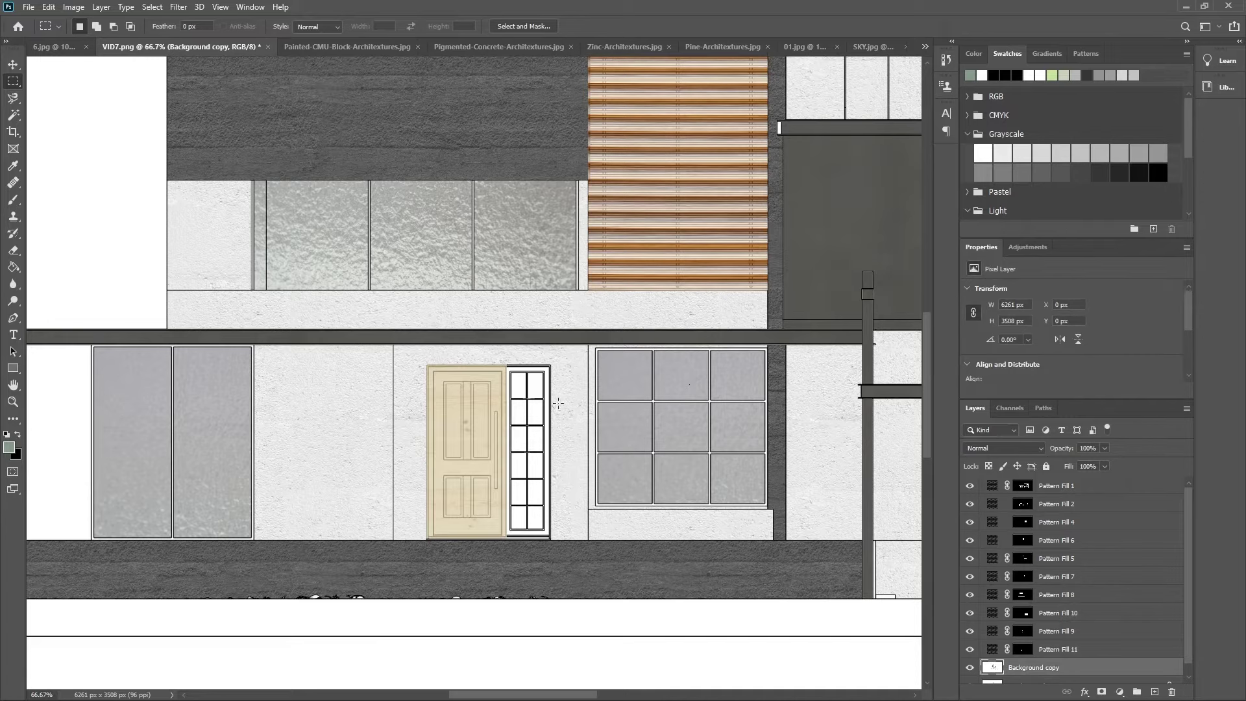
Step: Select the sidelight beside the door and define the 6.jpg frosted glass texture as a pattern
drag(550, 364, 507, 538)
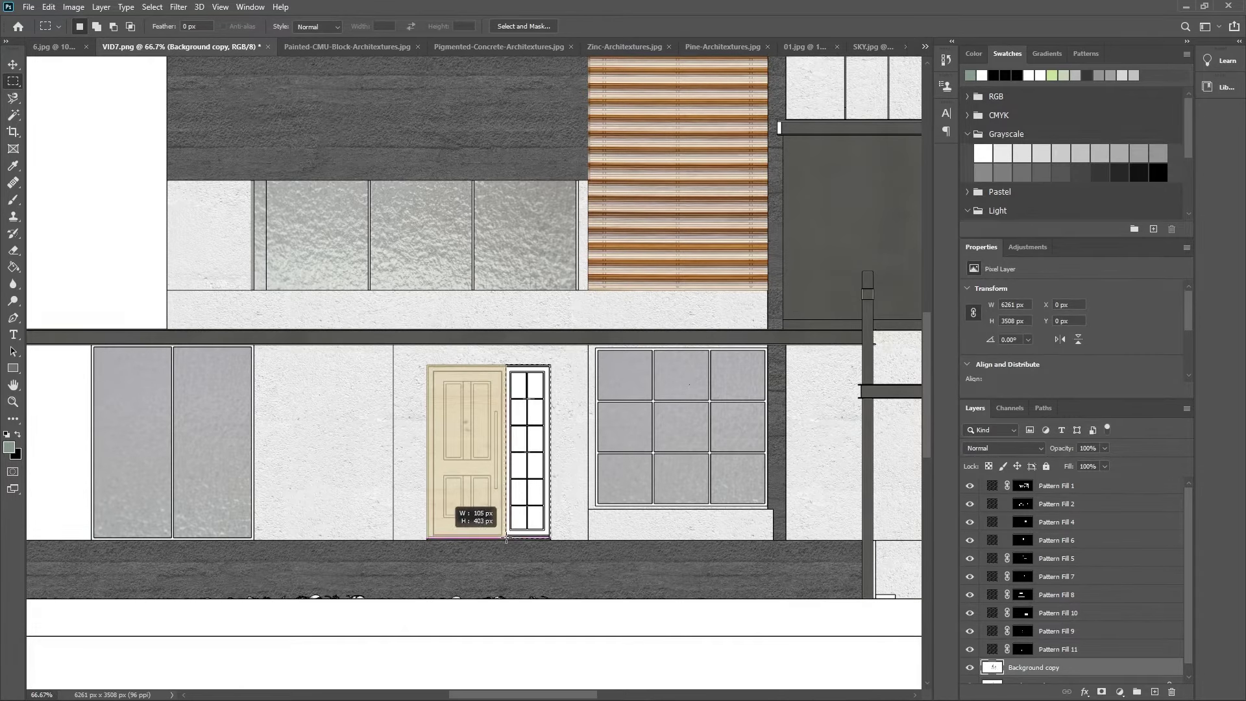
click(53, 46)
click(49, 7)
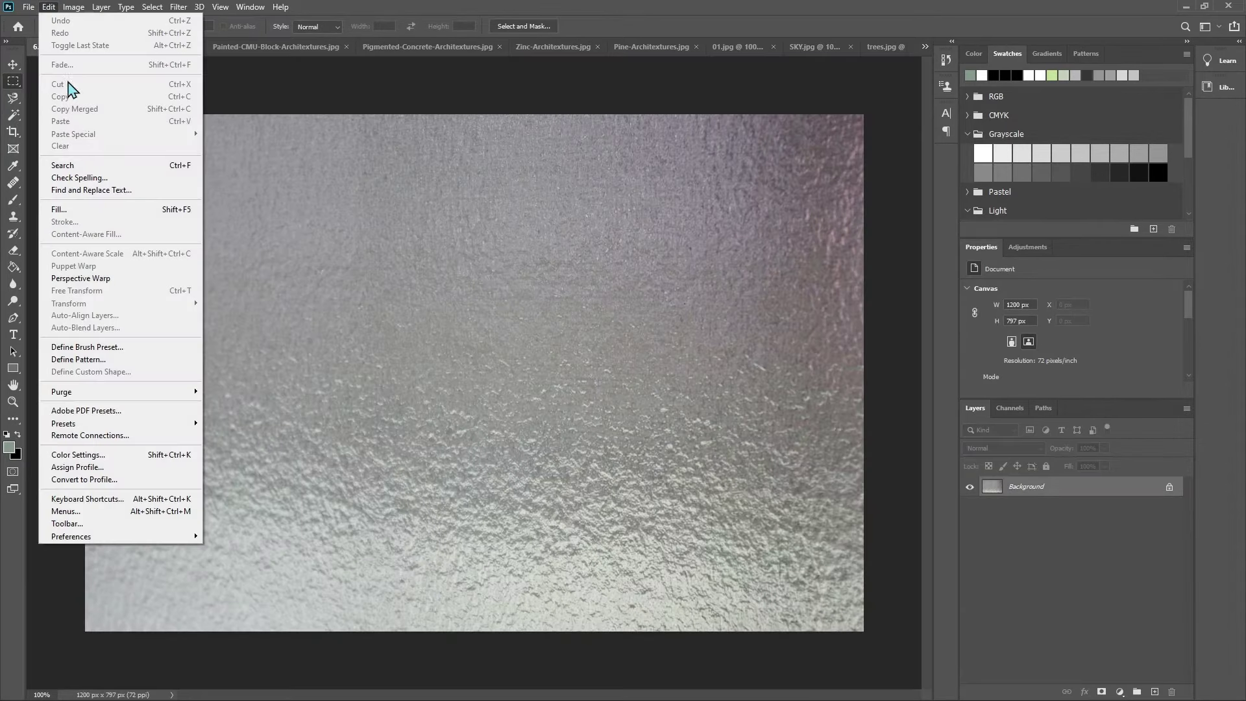
click(78, 358)
key(Return)
Step: Fill the sidelight in VID7.png with the glass pattern as Pattern Fill 12 at 75% opacity
click(165, 47)
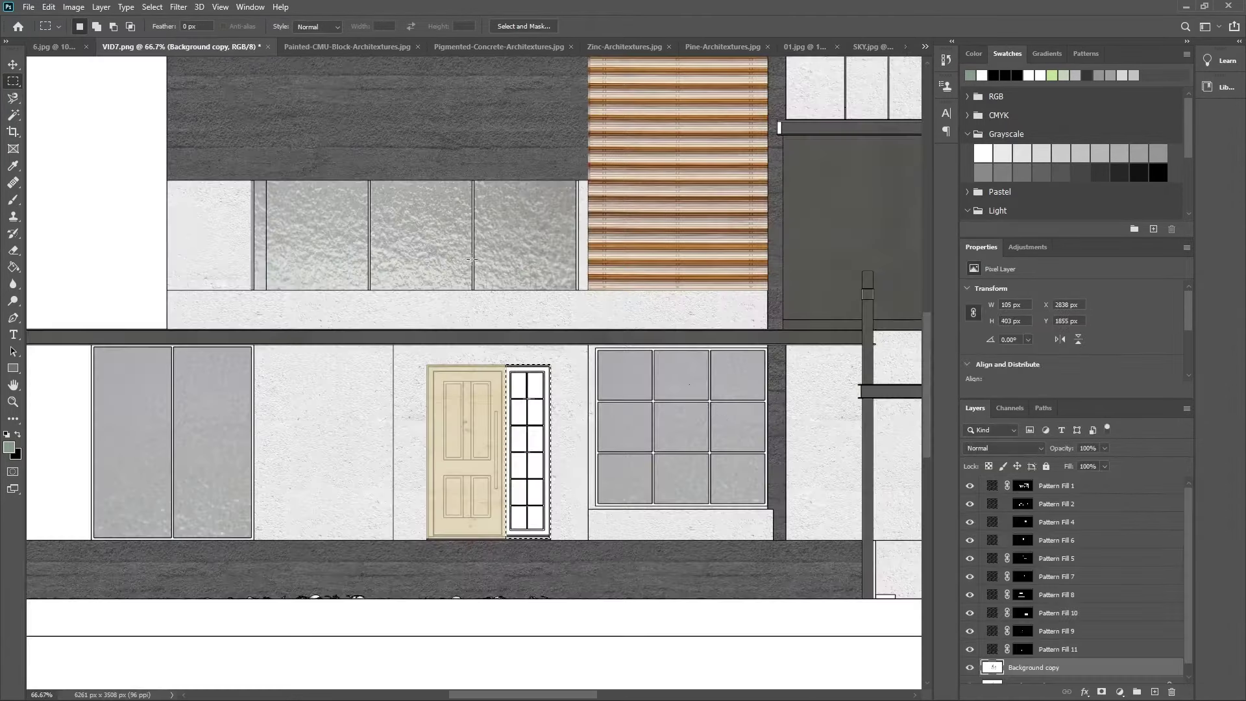
click(1119, 692)
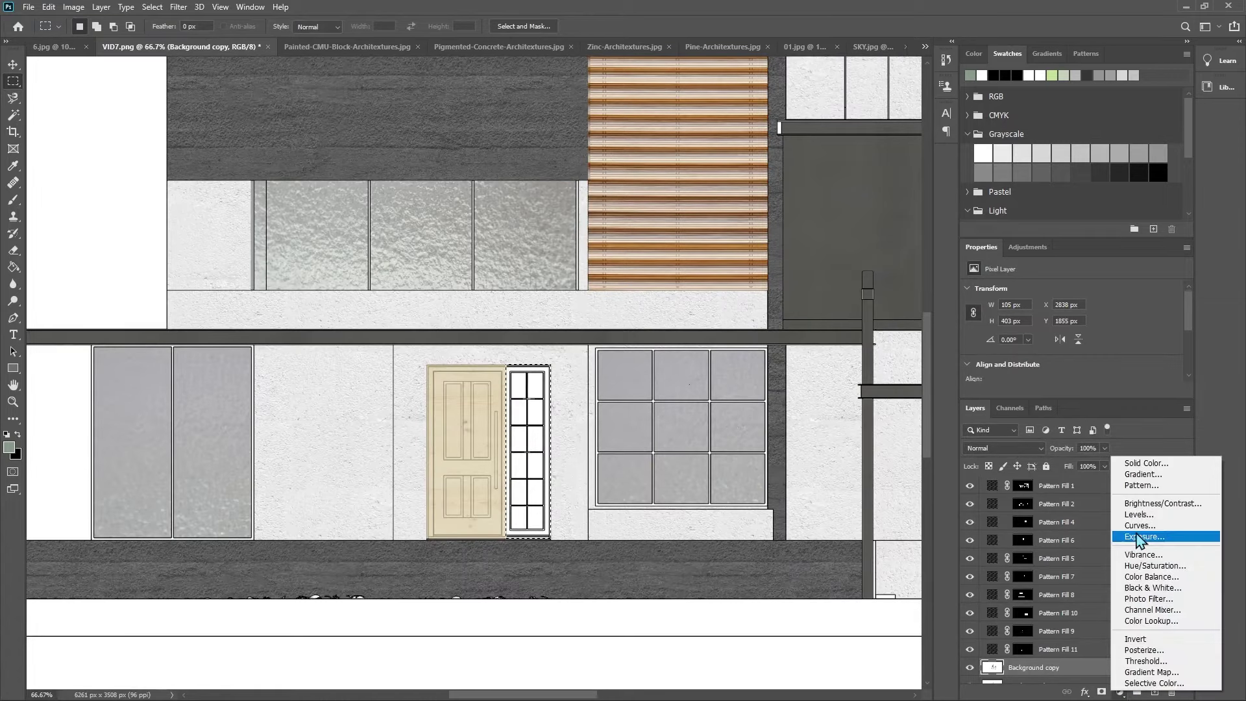
click(1141, 487)
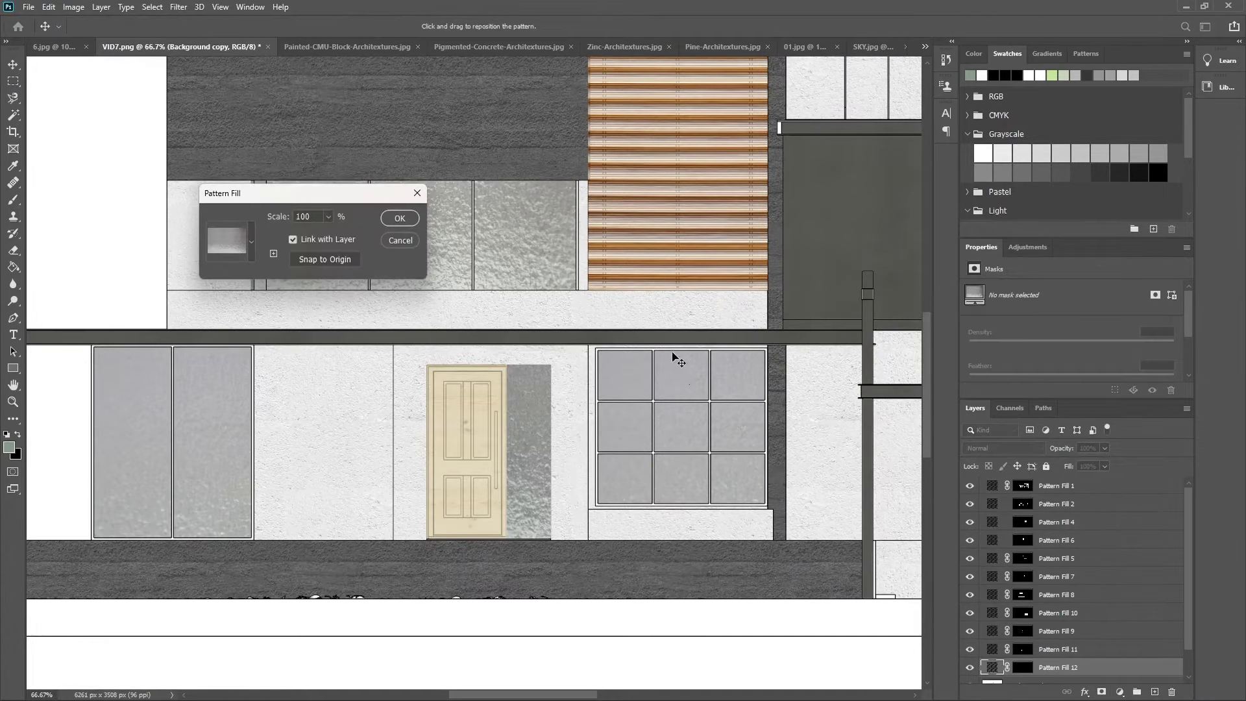
click(398, 218)
key(v)
click(636, 374)
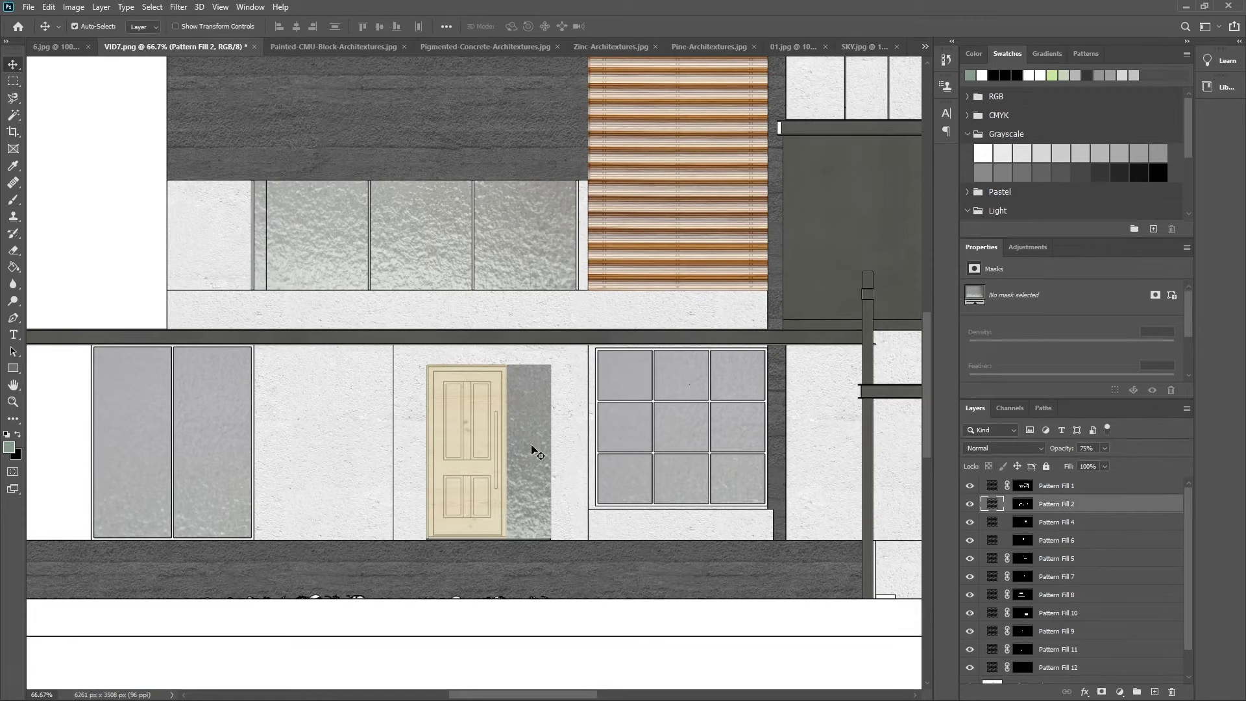
click(616, 431)
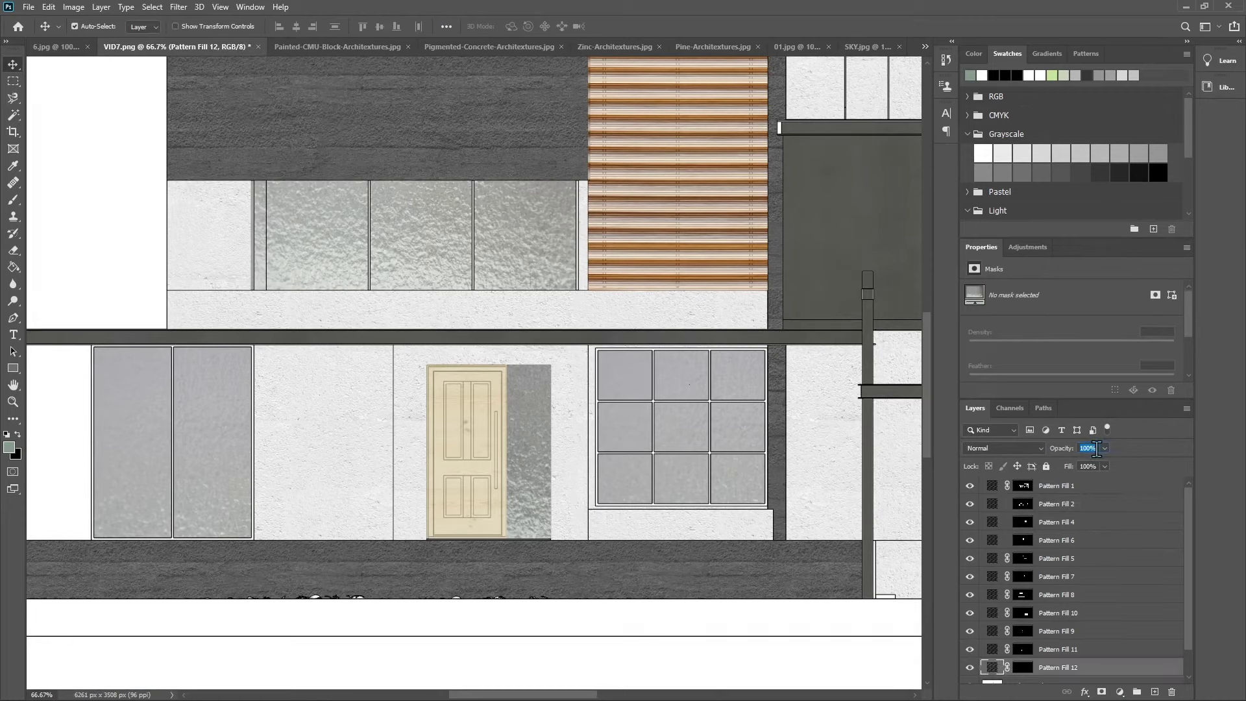
text(75)
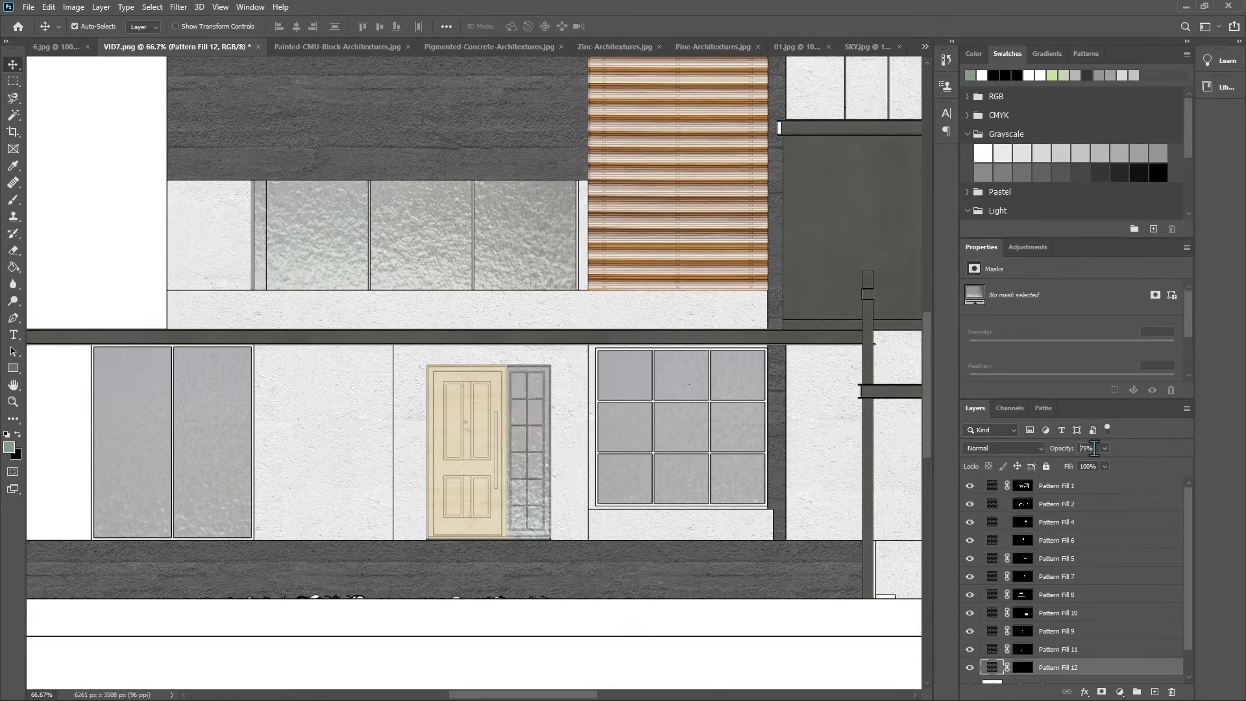
text(z)
alt+click(467, 403)
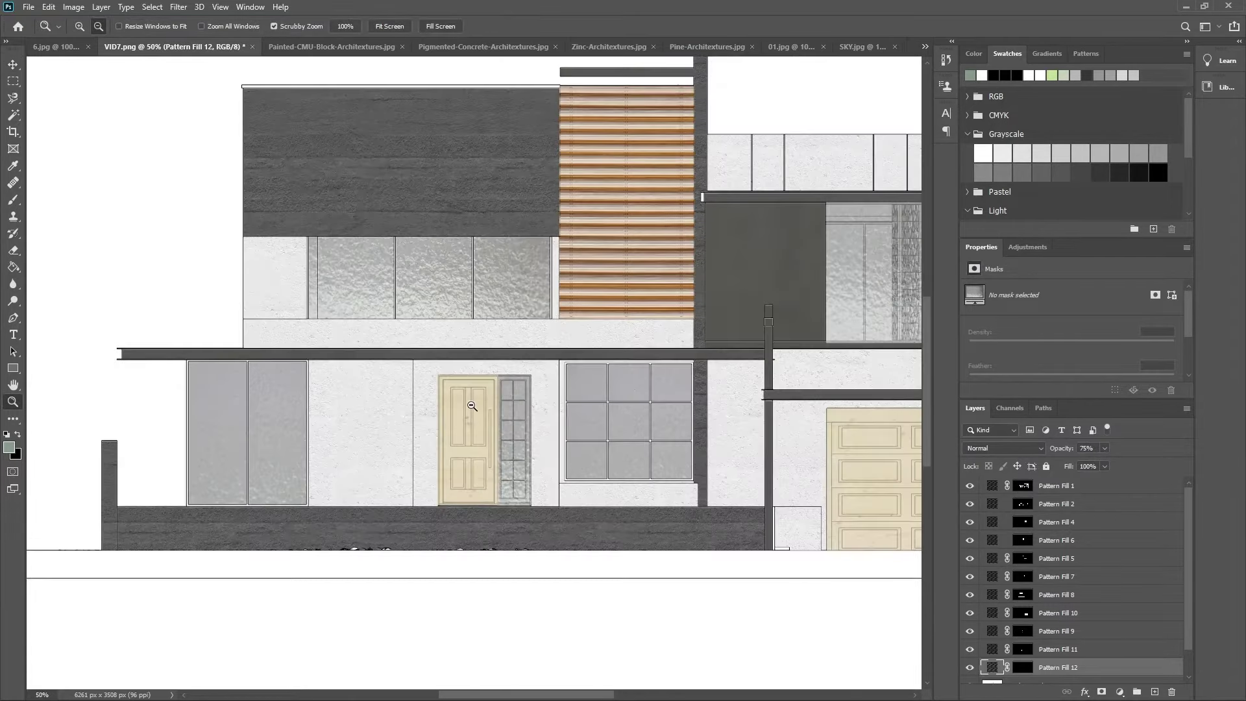
alt+click(471, 406)
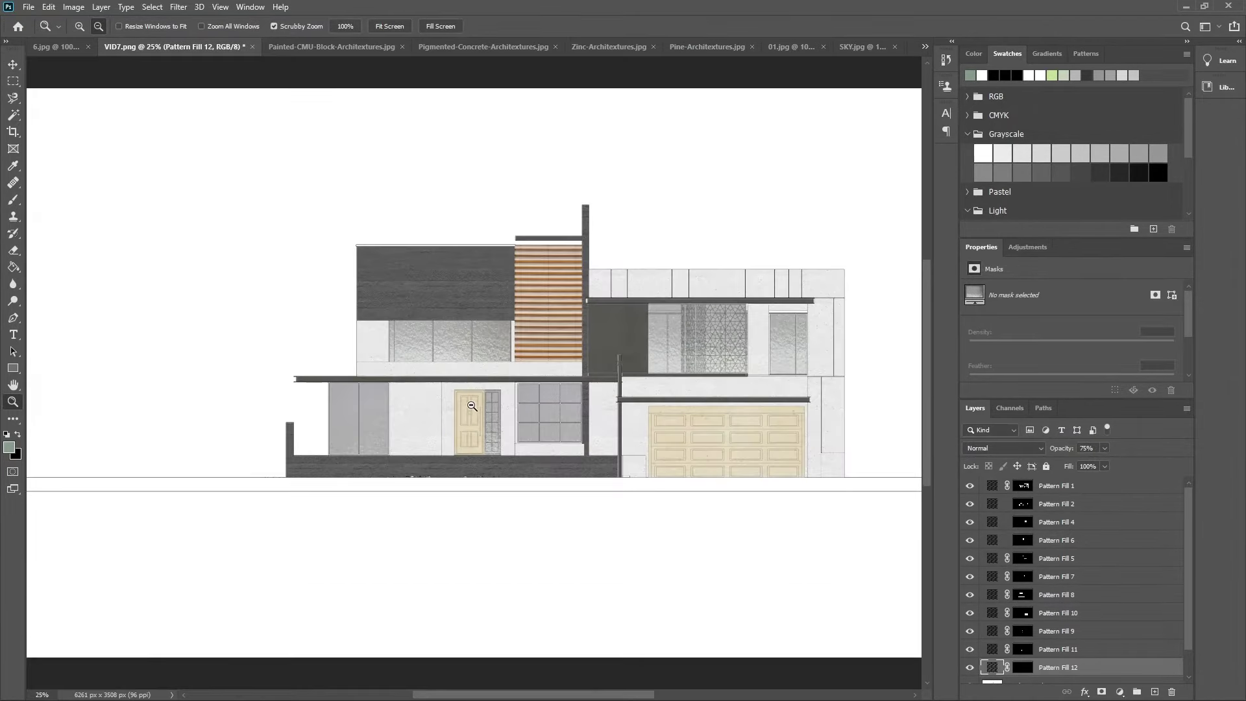
click(783, 307)
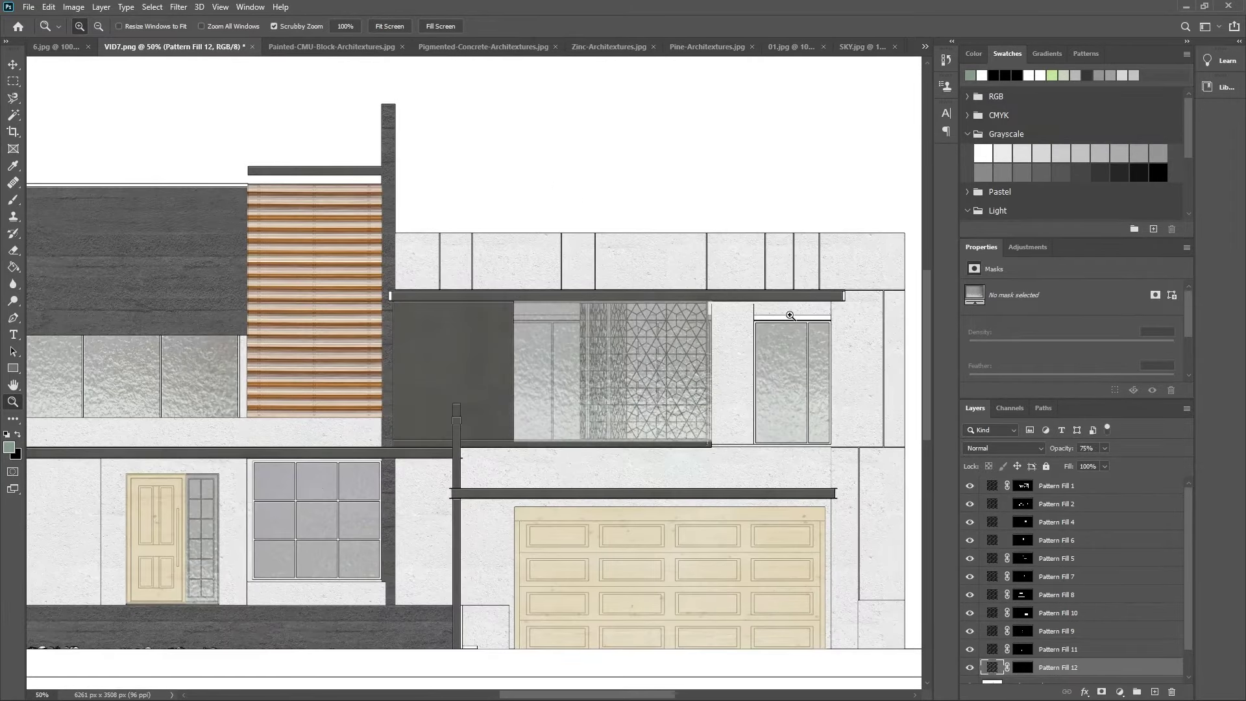
click(812, 326)
click(839, 337)
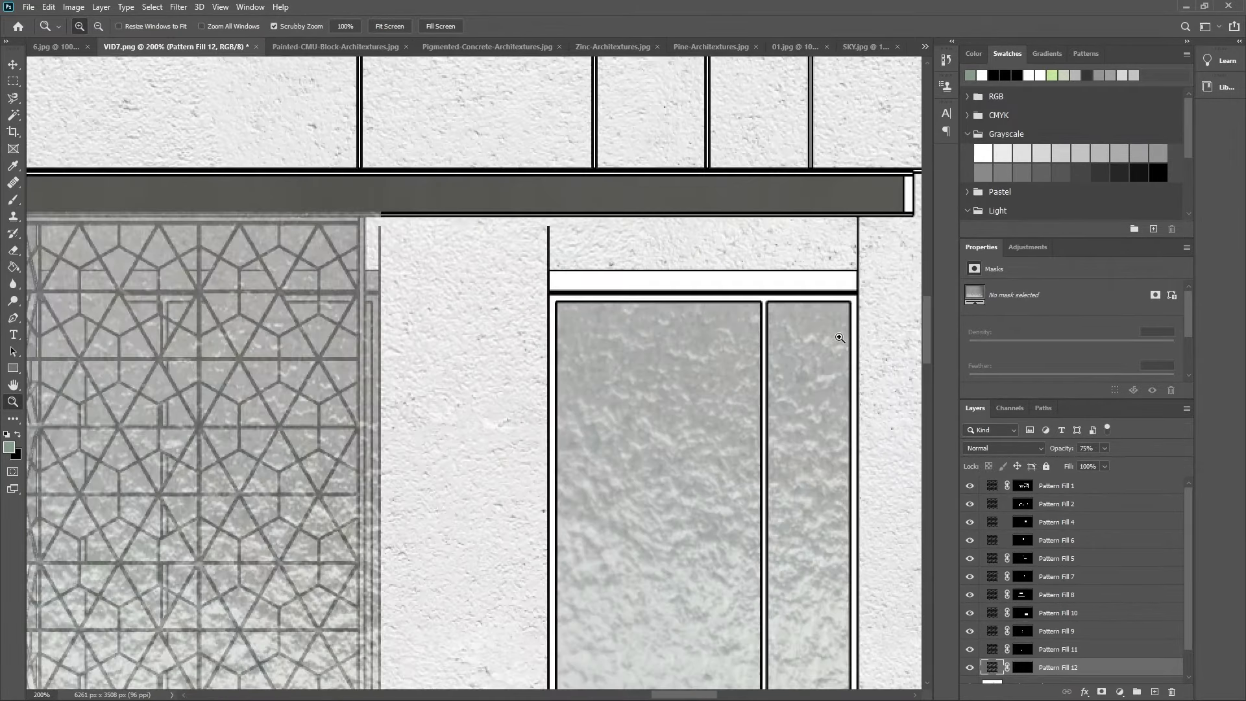
scroll(667, 365, down, 2)
scroll(625, 383, down, 2)
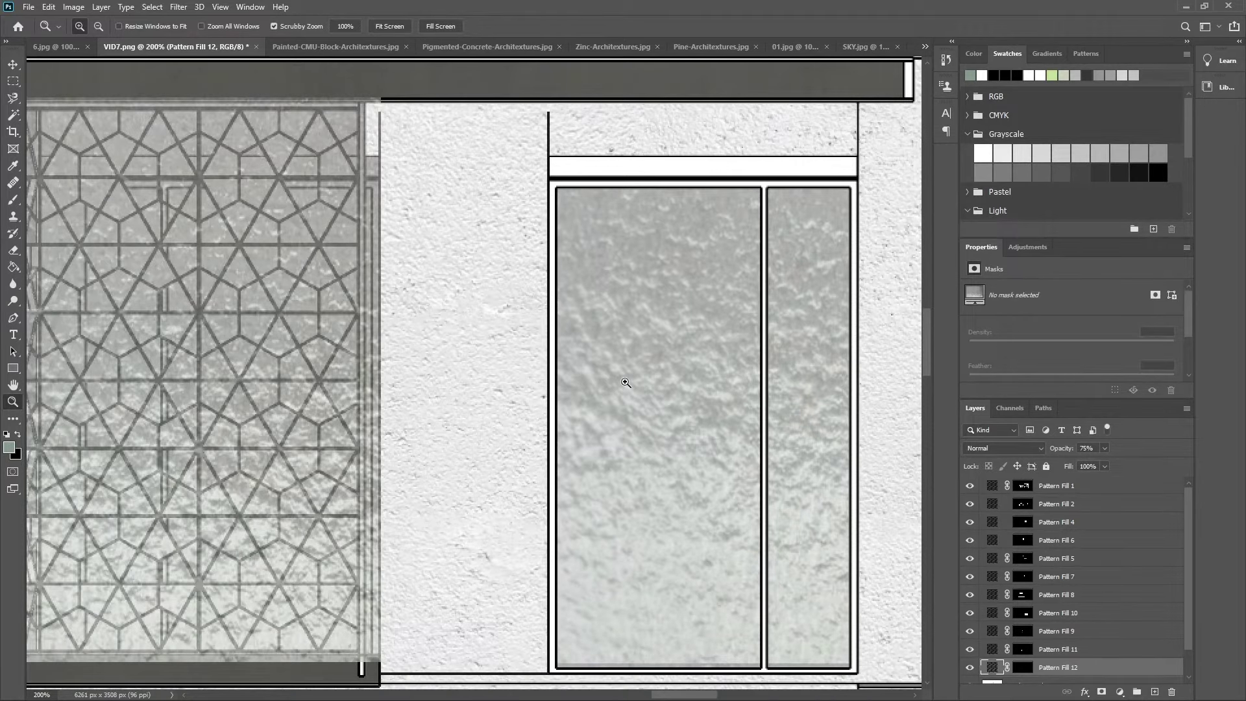
alt+click(626, 383)
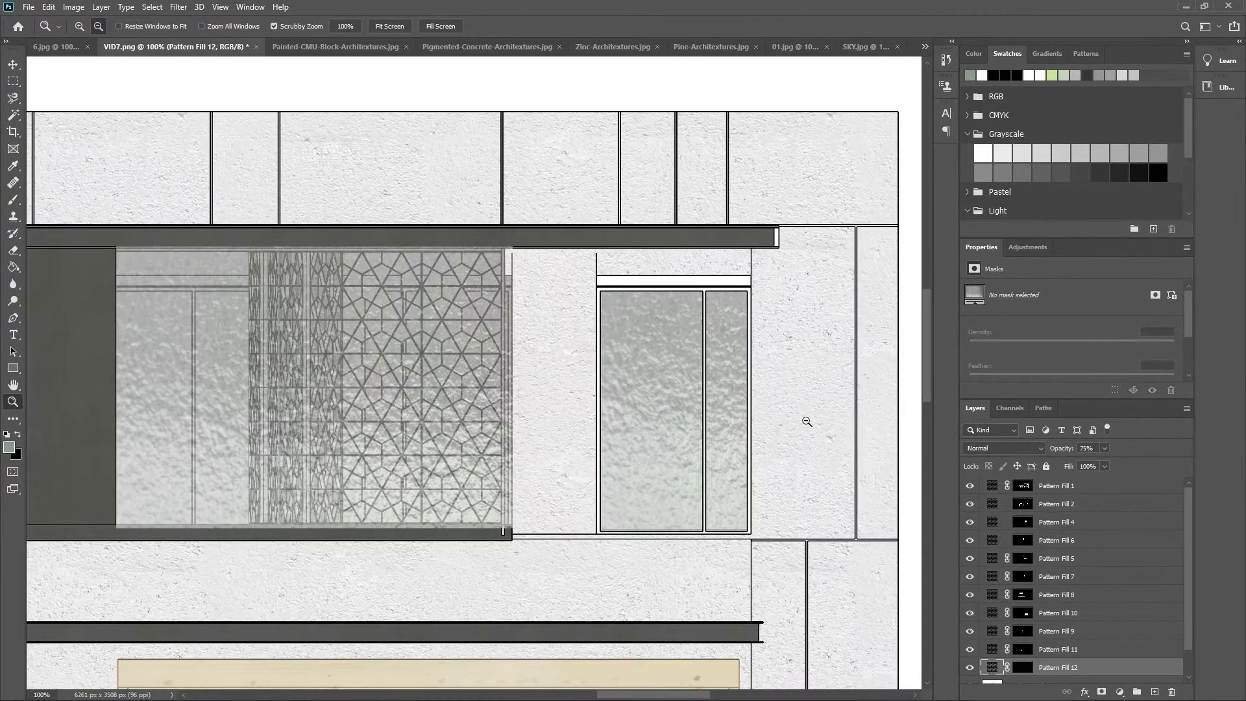
key(w)
scroll(1103, 661, down, 2)
Step: Select the white band above the window on Background copy and define the CMU block texture as a pattern
click(1099, 656)
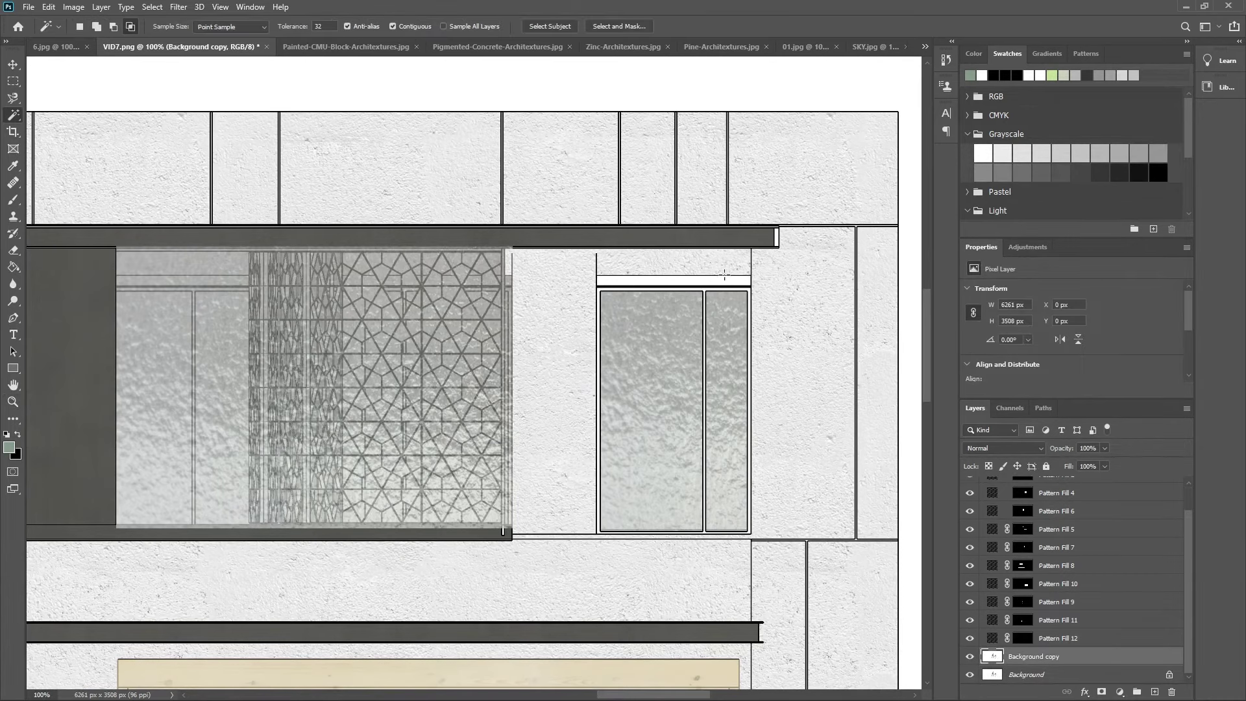
click(698, 279)
click(390, 47)
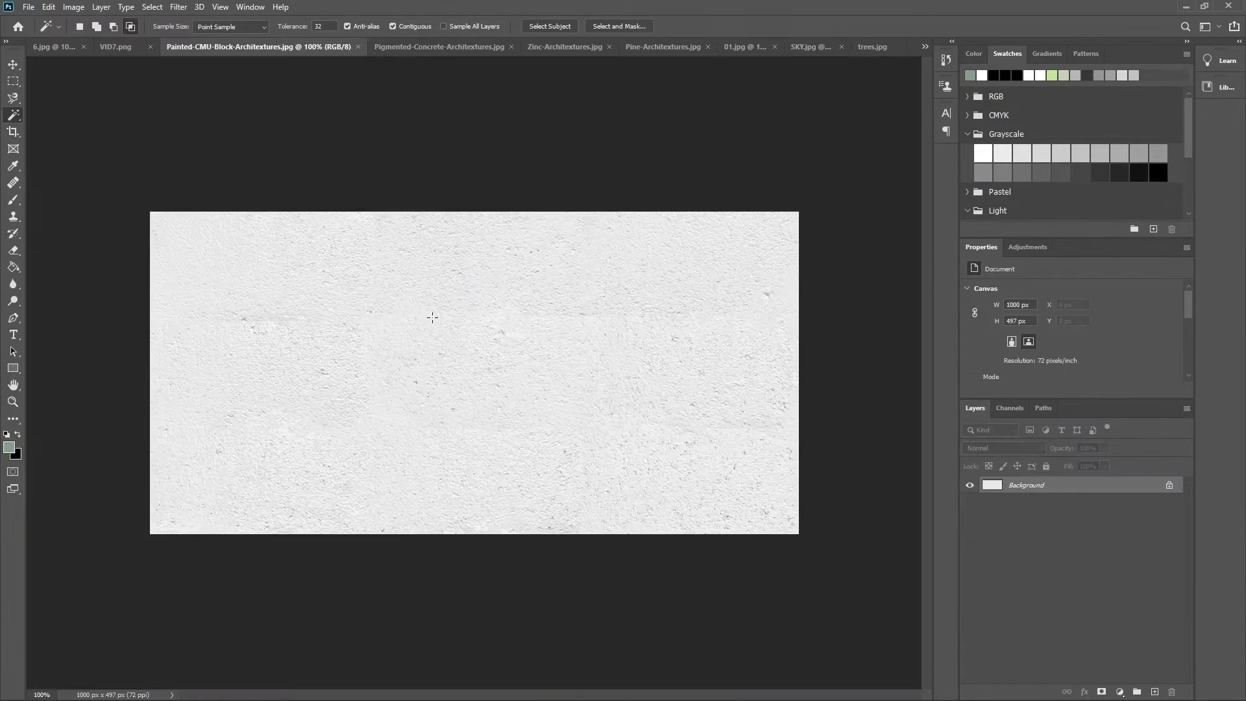
click(45, 8)
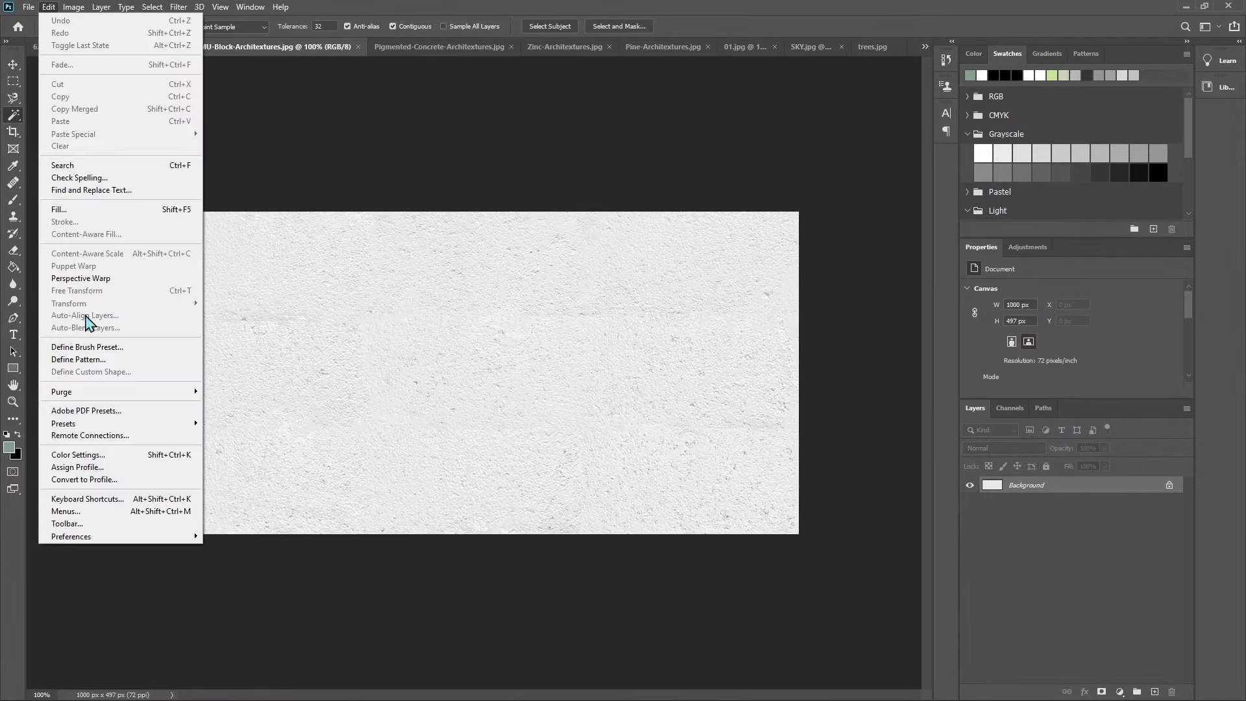
click(109, 362)
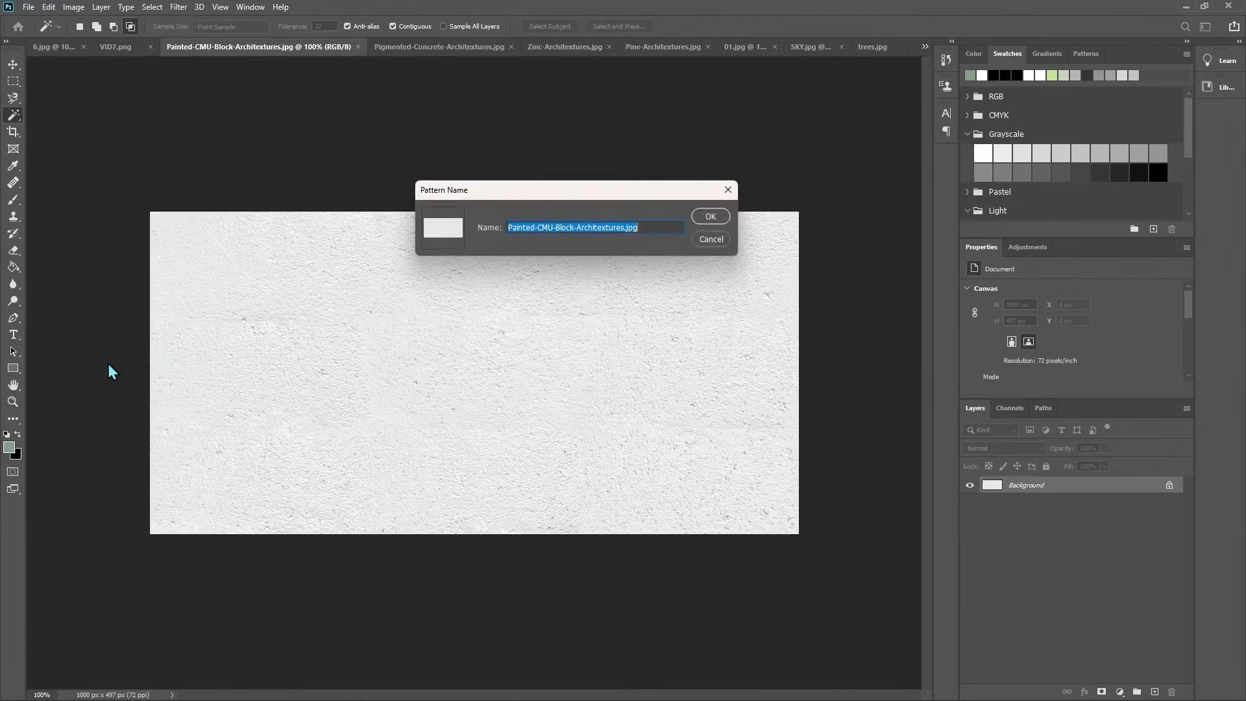
key(Return)
Step: Fill the selection with the CMU block pattern as Pattern Fill 13, then zoom out
click(113, 43)
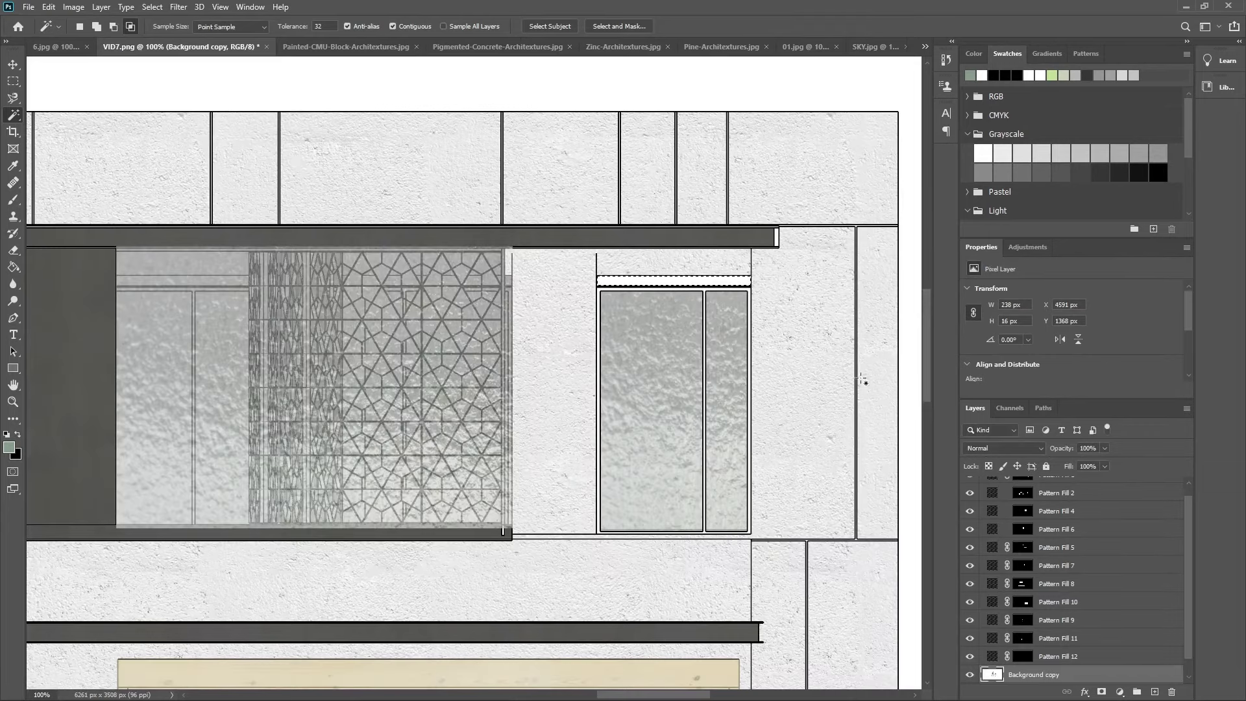
click(1118, 691)
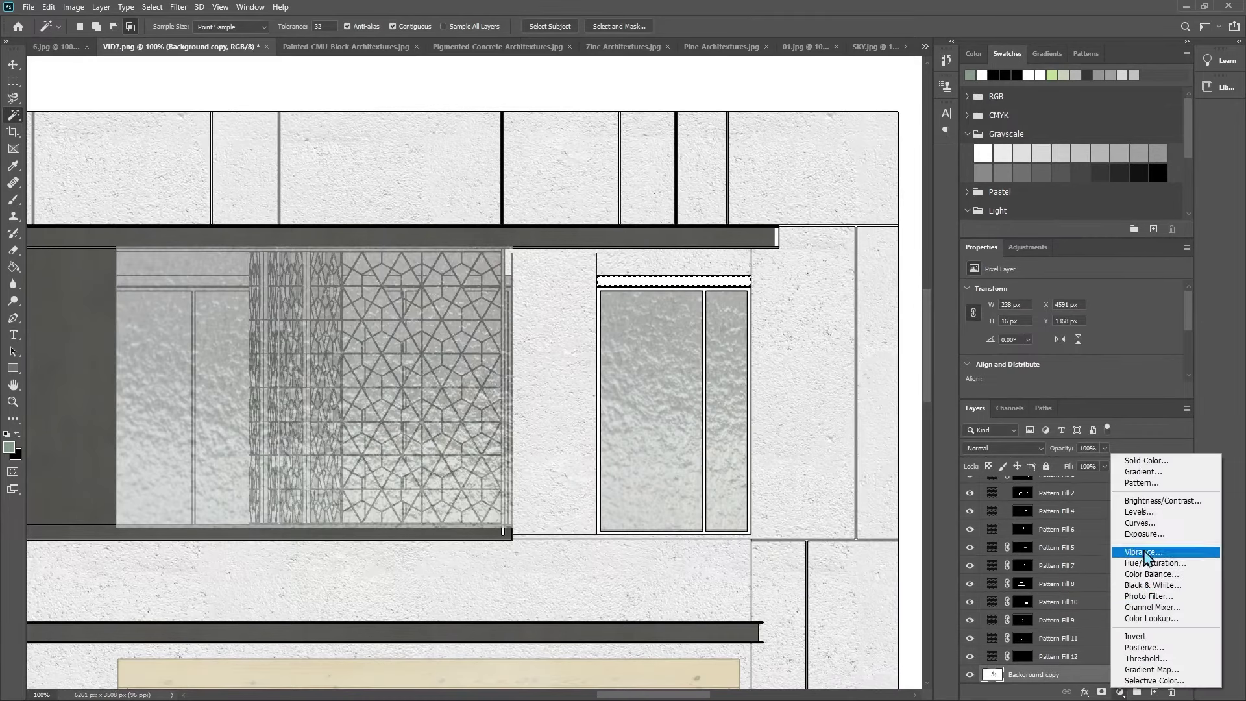
click(1140, 482)
key(Return)
key(z)
alt+click(838, 447)
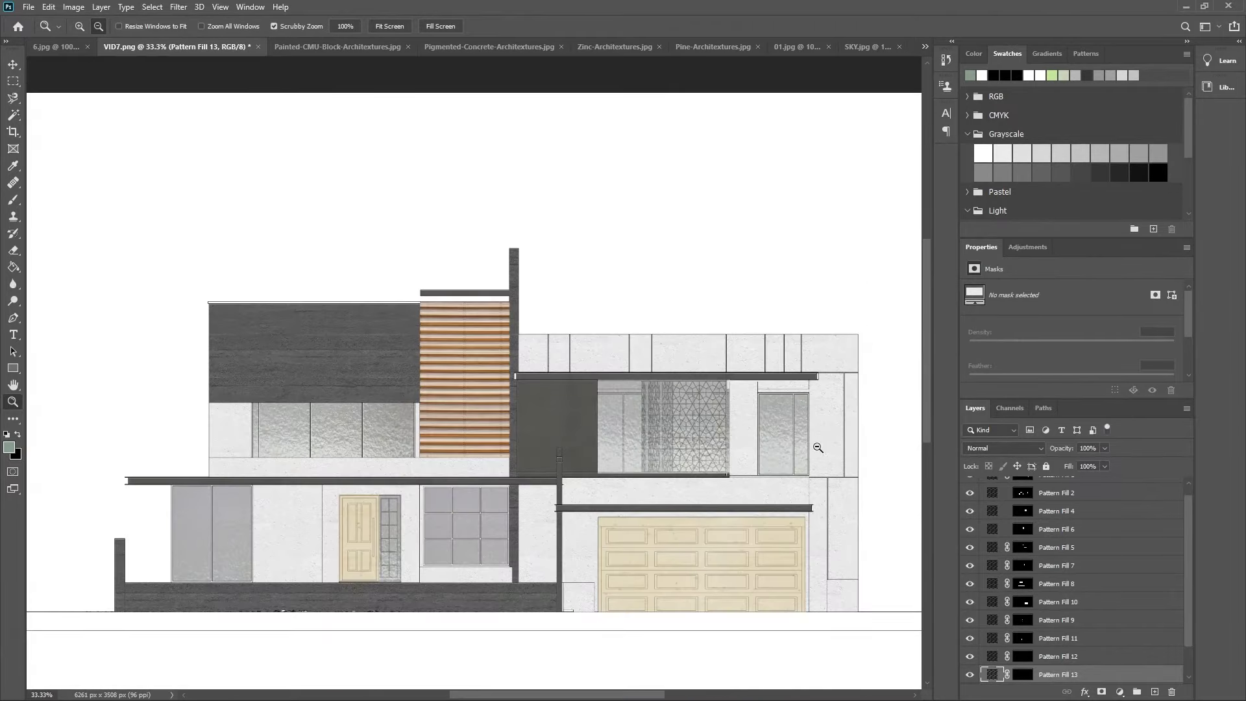
Step: Fit the drawing on screen and Magic Wand the ground strip on the Background copy layer
click(377, 27)
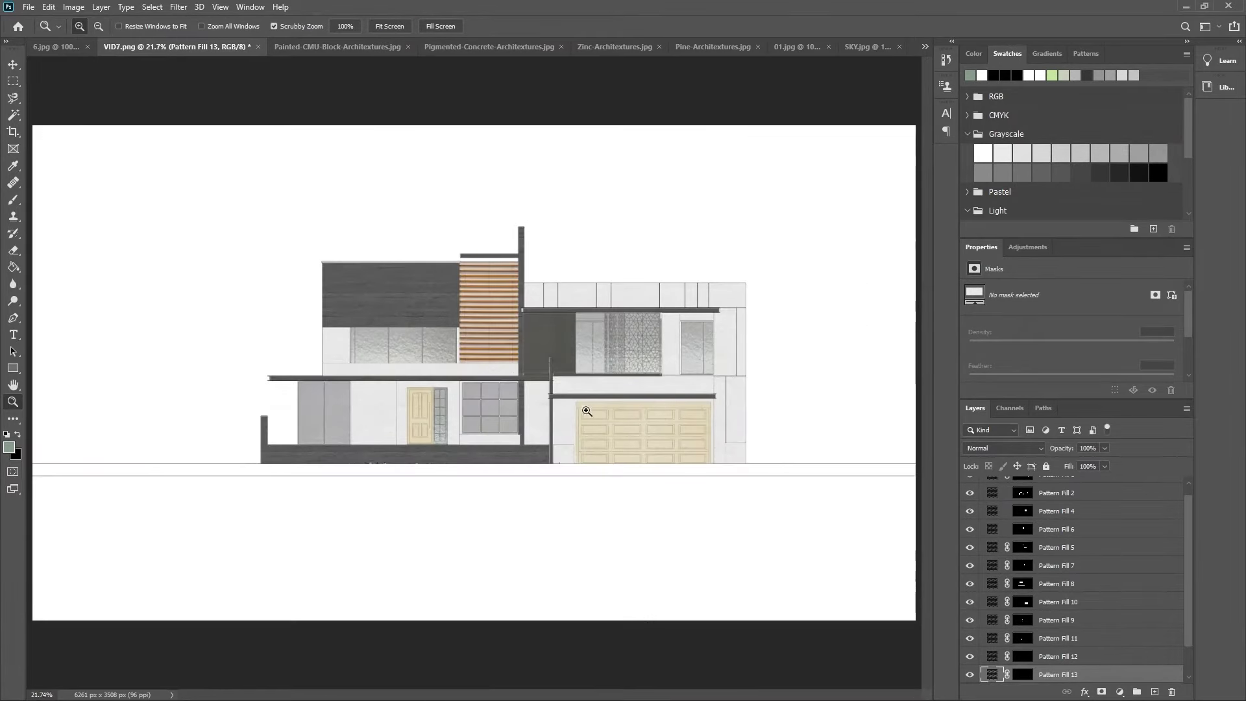
key(w)
scroll(1072, 618, down, 2)
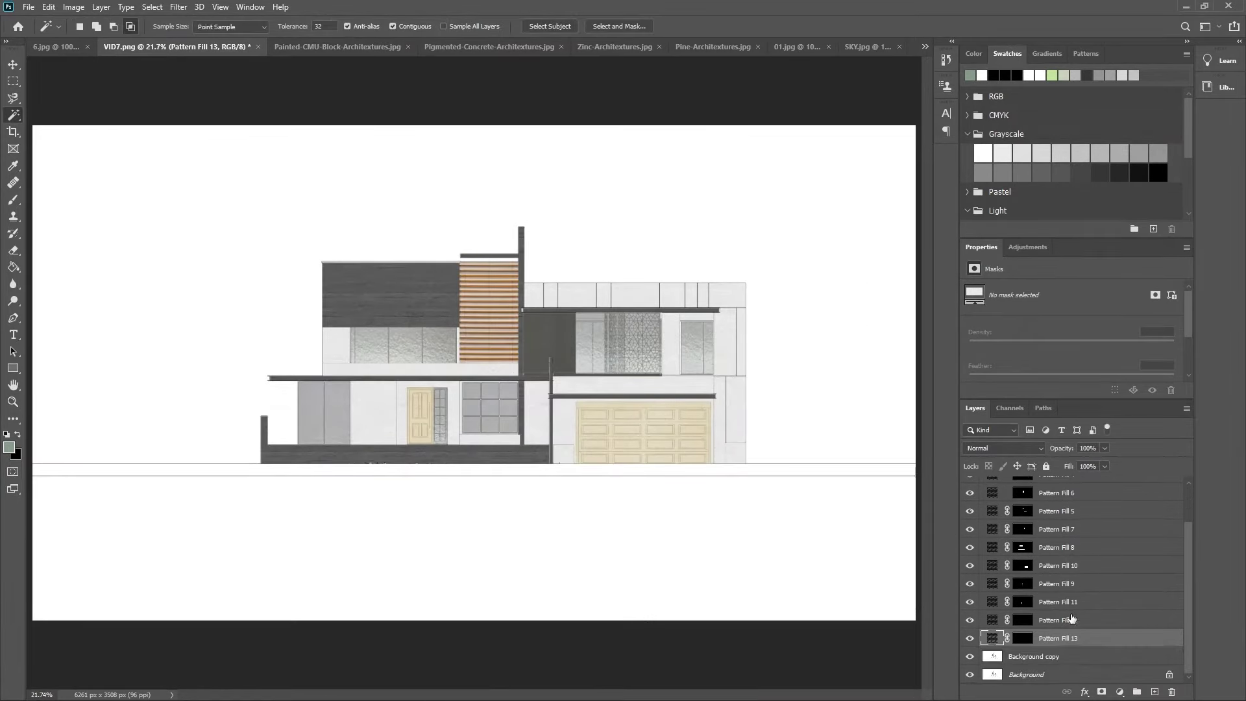
click(1076, 659)
click(757, 473)
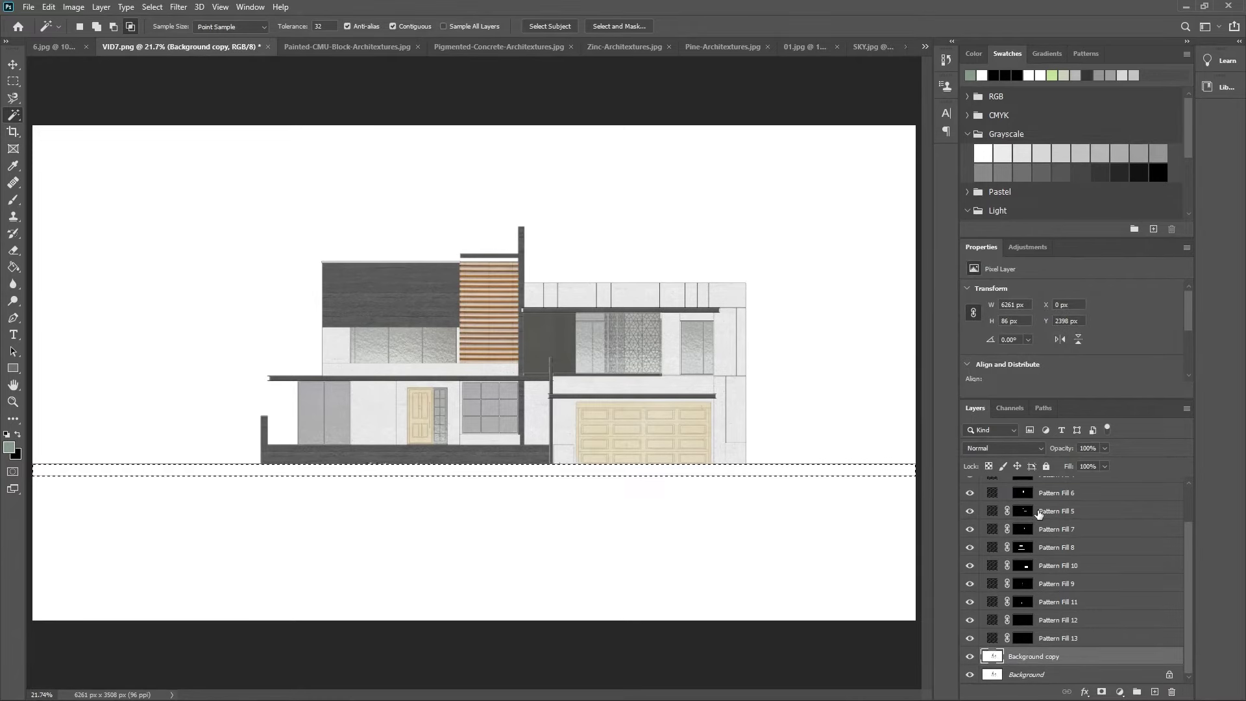
Step: Define the pigmented concrete texture as a pattern and add a Pattern fill layer to the ground strip
click(501, 48)
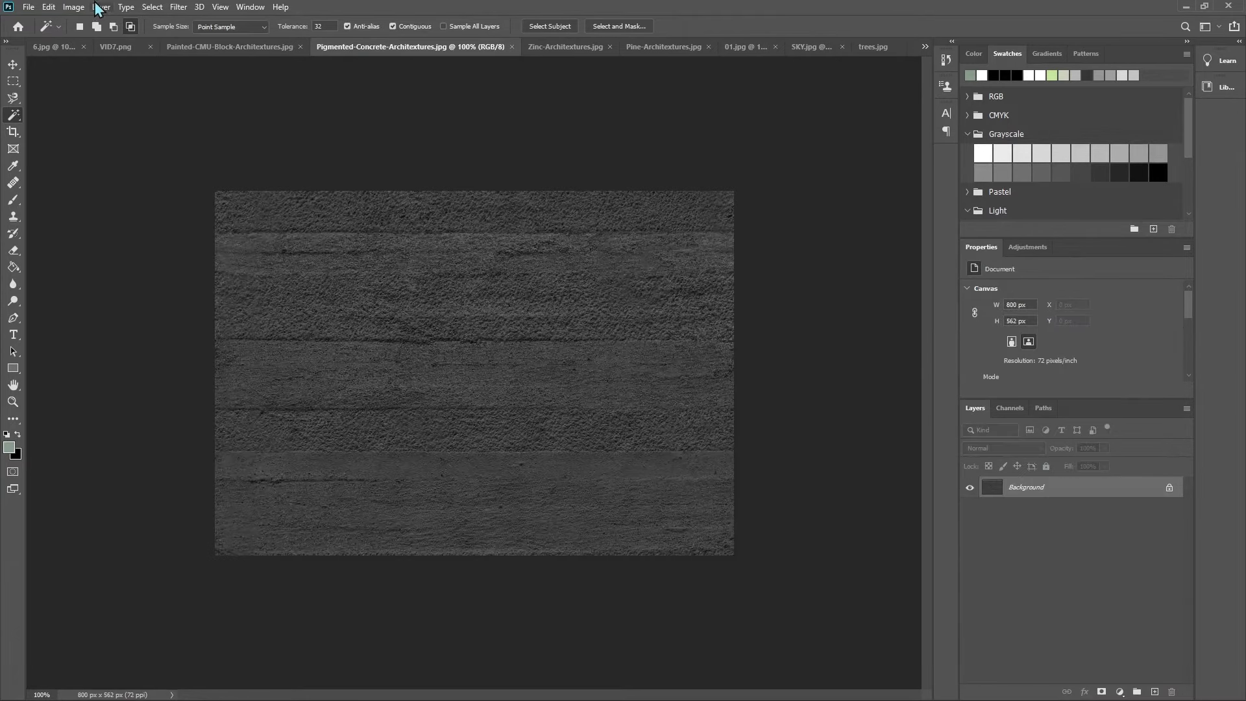
click(49, 7)
click(78, 359)
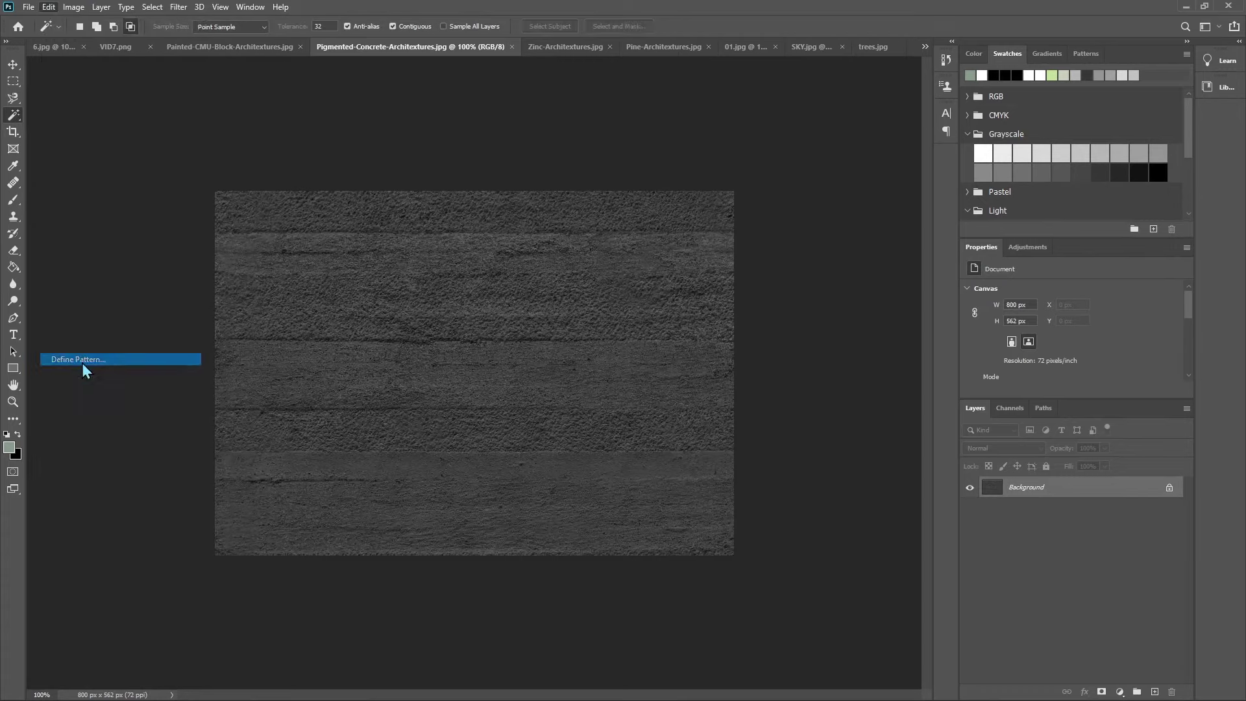
click(123, 47)
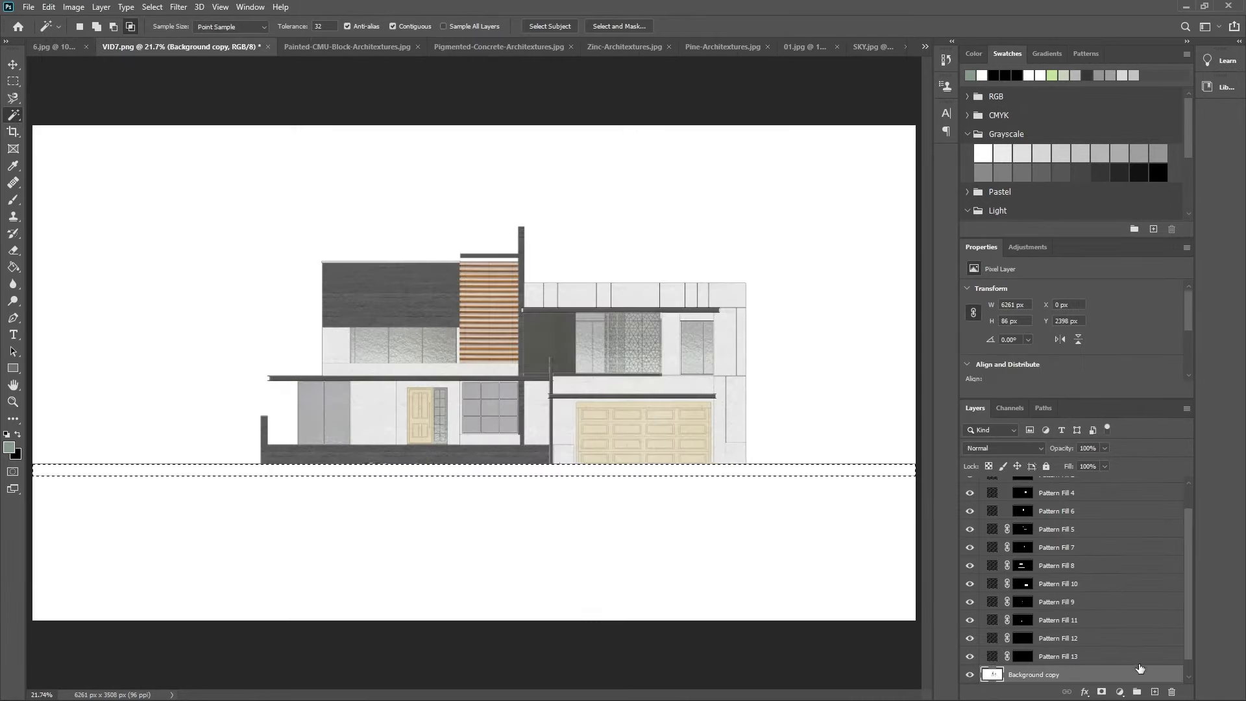
click(1119, 692)
click(1140, 484)
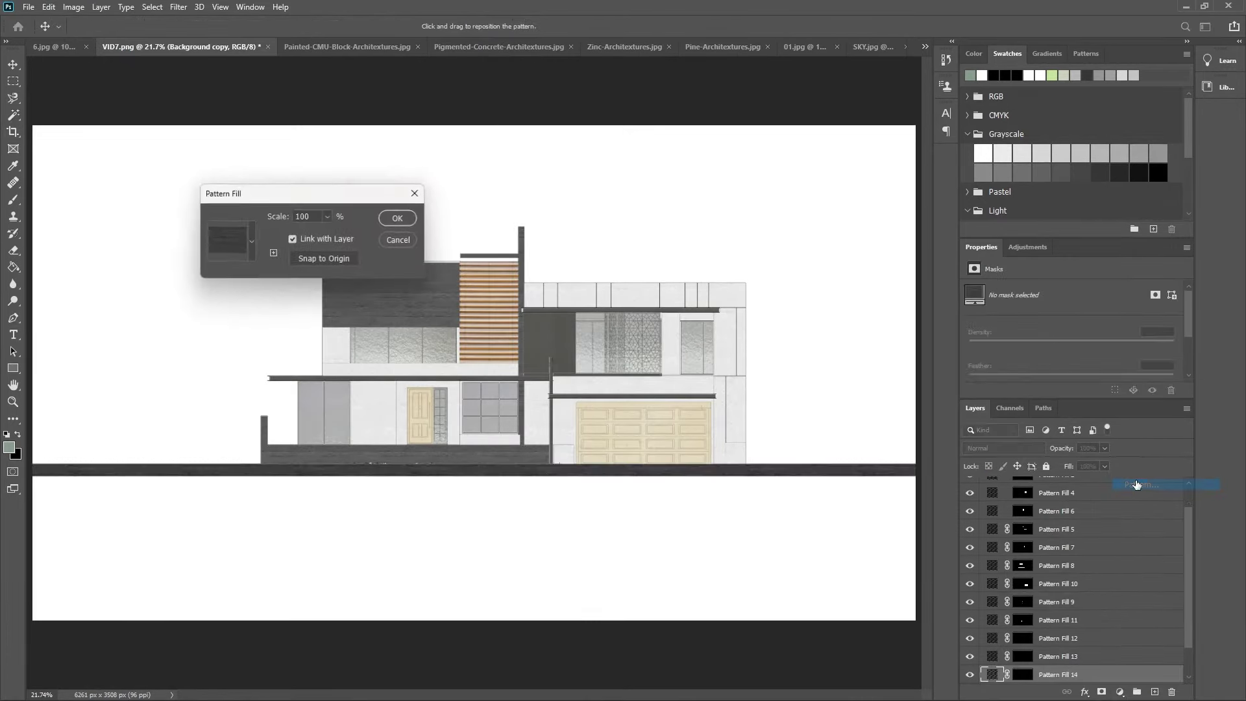
Step: Apply the concrete fill and Magic Wand the empty band below the ground strip
click(399, 218)
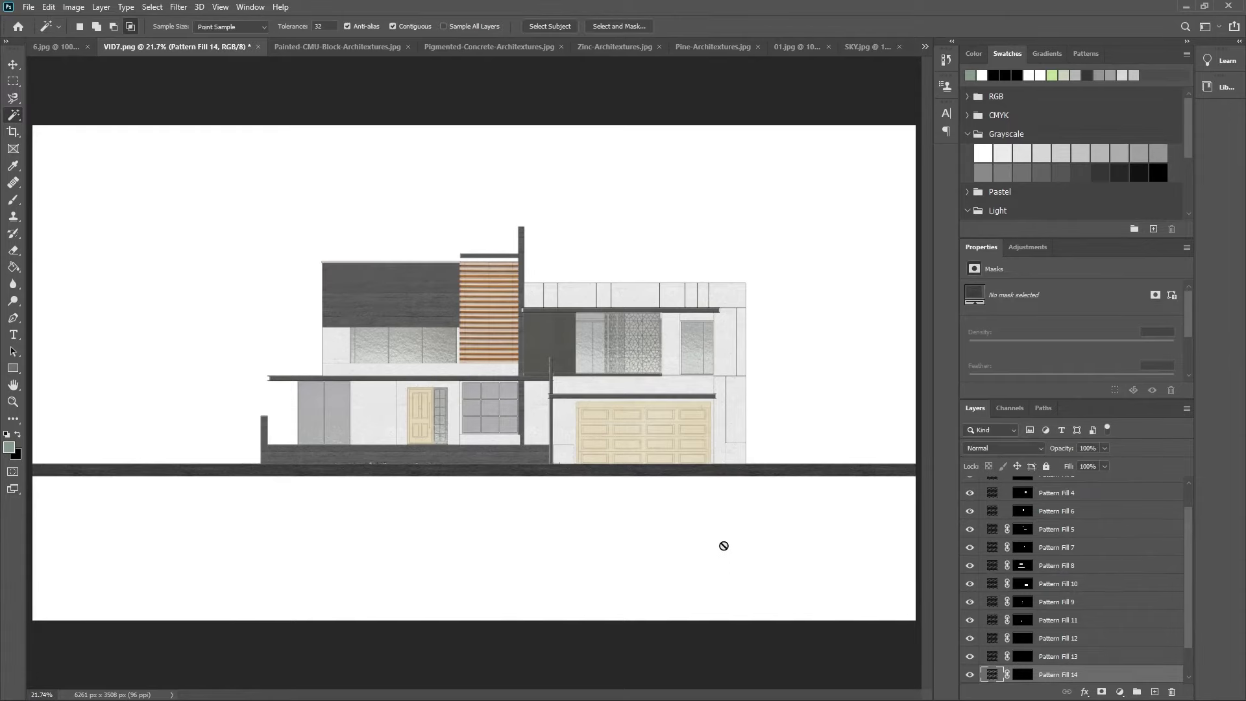
click(1093, 659)
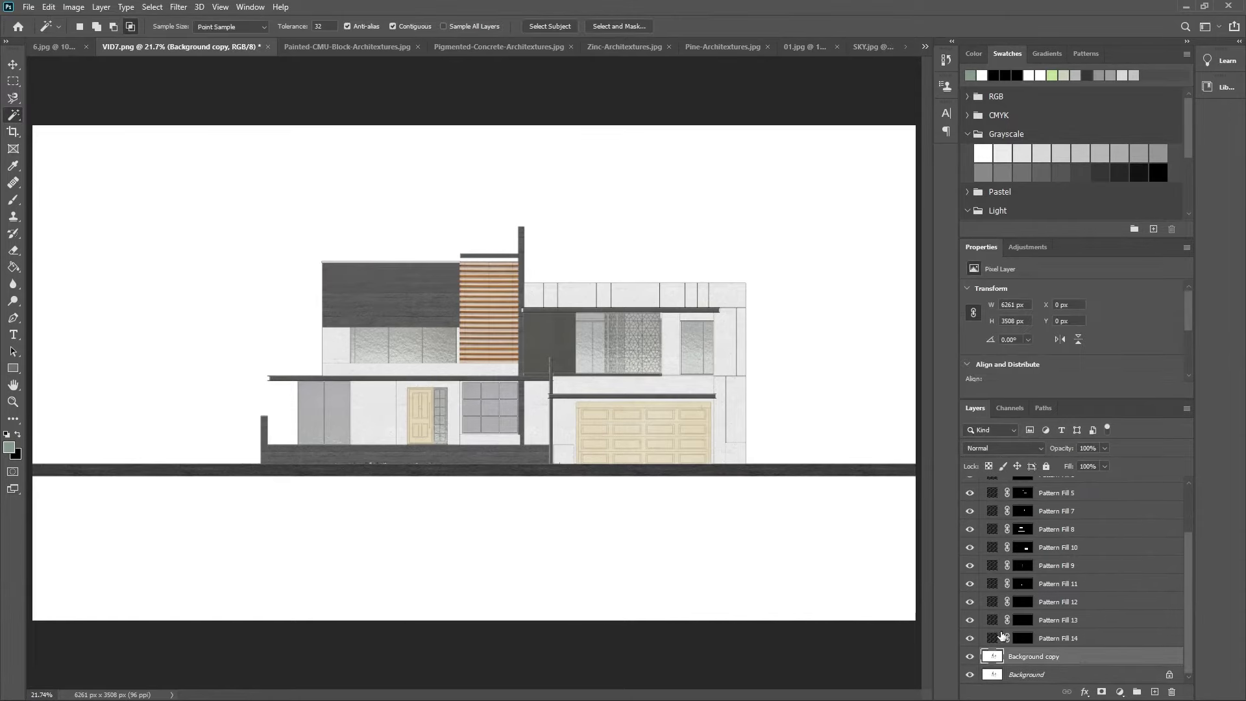
click(806, 561)
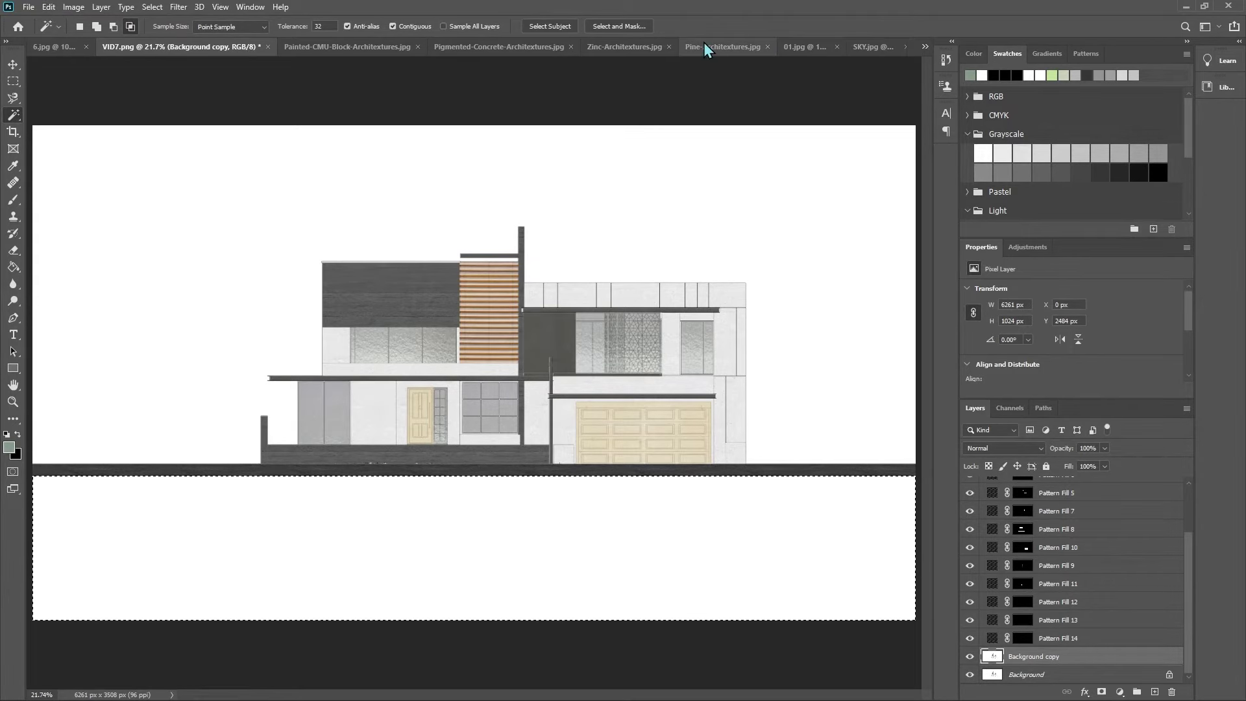
Step: Define the 01.jpg grunge soil texture as a new pattern
click(784, 47)
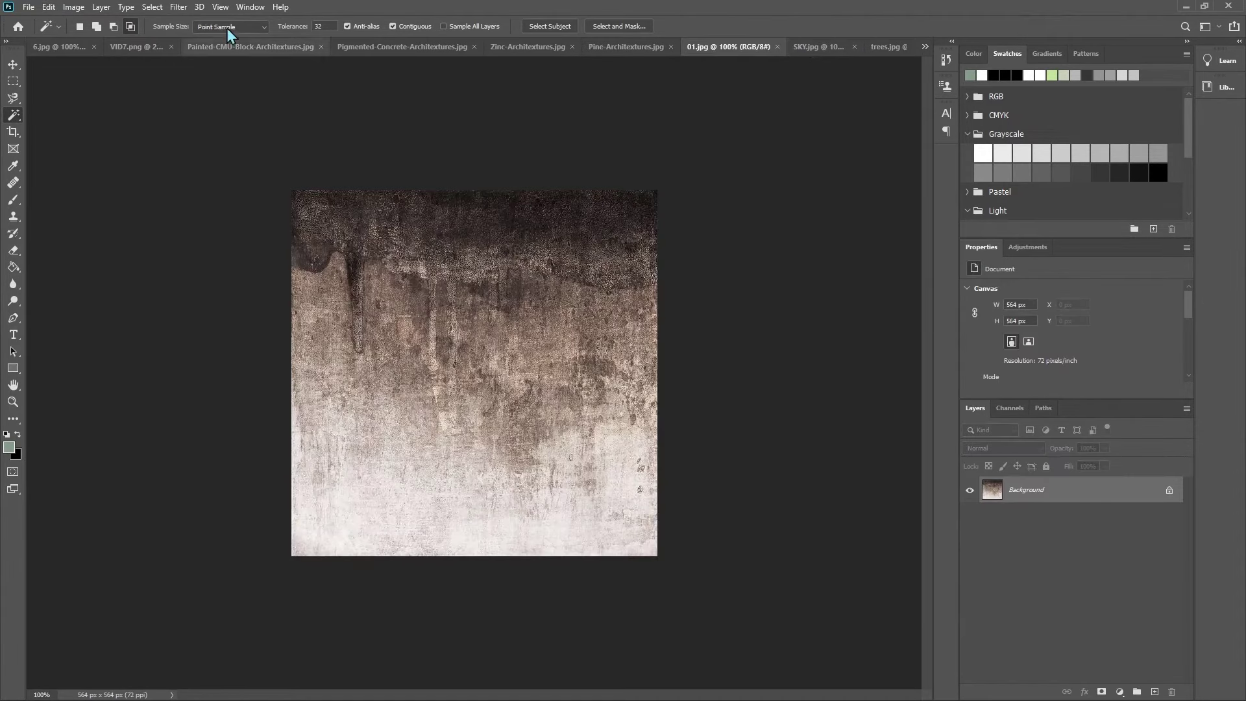
click(48, 7)
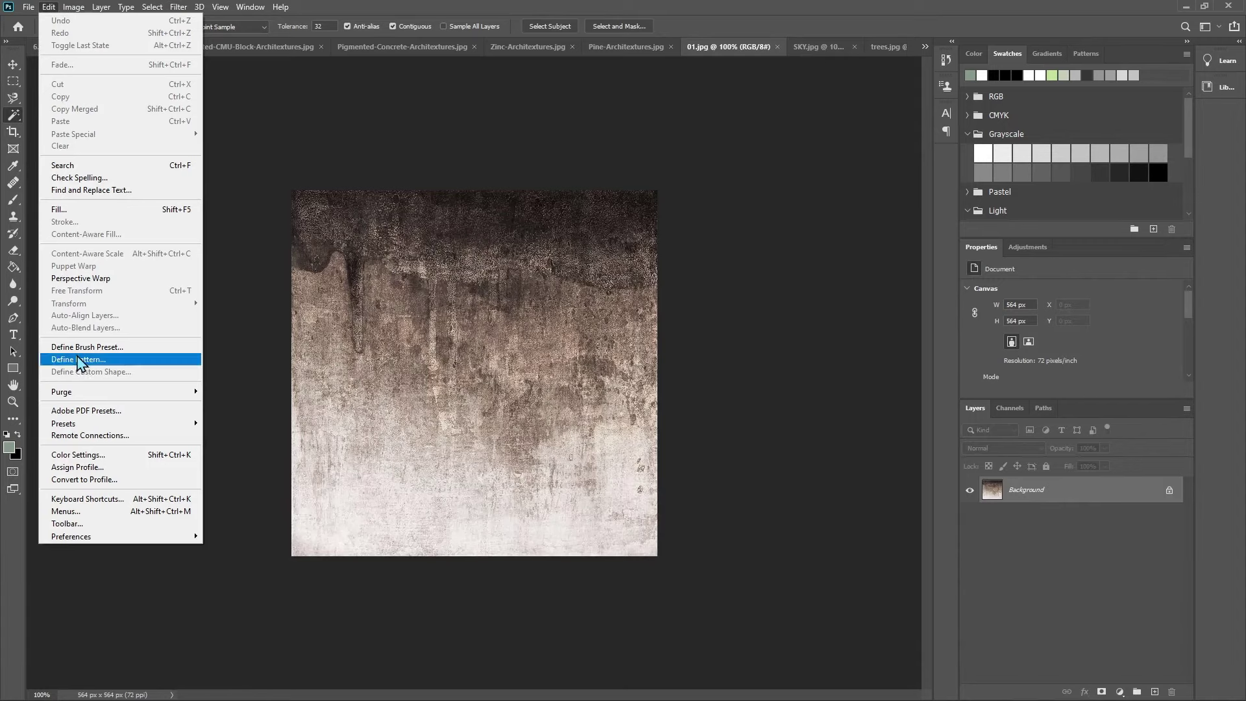
click(85, 359)
key(Return)
Step: Fill the lower band with the soil pattern as Pattern Fill 15 at 221% scale
click(134, 48)
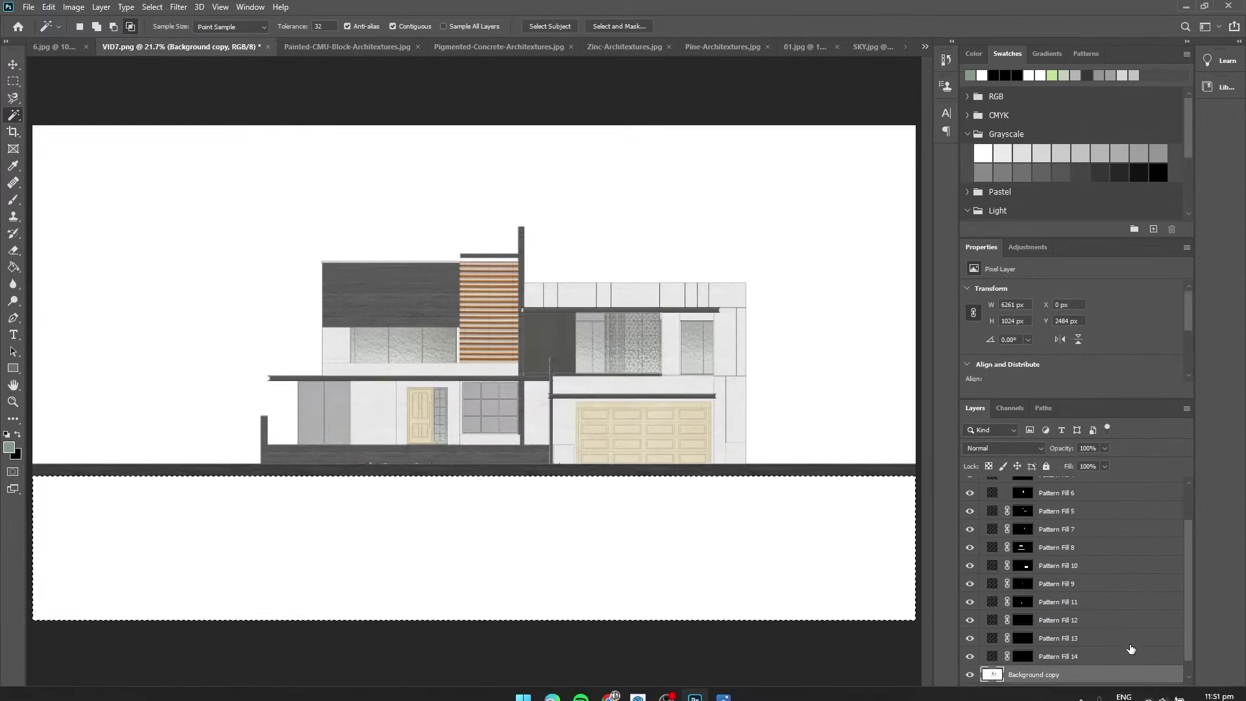
click(1120, 691)
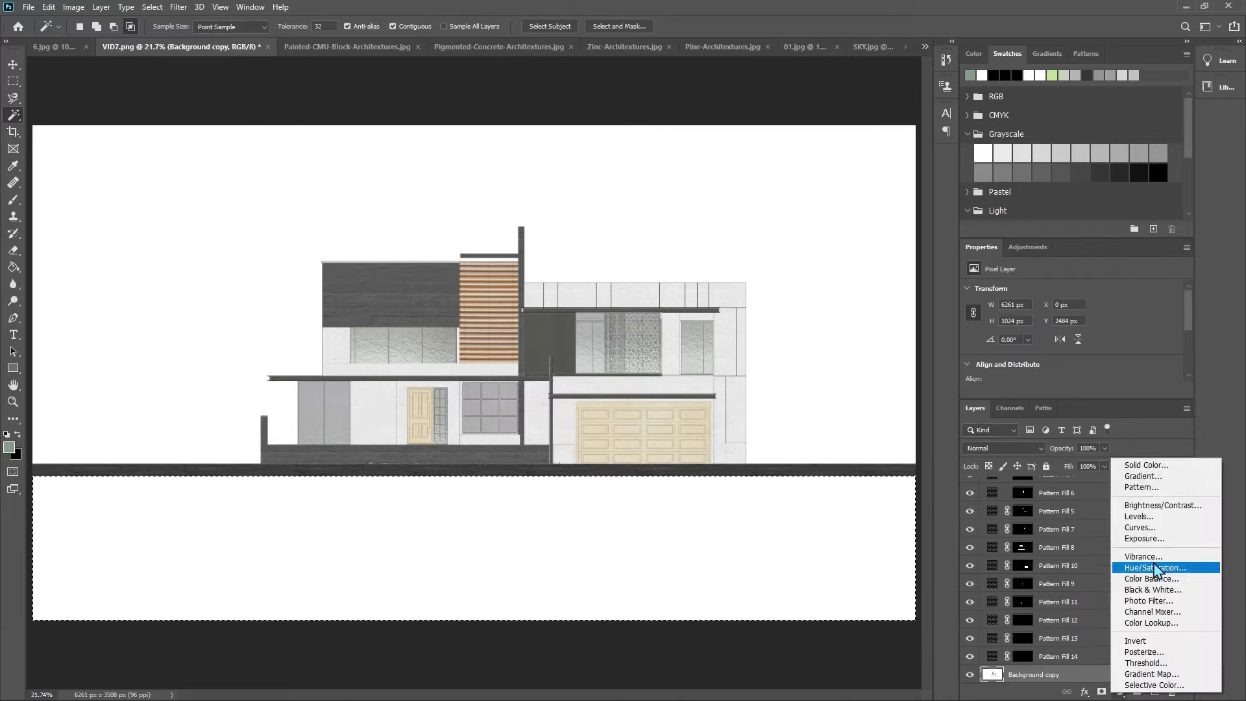
click(1145, 489)
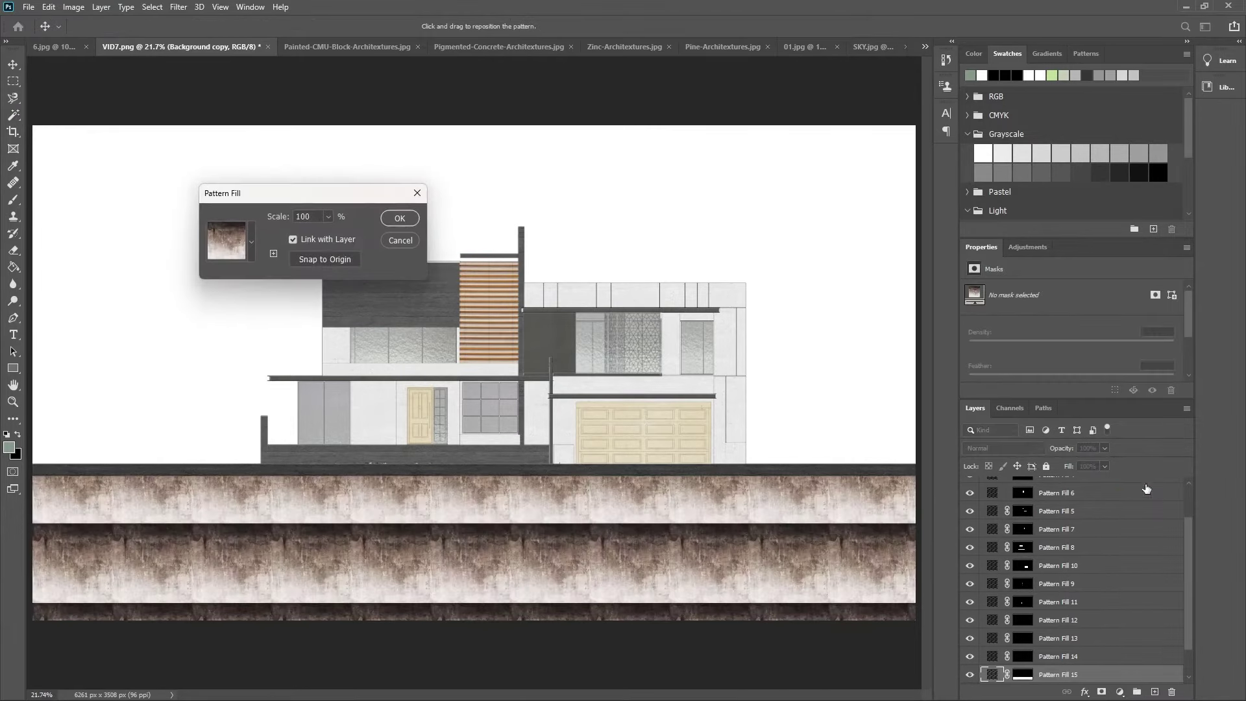
click(328, 218)
drag(329, 233, 332, 232)
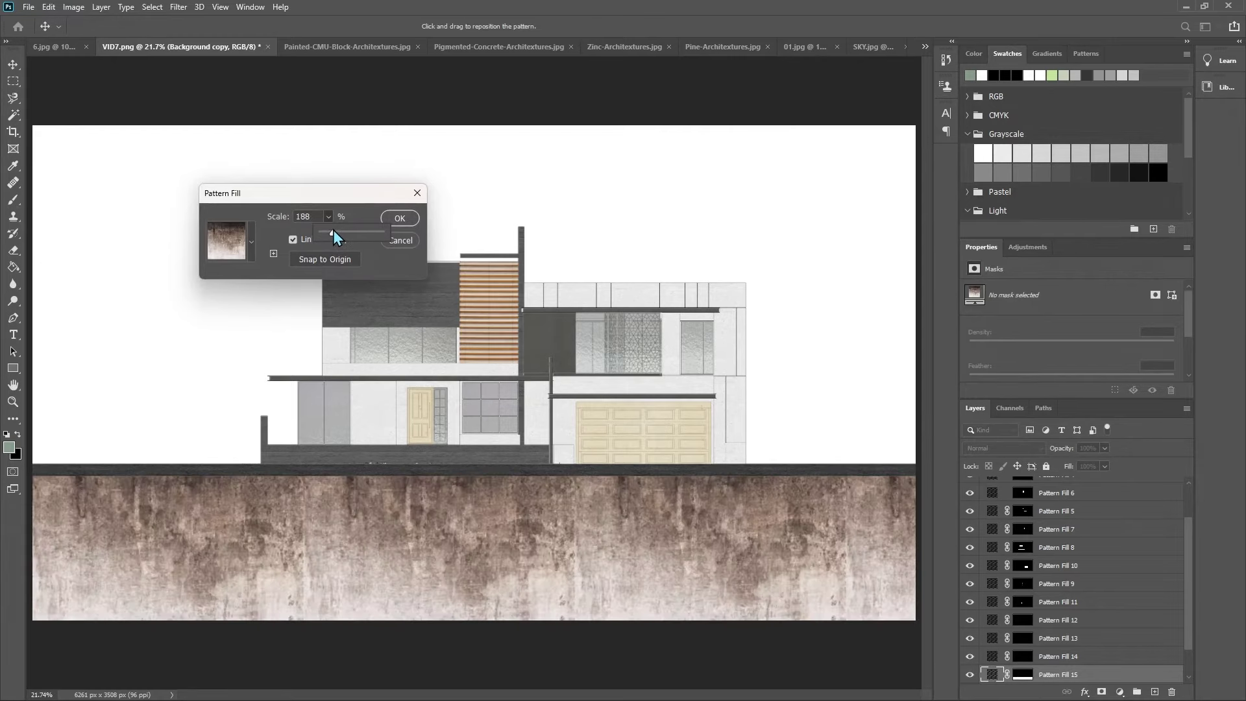
drag(333, 230, 332, 231)
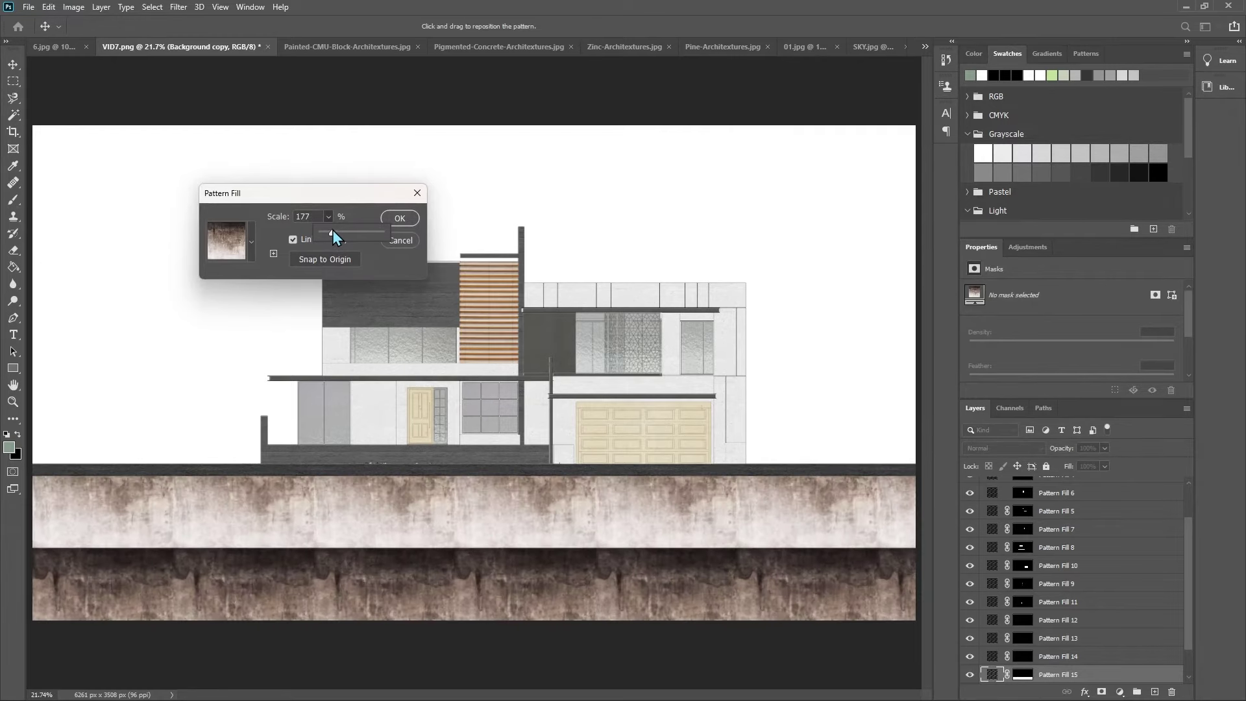
drag(334, 230, 335, 230)
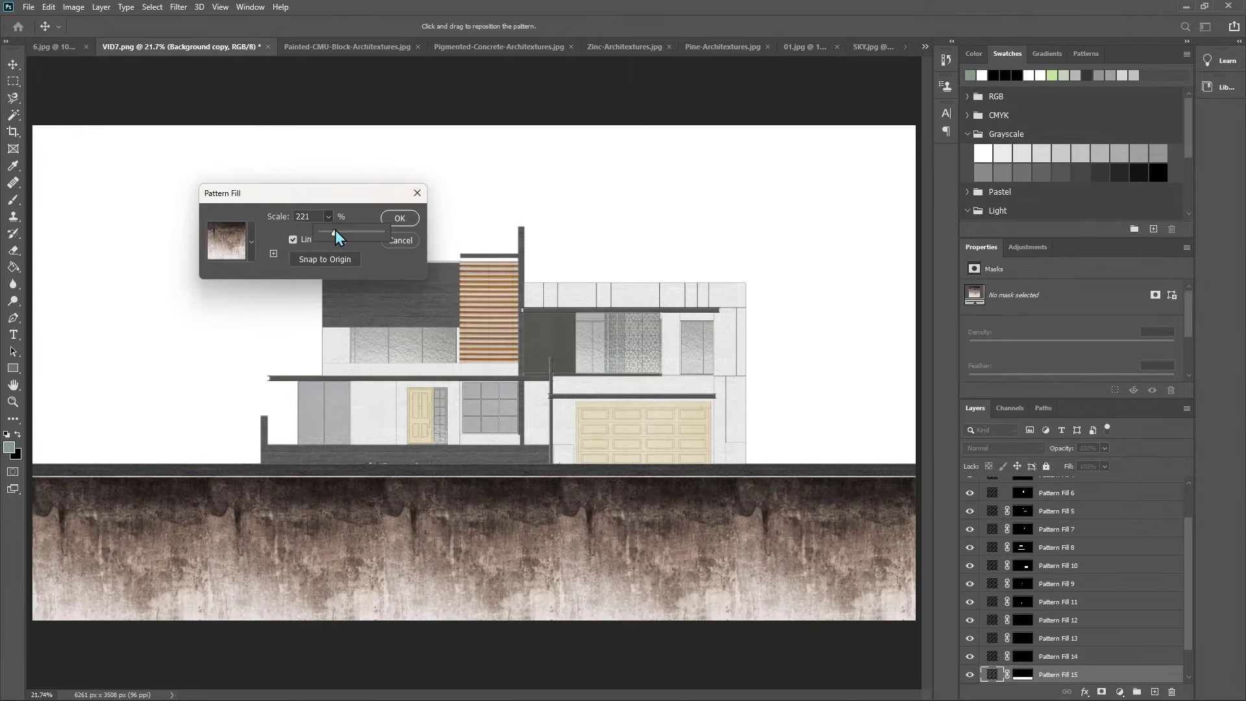
click(399, 218)
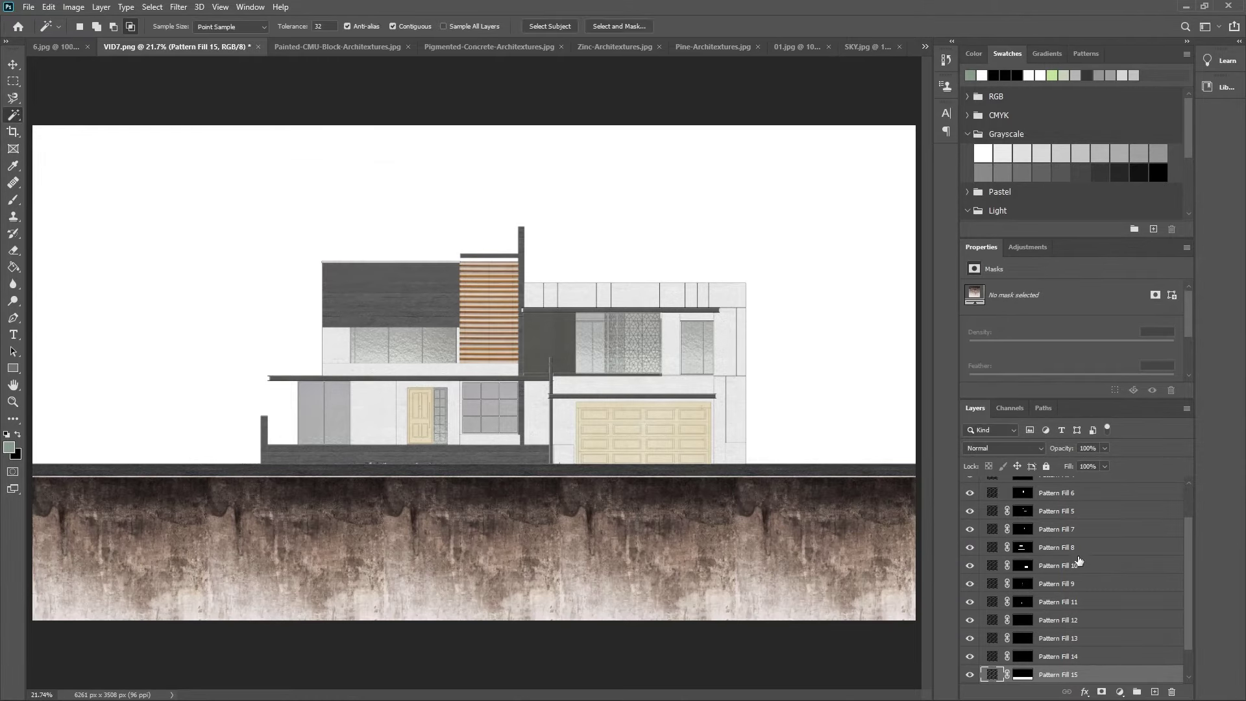
scroll(1090, 635, down, 2)
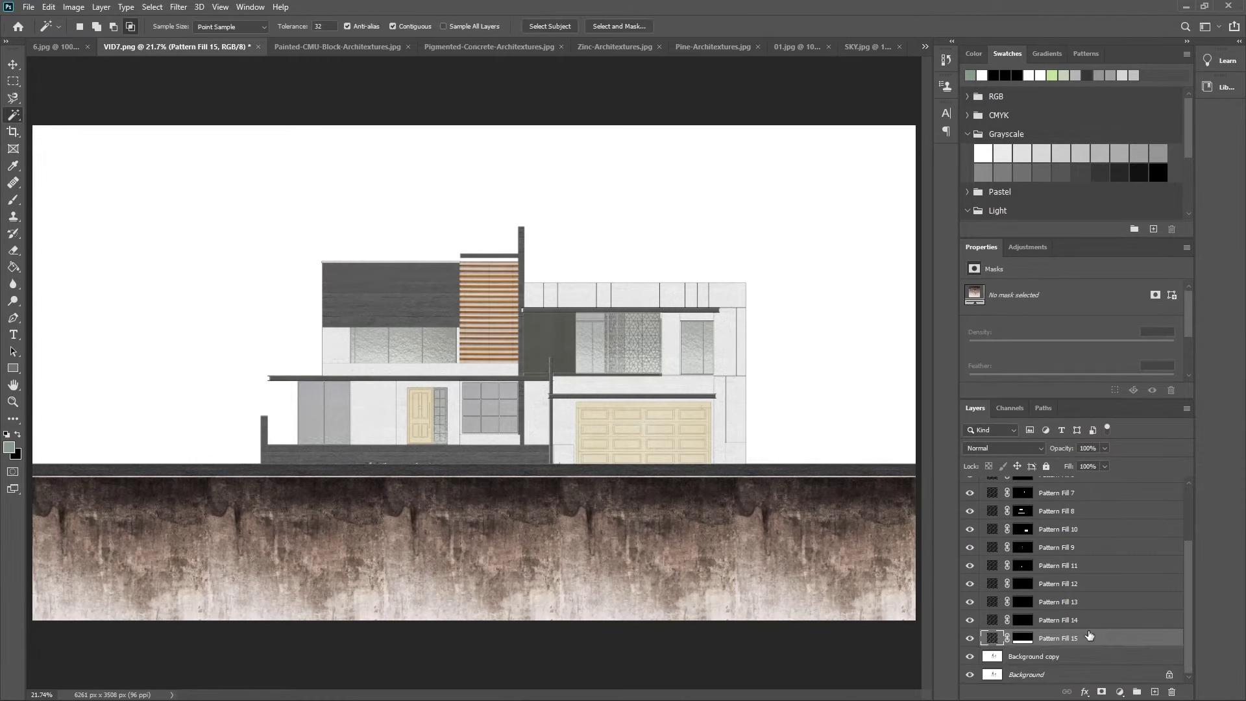
Step: Set Pattern Fill 15 to 50% opacity and rasterize the layer
click(1103, 466)
drag(1104, 462, 1079, 461)
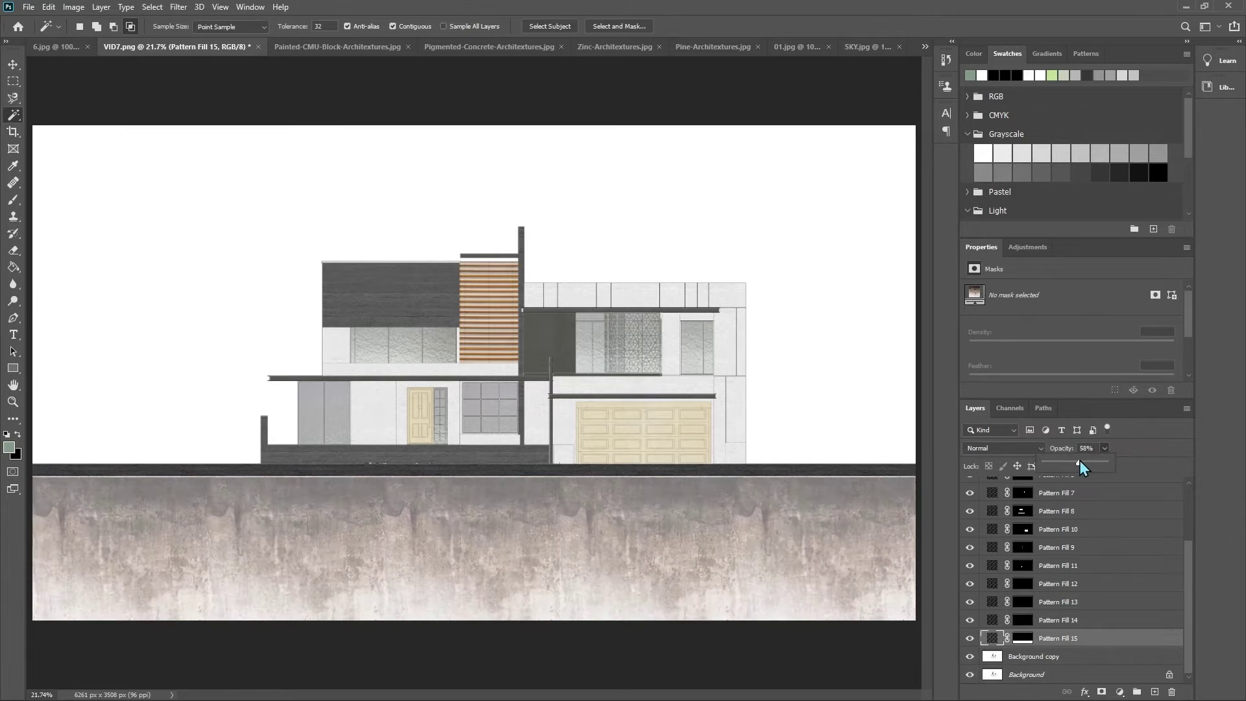
double_click(1087, 447)
text(50)
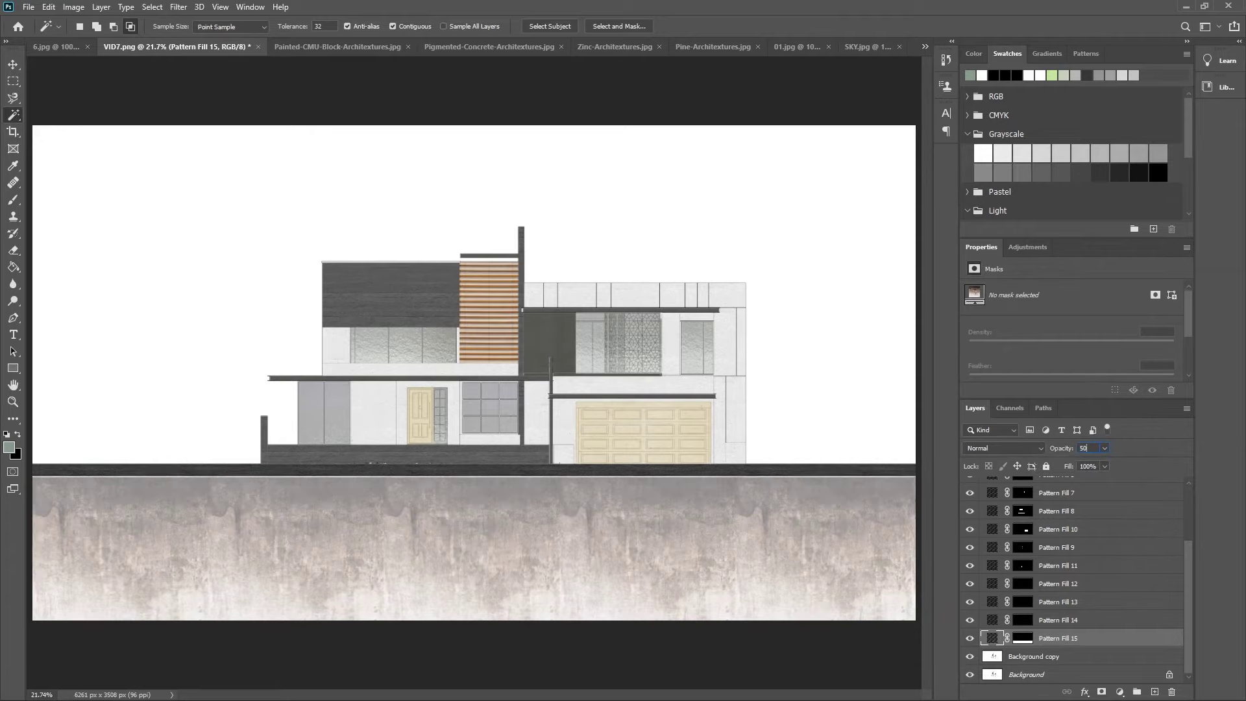
key(Return)
right_click(1118, 637)
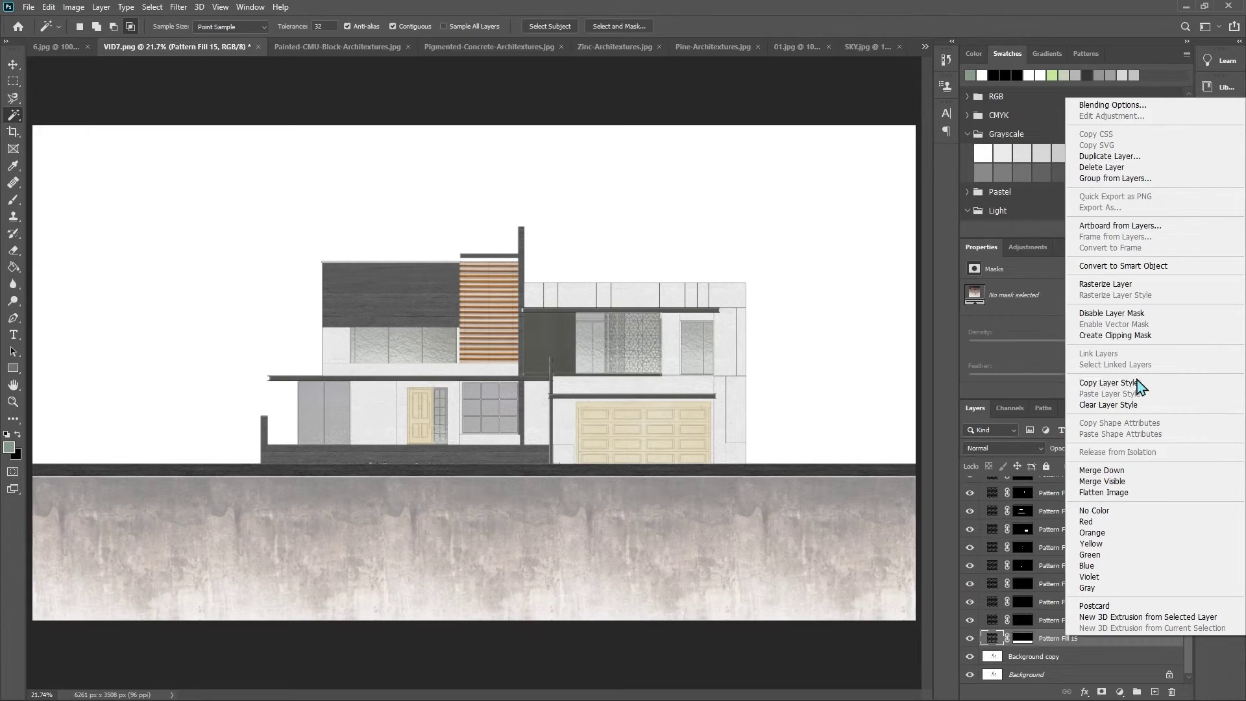
click(1137, 286)
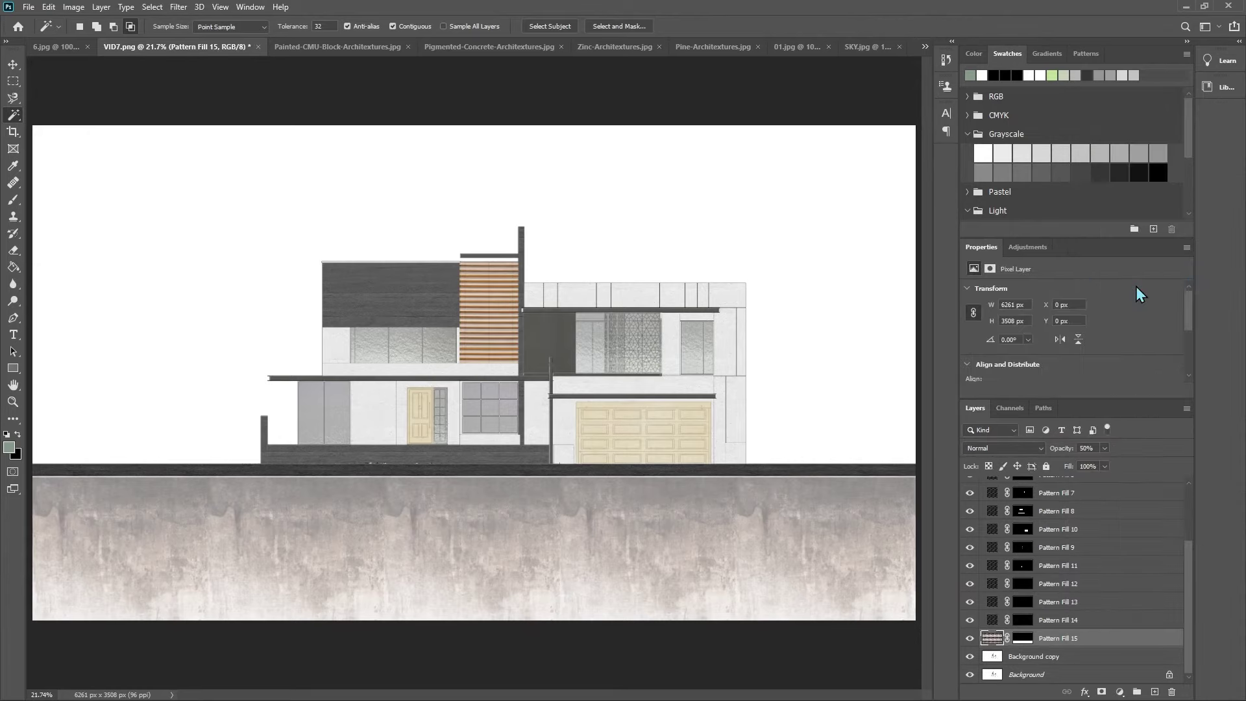
Step: Choose the Healing Brush Tool and Alt-click a sample point on the soil texture
click(13, 183)
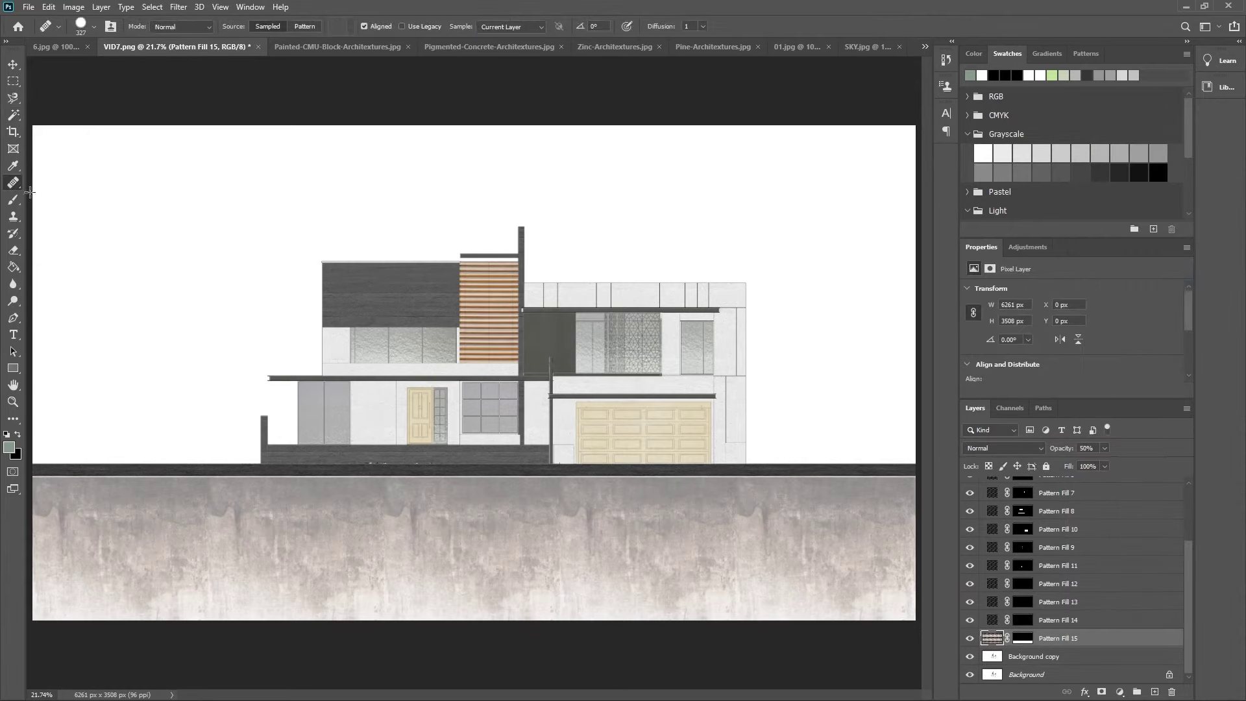
right_click(13, 182)
click(53, 195)
alt+click(185, 524)
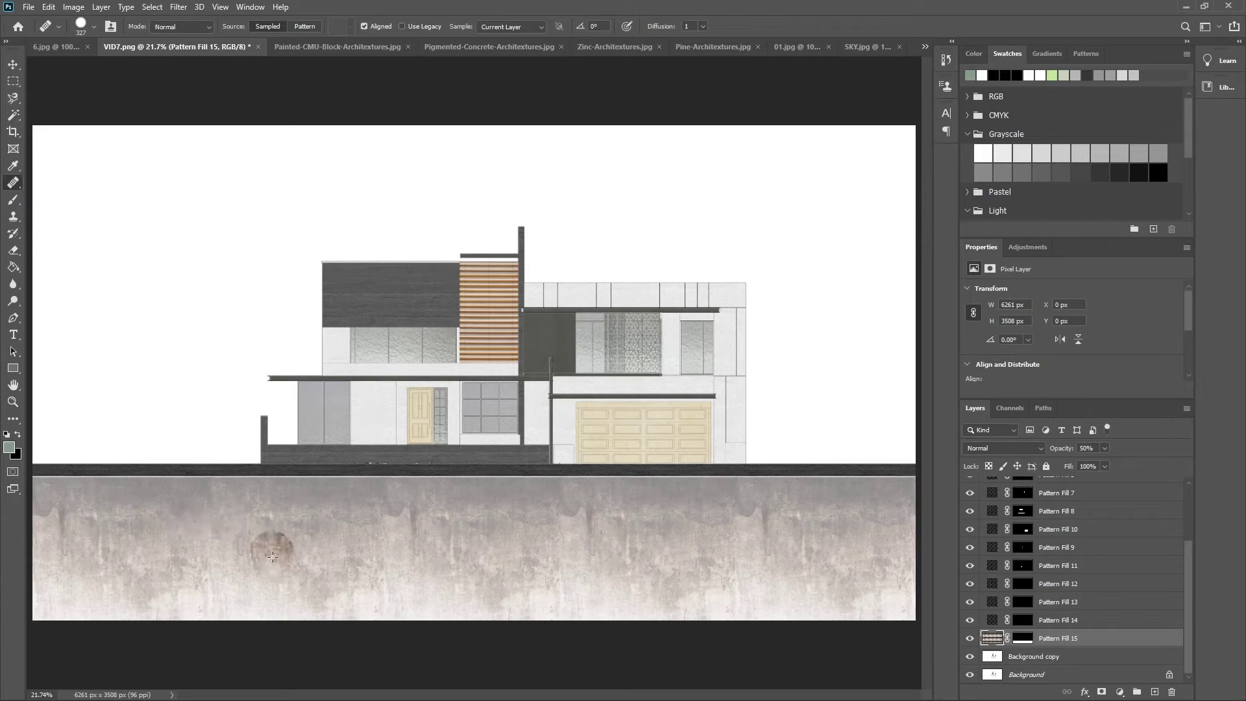
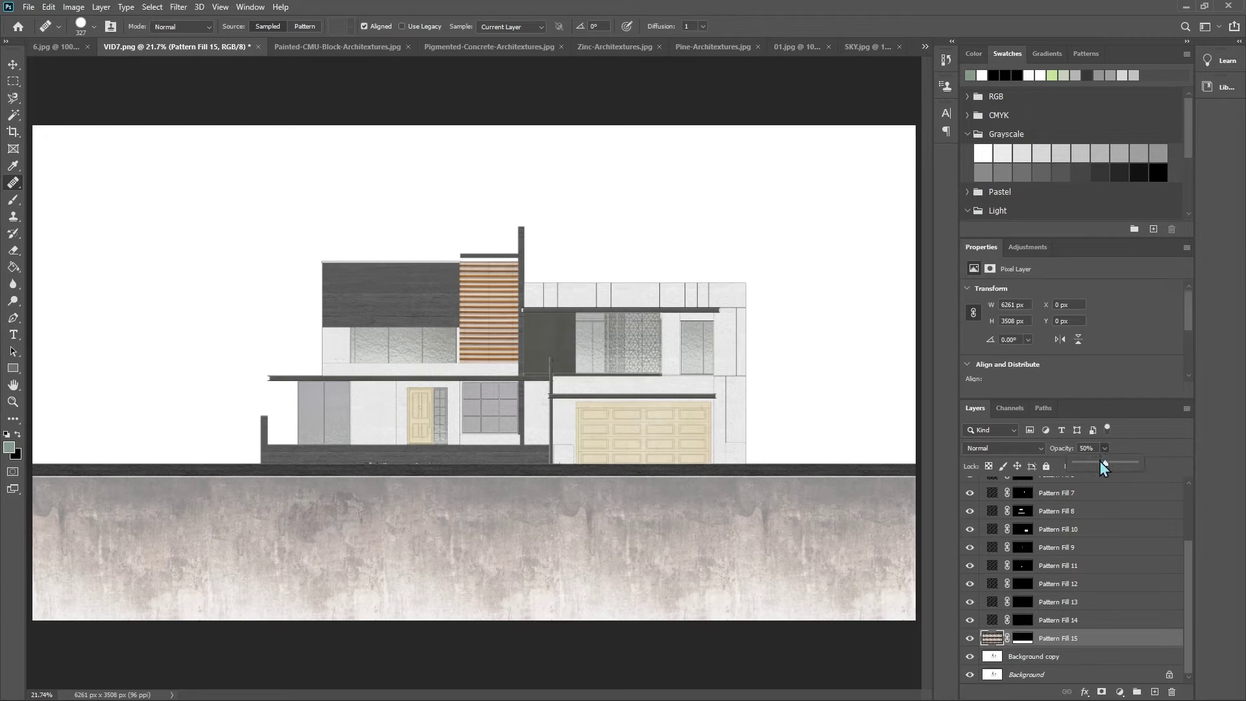
Step: Adjust the ground layer's opacity and heal the dark blotch in the concrete
drag(1099, 460, 1162, 464)
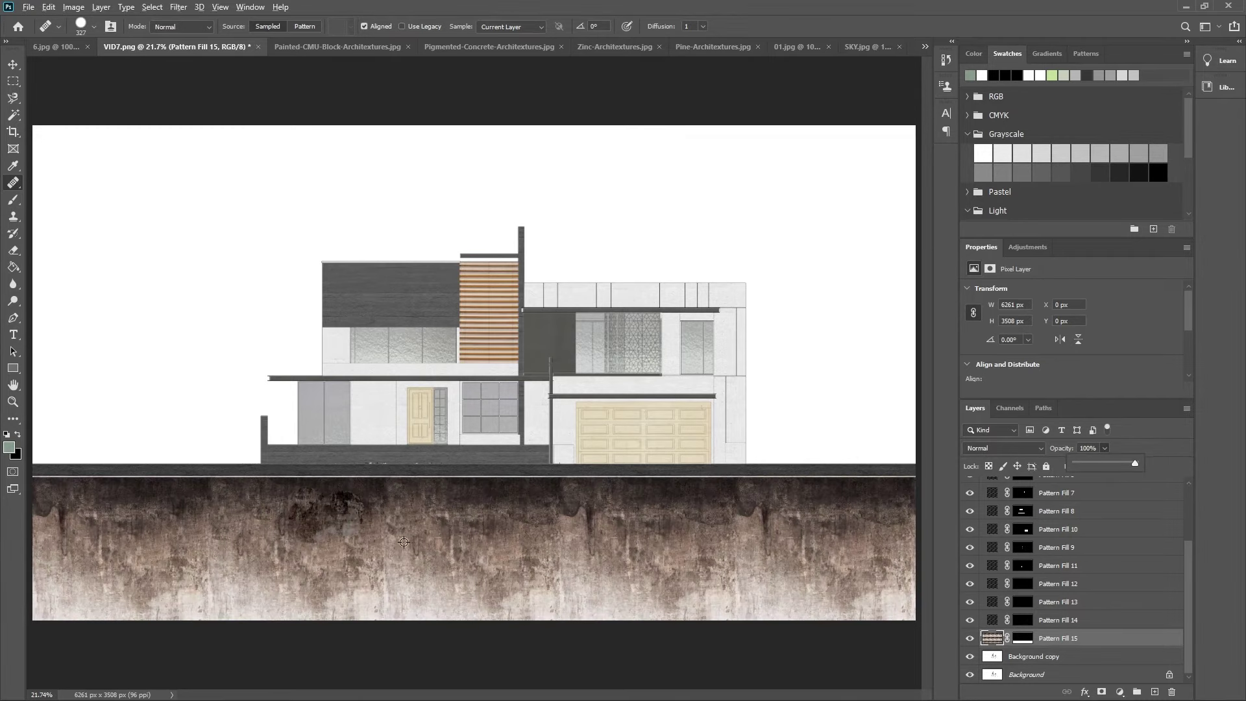
click(402, 541)
mouse_move(351, 530)
mouse_down()
mouse_move(387, 511)
mouse_move(307, 532)
mouse_up()
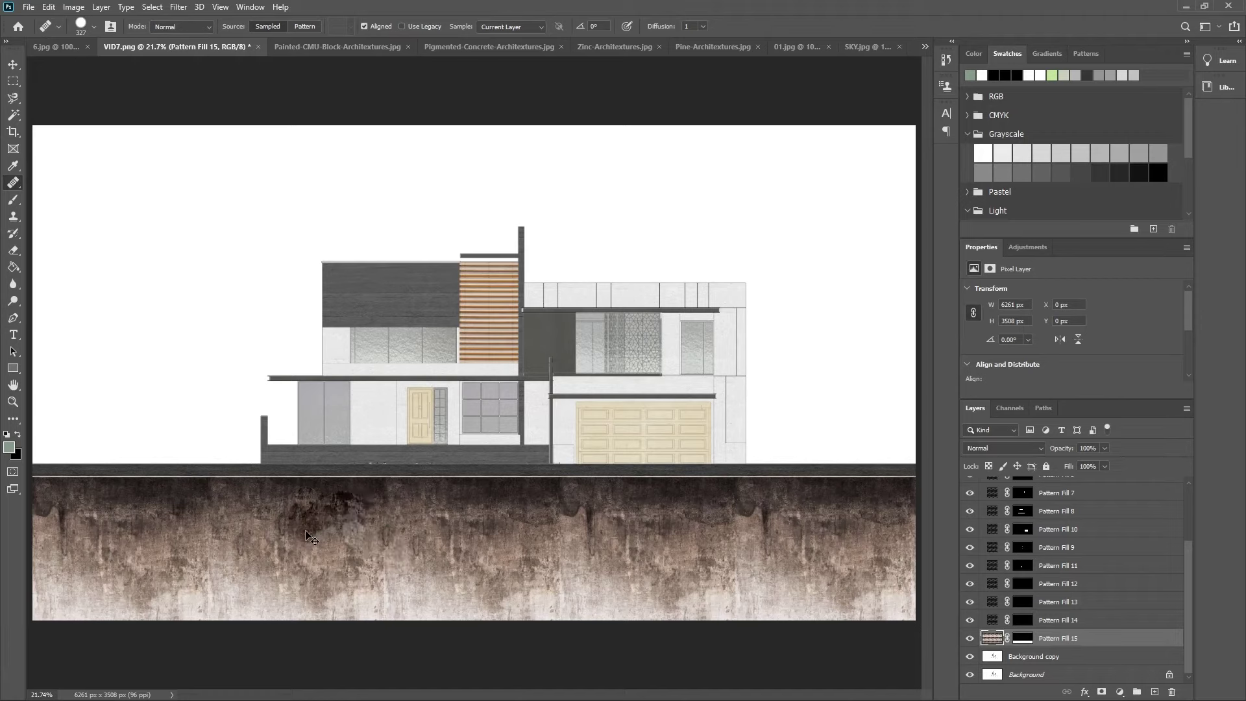
key(5)
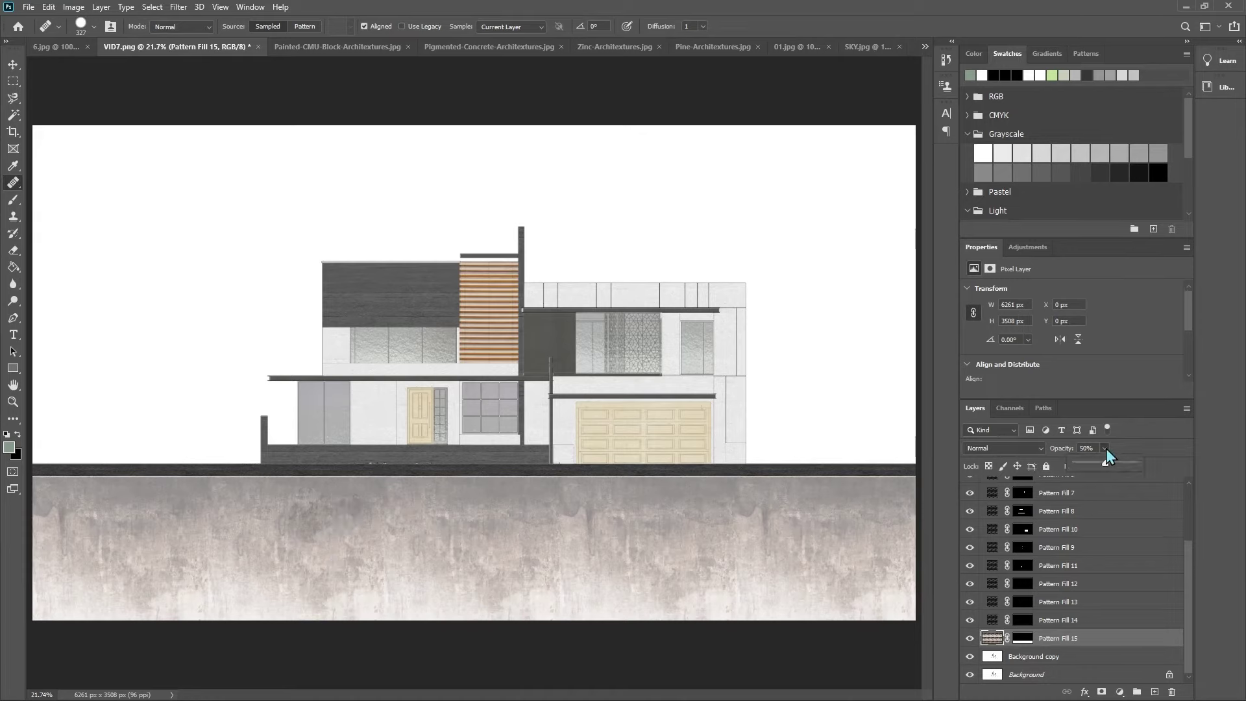
drag(1106, 463, 1174, 463)
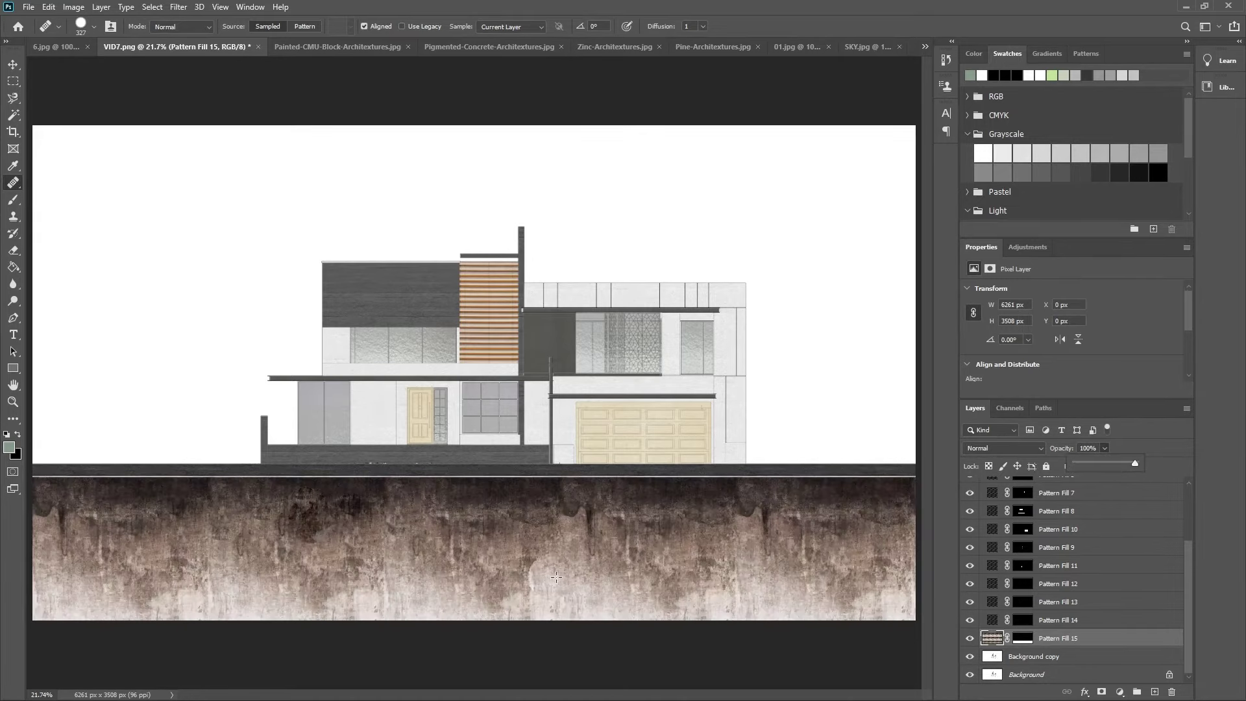
click(577, 515)
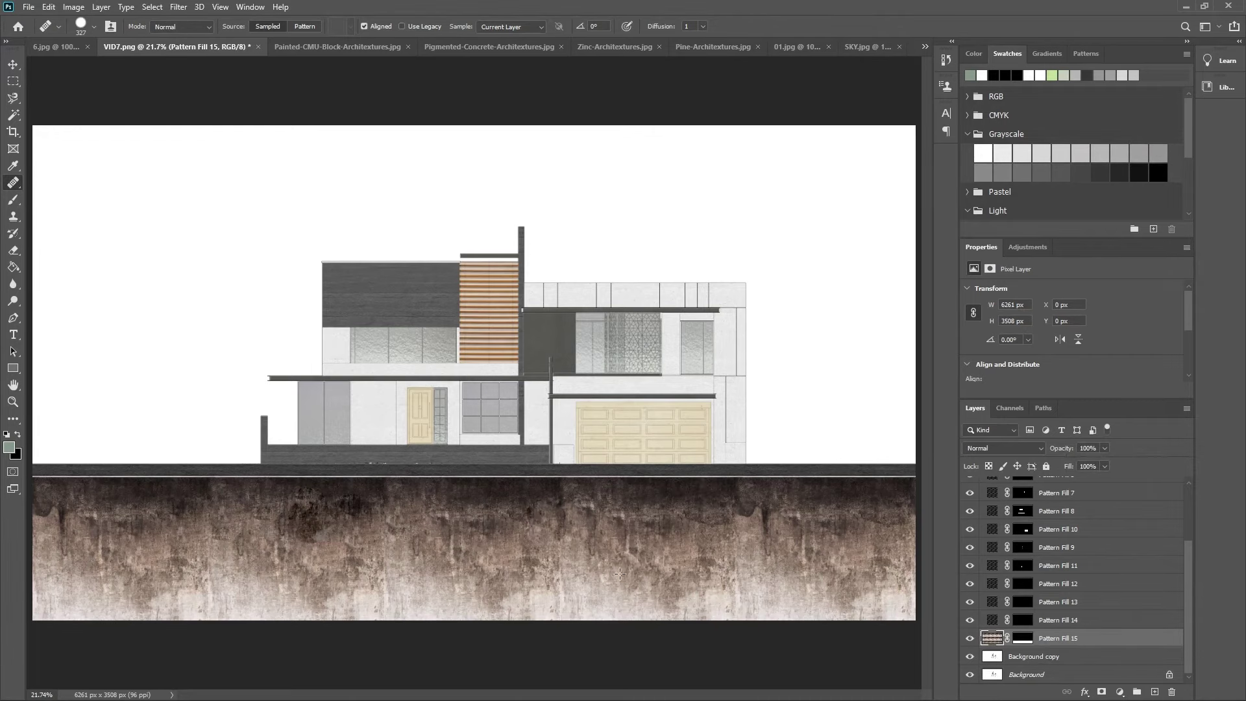
Step: Heal a spot in the concrete strip and sample pinkish-brown and brown ground colours
scroll(673, 513, up, 1)
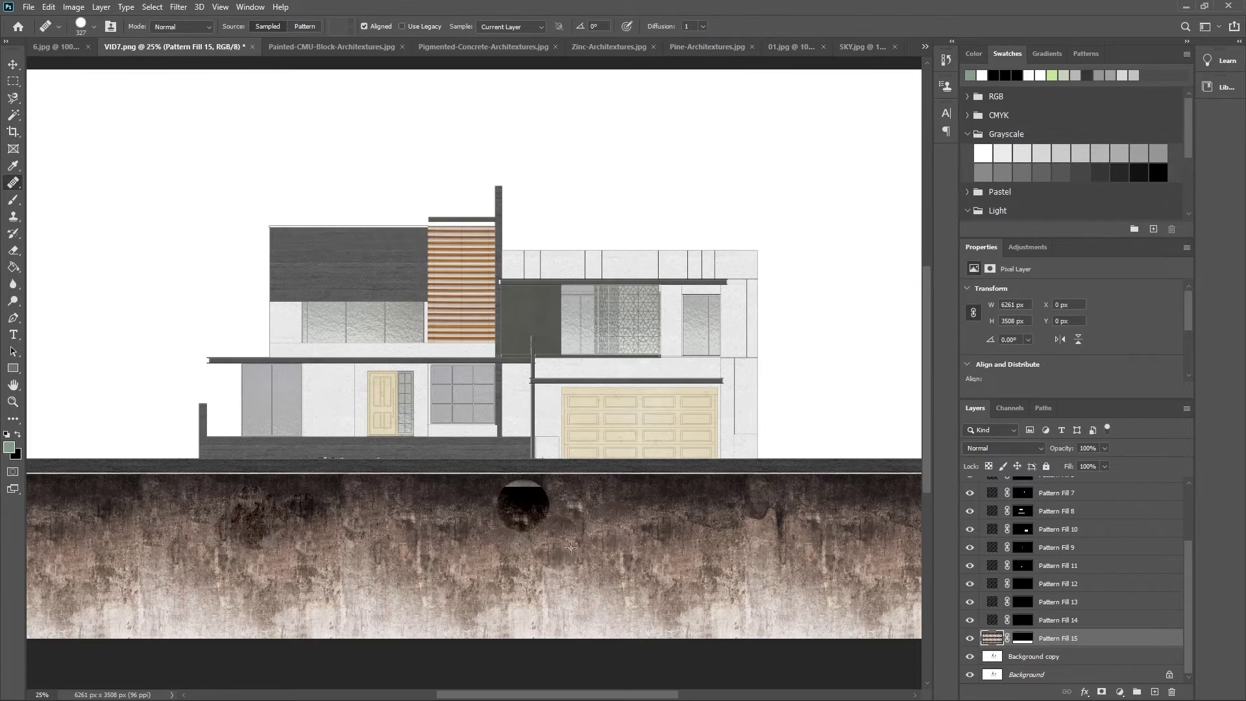
click(755, 525)
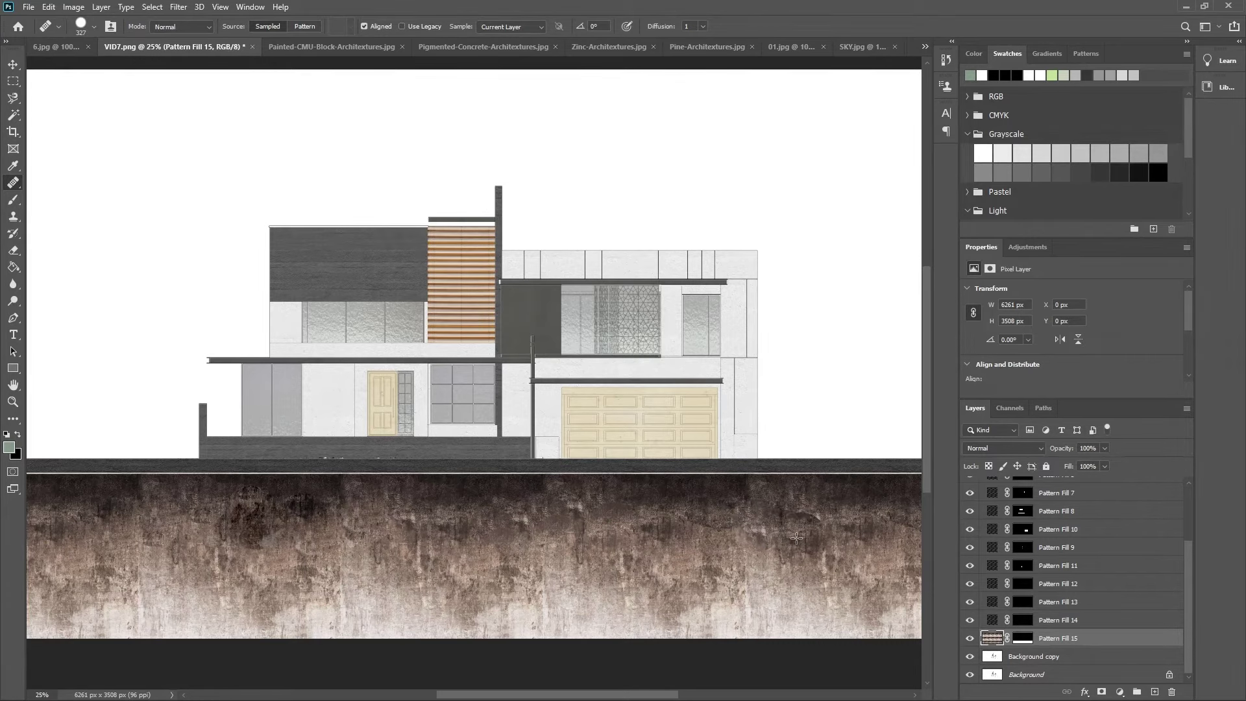
key(z)
alt+click(634, 545)
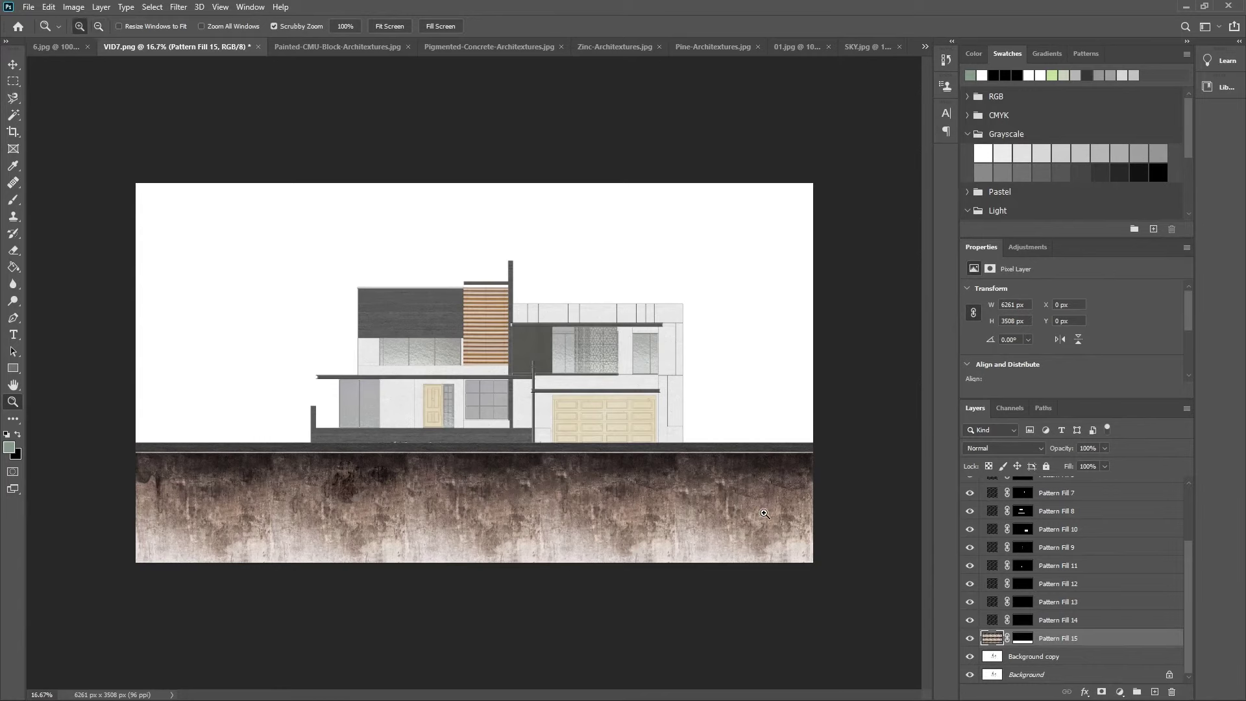
key(b)
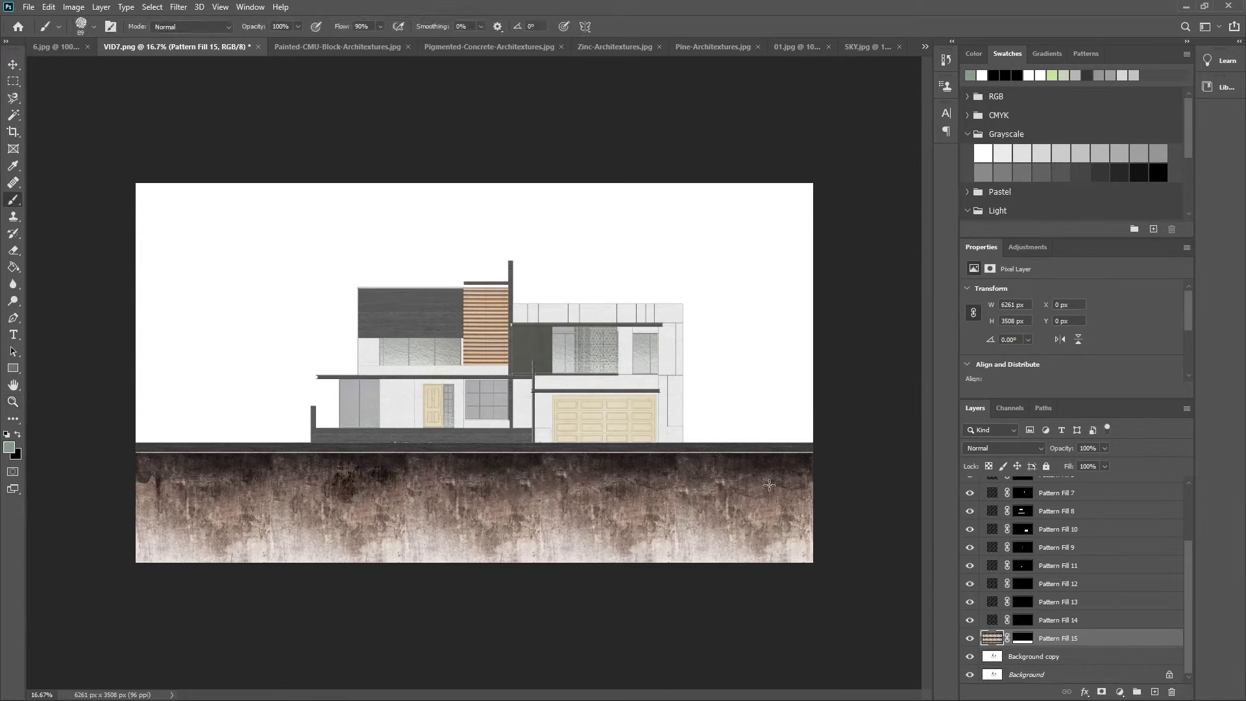
alt+click(795, 494)
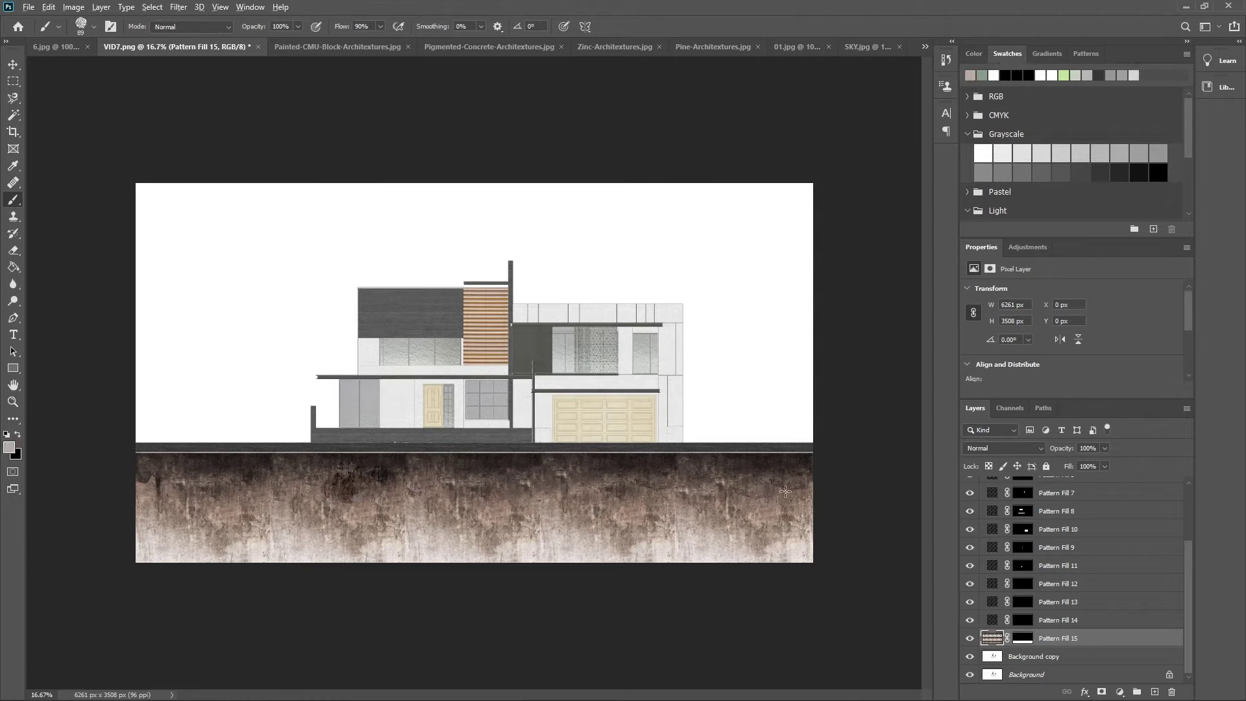
alt+click(752, 496)
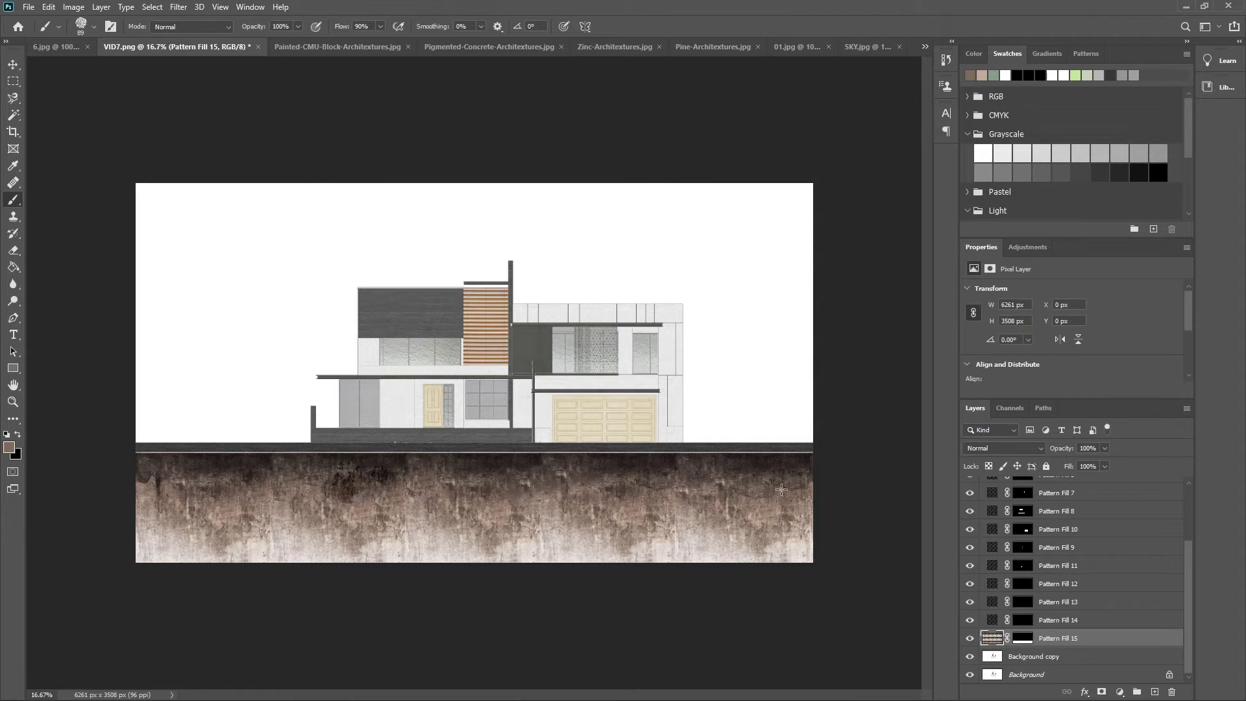
Step: Set Pattern Fill 15's opacity to 50%
click(1104, 448)
drag(1088, 462, 1087, 448)
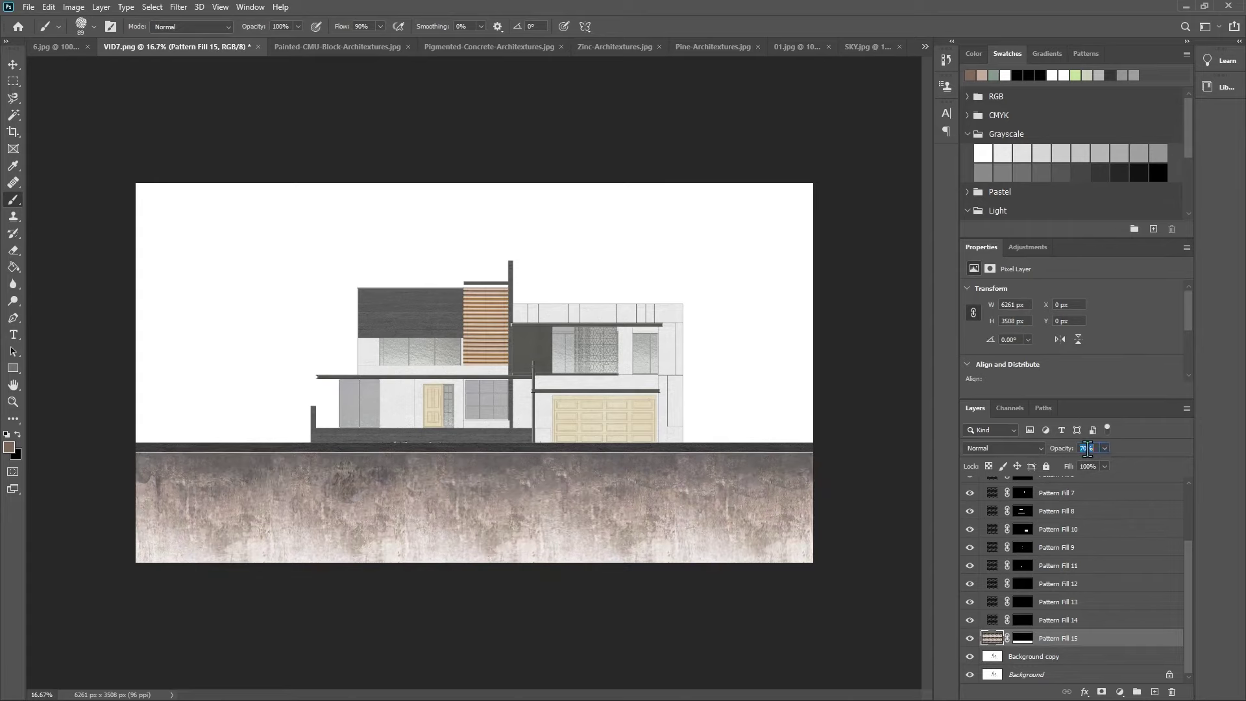
text(50)
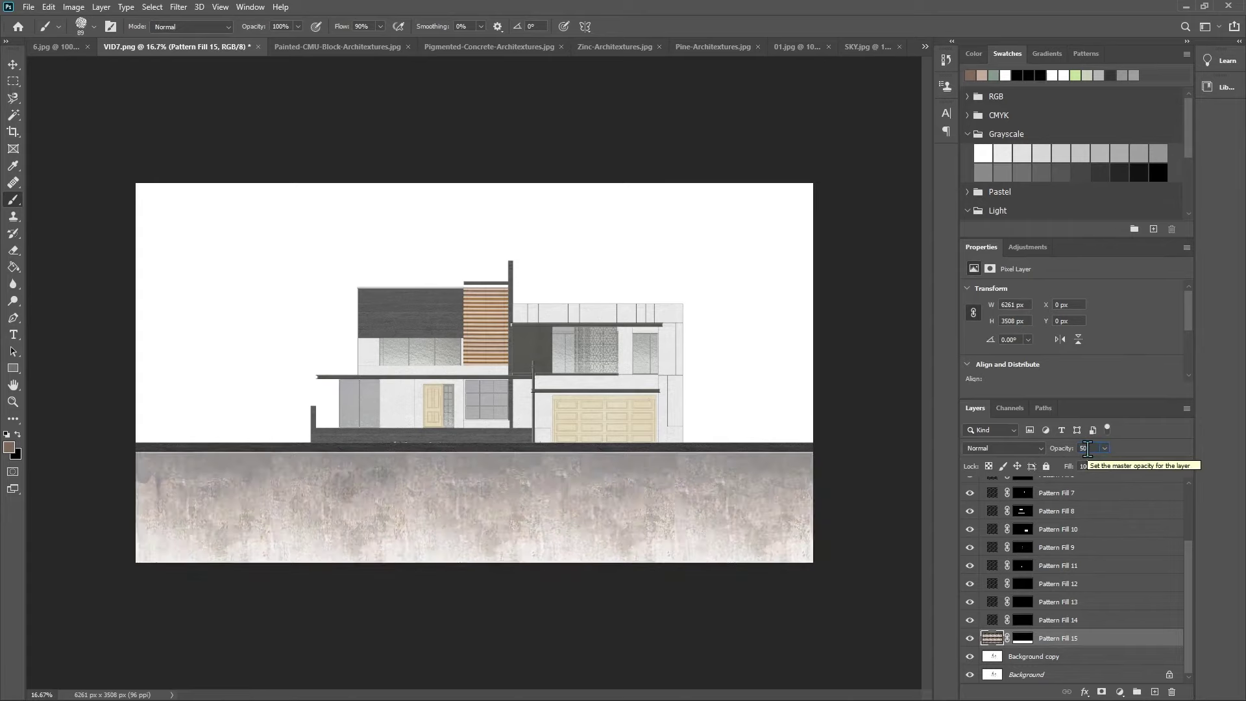
key(Return)
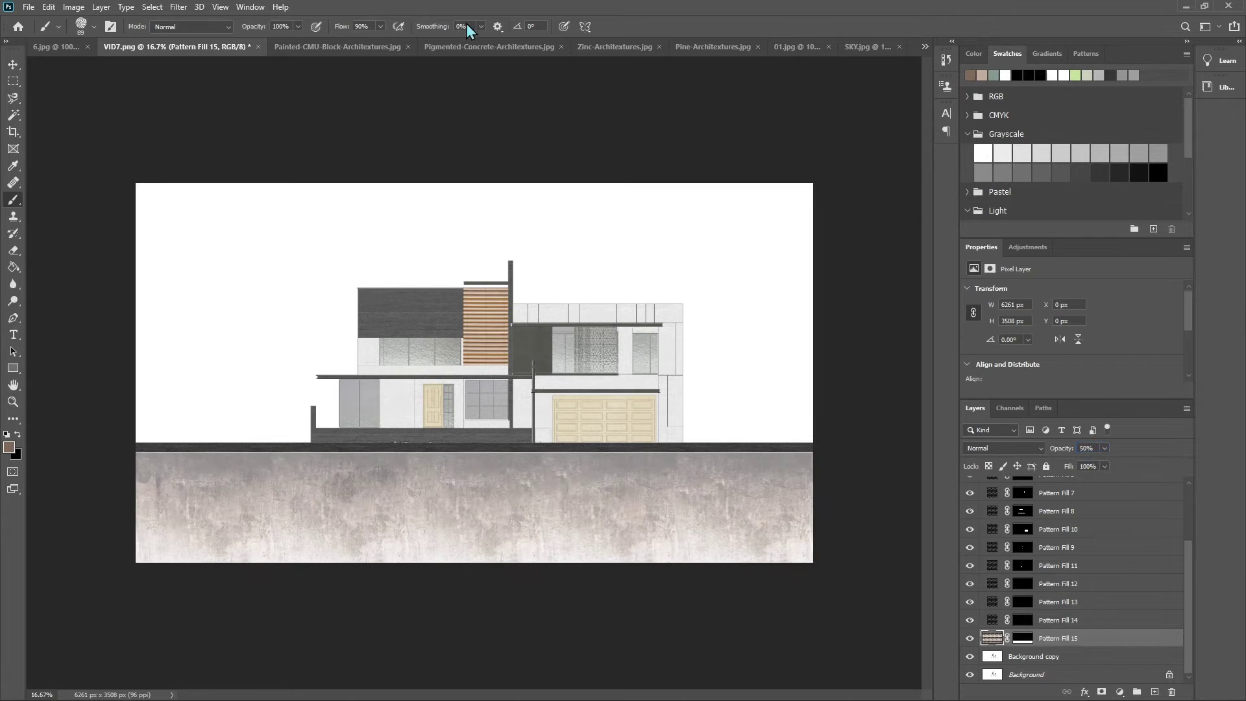
Step: Paste the SKY.jpg image into a Magic Wand selection of Background copy's white background
key(z)
click(396, 26)
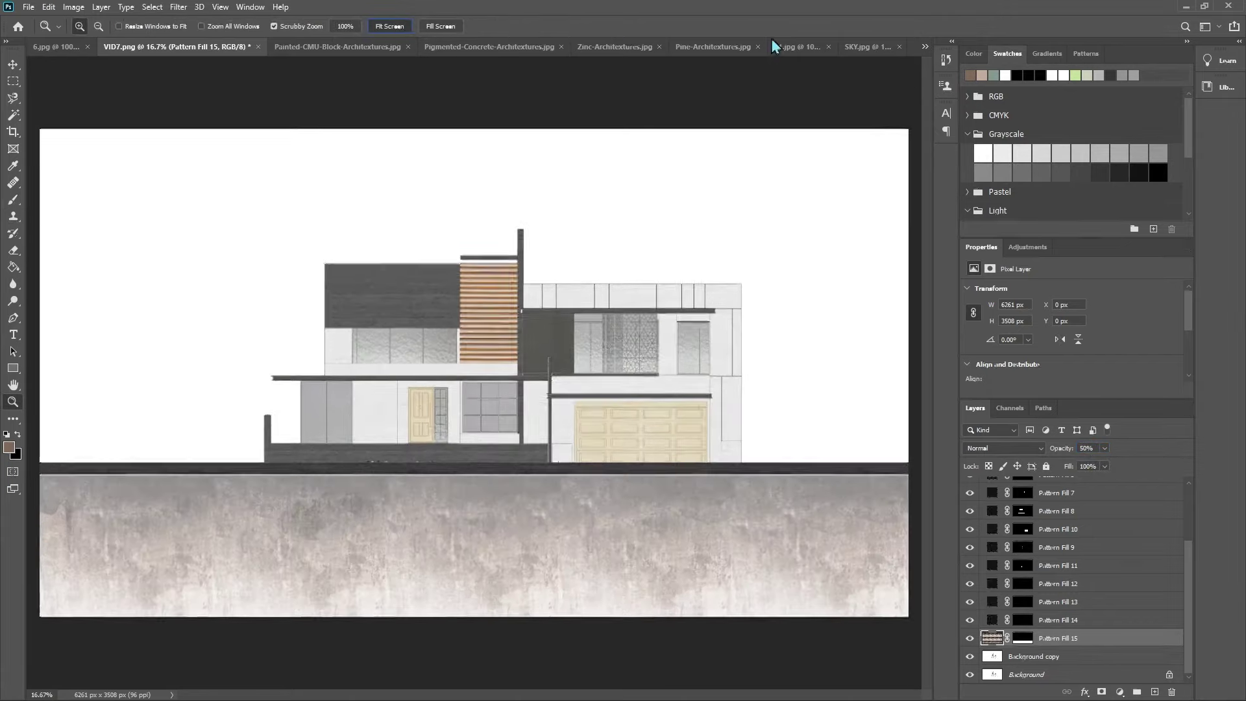
click(850, 46)
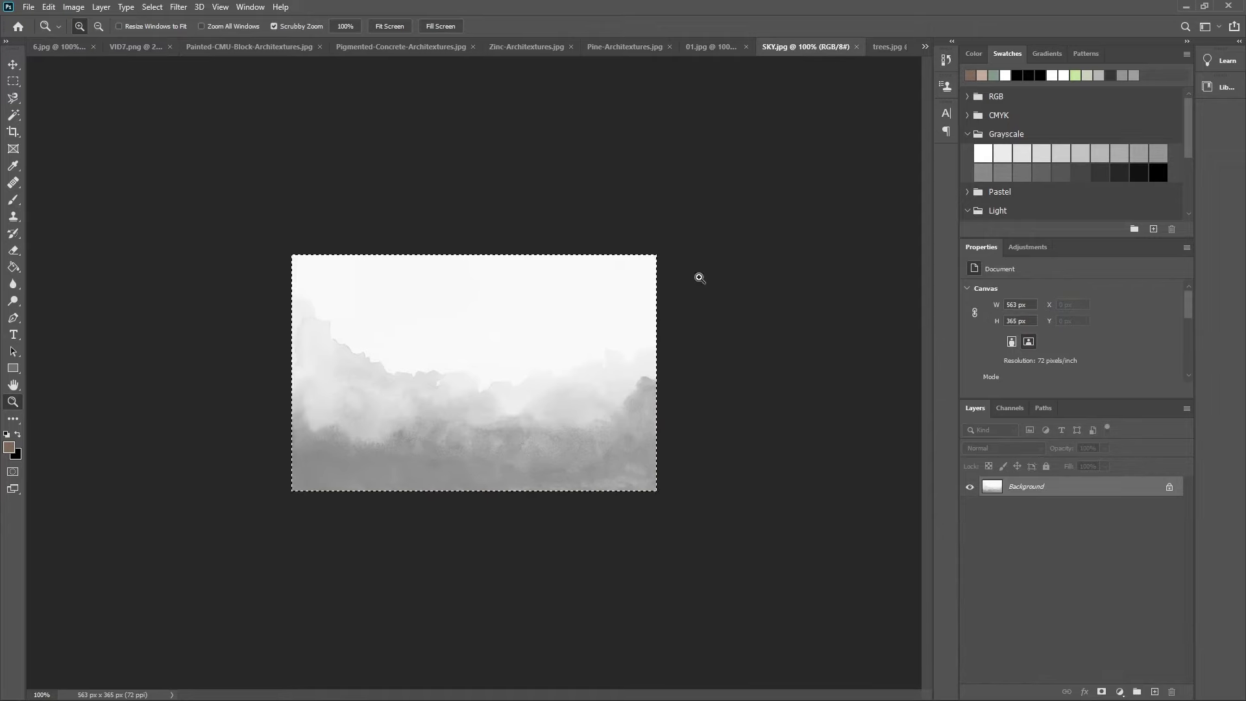
click(120, 46)
key(w)
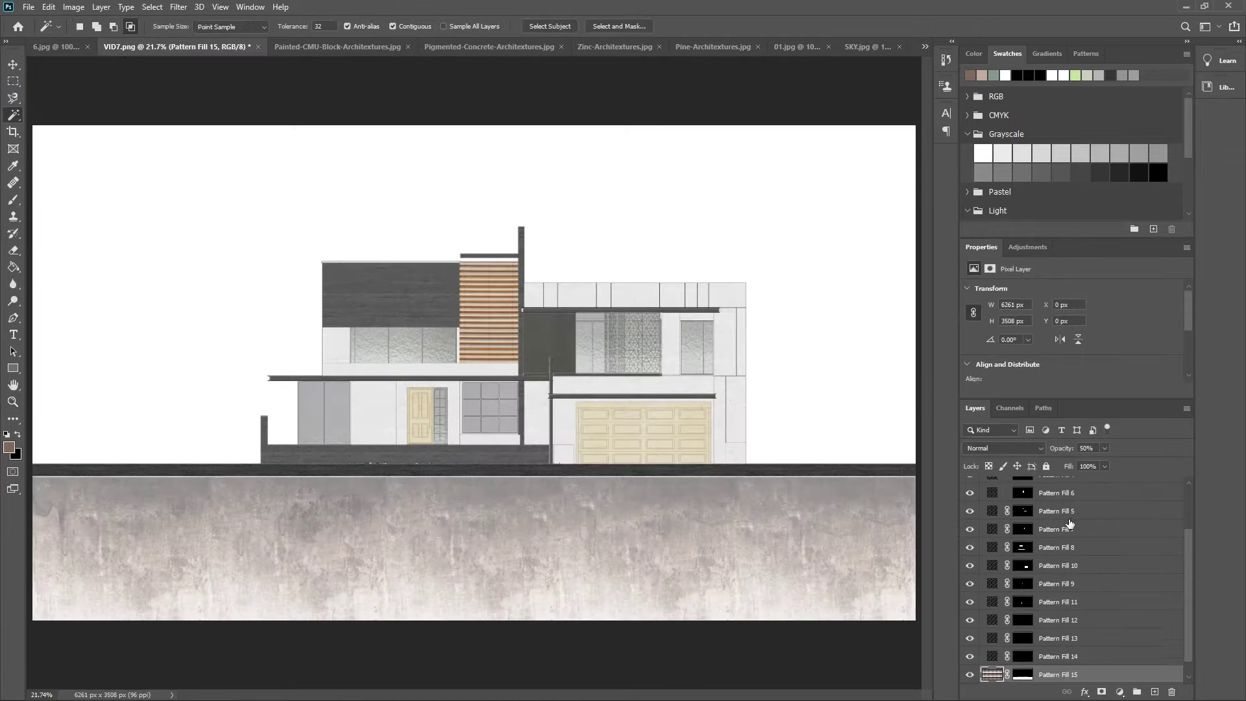
scroll(1085, 604, down, 2)
click(1080, 655)
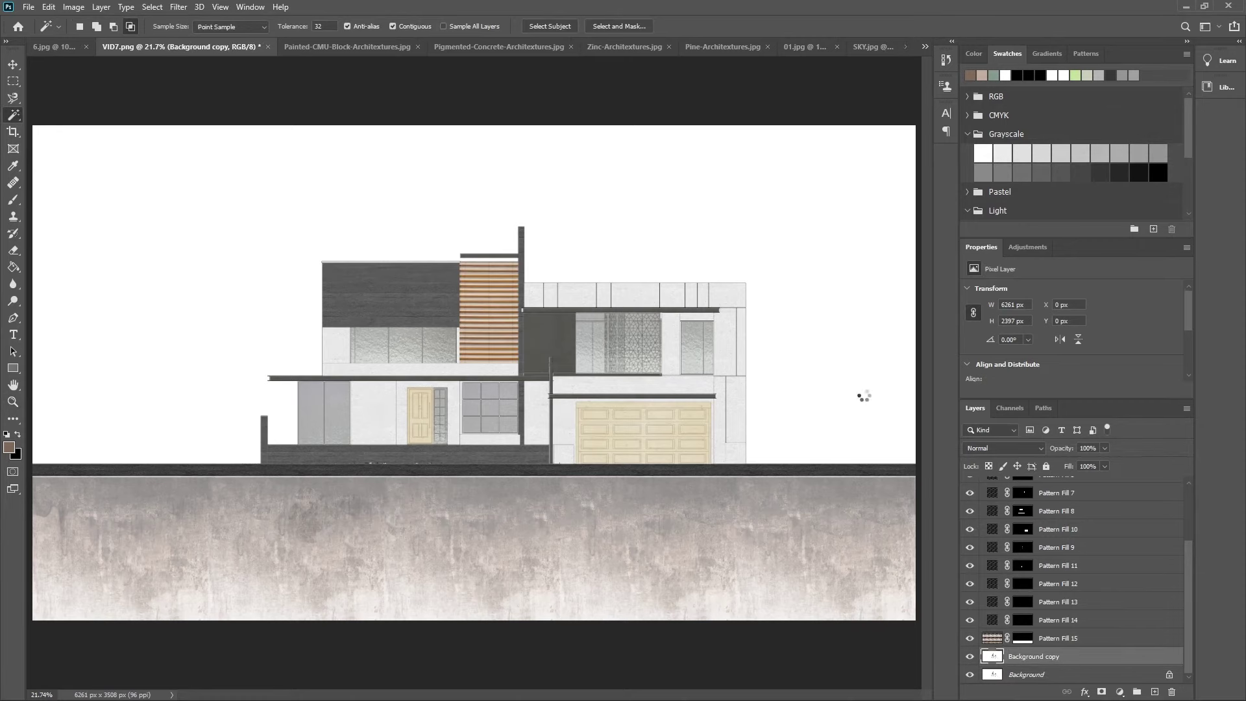
click(863, 397)
key(ctrl+j)
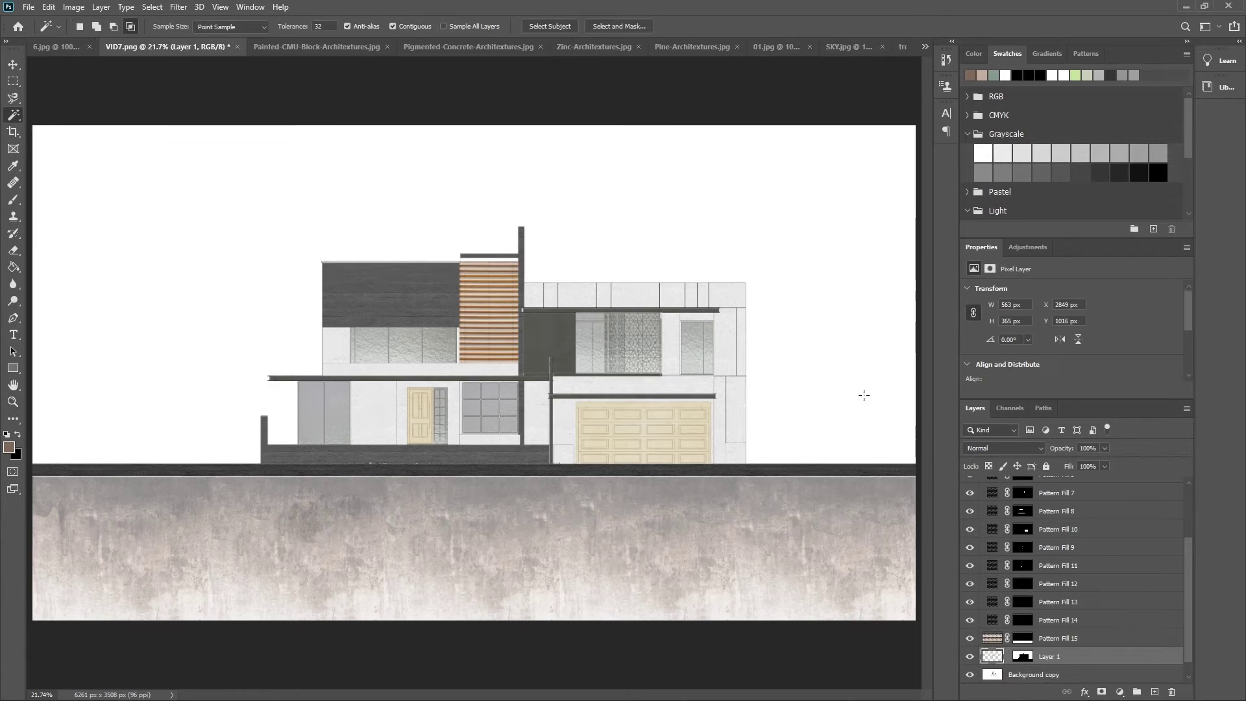
Step: Scale and shift the sky to cover the whole canvas, about 6269 × 4064 px
key(ctrl+t)
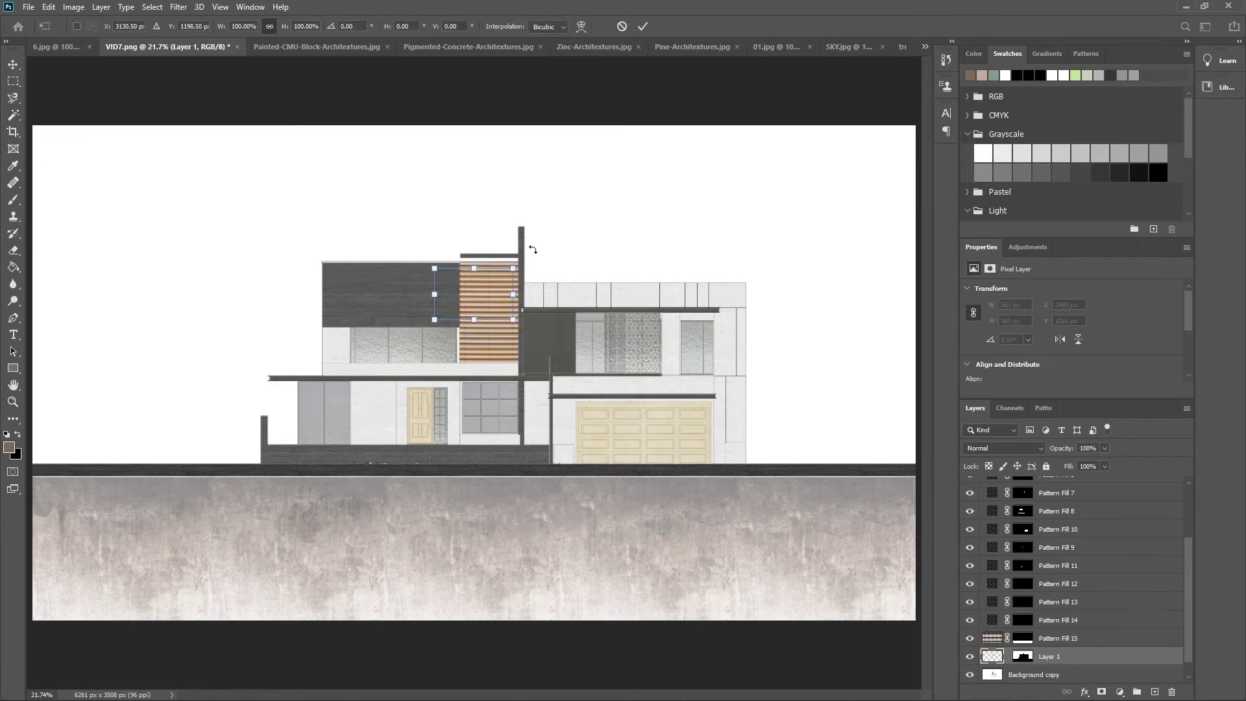
drag(517, 269, 813, 73)
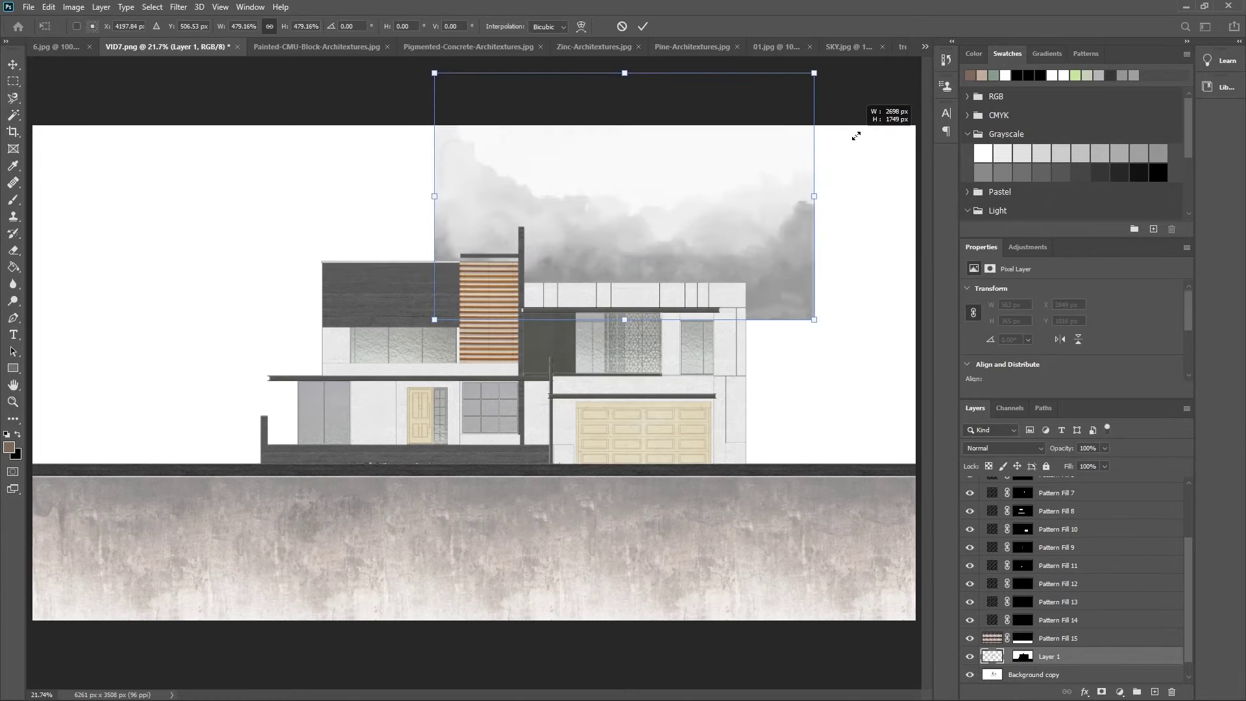
drag(434, 319, 9, 549)
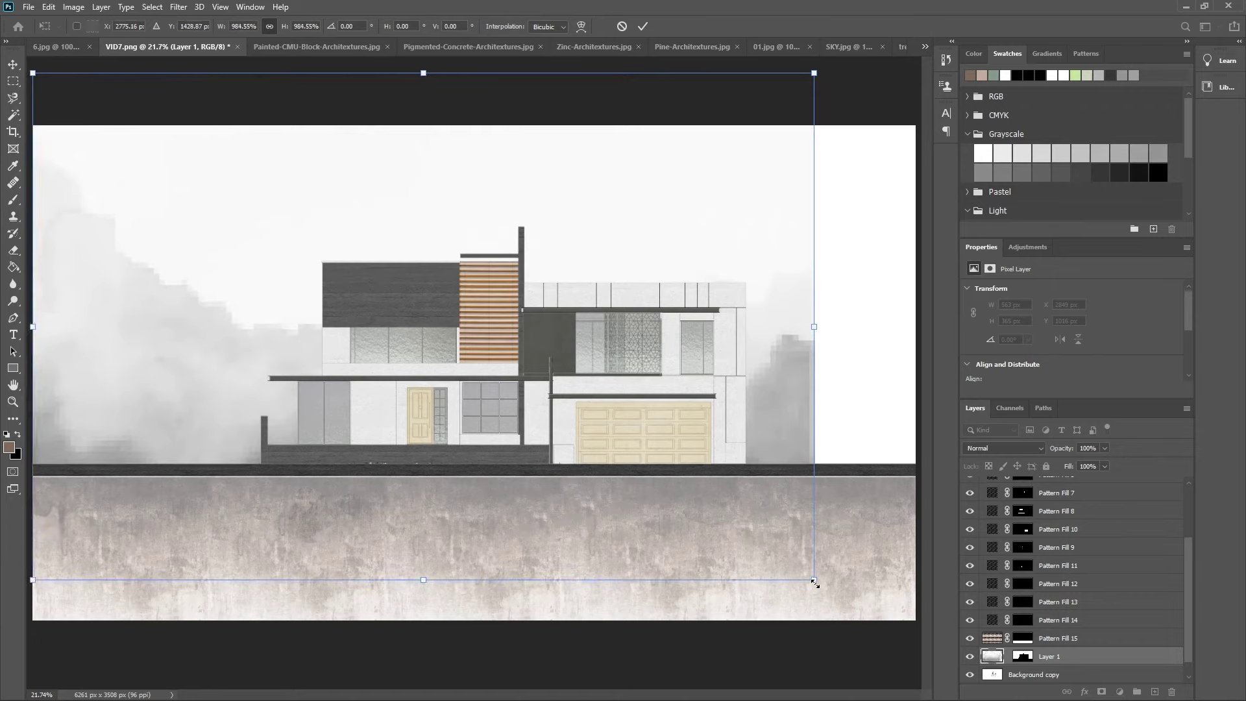
drag(814, 583, 924, 639)
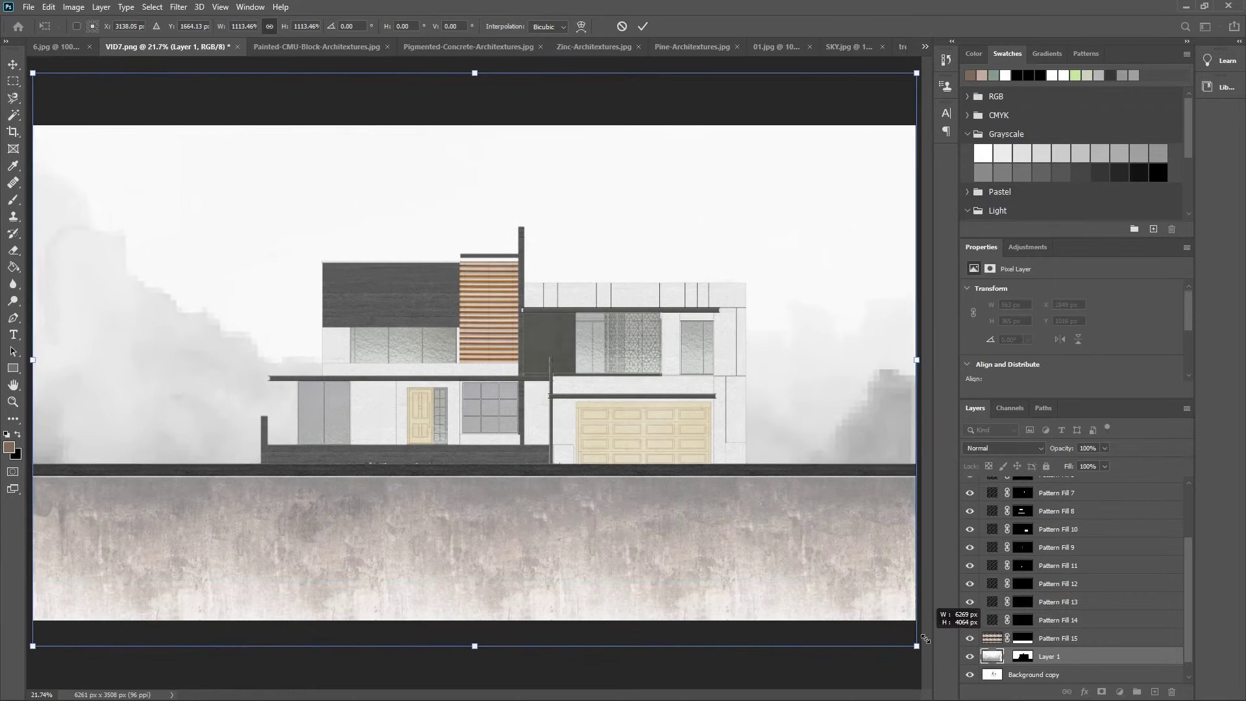
drag(846, 432, 847, 255)
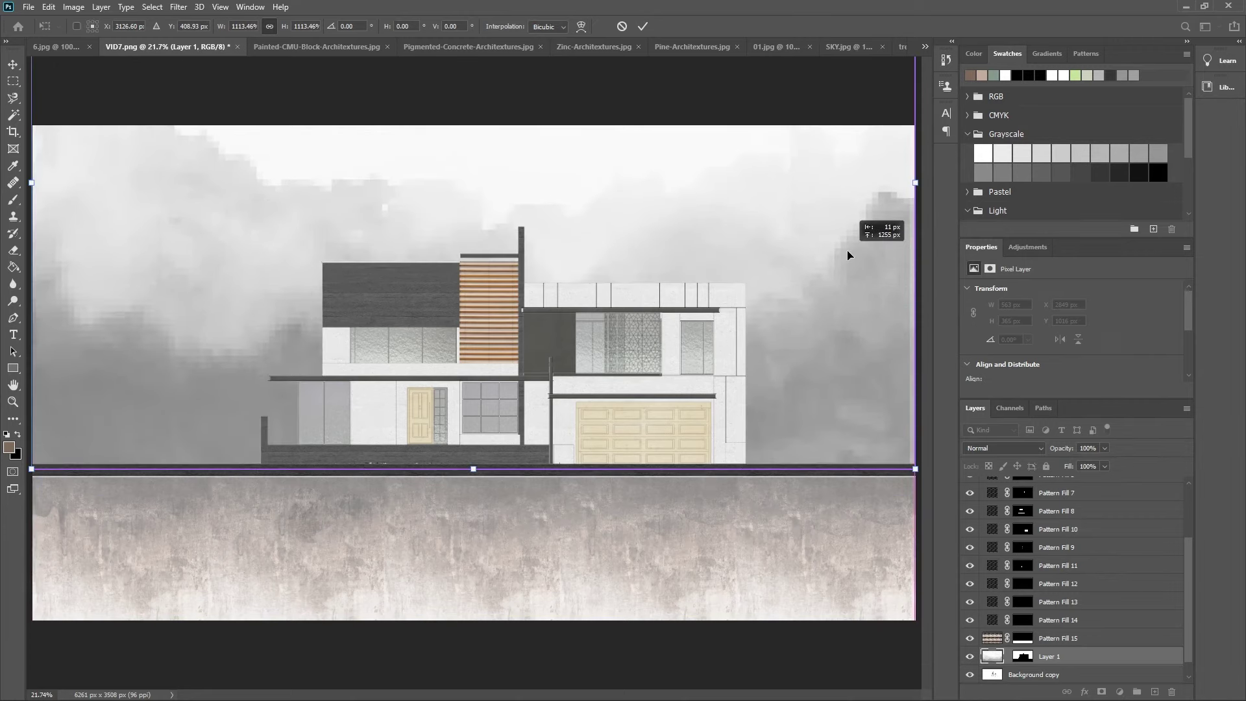
drag(847, 255, 849, 249)
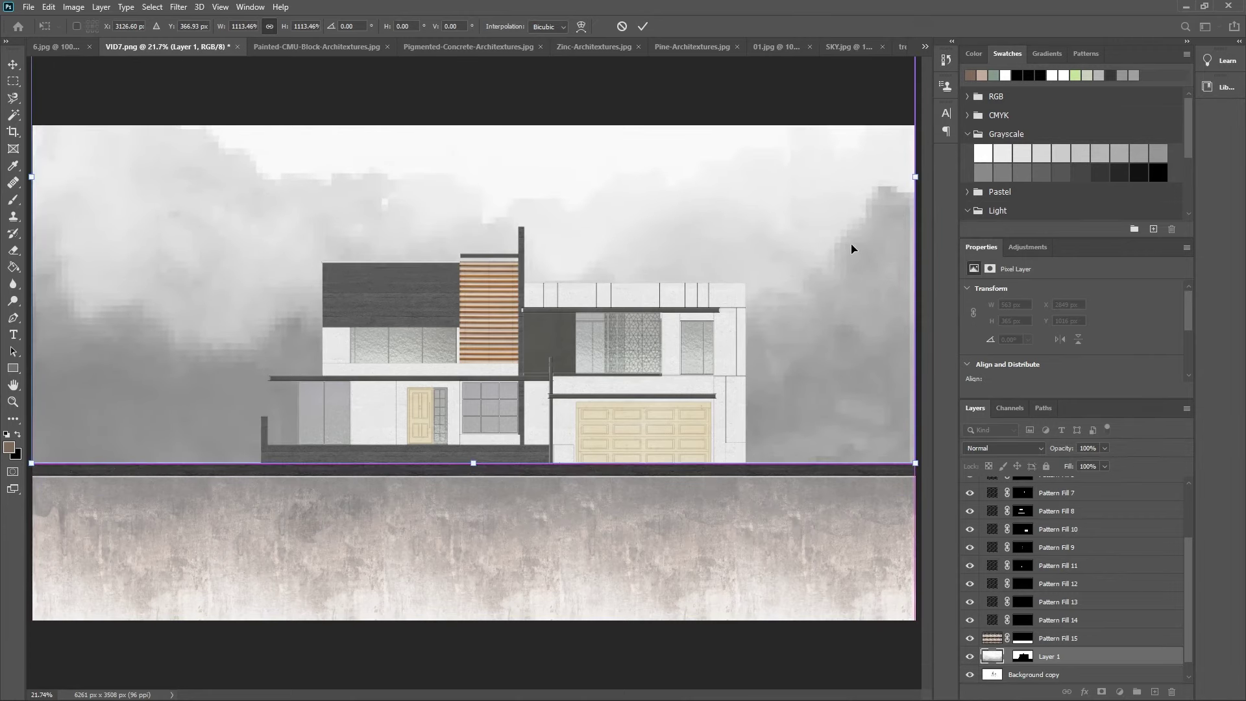
key(Return)
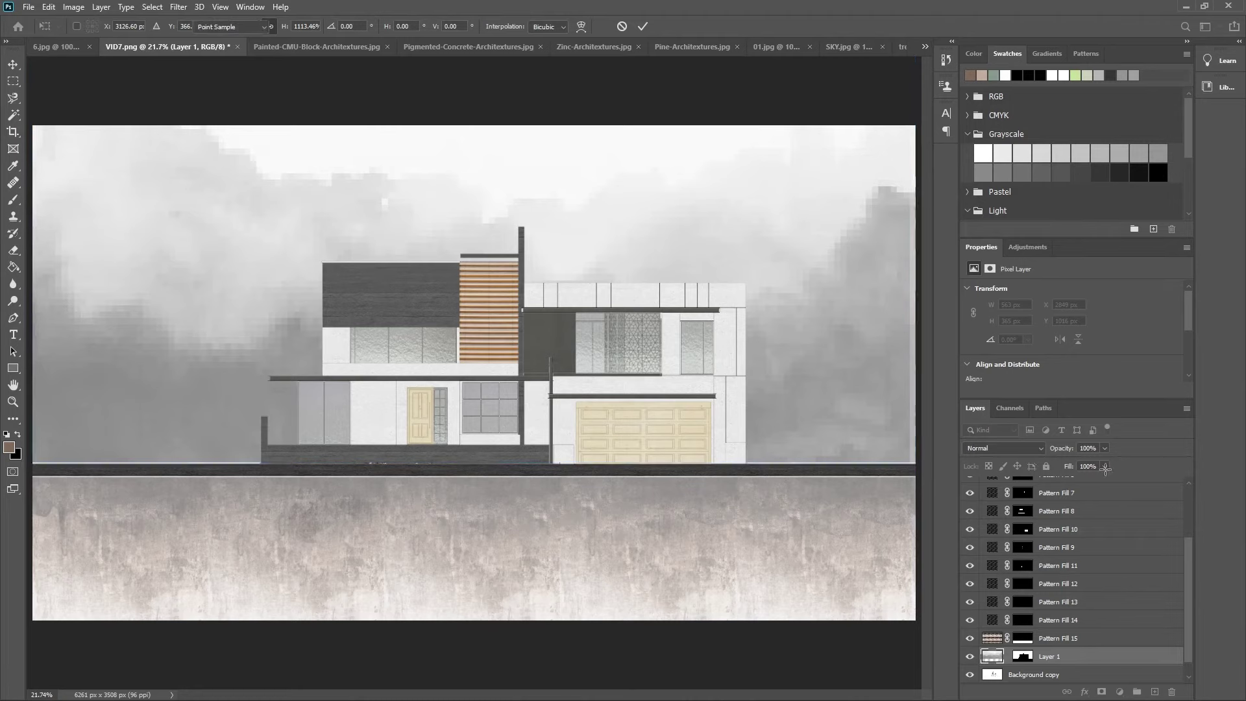
key(w)
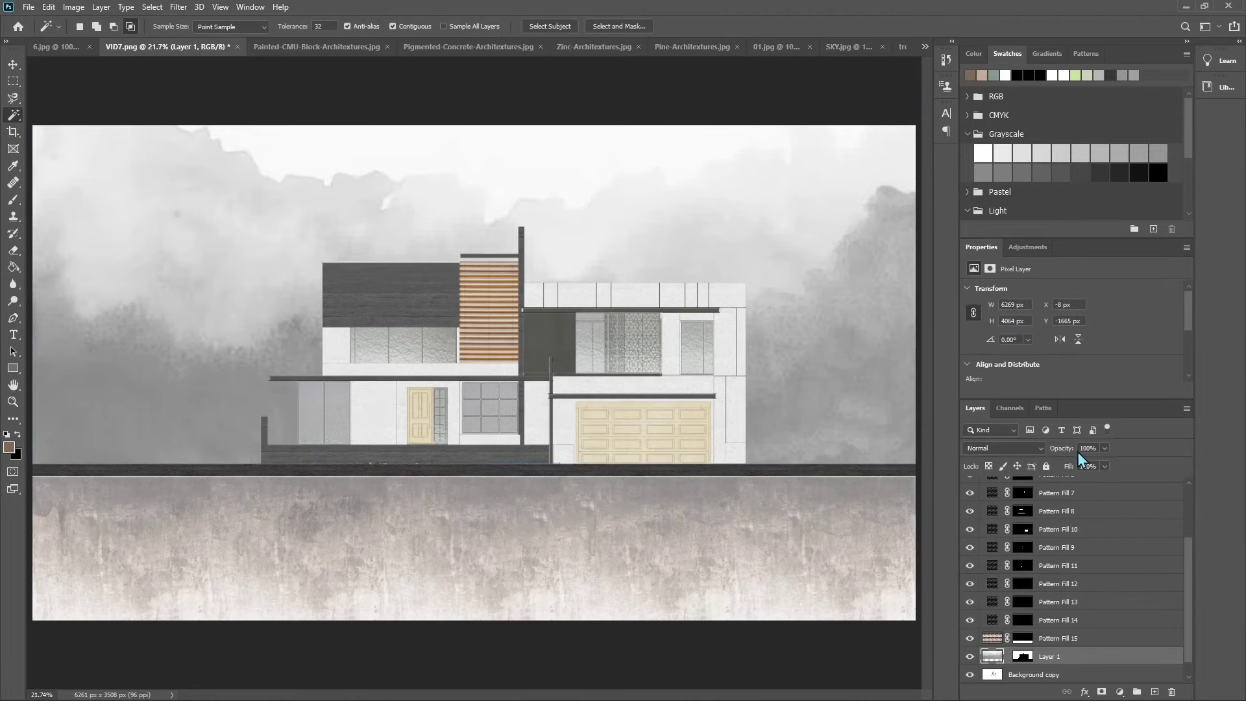
Step: Drag Layer 1's fog lower behind the house and set its opacity to 75%
key(v)
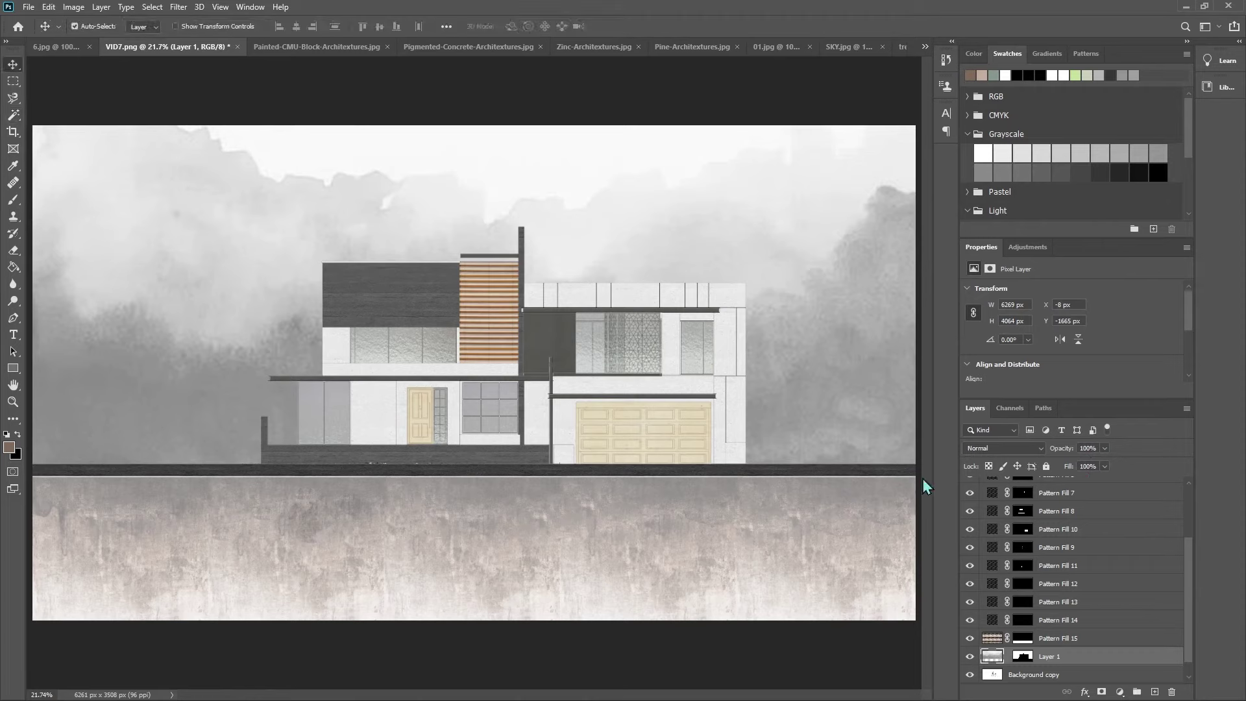
drag(822, 361, 818, 404)
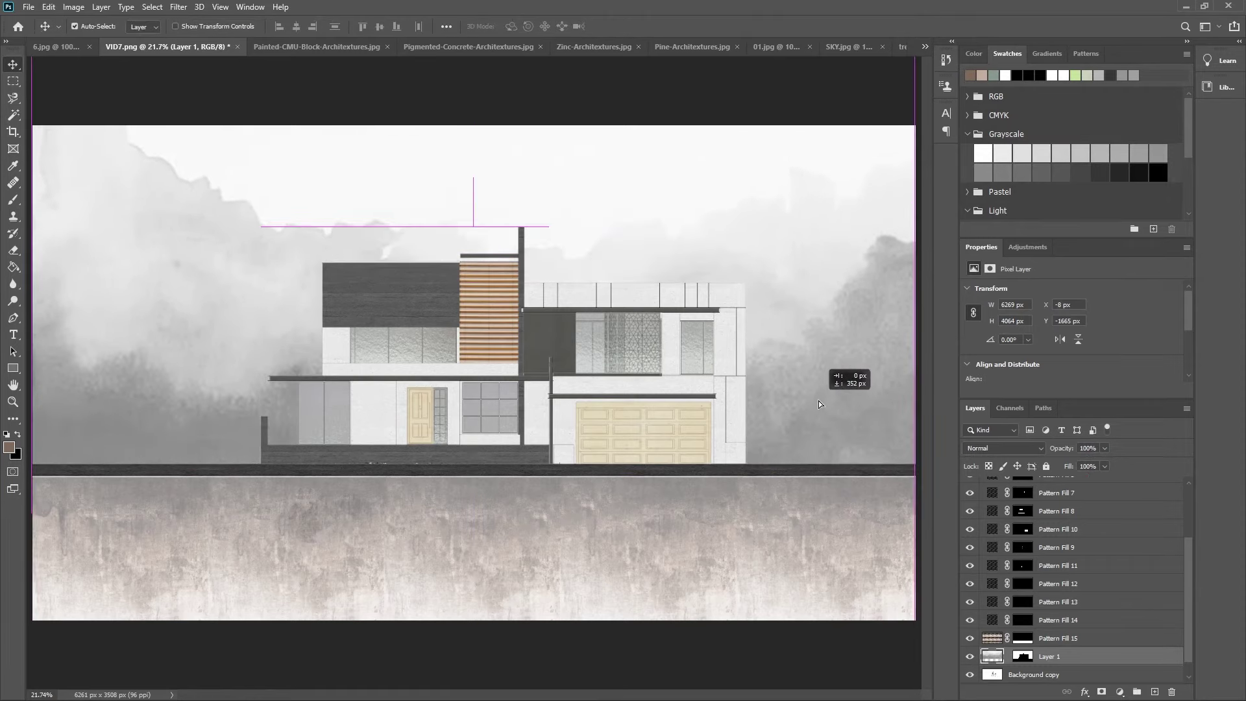
drag(818, 404, 819, 401)
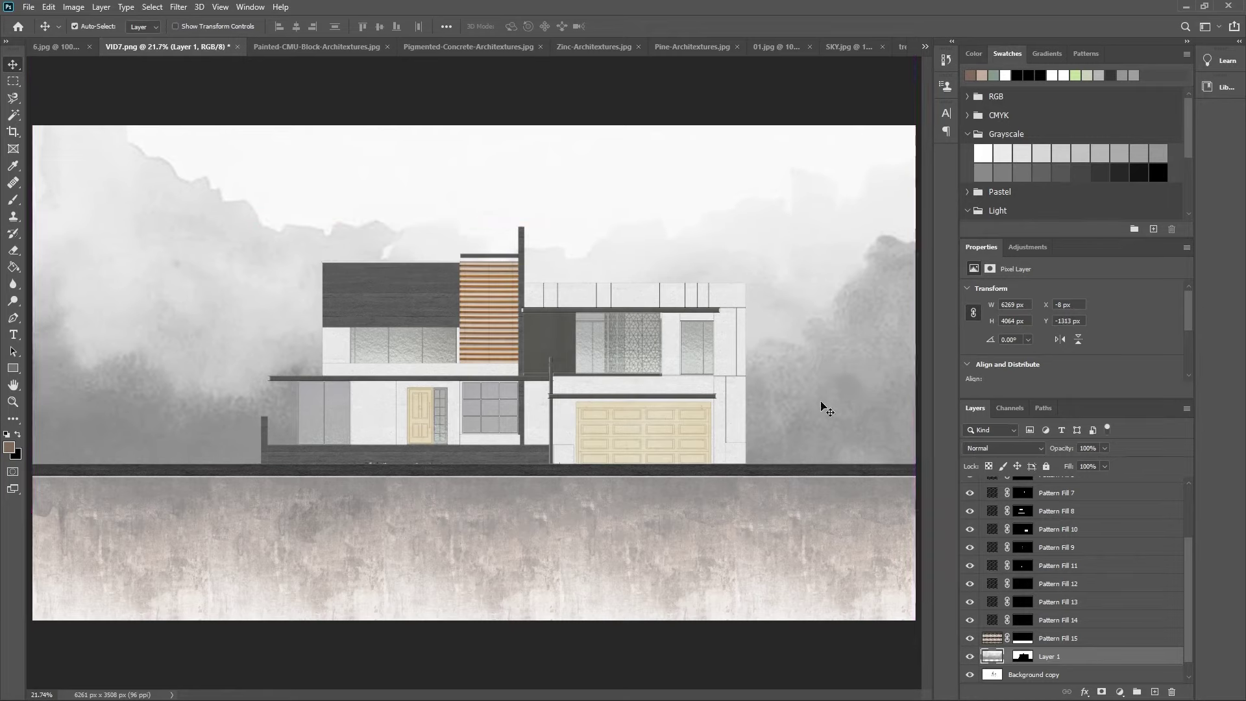
click(1104, 448)
drag(1102, 464, 1093, 460)
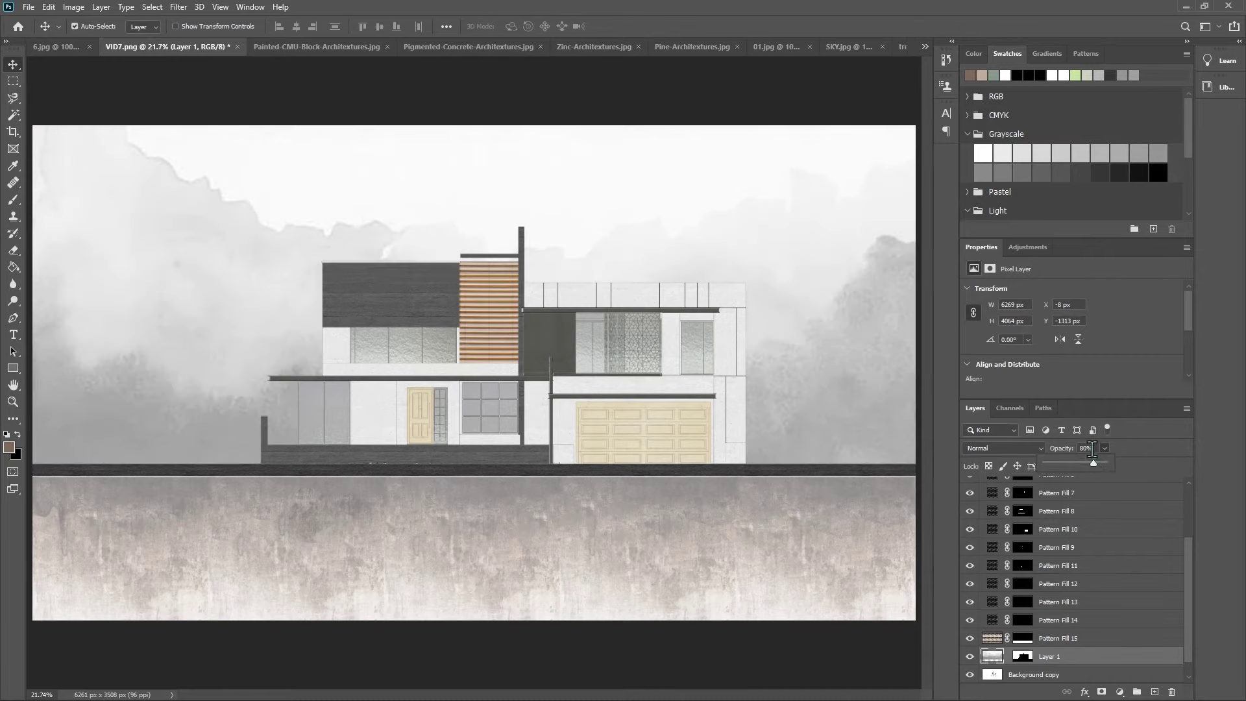
click(1089, 447)
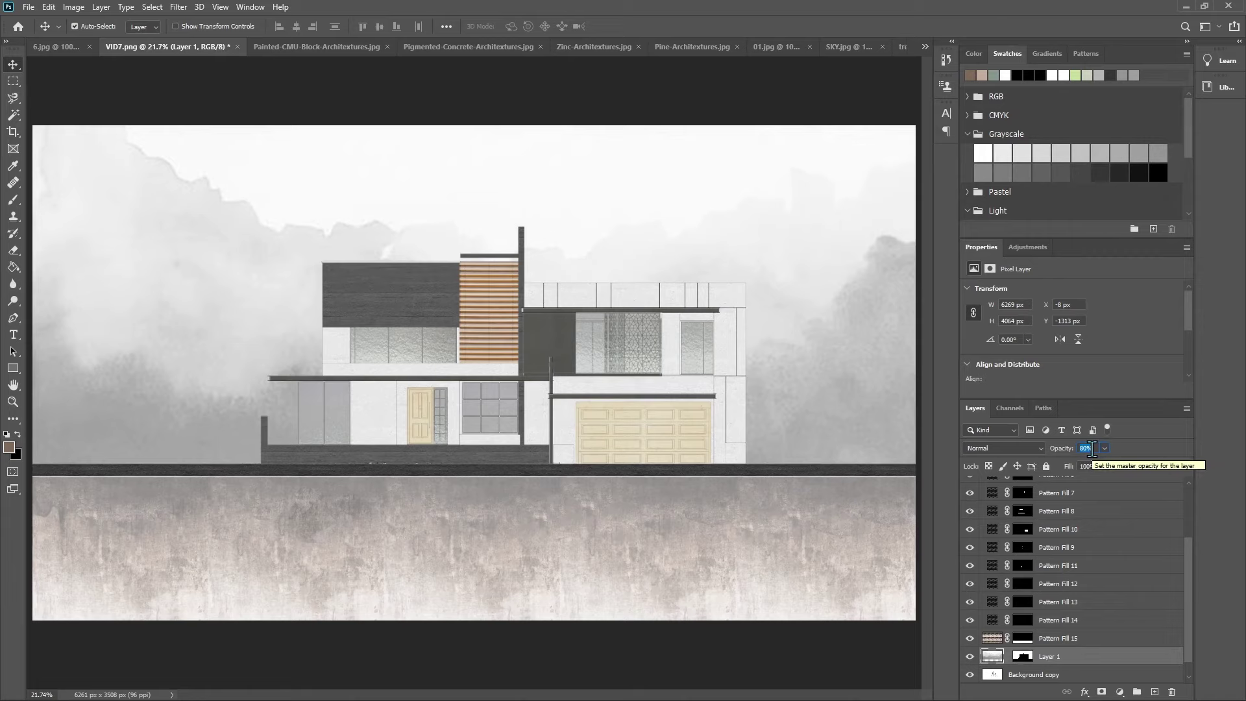
text(75)
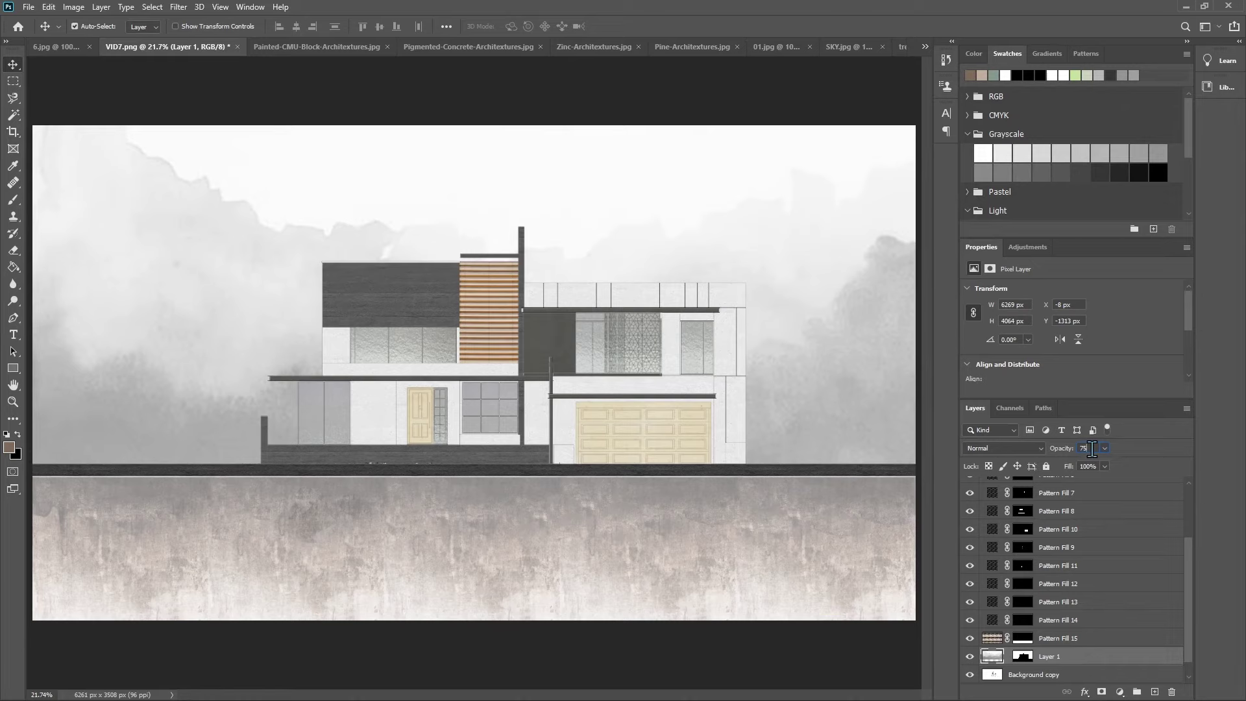
key(Return)
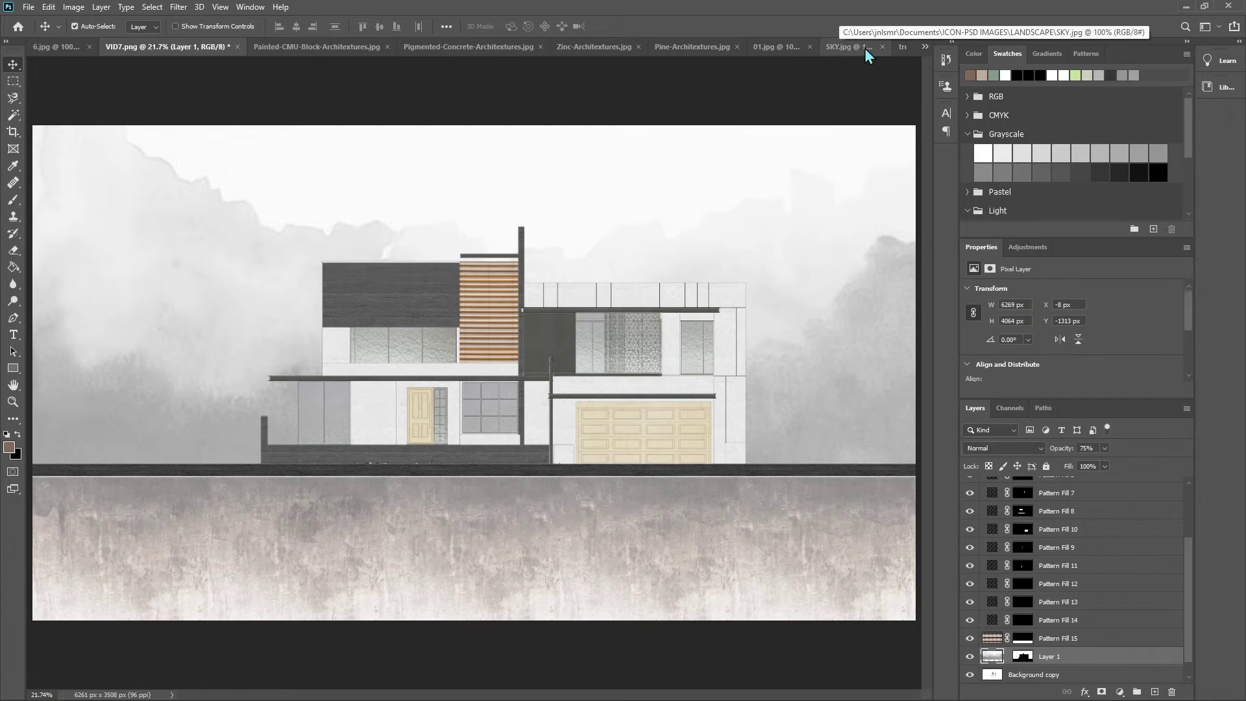
click(902, 48)
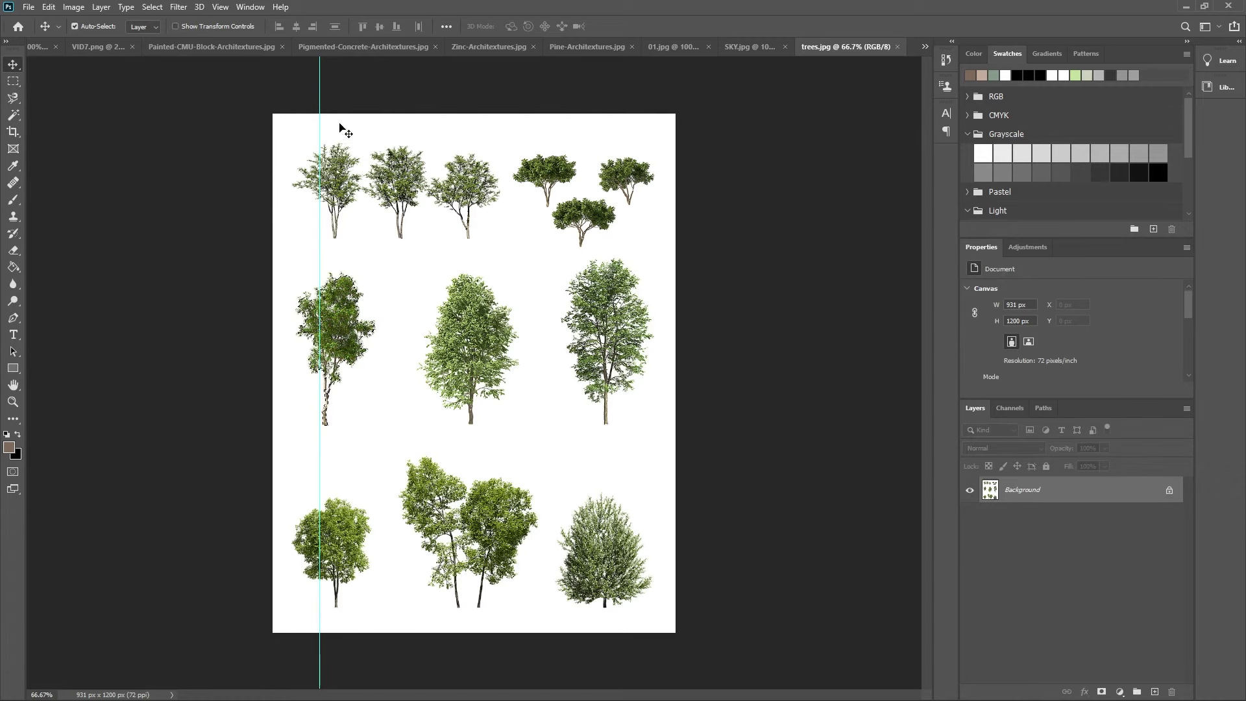
click(92, 48)
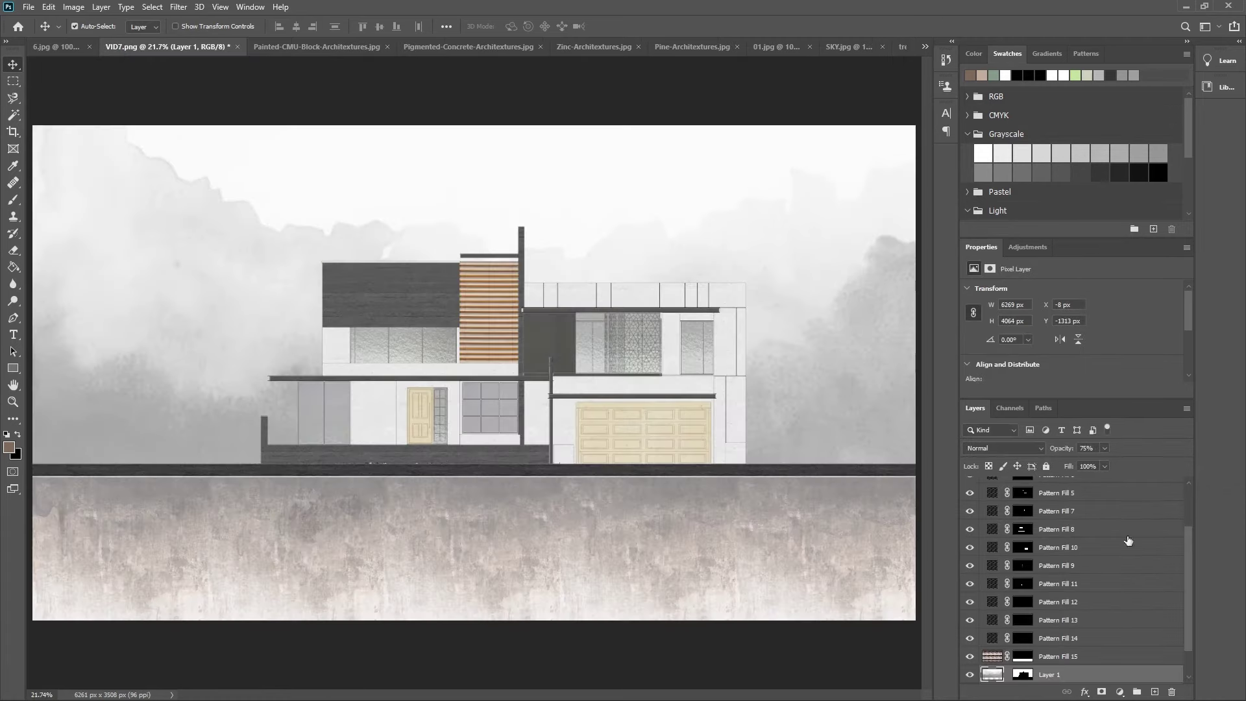
Step: Paste a tree into the sky selection and enlarge it to the ground line left of the house
scroll(1072, 672, down, 2)
click(1073, 657)
key(w)
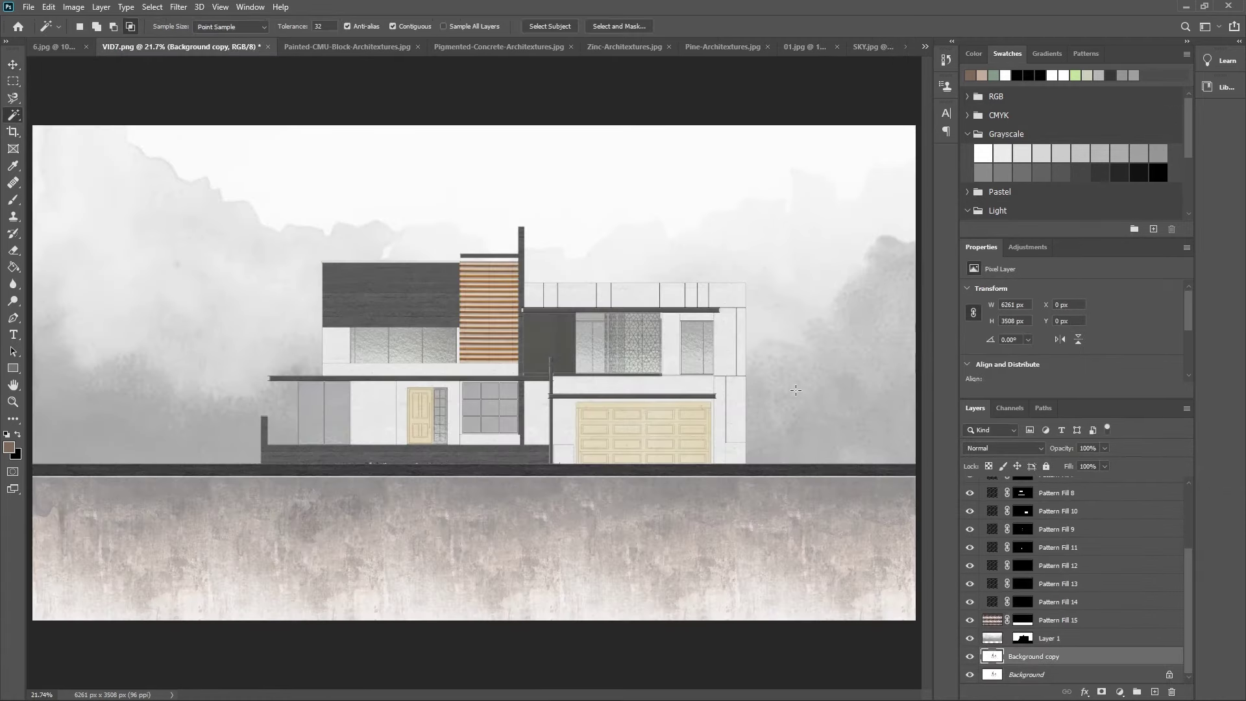
click(795, 389)
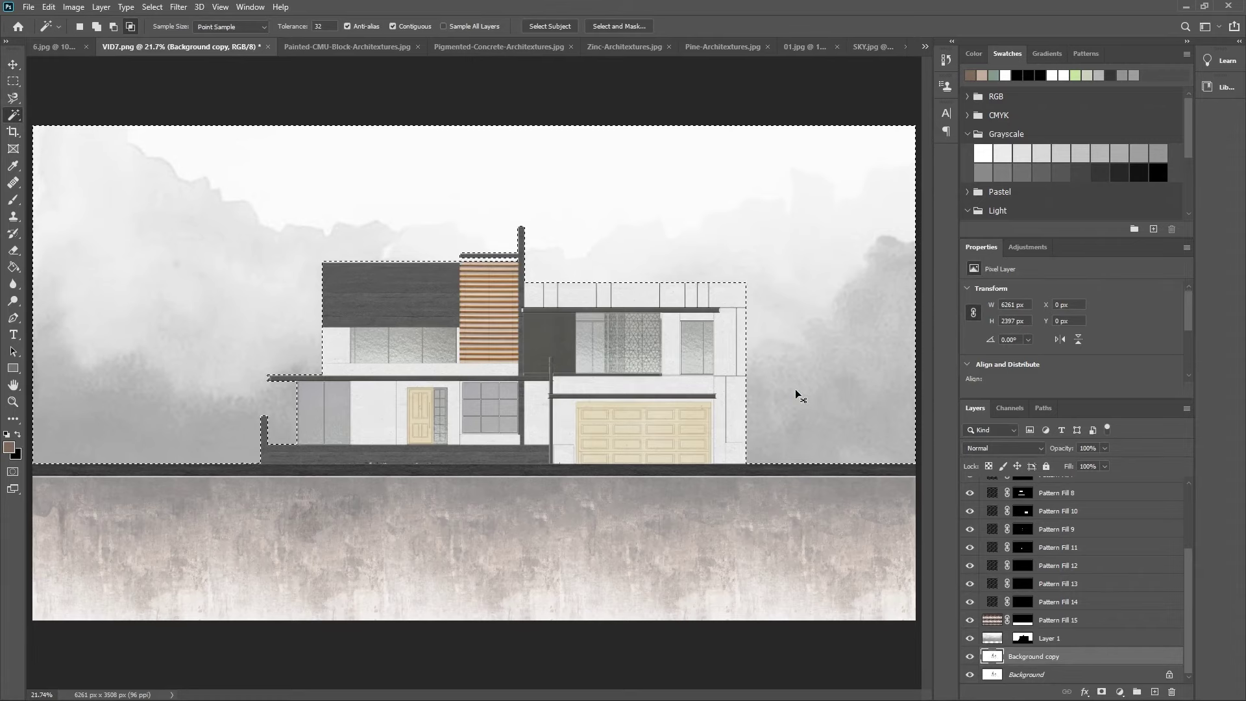
key(ctrl+j)
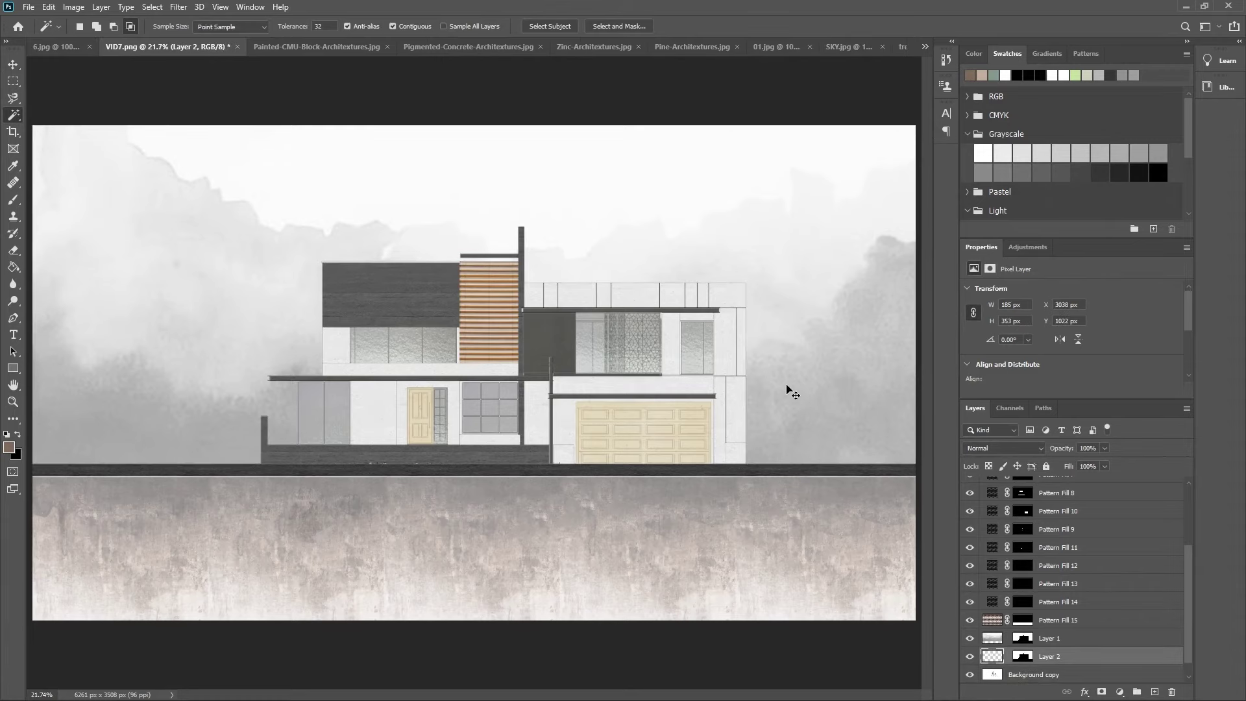
key(ctrl+t)
mouse_move(487, 318)
mouse_down()
mouse_move(562, 438)
mouse_move(118, 407)
mouse_up()
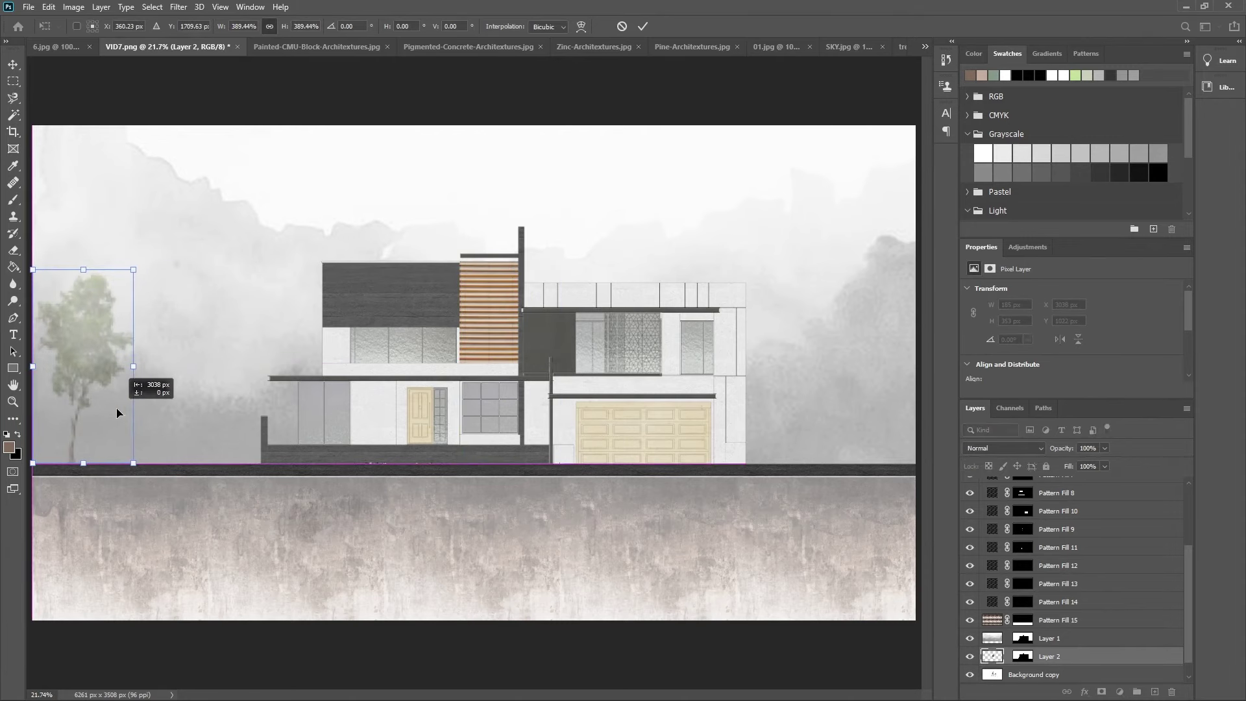
drag(117, 413, 116, 413)
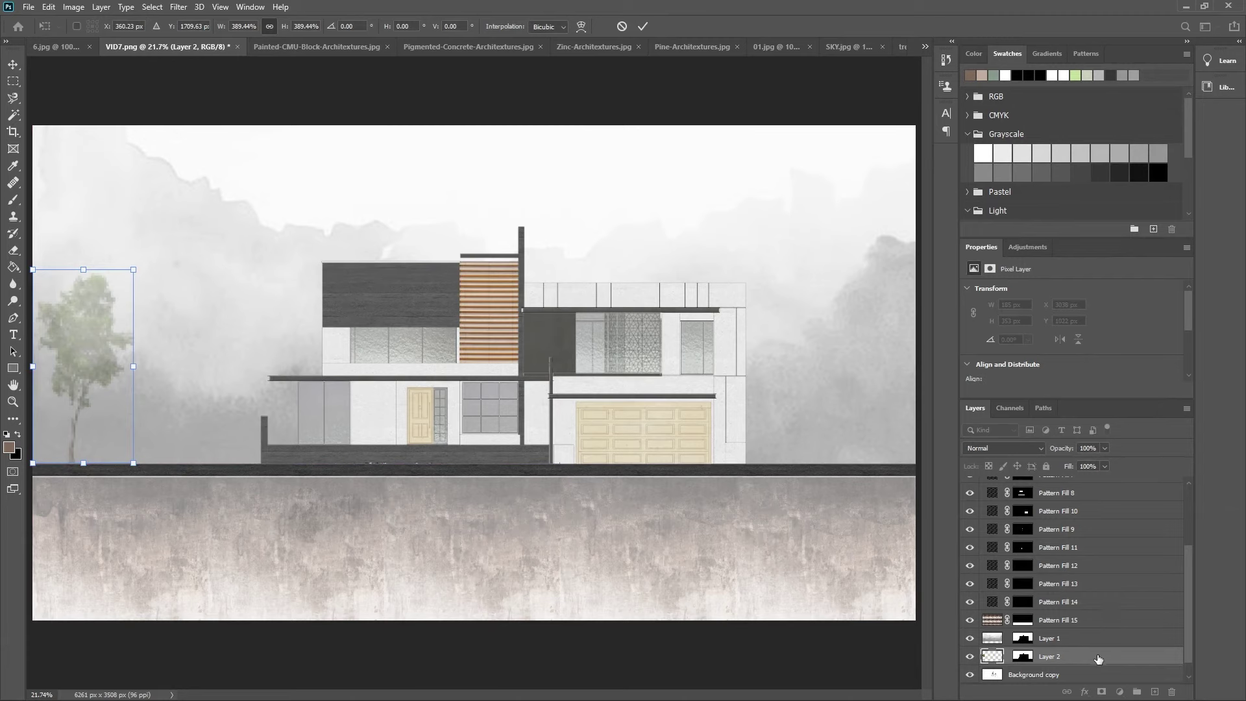
Step: Hide the fog layer, Layer 1, leaving the tree layer order unchanged
drag(1096, 658, 1094, 485)
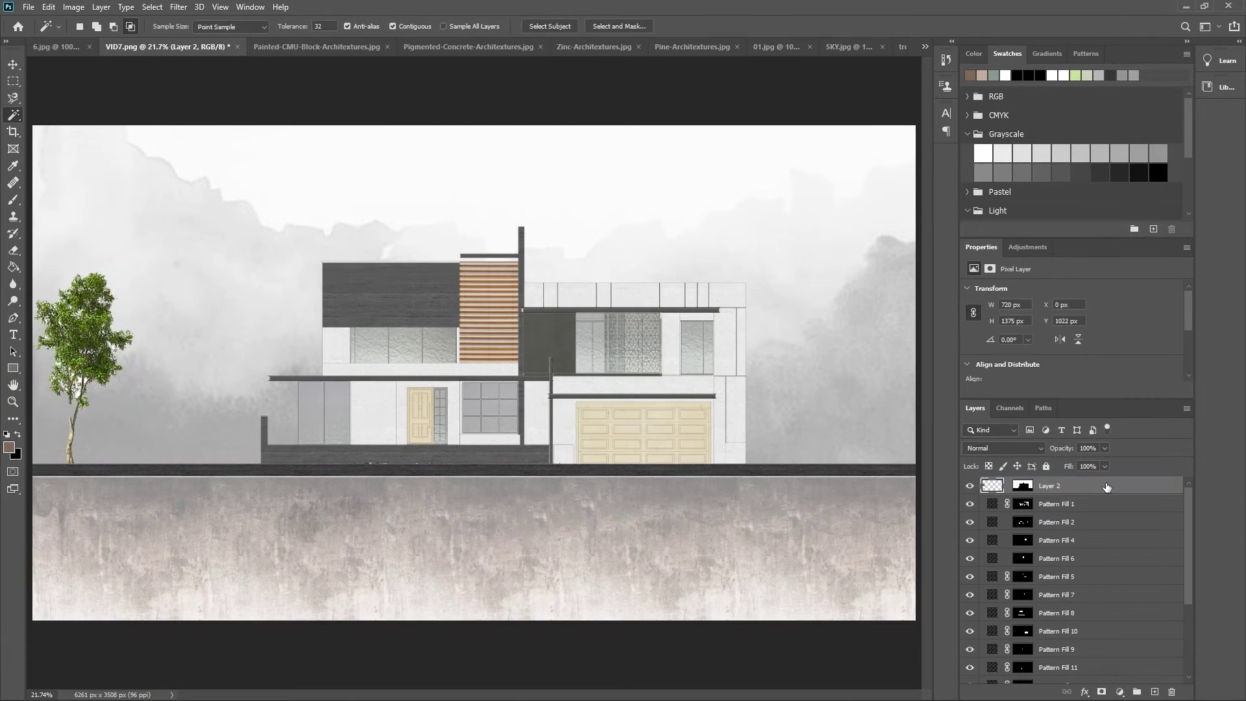
key(ctrl+z)
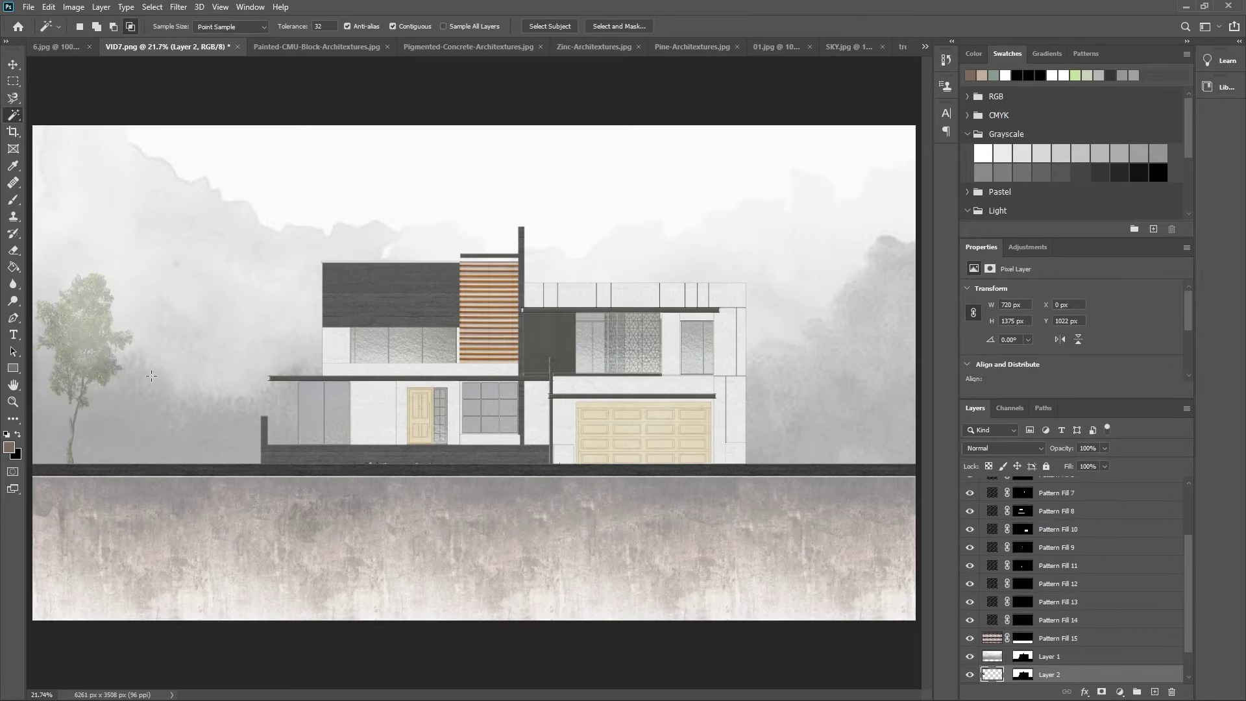
key(v)
ctrl+click(84, 345)
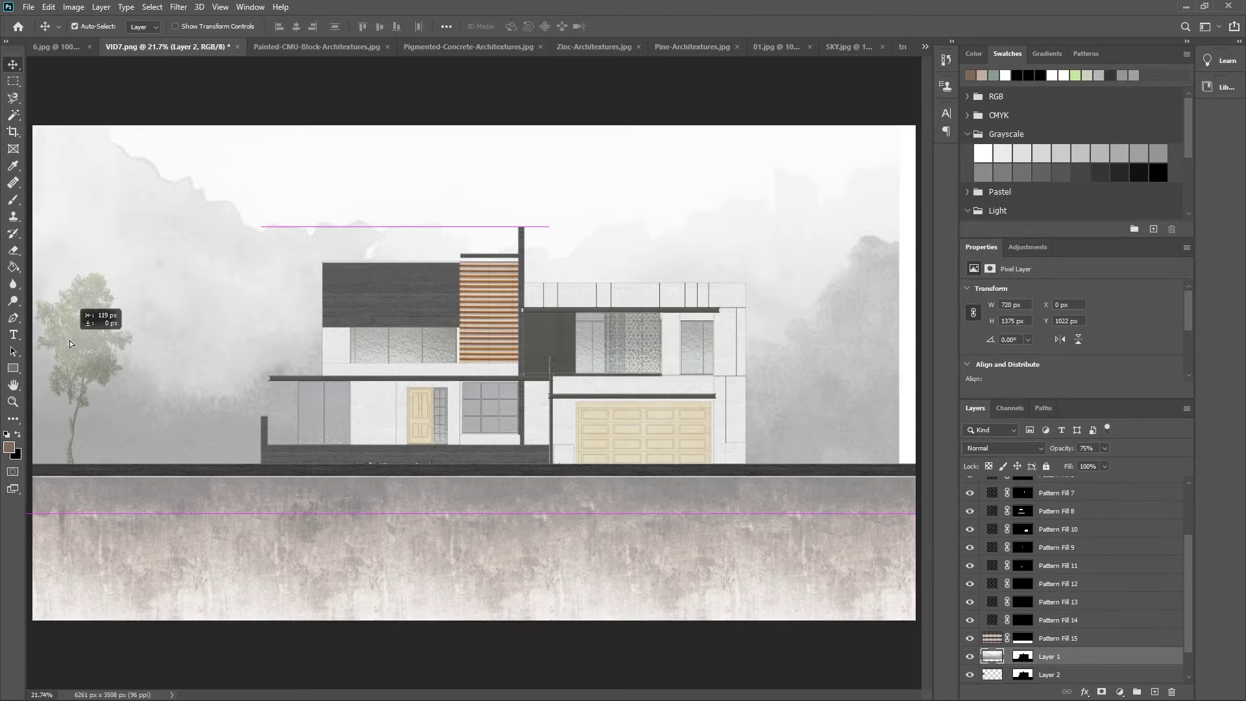
click(970, 657)
Step: Duplicate the tree layer, offset the back tree left and fade one tree to 50% opacity
drag(102, 336, 81, 336)
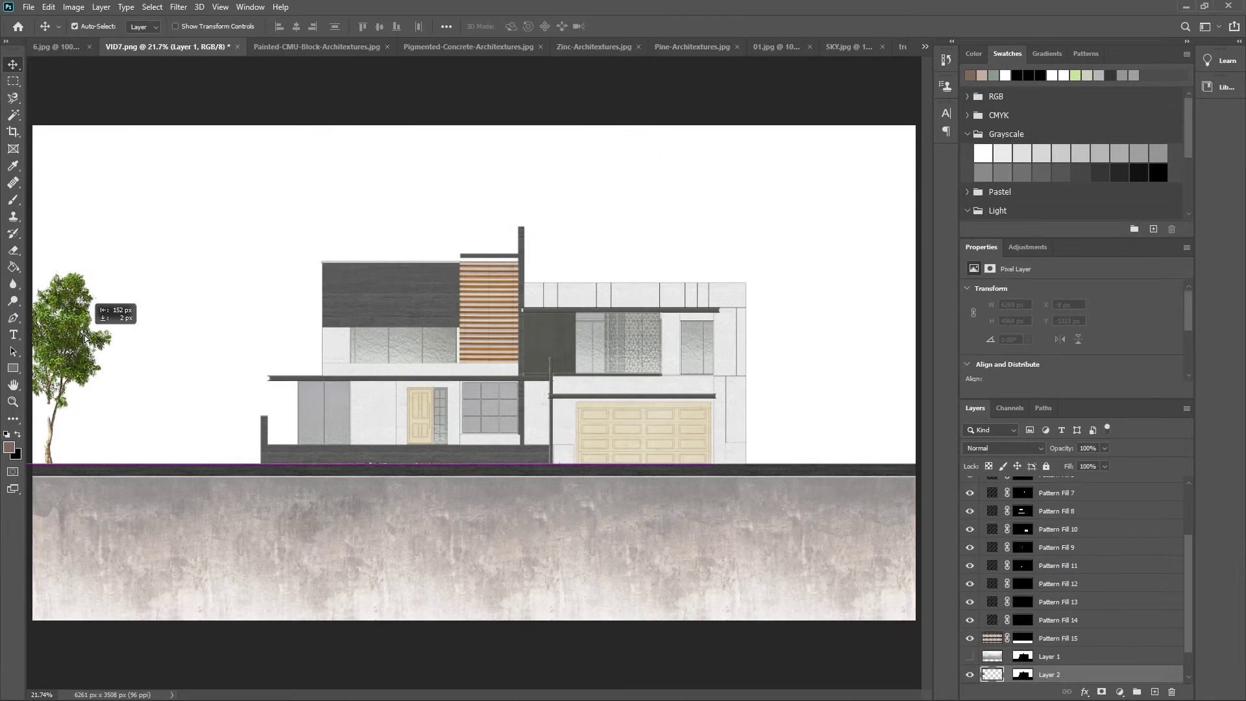
right_click(1087, 677)
click(1102, 214)
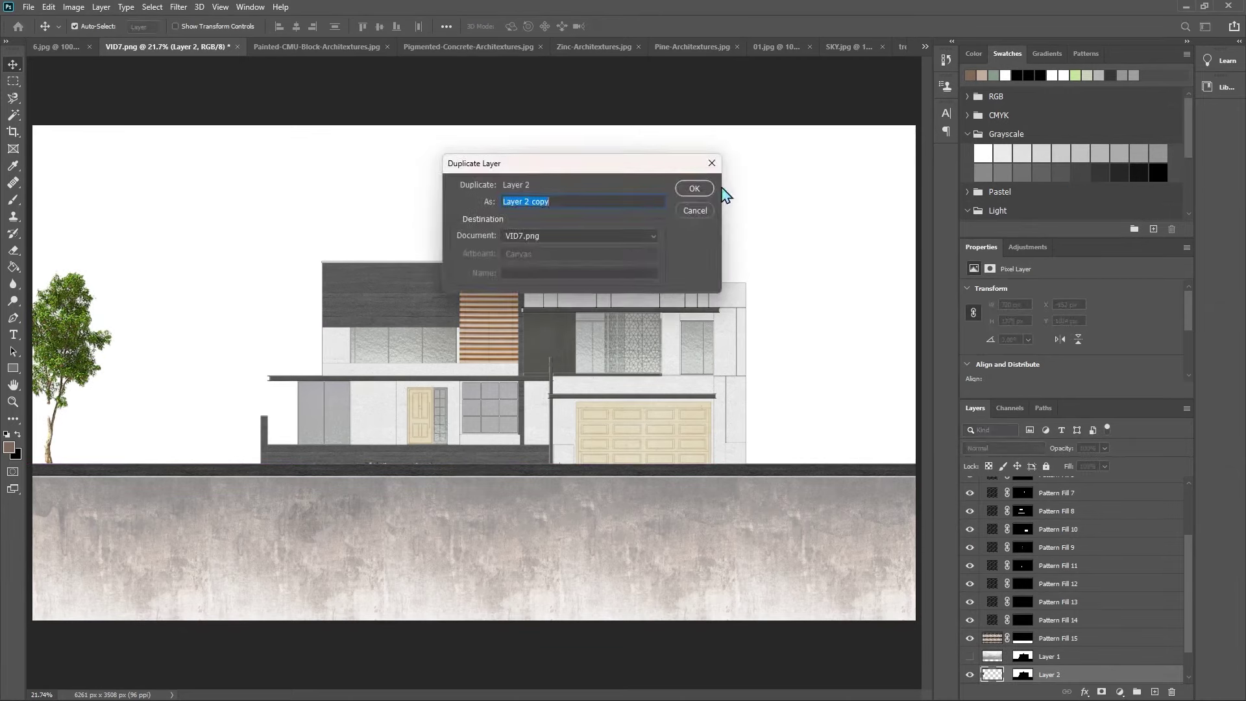
click(695, 190)
drag(68, 346, 112, 346)
scroll(1096, 619, down, 3)
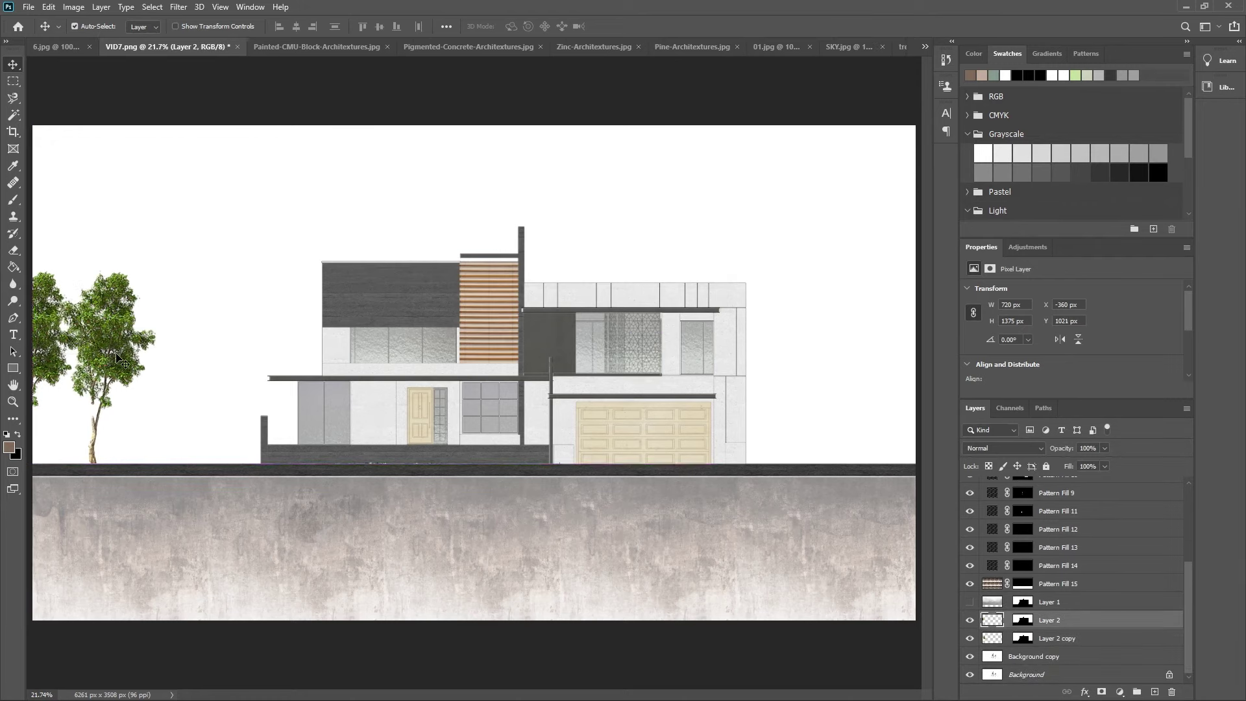
drag(69, 354, 54, 353)
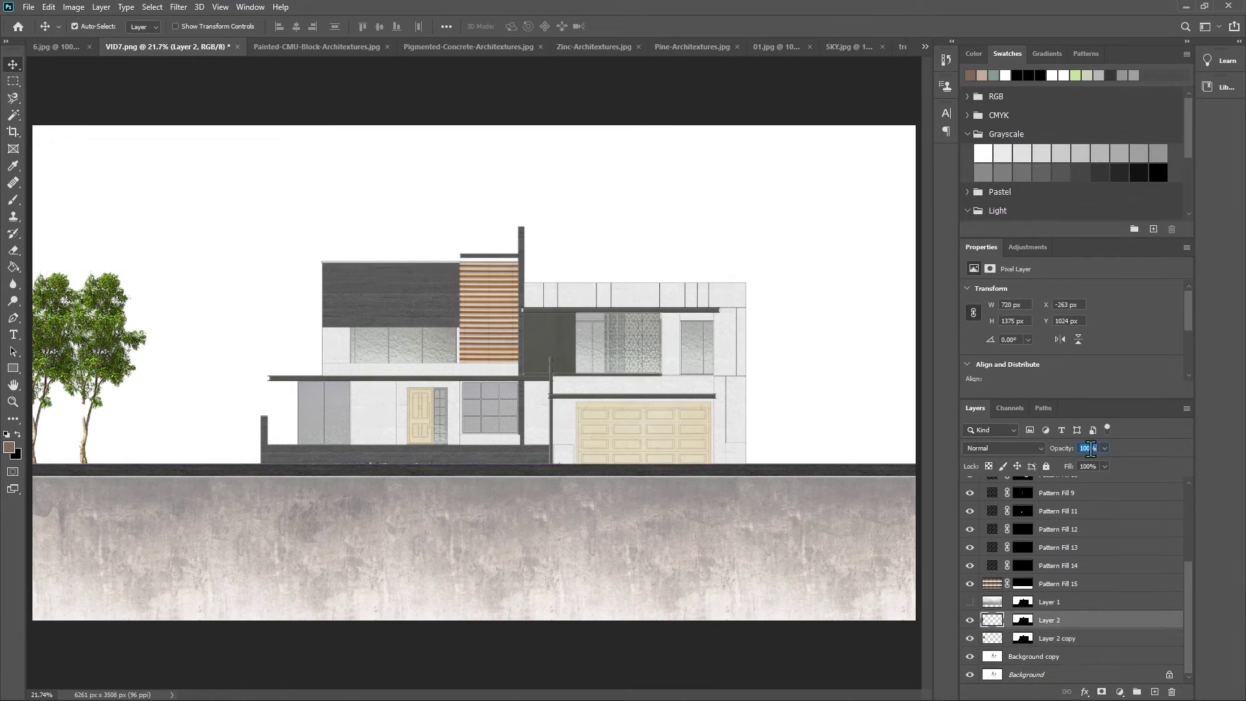
text(50)
drag(115, 368, 96, 365)
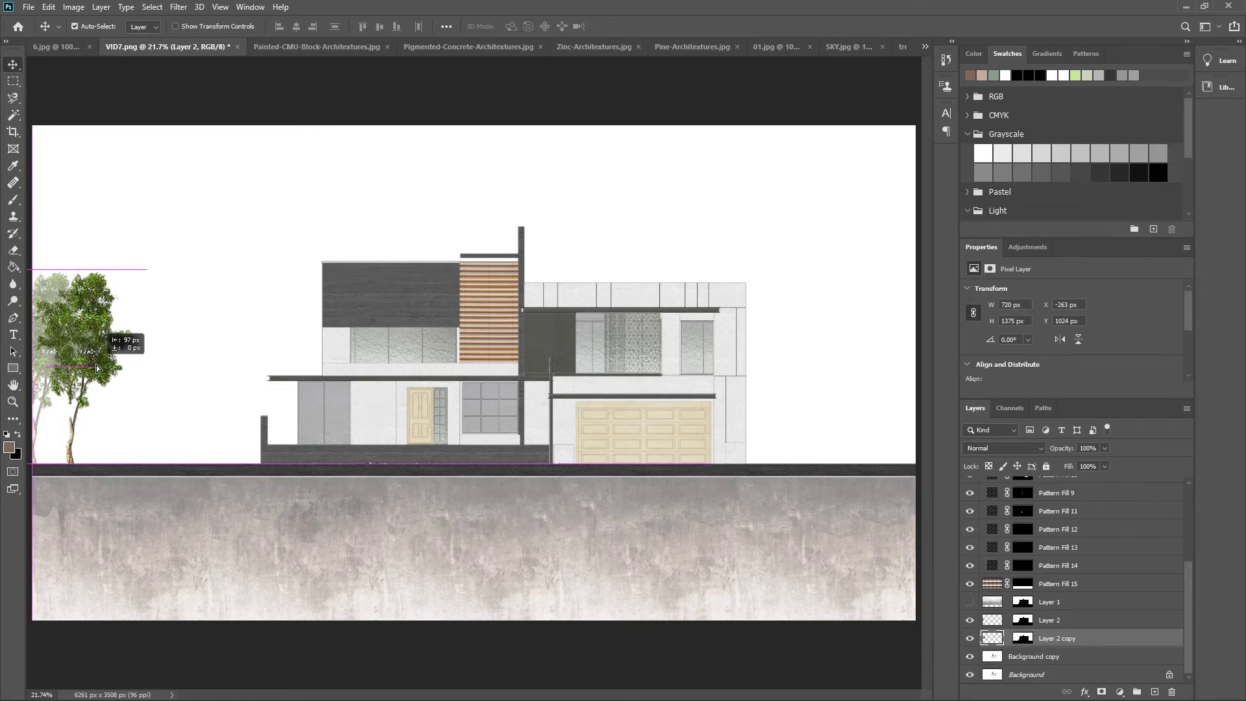
Step: Duplicate the front tree and move the copy to the right of the house
right_click(1117, 643)
click(1102, 170)
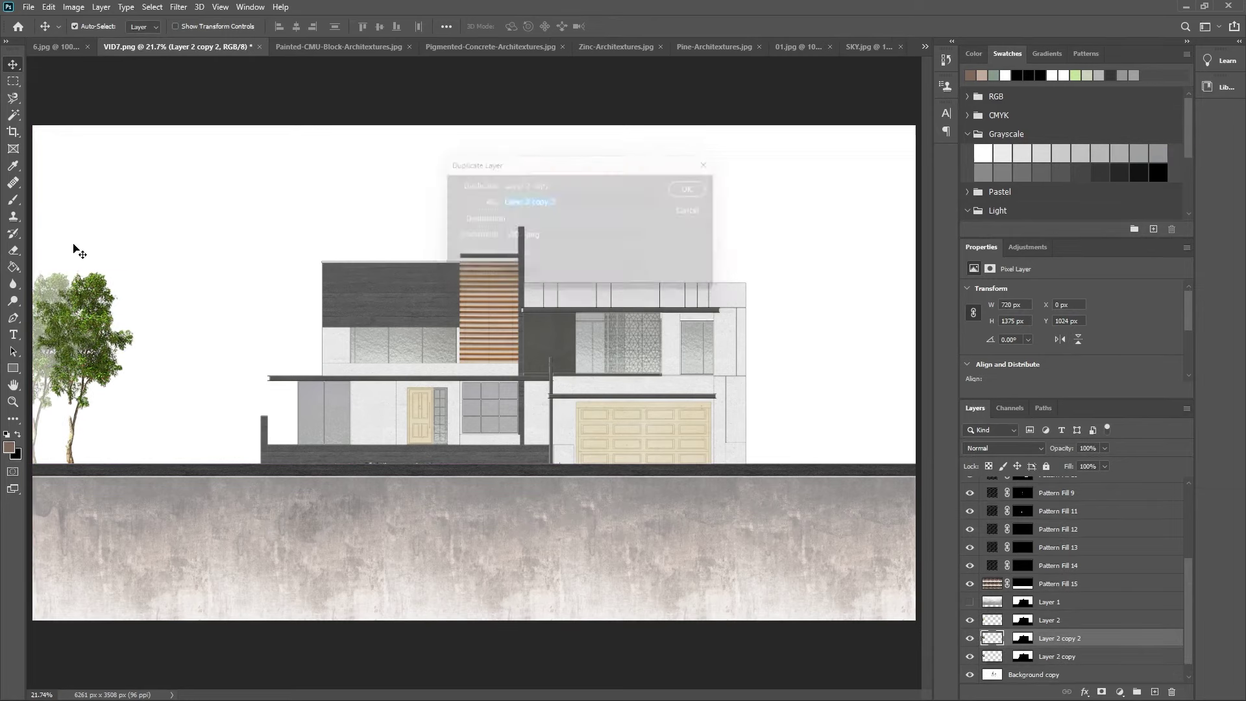
key(Return)
drag(98, 344, 893, 357)
Step: Flip the right tree horizontally and enlarge it to about 130%
click(1060, 338)
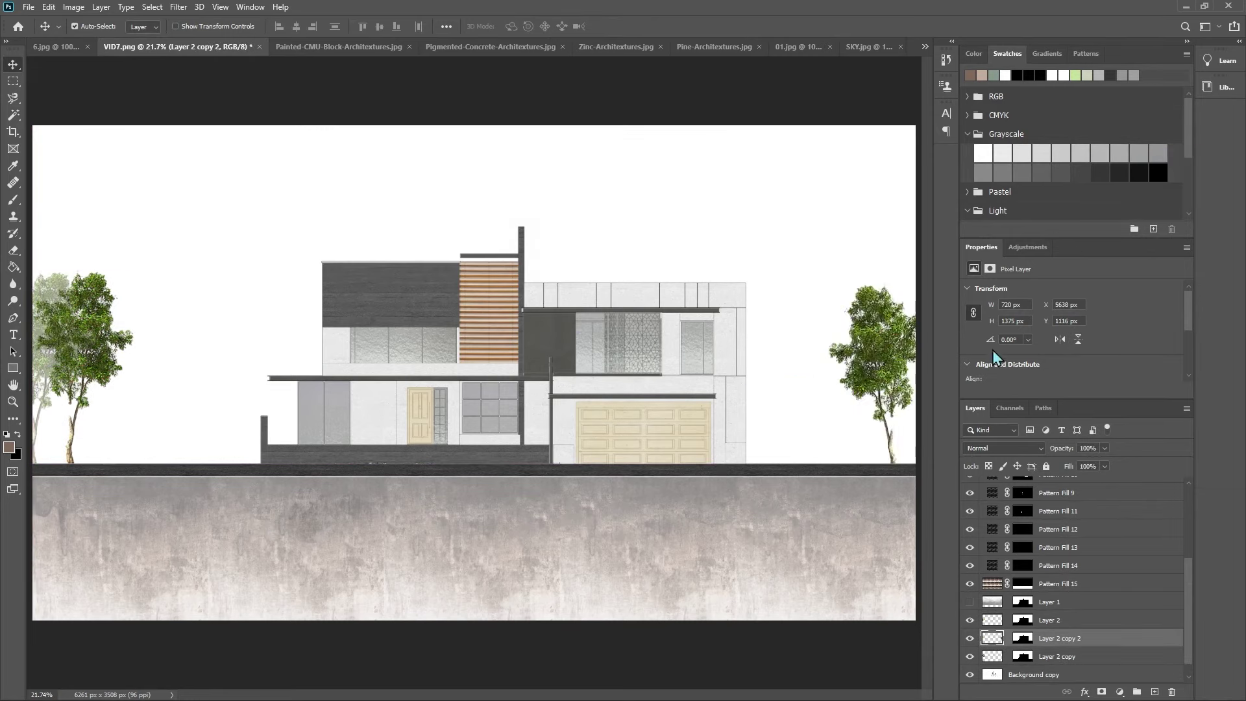
key(ctrl+t)
drag(877, 283, 891, 223)
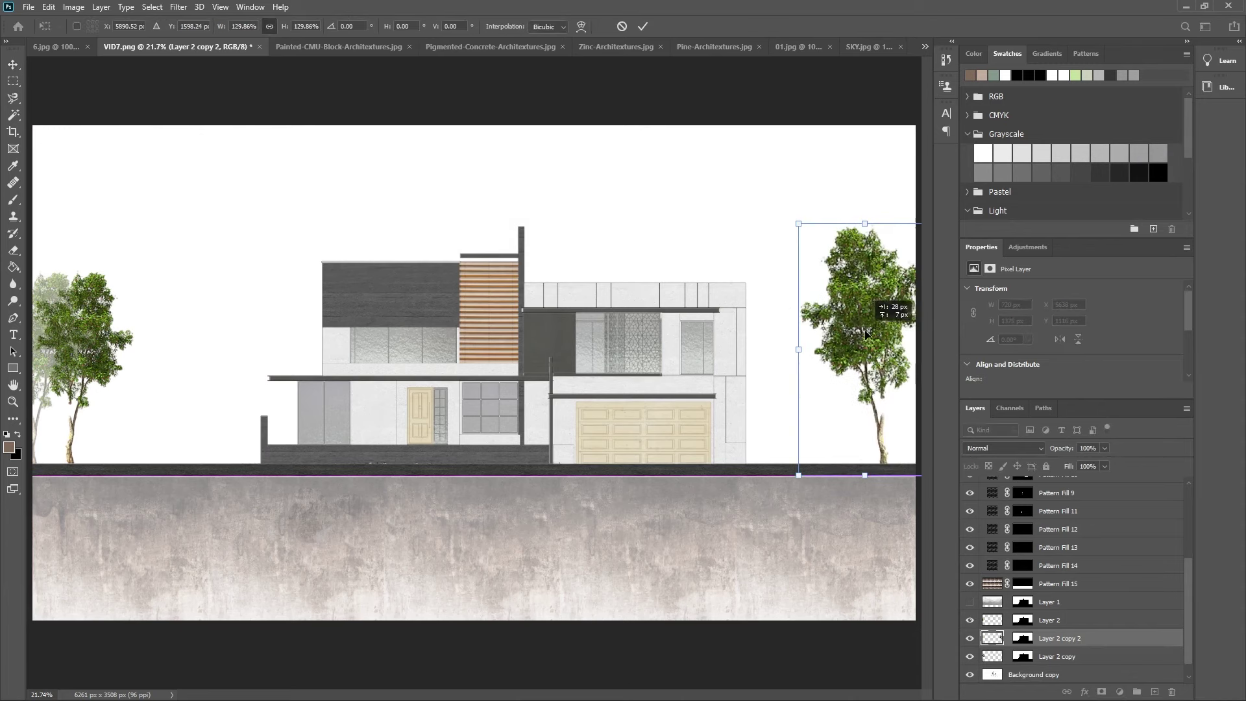
key(Return)
Step: Duplicate Layer 2 copy, move it left of the house and shrink it to two-thirds
click(1093, 658)
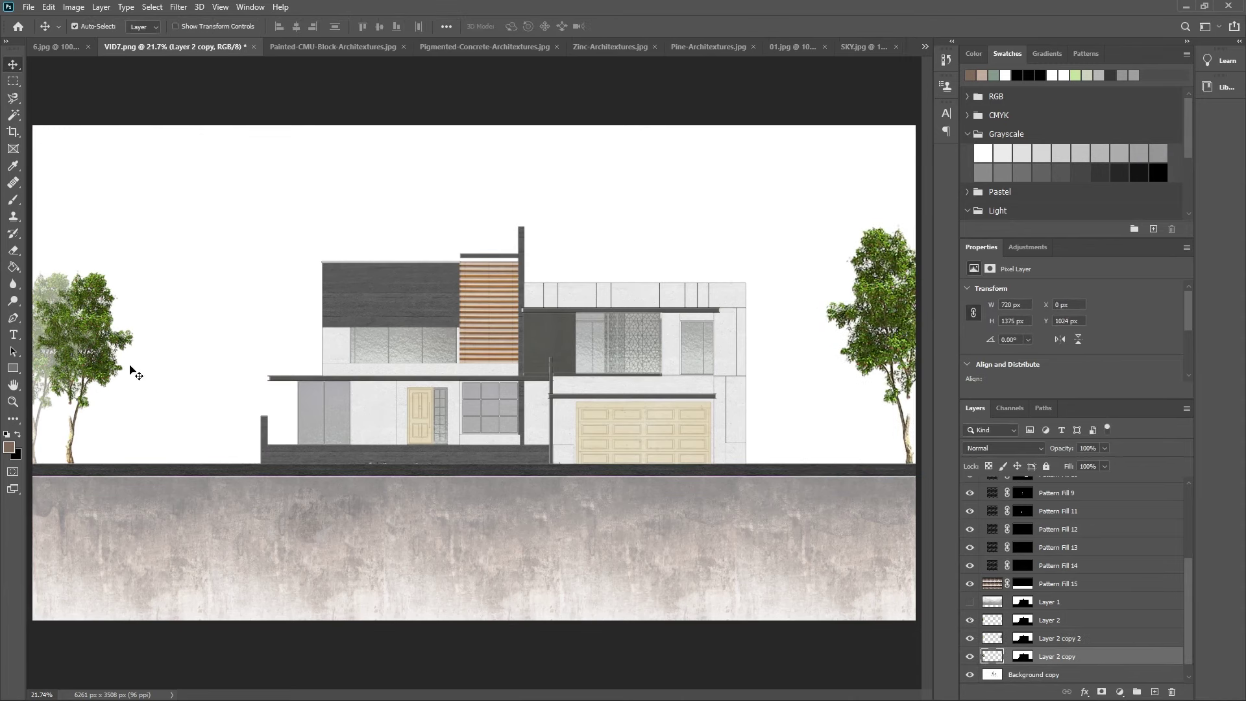
right_click(1184, 653)
click(1103, 170)
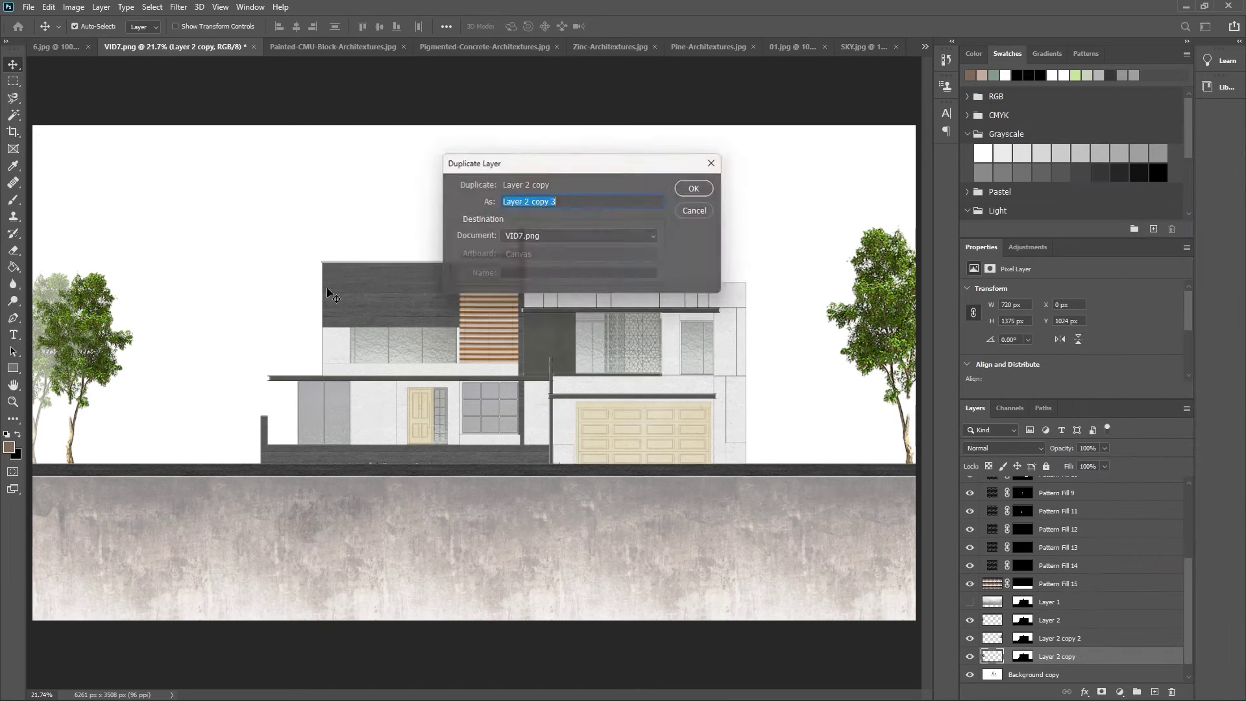
key(Return)
drag(121, 349, 136, 360)
key(ctrl+t)
drag(180, 269, 144, 339)
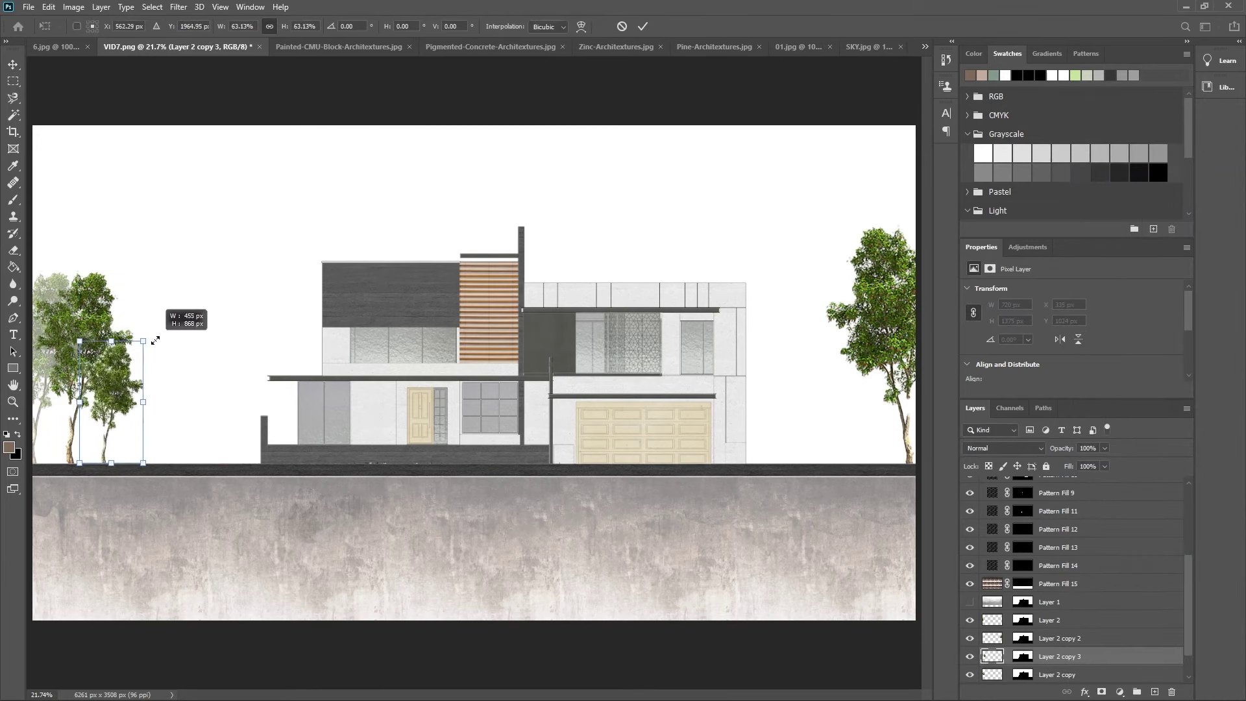
key(Return)
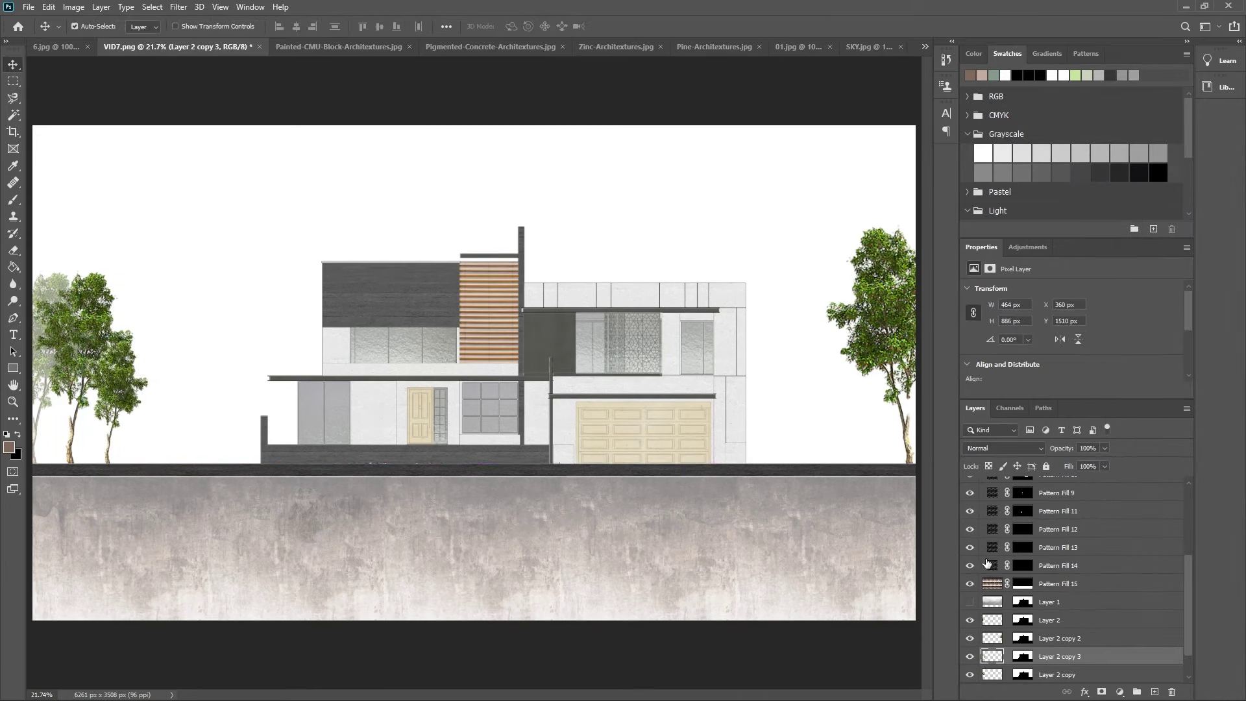
Step: Duplicate the small tree and place the copy further left
right_click(1129, 649)
click(1110, 182)
key(Return)
drag(118, 406, 151, 406)
Step: Add Layer 2 copy 5 beside the small trees, flipped horizontally at 50% opacity
key(alt+bracketleft)
key(alt+bracketleft)
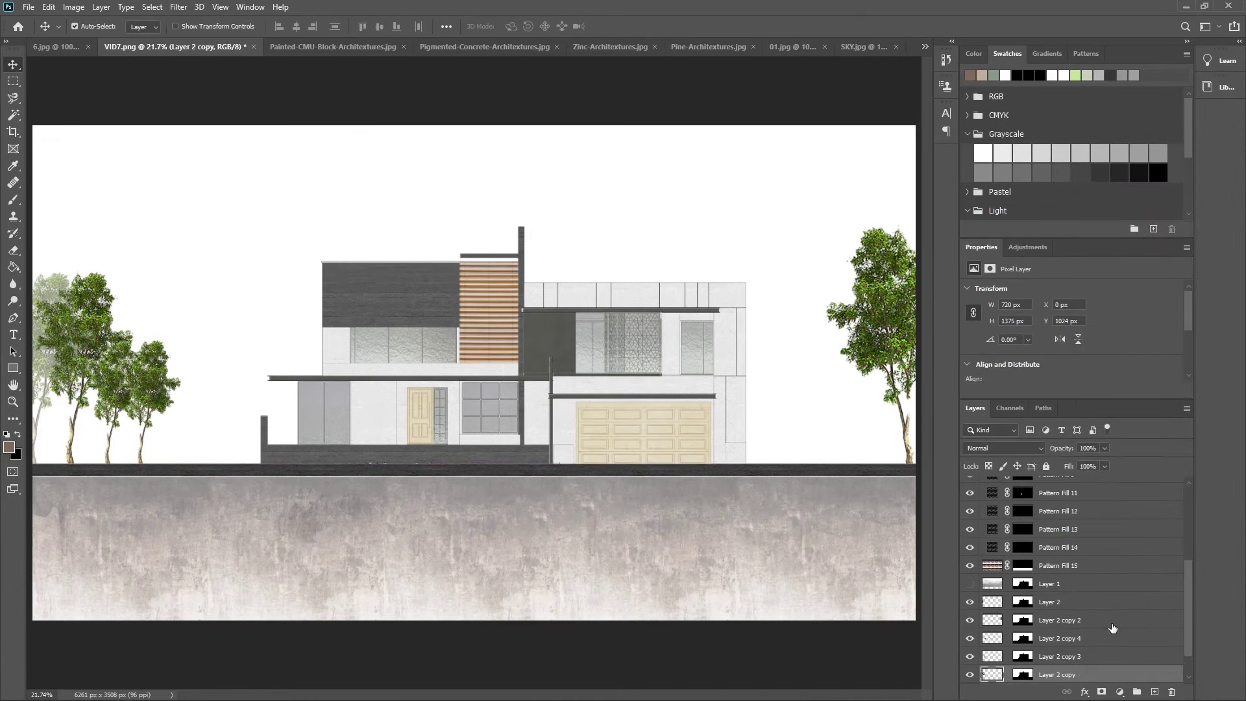
right_click(1113, 677)
click(1101, 200)
key(Return)
drag(130, 315, 188, 315)
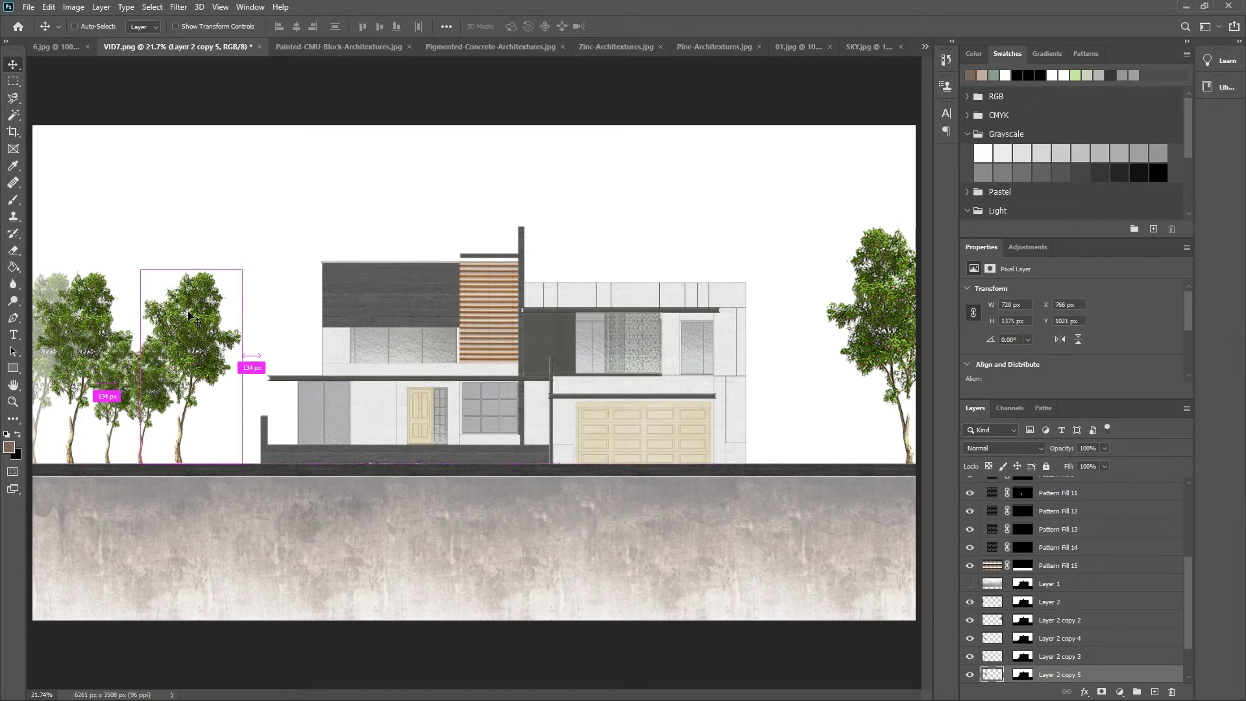
click(1059, 339)
click(1088, 448)
text(50)
key(Return)
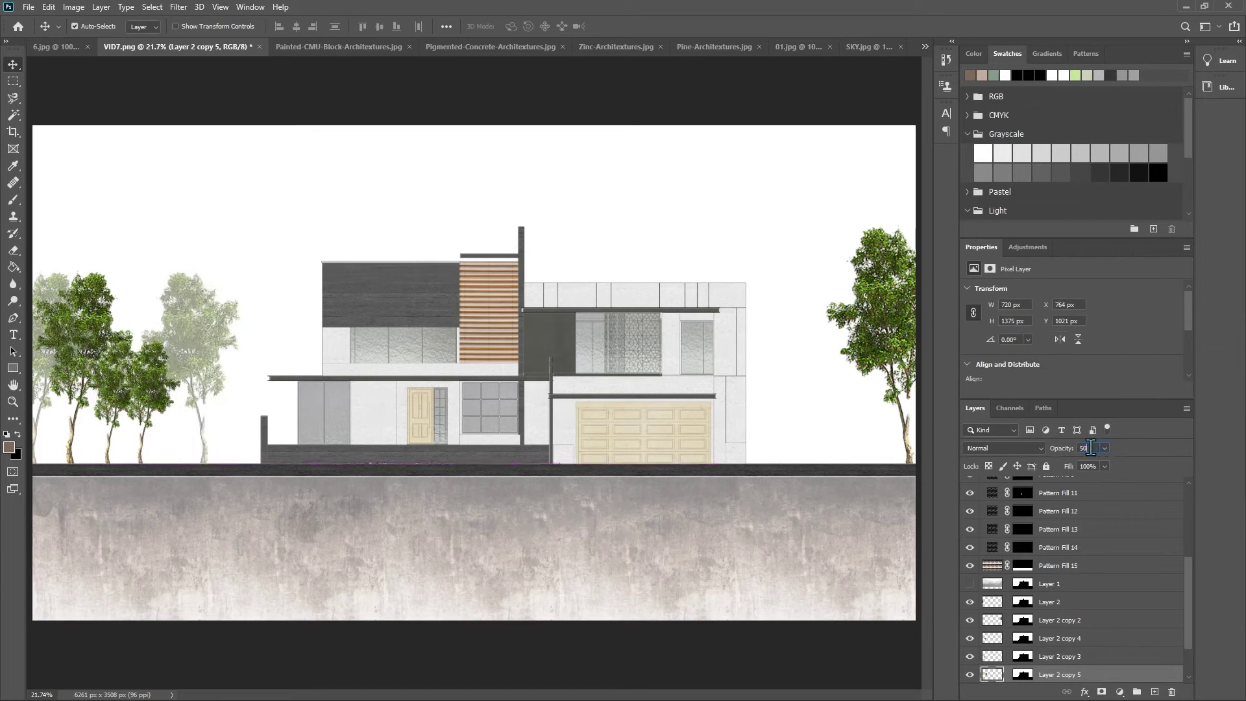
click(1064, 601)
Step: Duplicate and move Layer 2's tree, then undo the accidental copy
right_click(1064, 601)
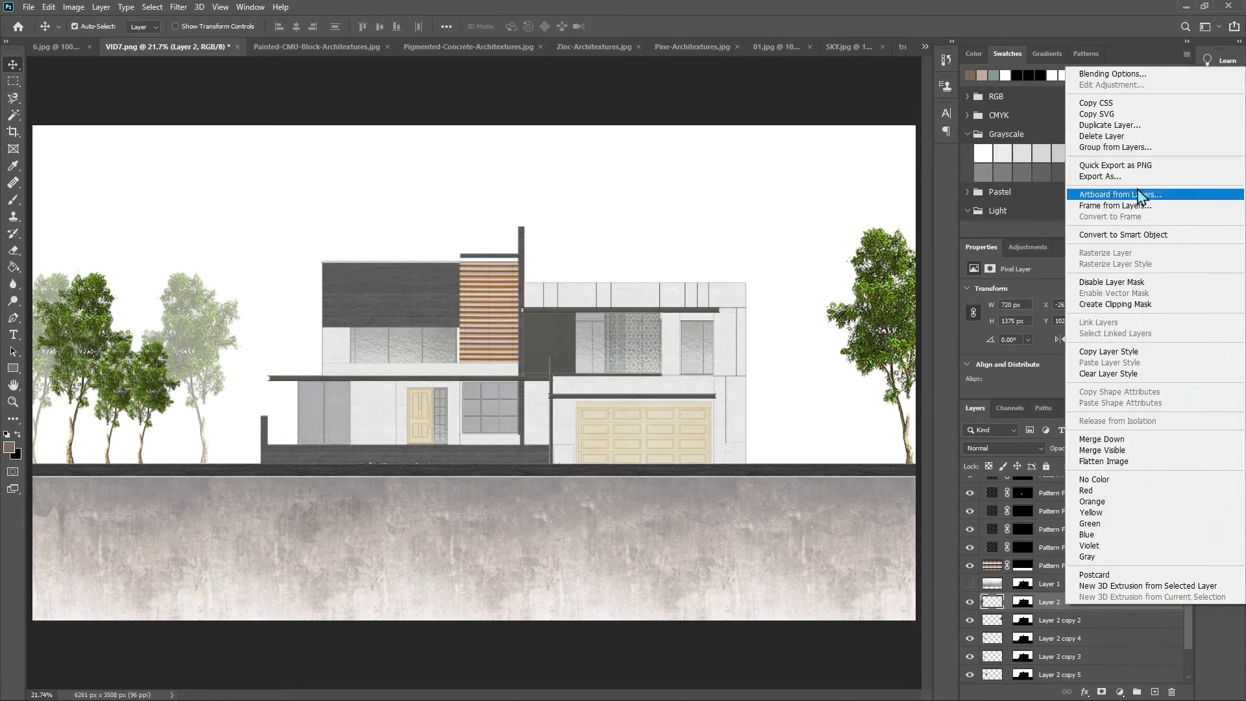
click(1100, 193)
key(Return)
drag(78, 327, 253, 318)
key(ctrl+z)
key(ctrl+z)
key(ctrl+z)
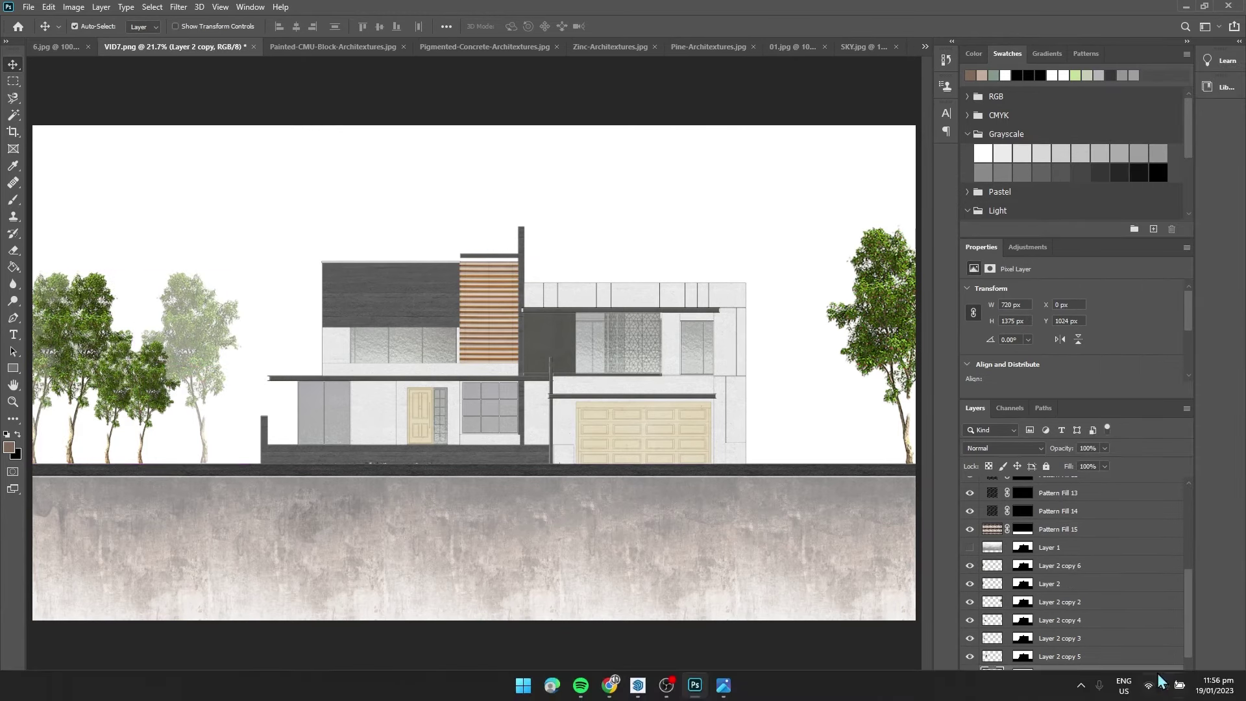
key(ctrl+z)
Step: Duplicate the Layer 2 copy tree as Layer 2 copy 6, moved toward the house and resized
click(64, 290)
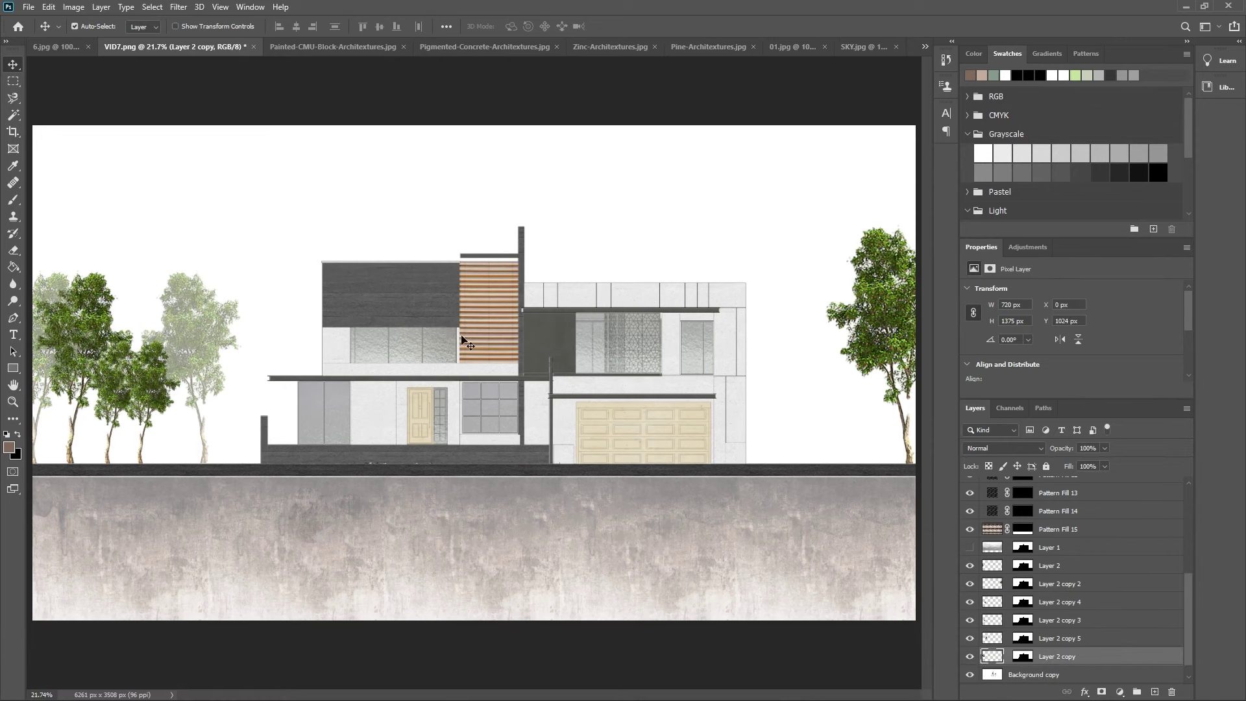
right_click(1096, 665)
click(1106, 181)
key(Return)
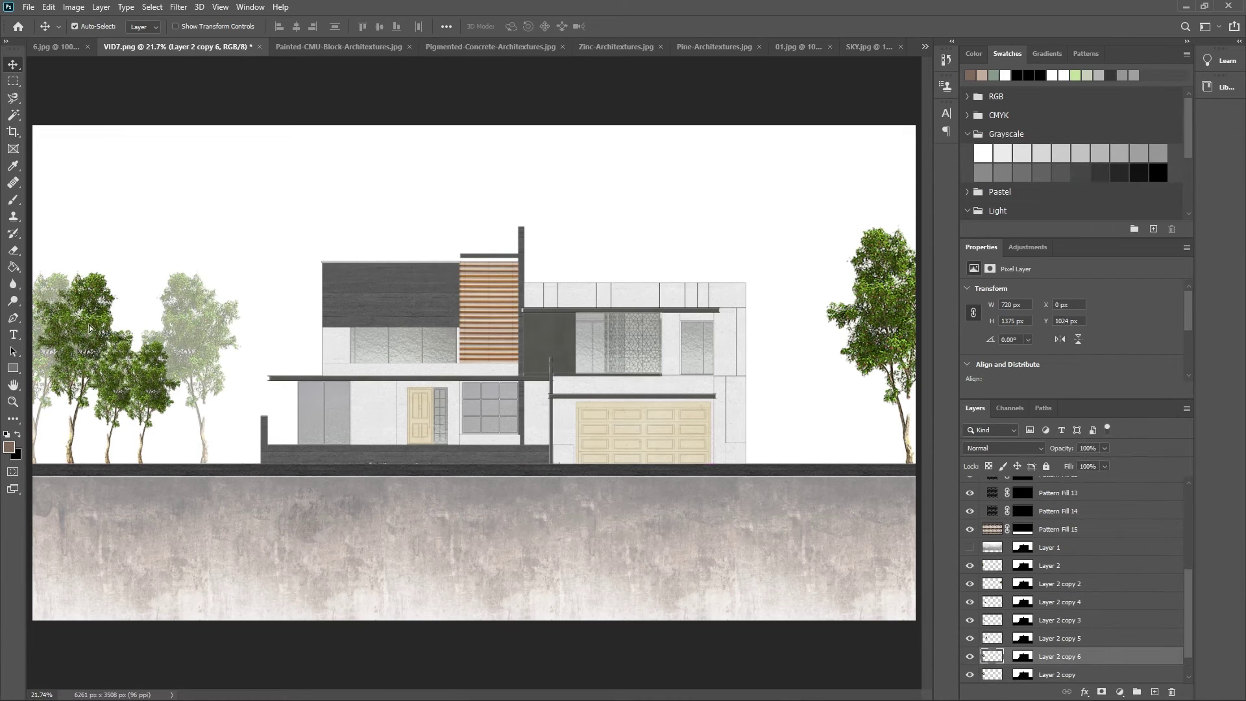
drag(89, 328, 255, 322)
key(ctrl+t)
mouse_move(308, 268)
mouse_down()
mouse_move(245, 368)
mouse_move(280, 312)
mouse_up()
drag(249, 367, 301, 368)
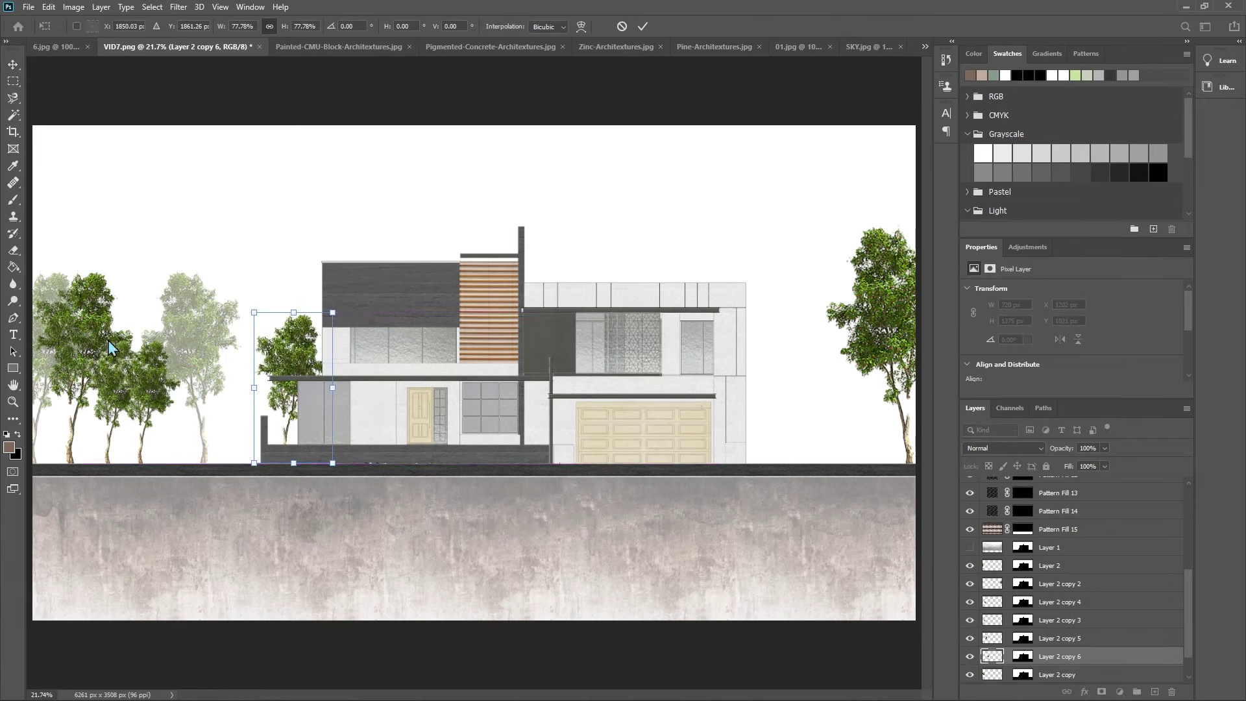
key(Return)
Step: Shift the faded tree behind the new tree and stack its layer below Layer 2 copy 6
drag(214, 344, 273, 346)
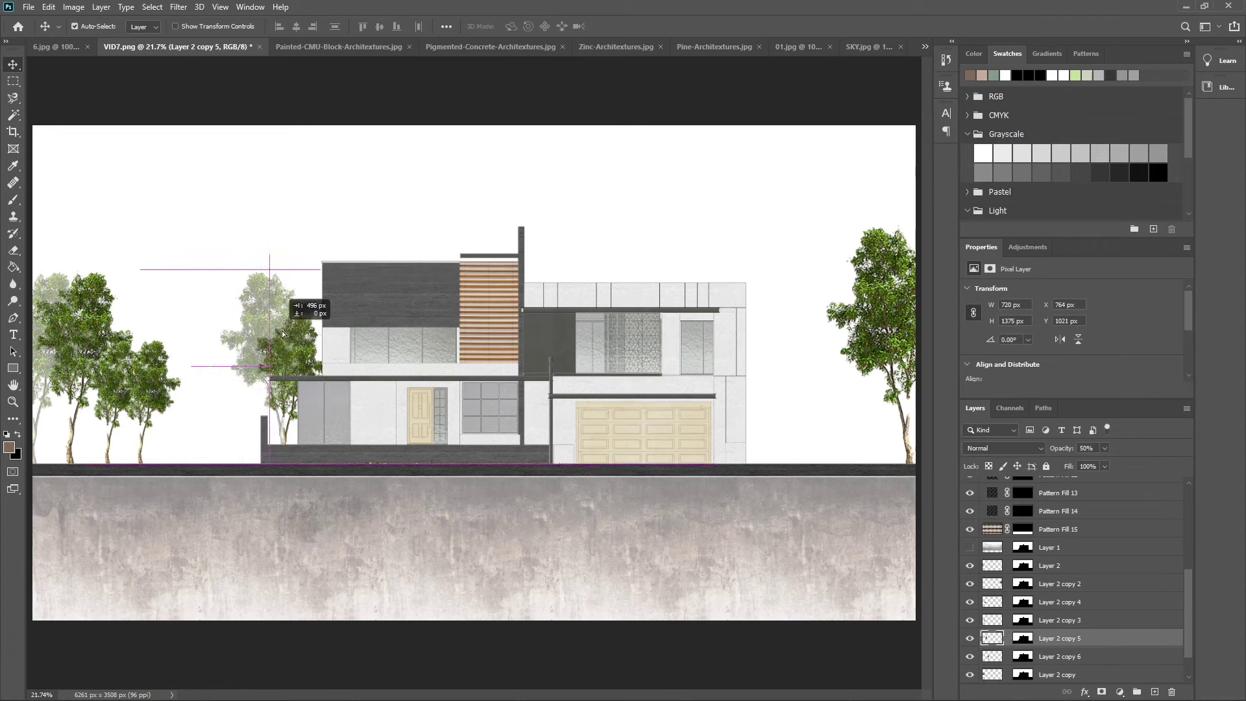
click(308, 351)
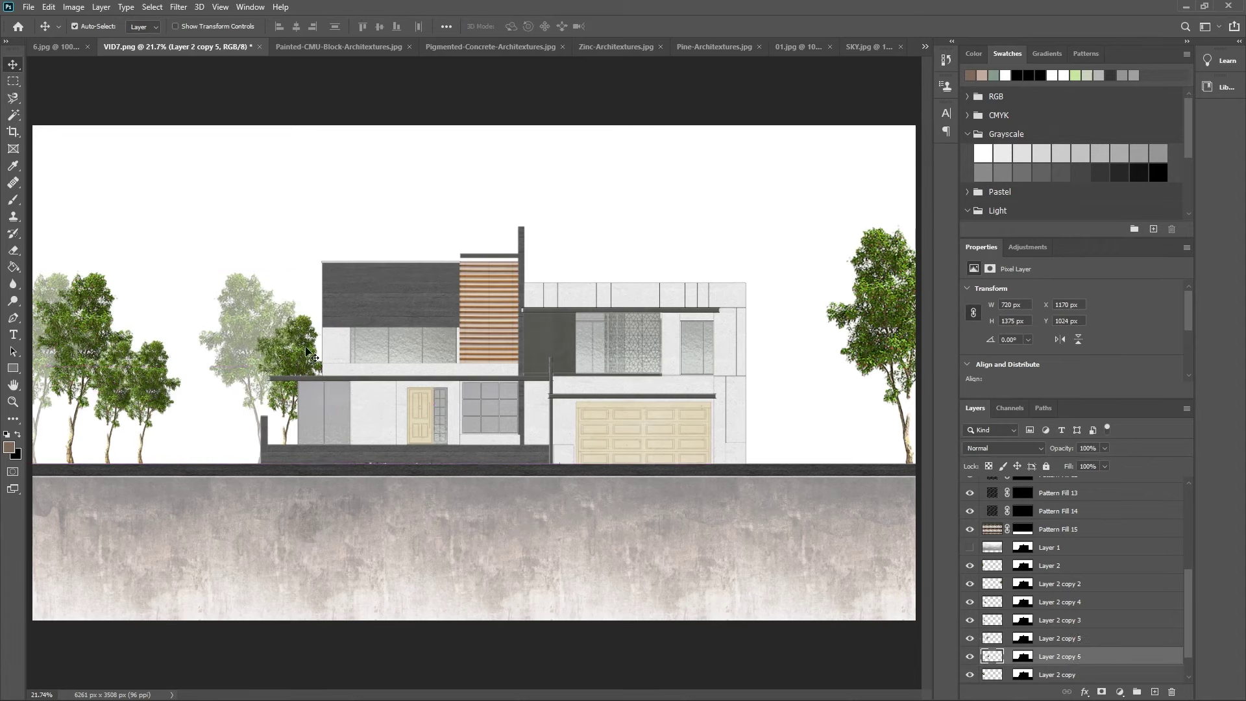
drag(1124, 641, 1120, 663)
Step: Duplicate Layer 2 copy 6 as copy 7, placed right of the house at 50% opacity
click(293, 353)
right_click(1066, 638)
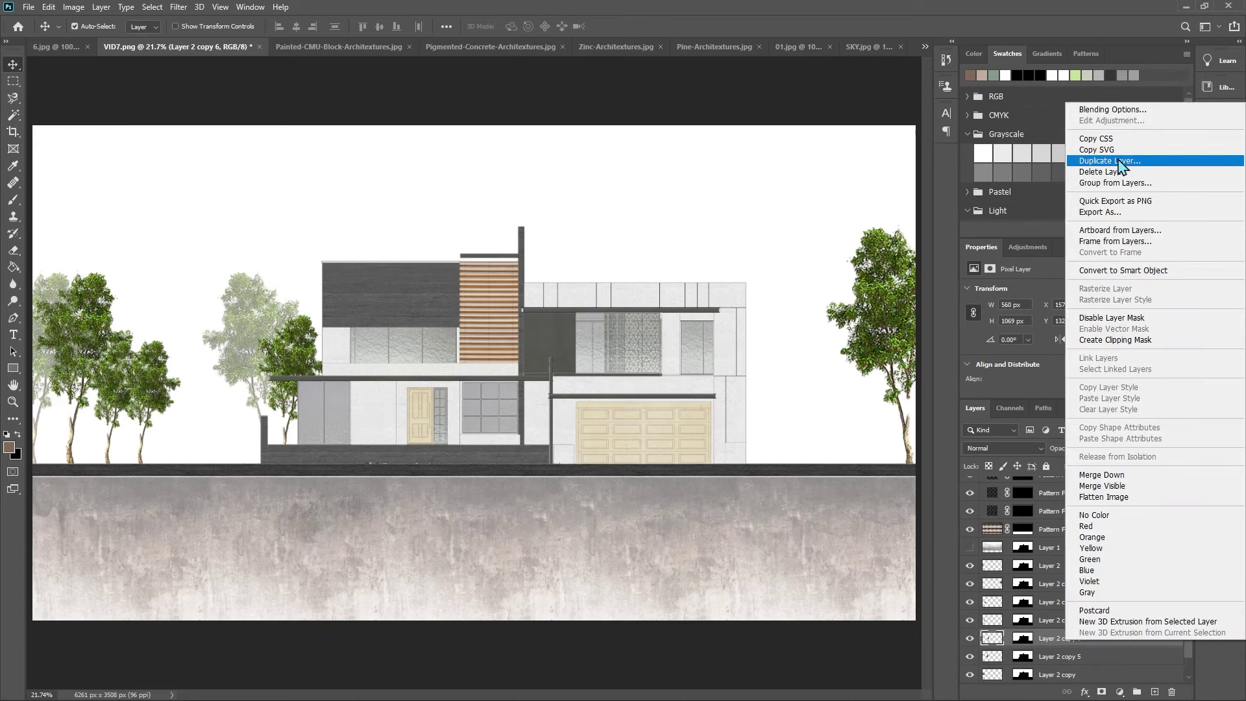
click(1109, 160)
key(Return)
drag(304, 358, 211, 365)
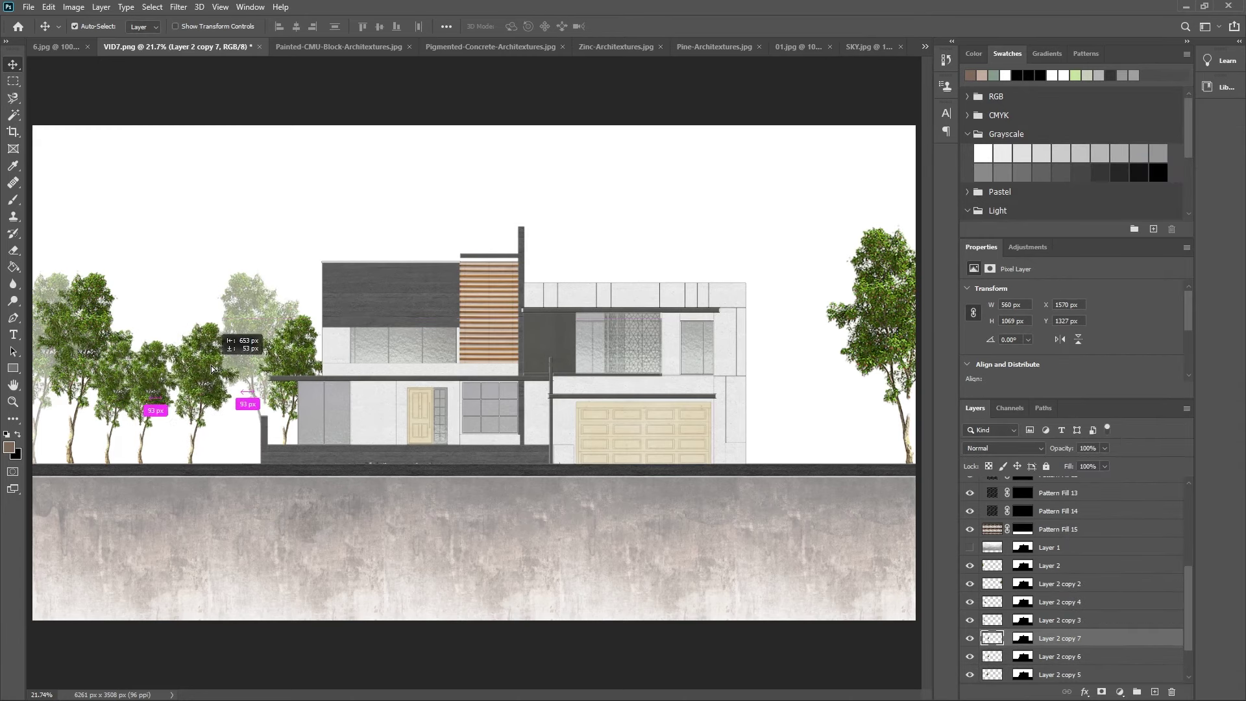
drag(212, 364, 791, 371)
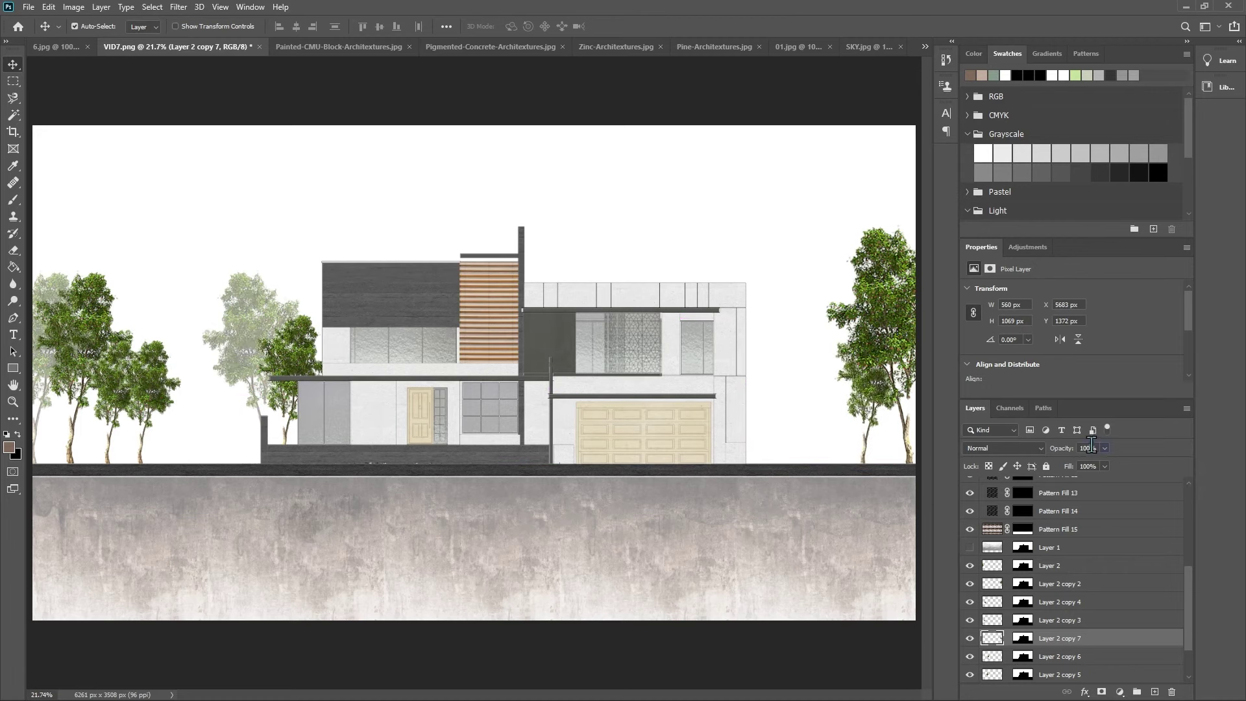
click(1089, 447)
text(50)
key(Return)
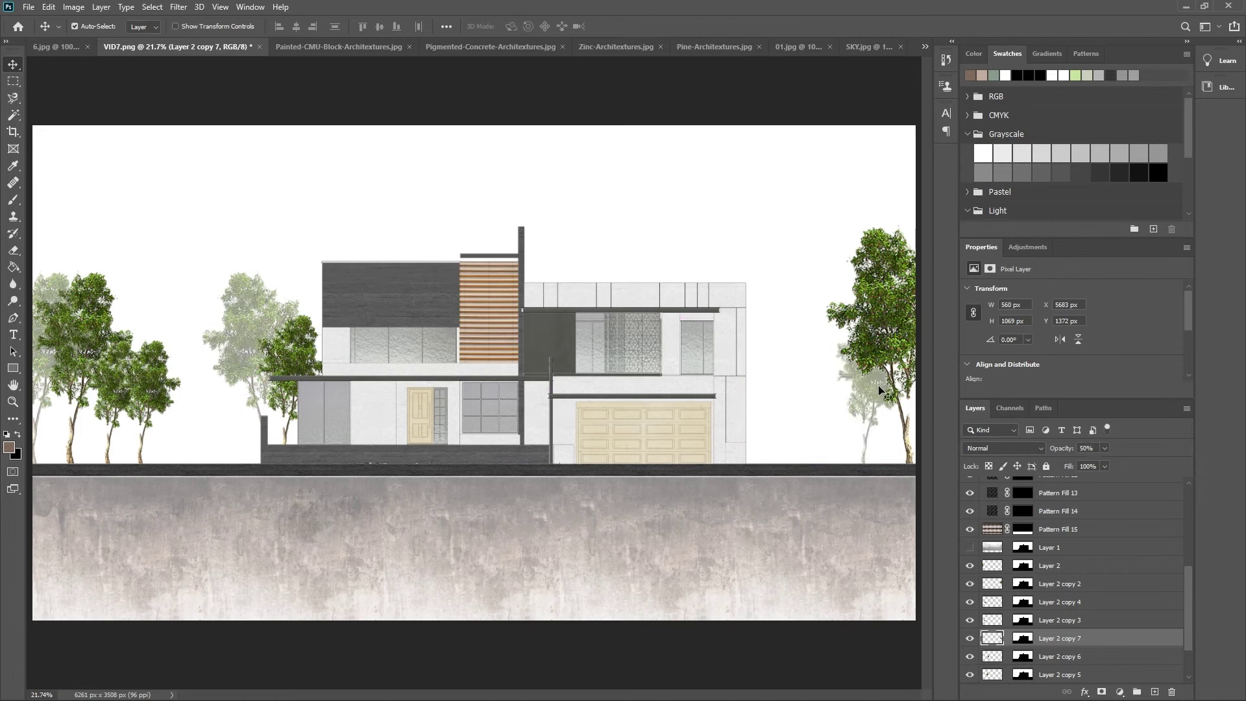
Step: Add Layer 2 copy 8 as another tree on the right side of the house
click(305, 371)
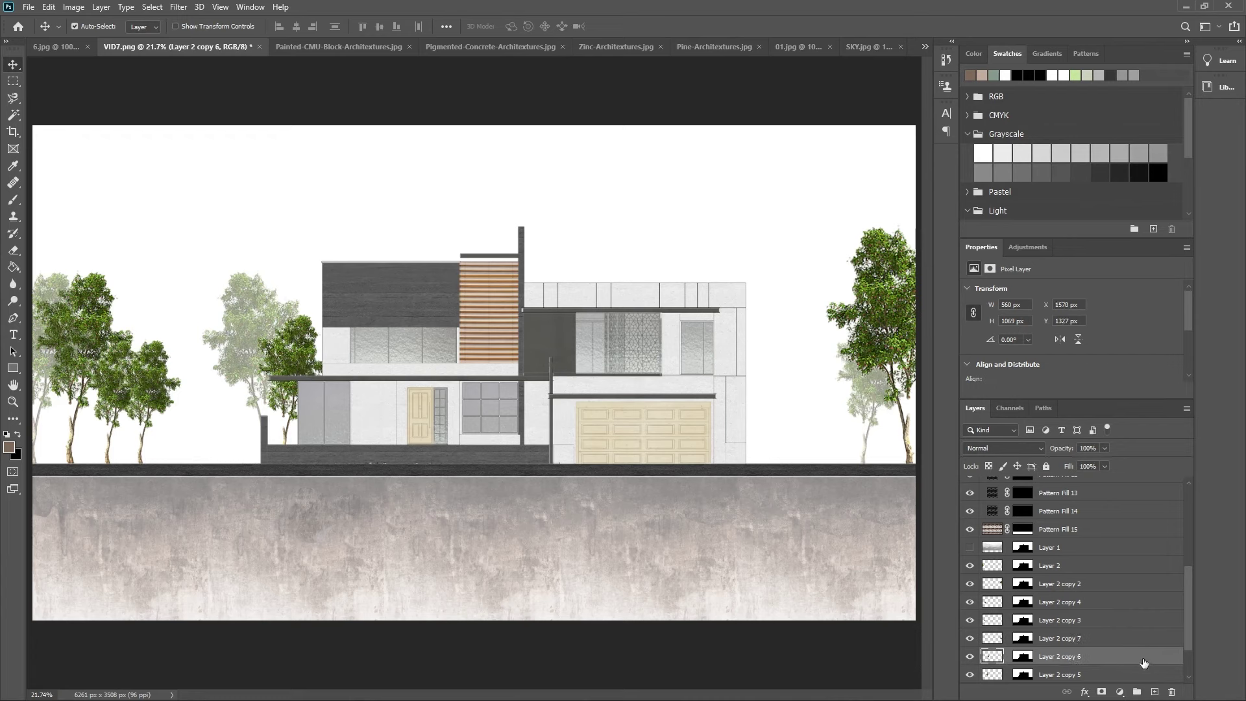
right_click(1064, 656)
click(1096, 189)
key(Return)
mouse_move(309, 356)
mouse_down()
mouse_move(835, 372)
mouse_move(782, 375)
mouse_up()
Step: Add Layer 2 copy 9, enlarged to about 140% and placed beside the garage
right_click(1101, 666)
click(1038, 184)
key(Return)
key(ctrl+t)
drag(825, 318, 855, 256)
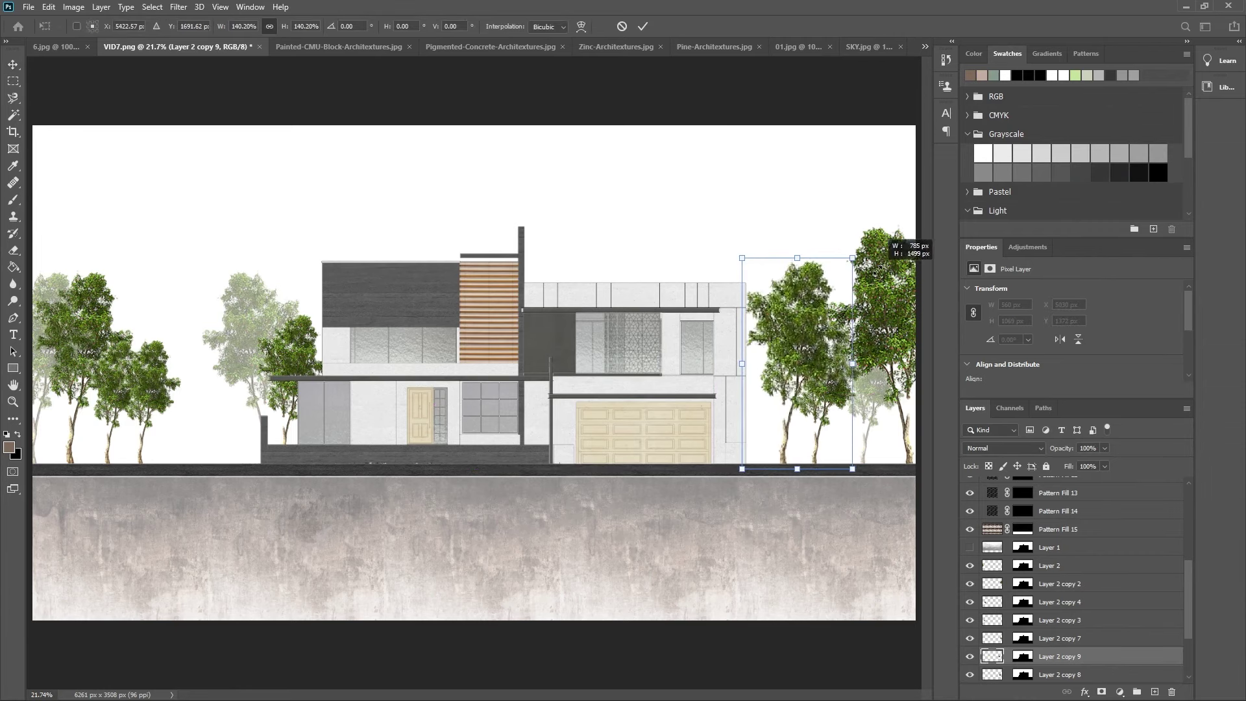
drag(799, 353, 762, 354)
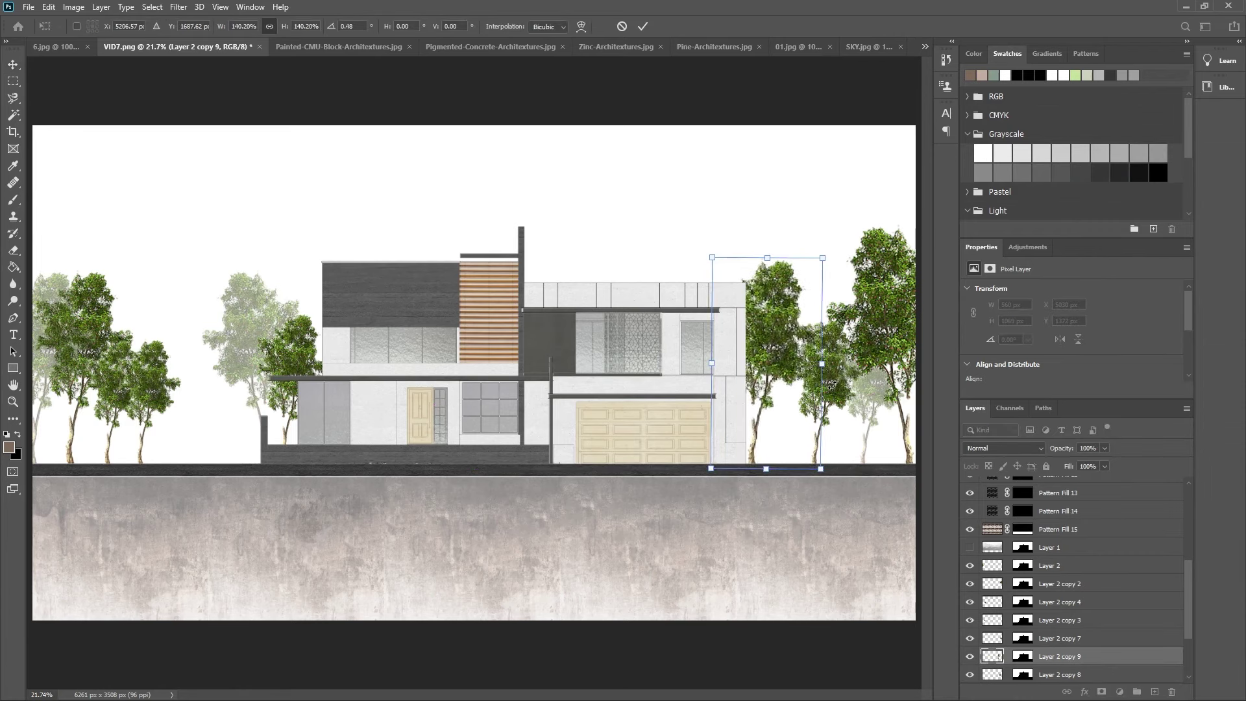
key(Return)
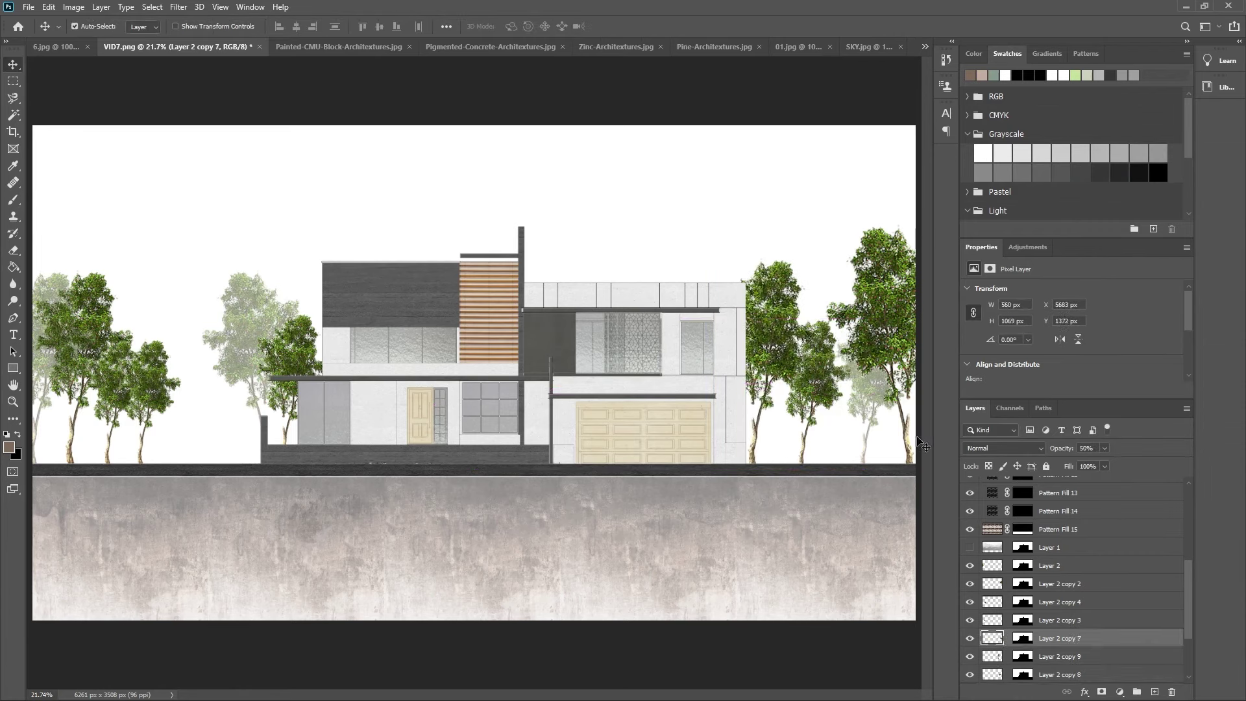
Step: Duplicate Layer 2 copy 7 as copy 10, set among the right trees and slightly shrunk
right_click(1122, 639)
click(1138, 161)
key(Return)
drag(863, 395, 781, 399)
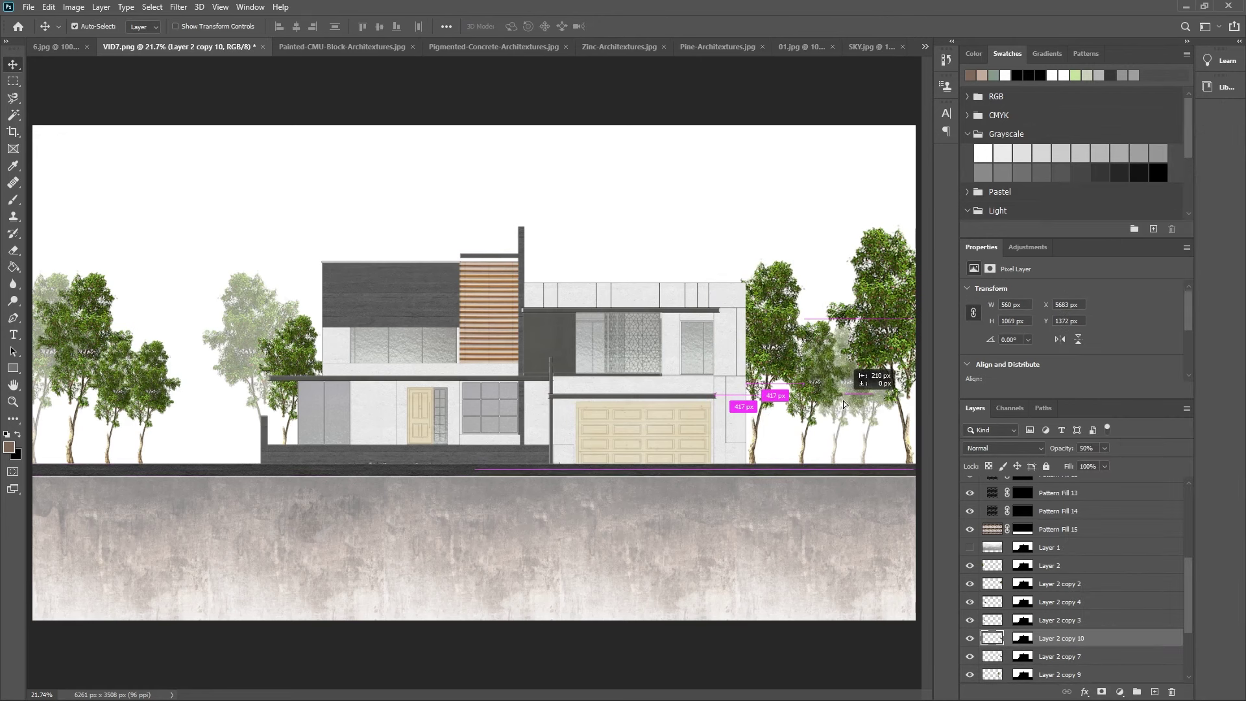
mouse_move(1132, 674)
mouse_down()
mouse_move(1136, 637)
mouse_move(1136, 678)
mouse_up()
drag(772, 416, 795, 415)
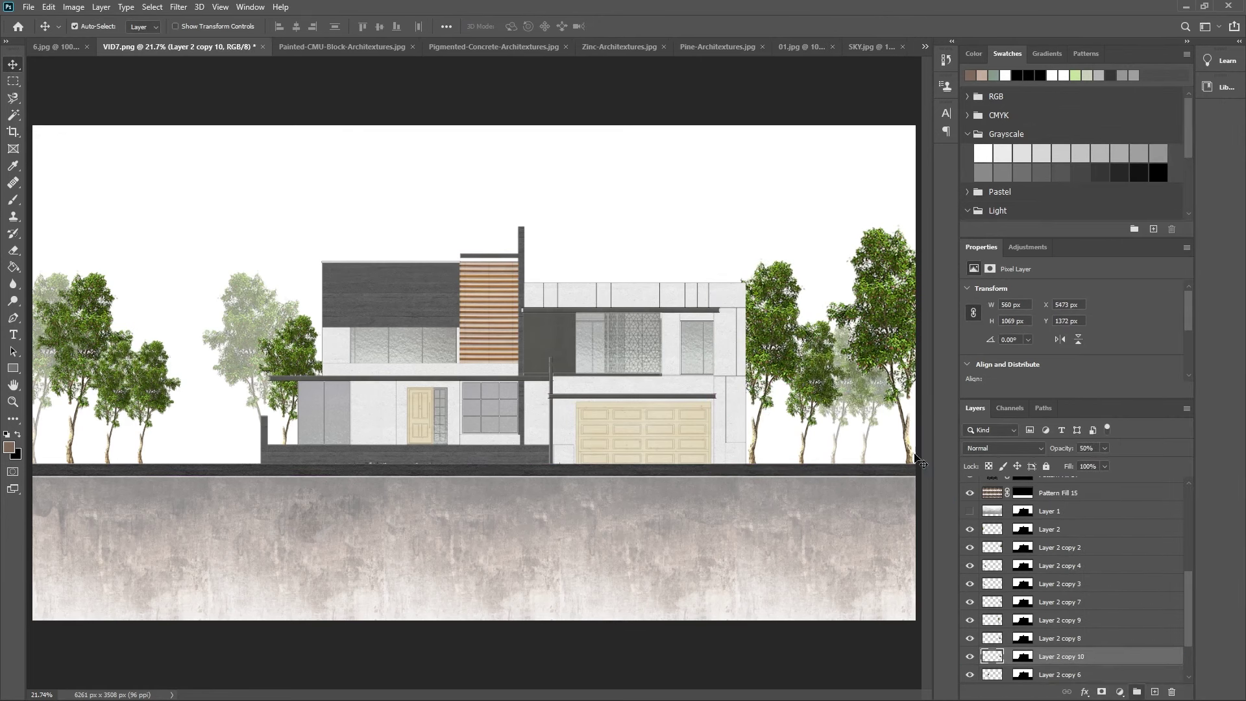
key(5)
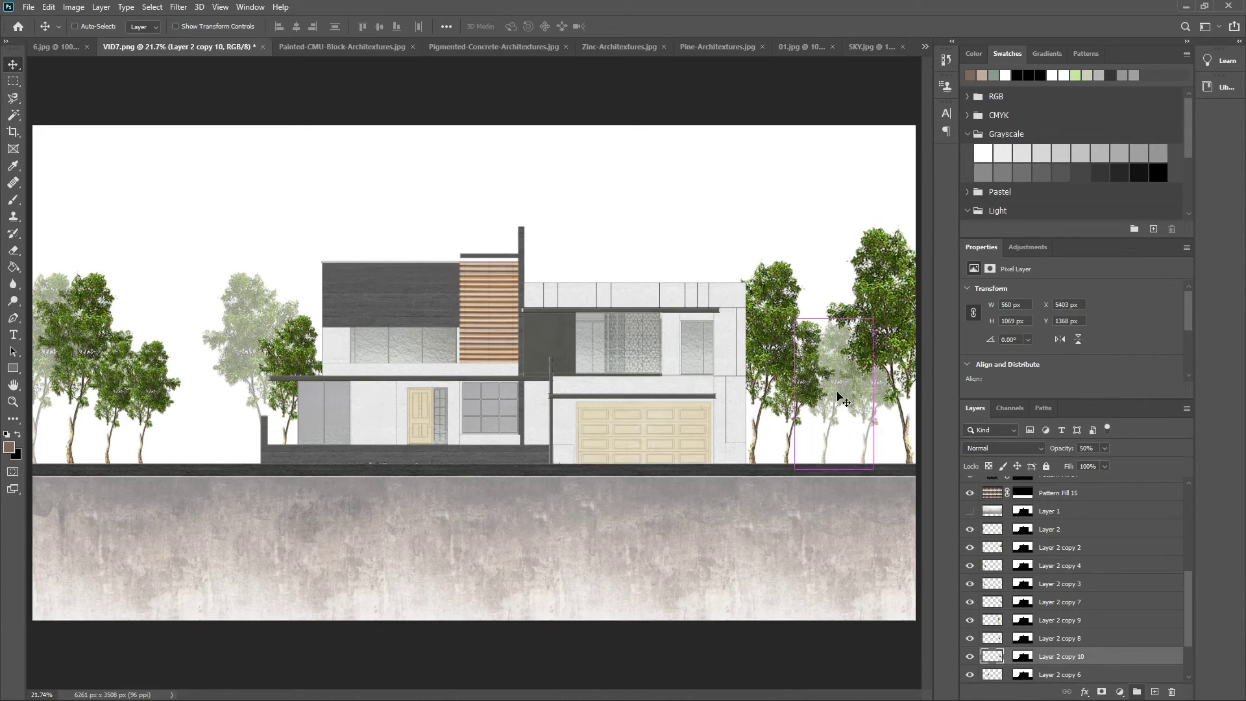
key(ctrl+t)
drag(875, 317, 867, 345)
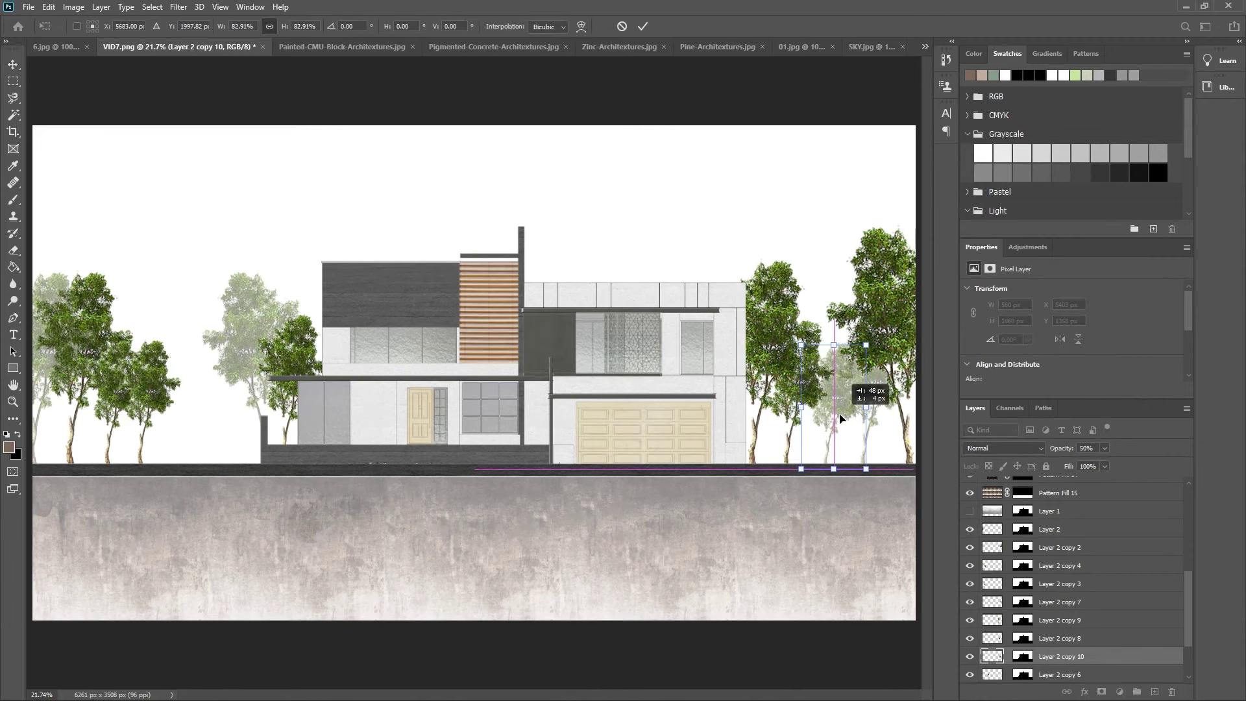
key(Return)
Step: Duplicate Layer 2 copy 6 as copy 11 and move it left
click(1058, 674)
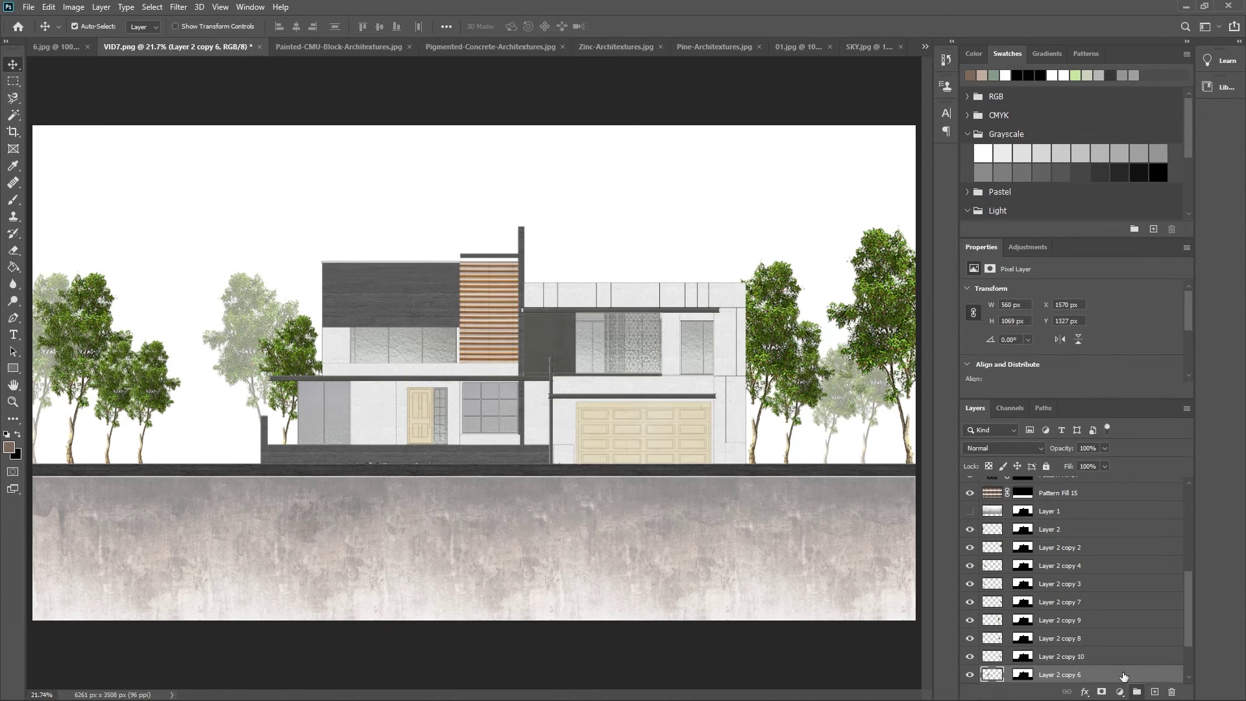
right_click(1065, 674)
click(1106, 192)
key(Return)
mouse_move(297, 360)
mouse_down()
mouse_move(201, 366)
mouse_move(224, 364)
mouse_up()
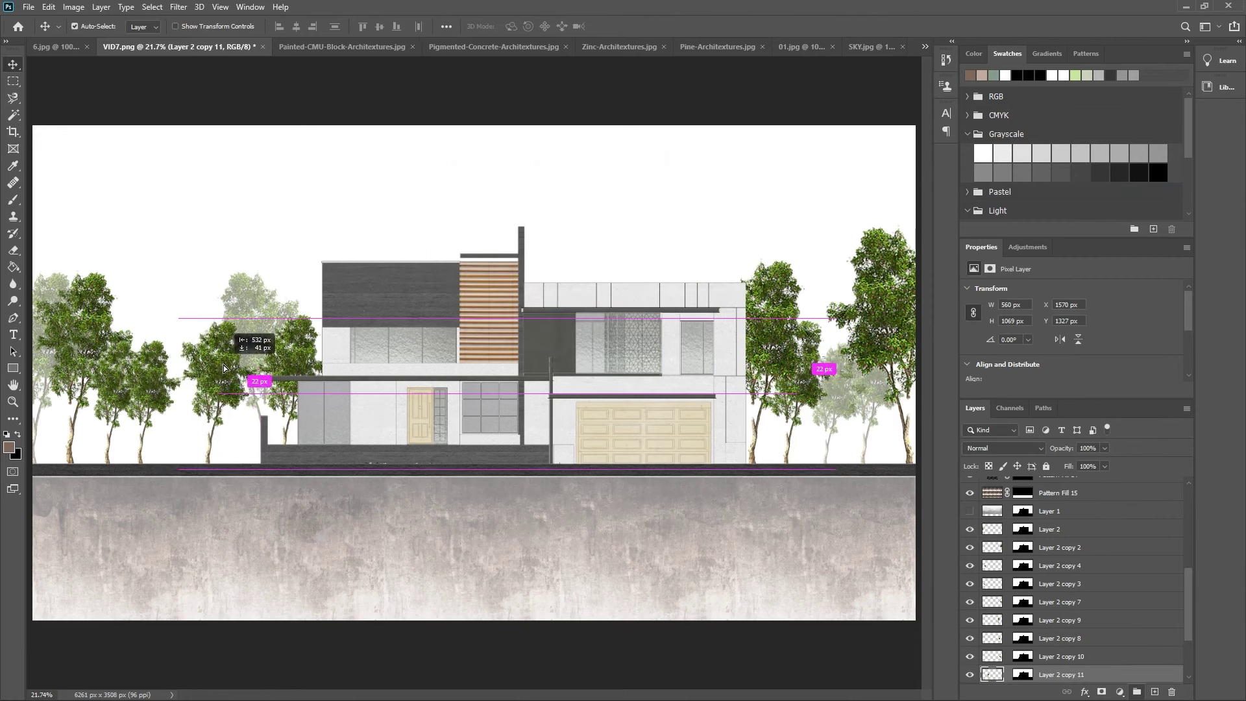
Step: Add Layer 2 copy 12 into the left row at 75% opacity
click(1051, 674)
right_click(1065, 674)
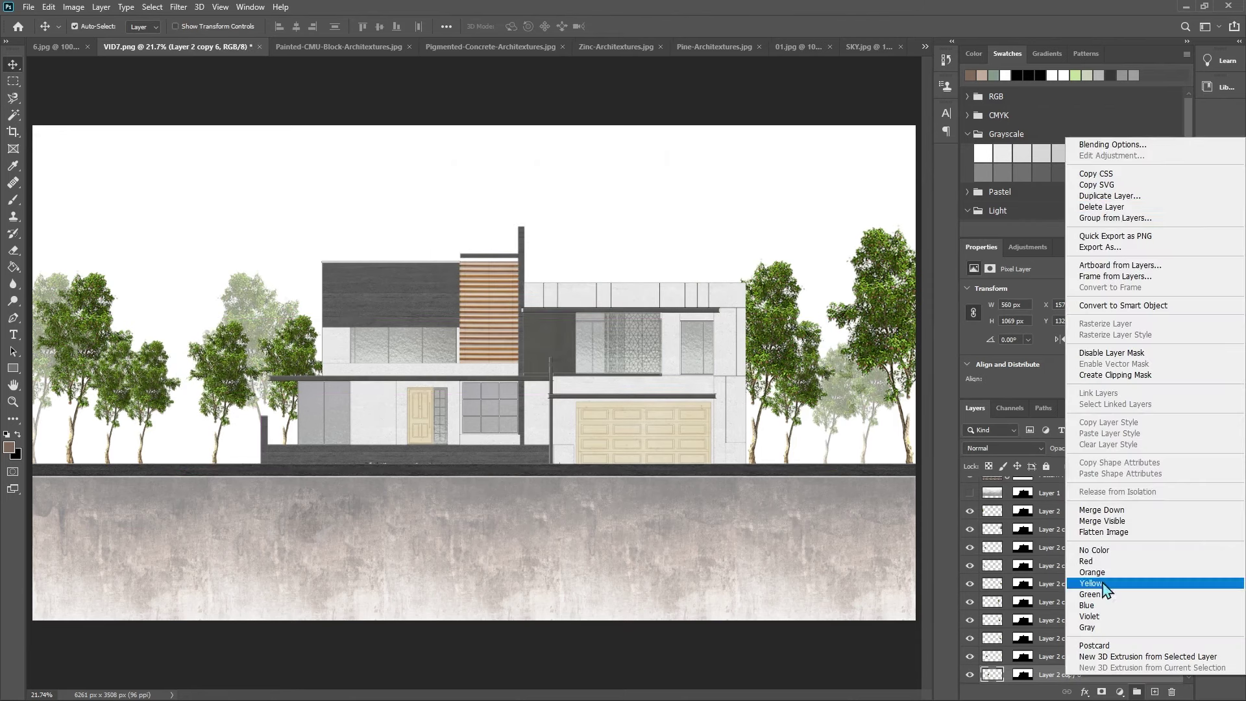
click(1109, 196)
key(Return)
drag(223, 364, 187, 368)
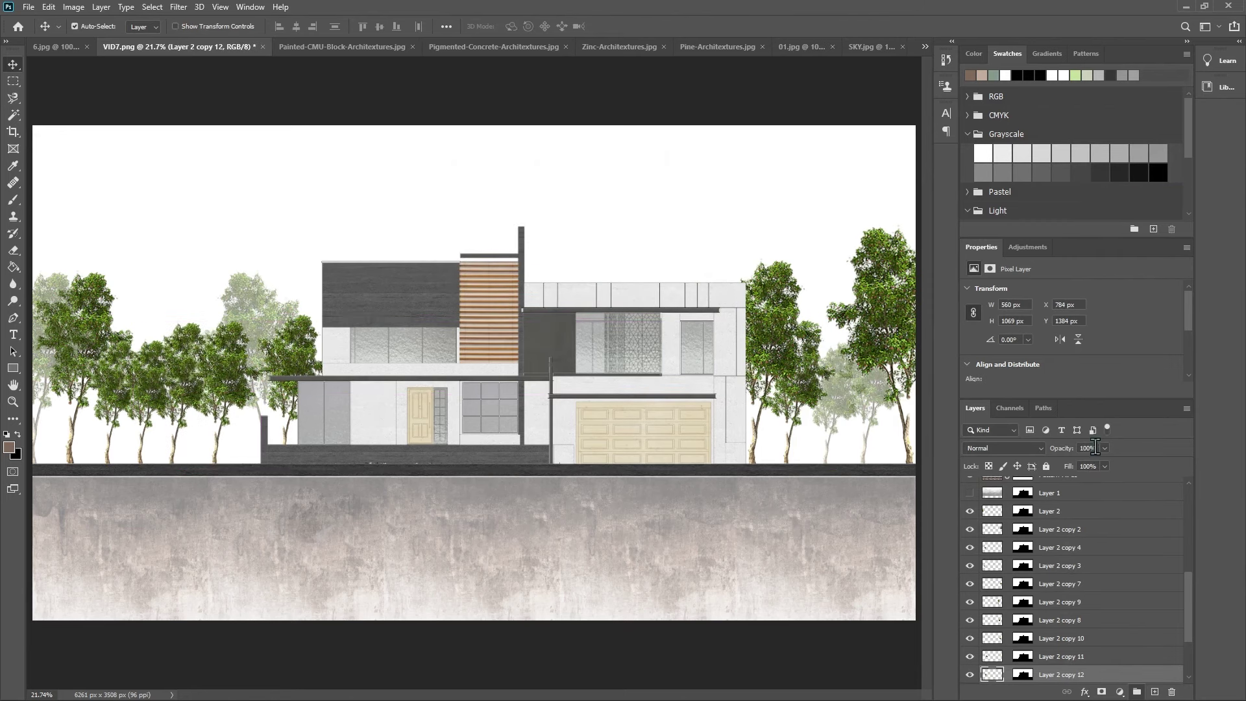
text(75)
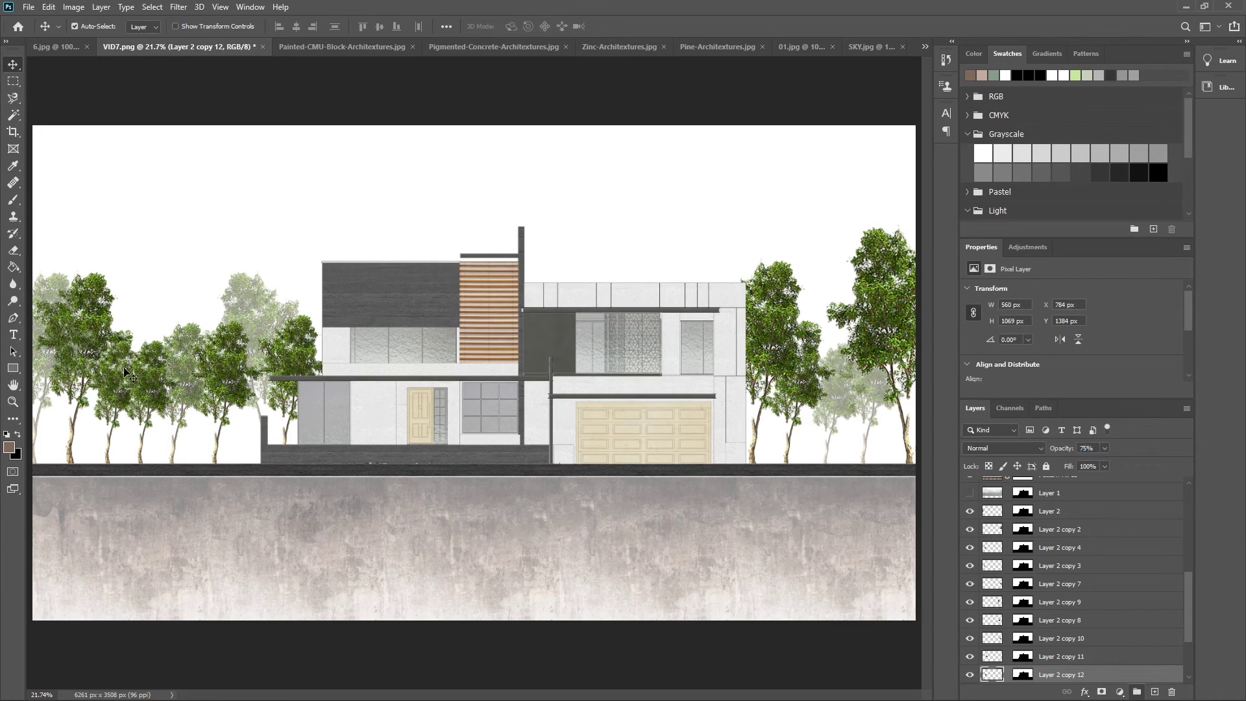
Step: Enlarge a neighbouring tree in the left row to about 129%
click(126, 373)
key(ctrl+t)
drag(153, 344, 172, 307)
scroll(975, 566, up, 3)
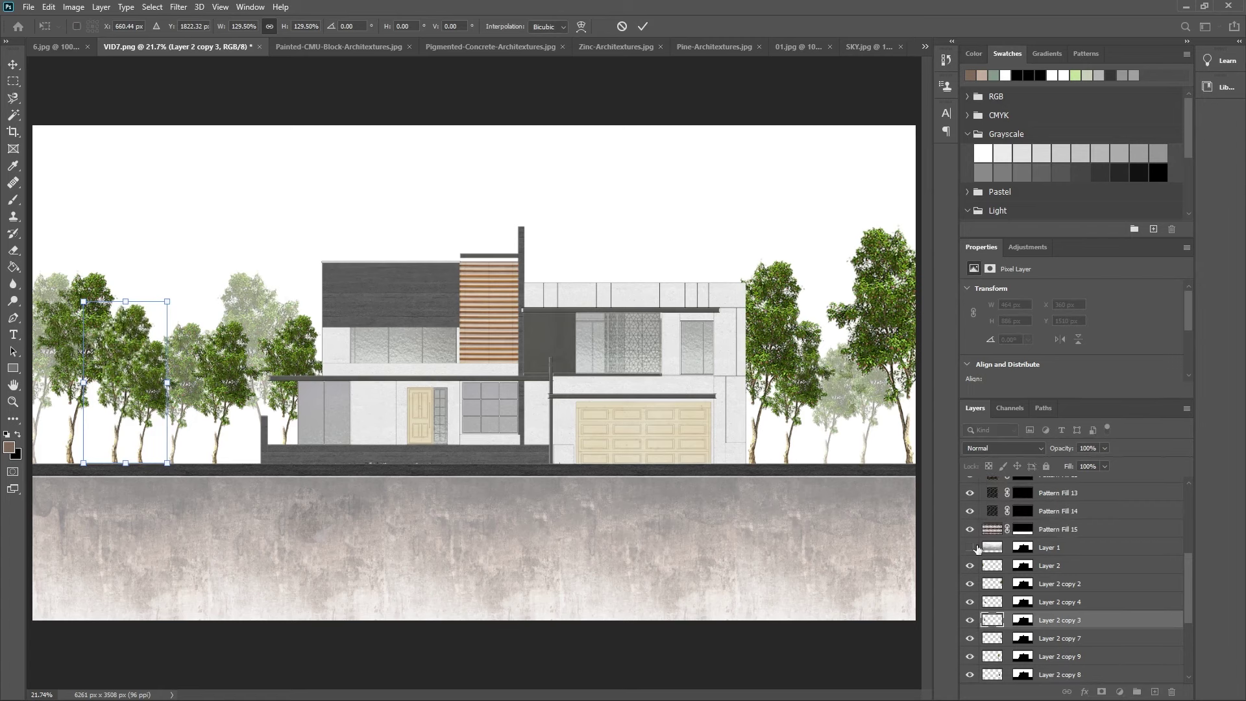
Step: Commit the tree resize, show Layer 1's misty sky, and merge all Layer 2 copies into TREES
key(Return)
click(969, 547)
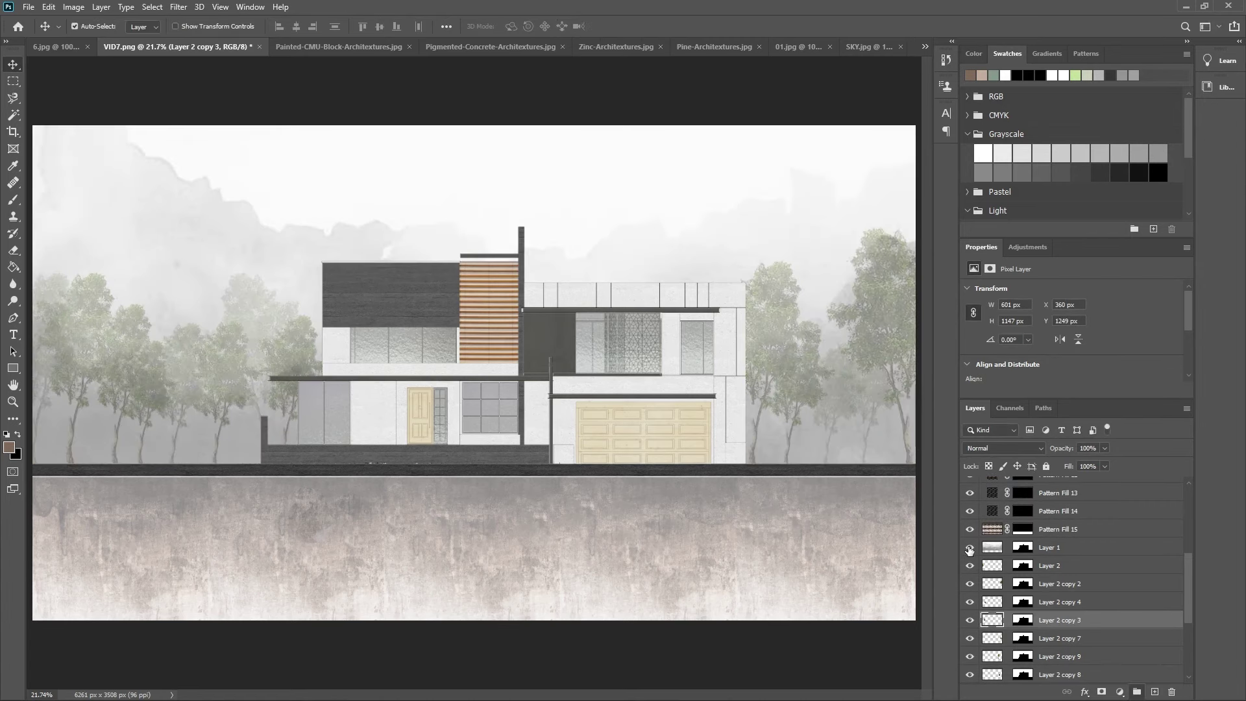
click(1088, 568)
scroll(1093, 604, down, 5)
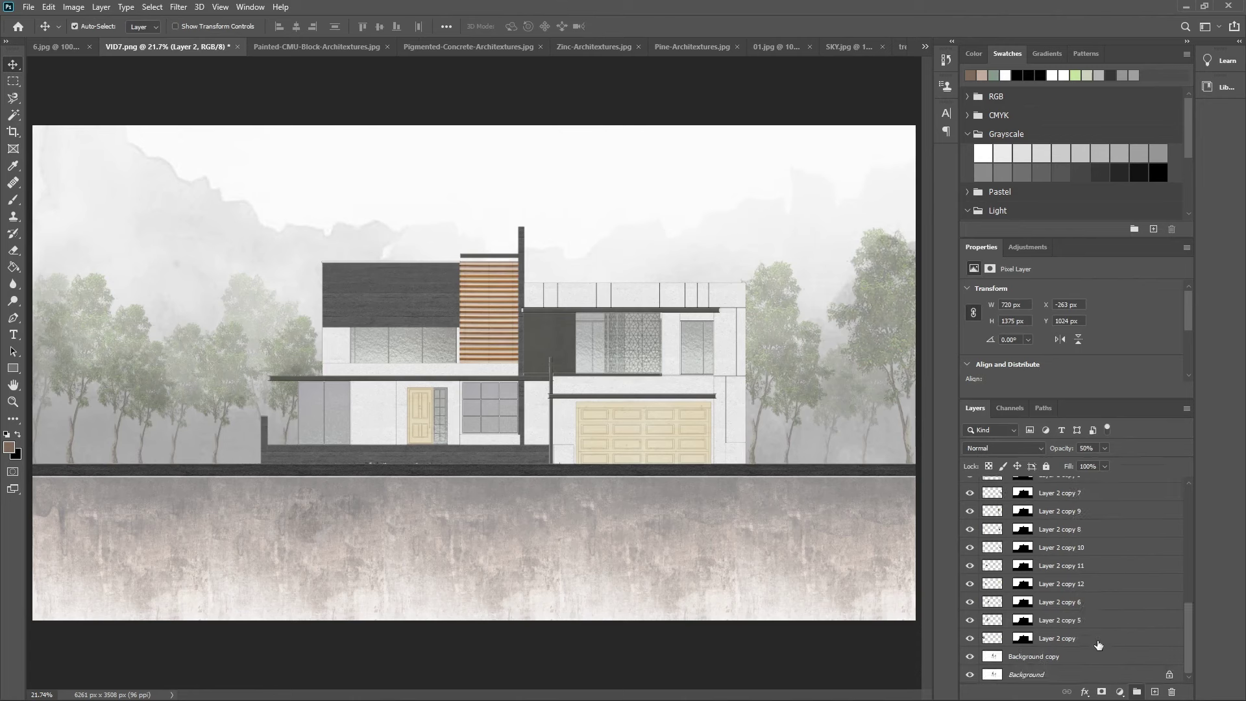
shift+click(1098, 644)
right_click(1098, 644)
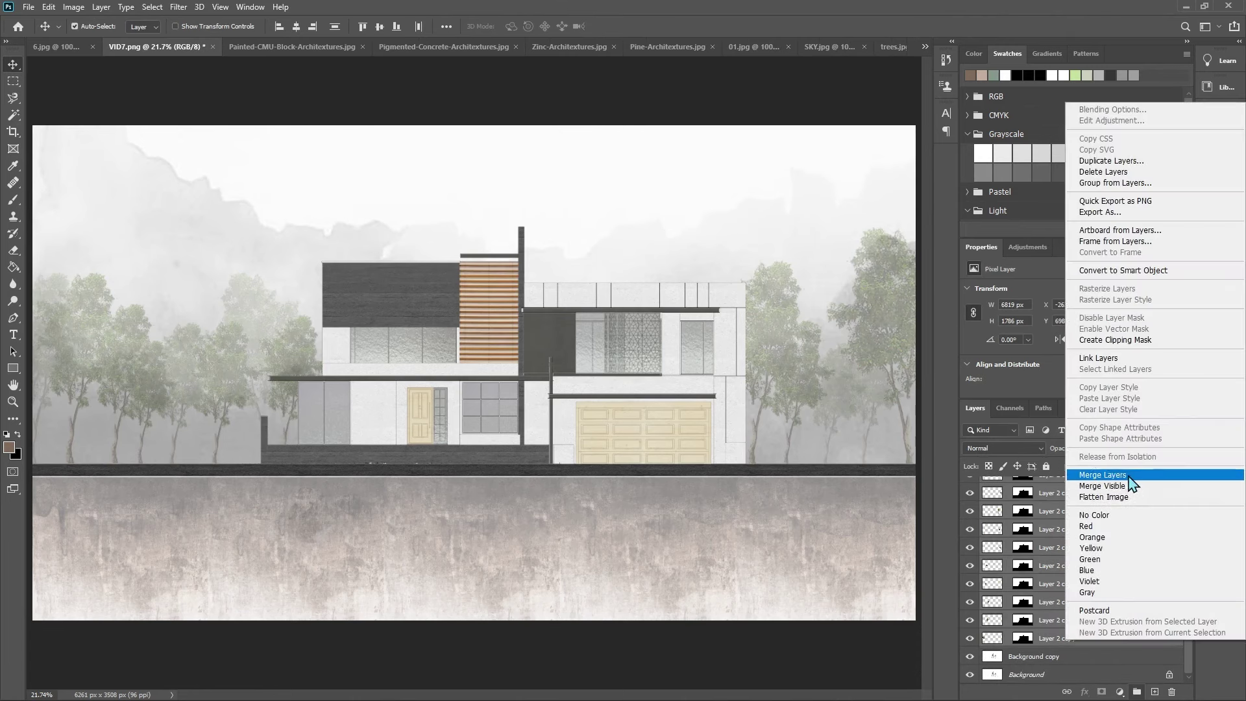
click(1127, 476)
text(TREES)
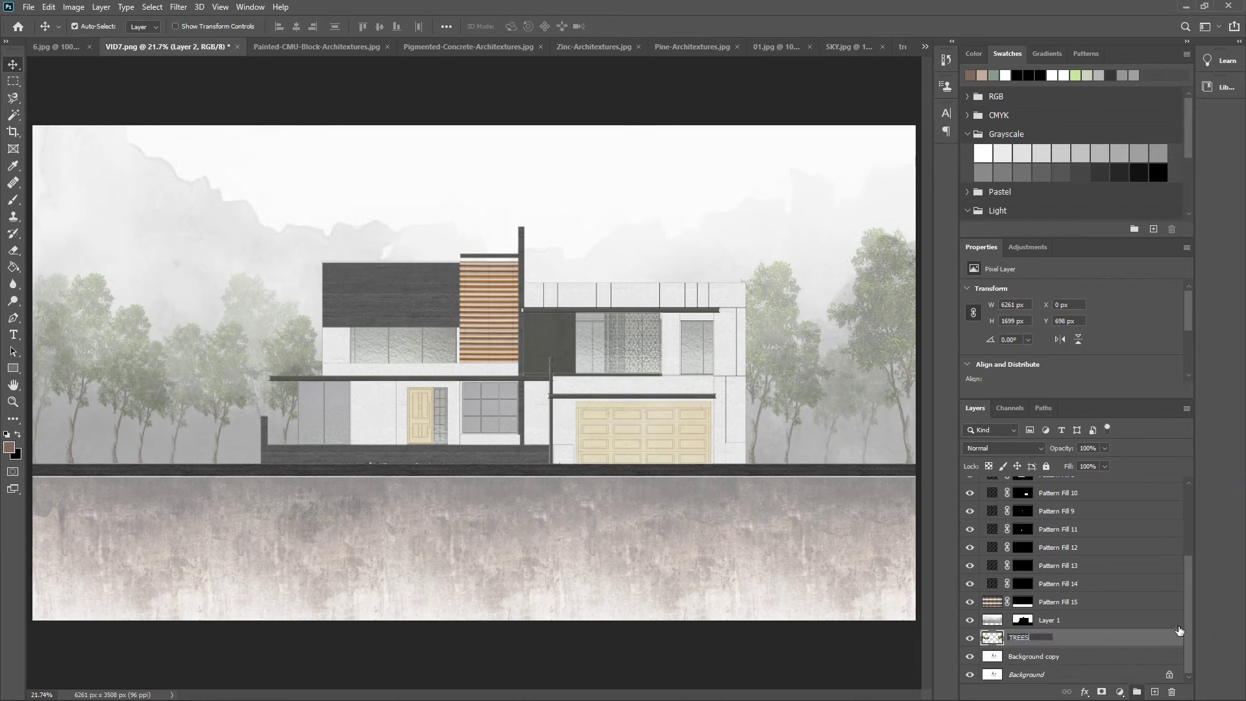
key(Return)
scroll(1081, 606, up, 5)
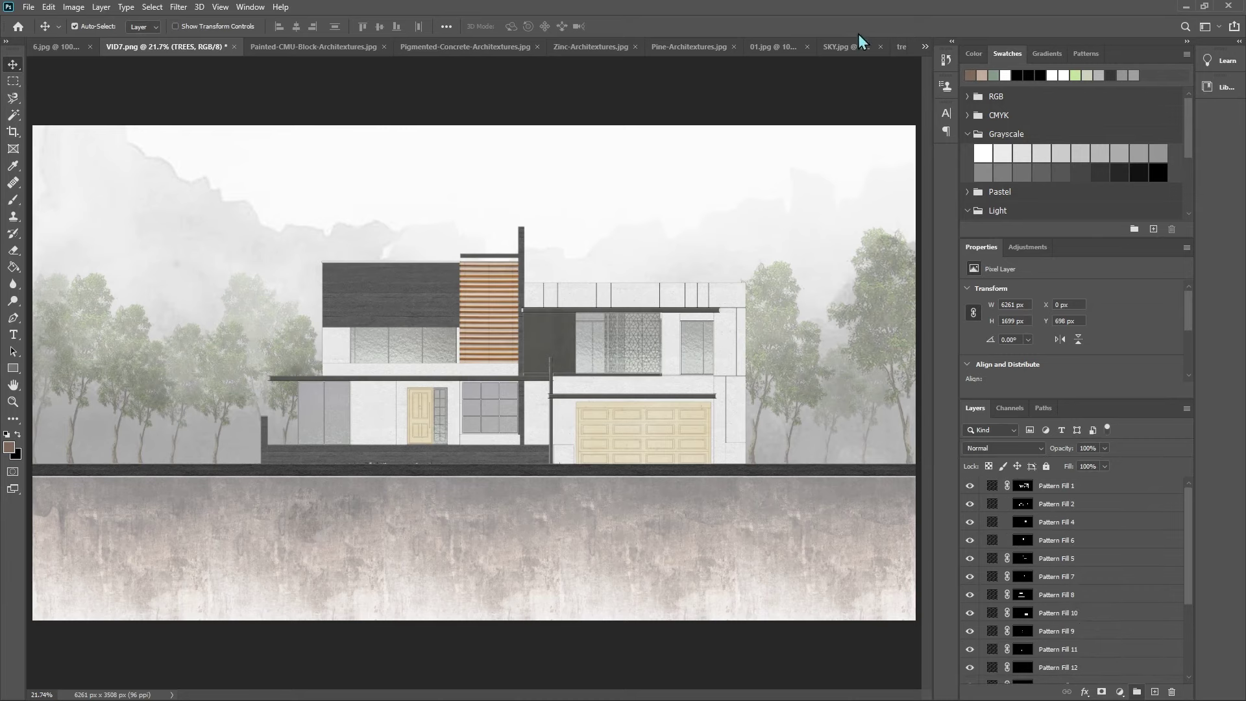
Step: Bring a silhouette from PEOPLE.jpg into VID7.png as a new layer
click(924, 46)
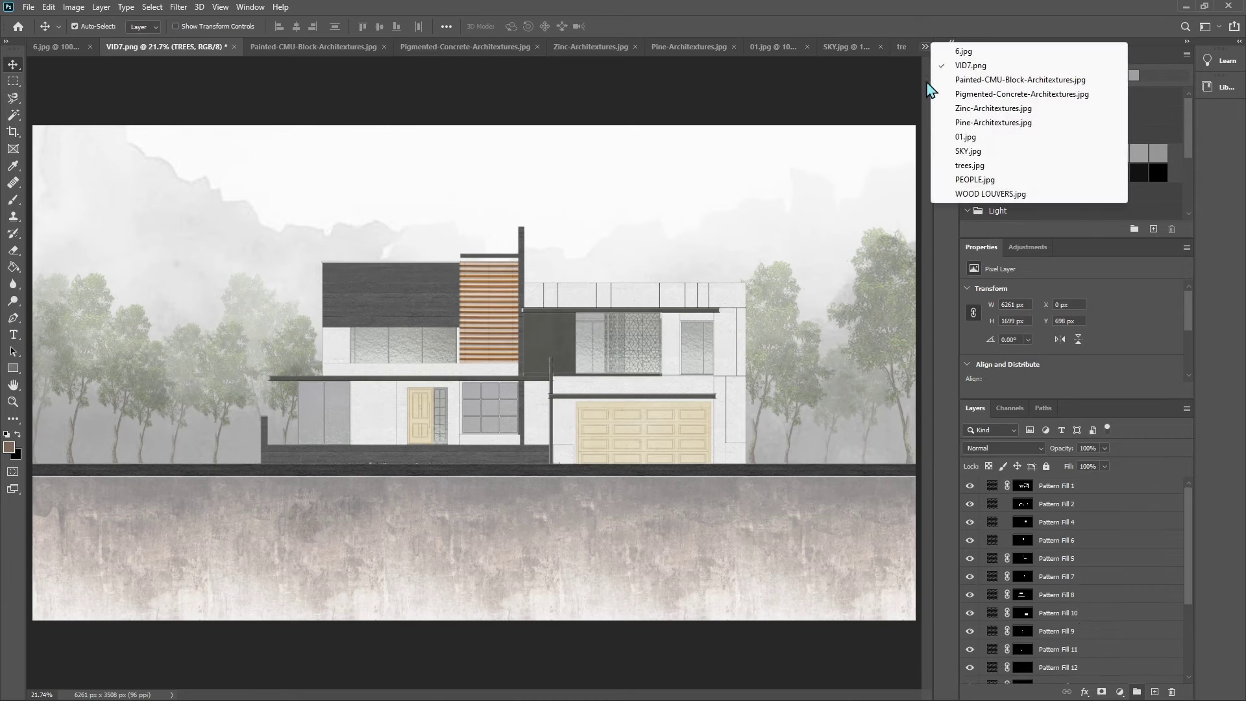
click(963, 174)
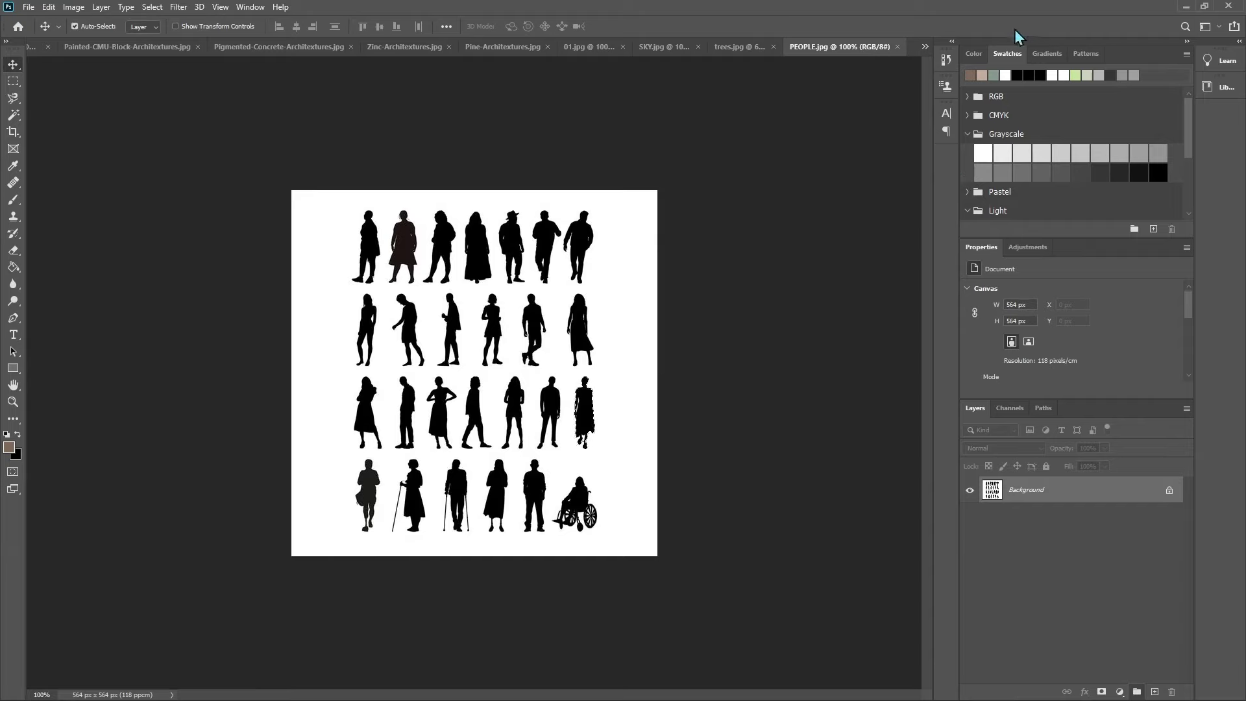
click(923, 49)
click(953, 66)
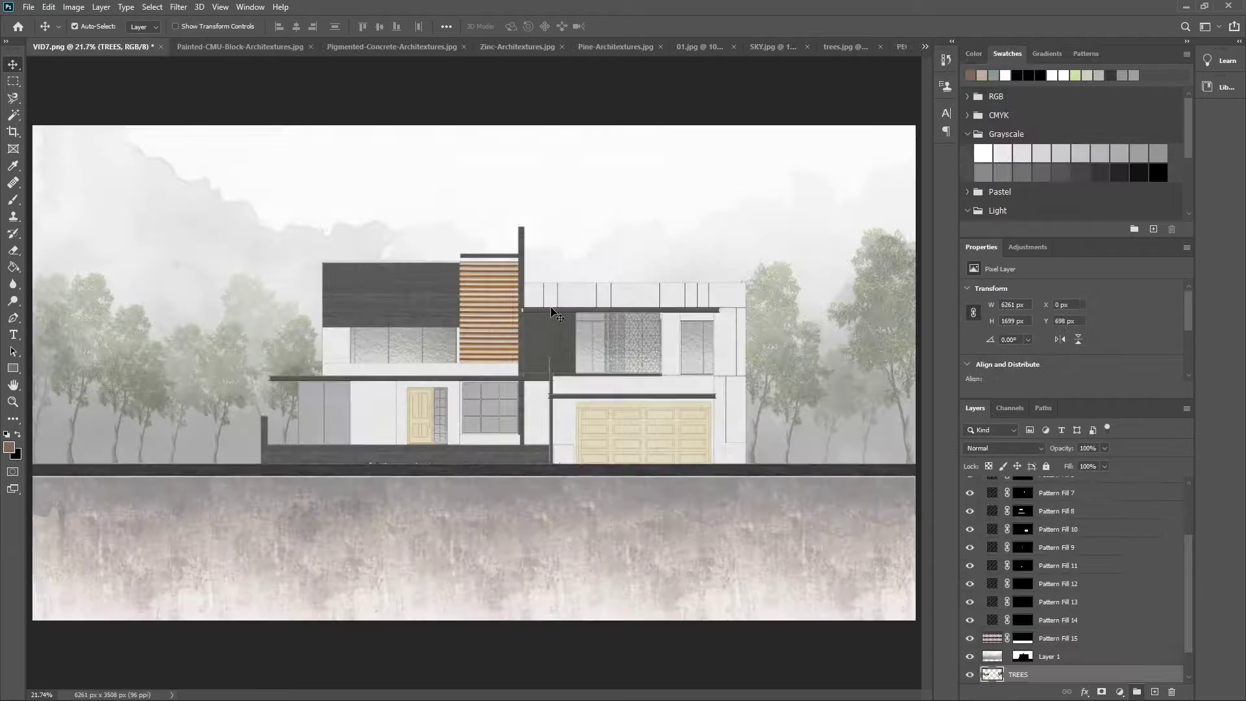
key(w)
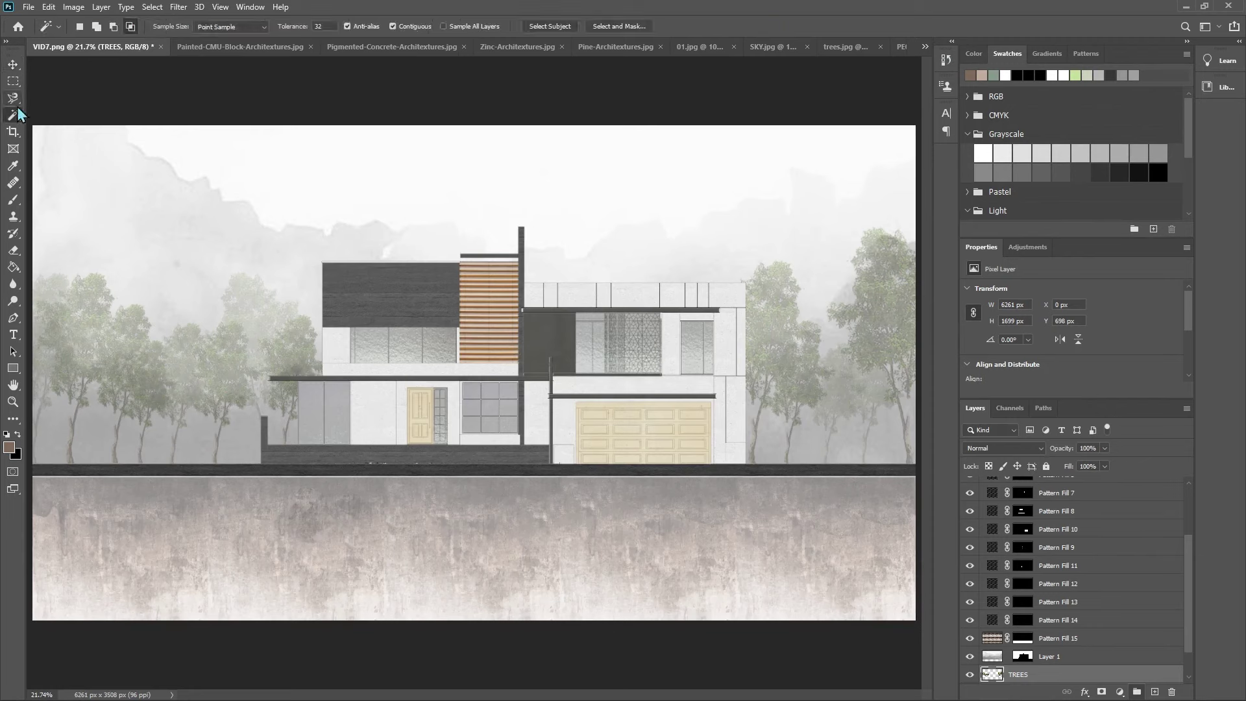
click(14, 83)
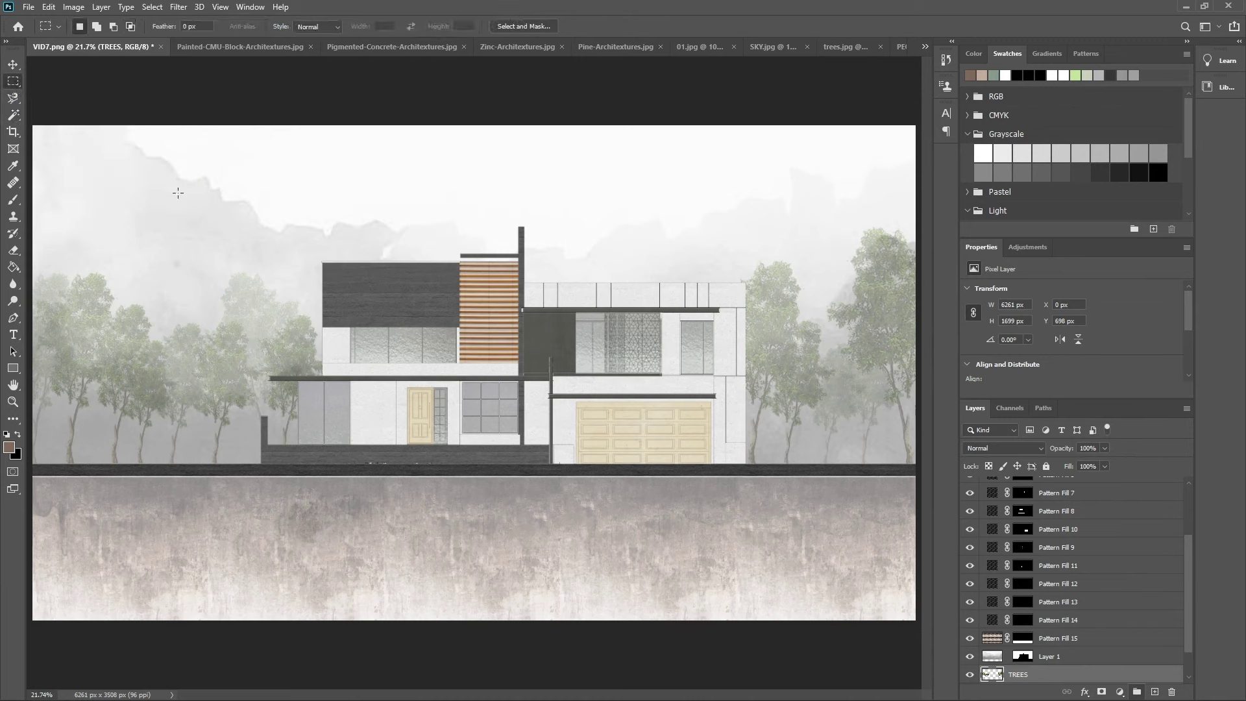
drag(215, 229, 766, 462)
key(ctrl+j)
Step: Enlarge the figure to about 425%, move its layer to the top, and zoom in
key(ctrl+t)
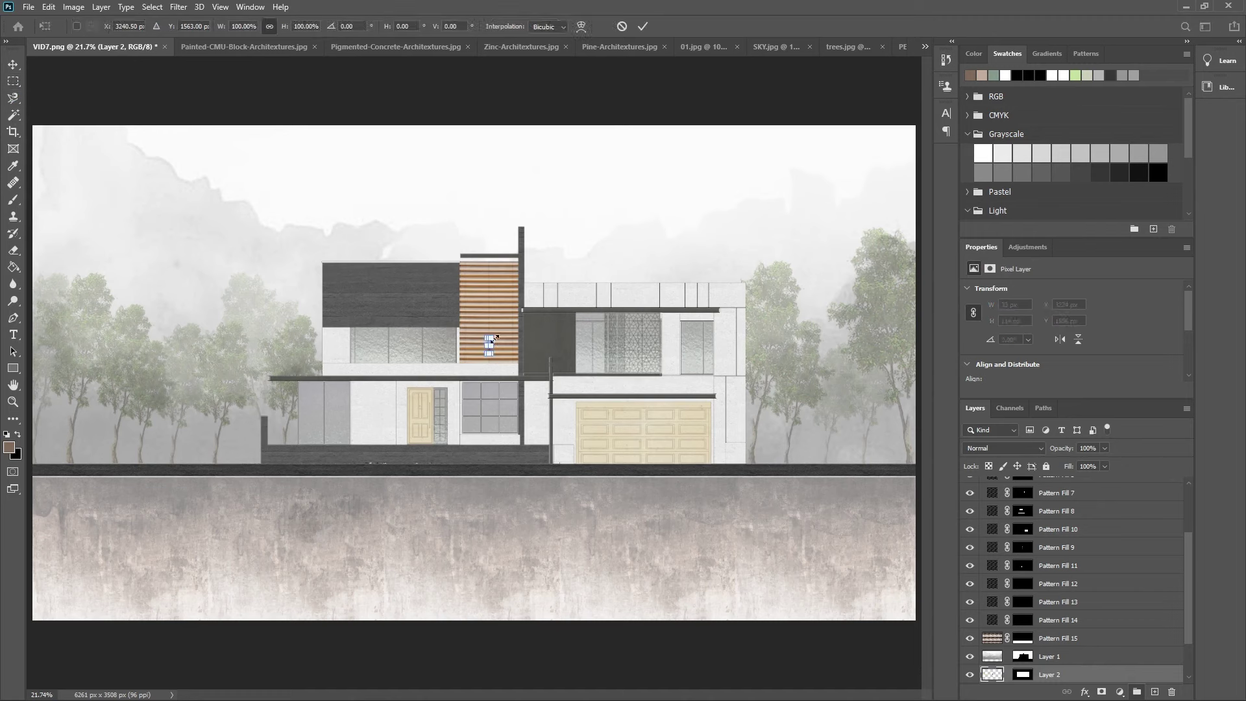
drag(493, 334, 467, 431)
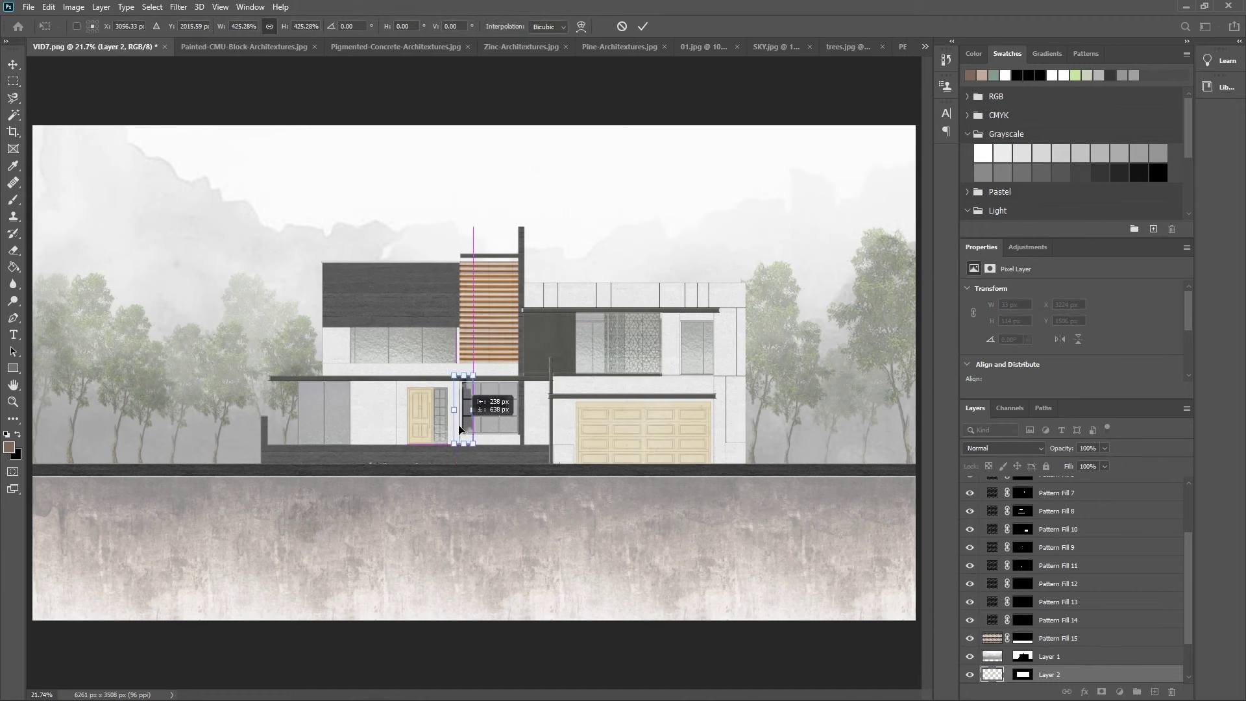
drag(1066, 670, 1092, 485)
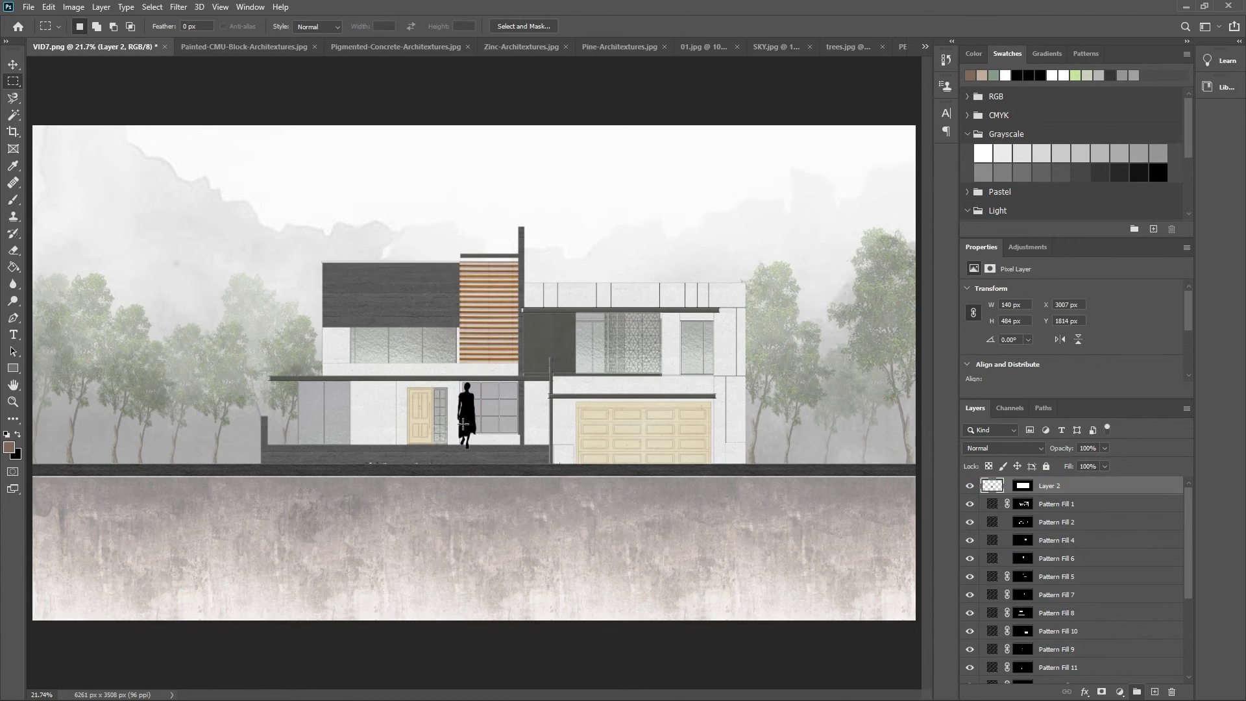
key(z)
drag(463, 423, 483, 422)
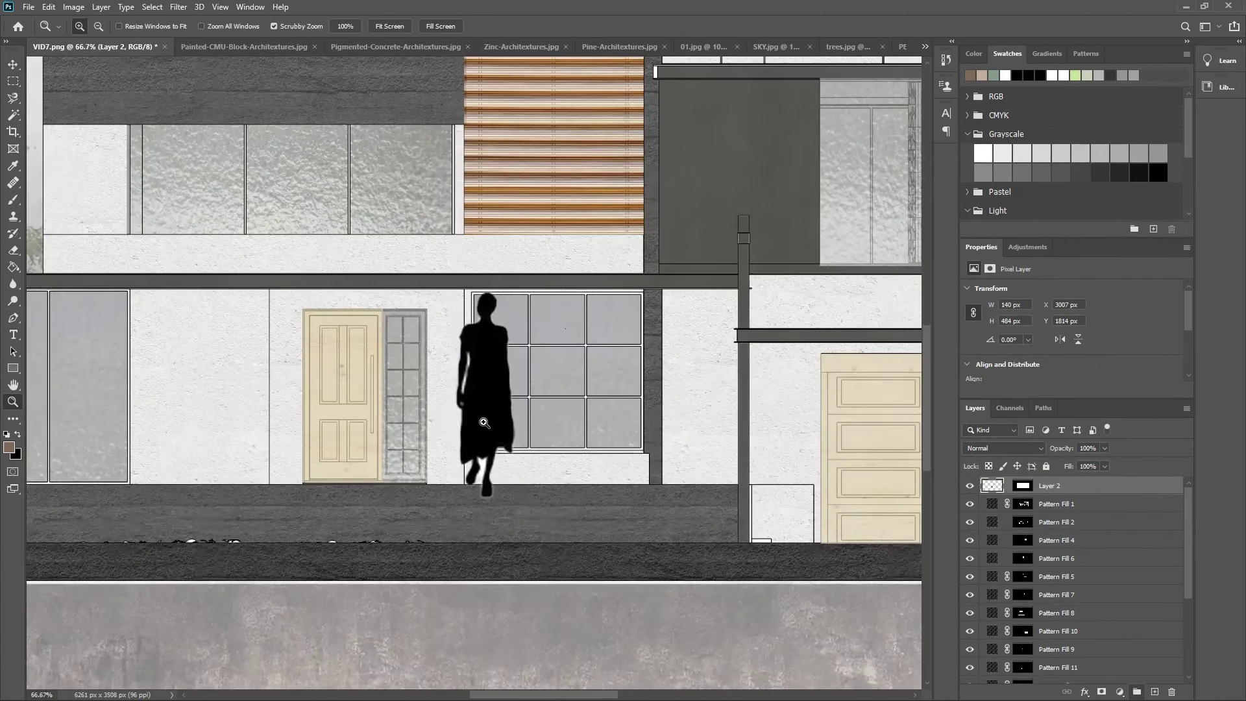
Step: Scale the silhouette to about 67% and commit it in the glass panel beside the door
key(v)
key(ctrl+t)
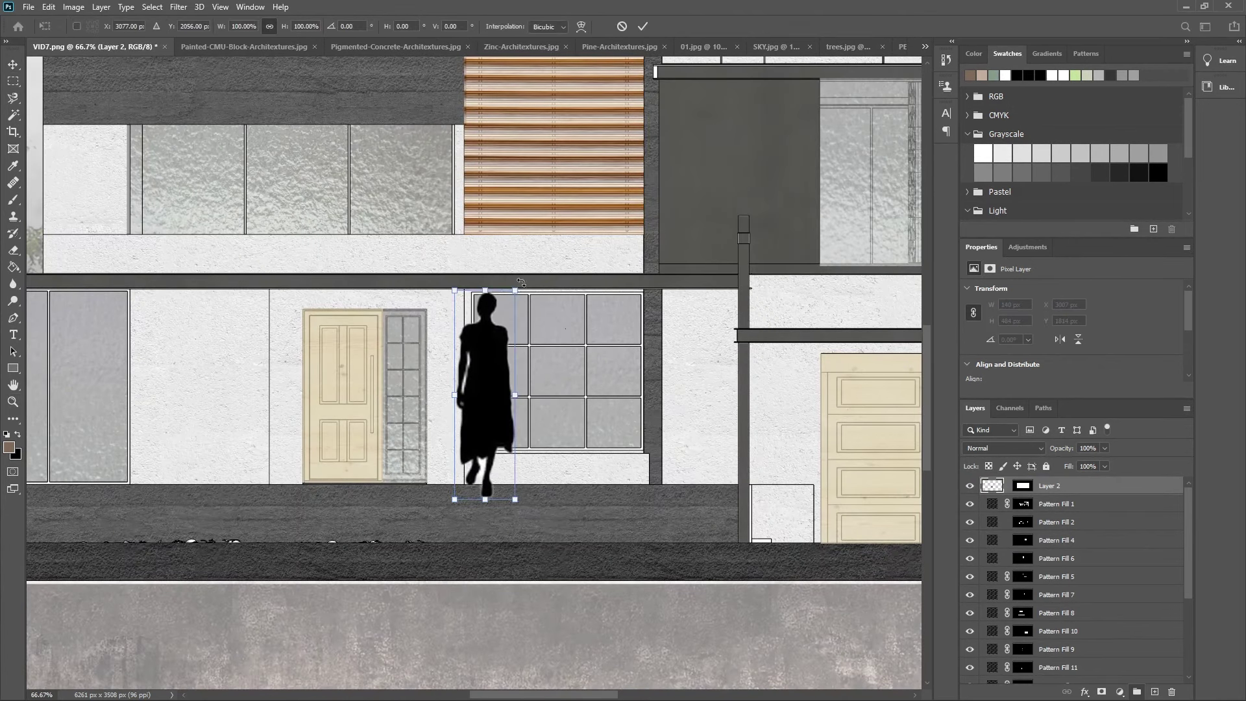
drag(511, 295, 495, 359)
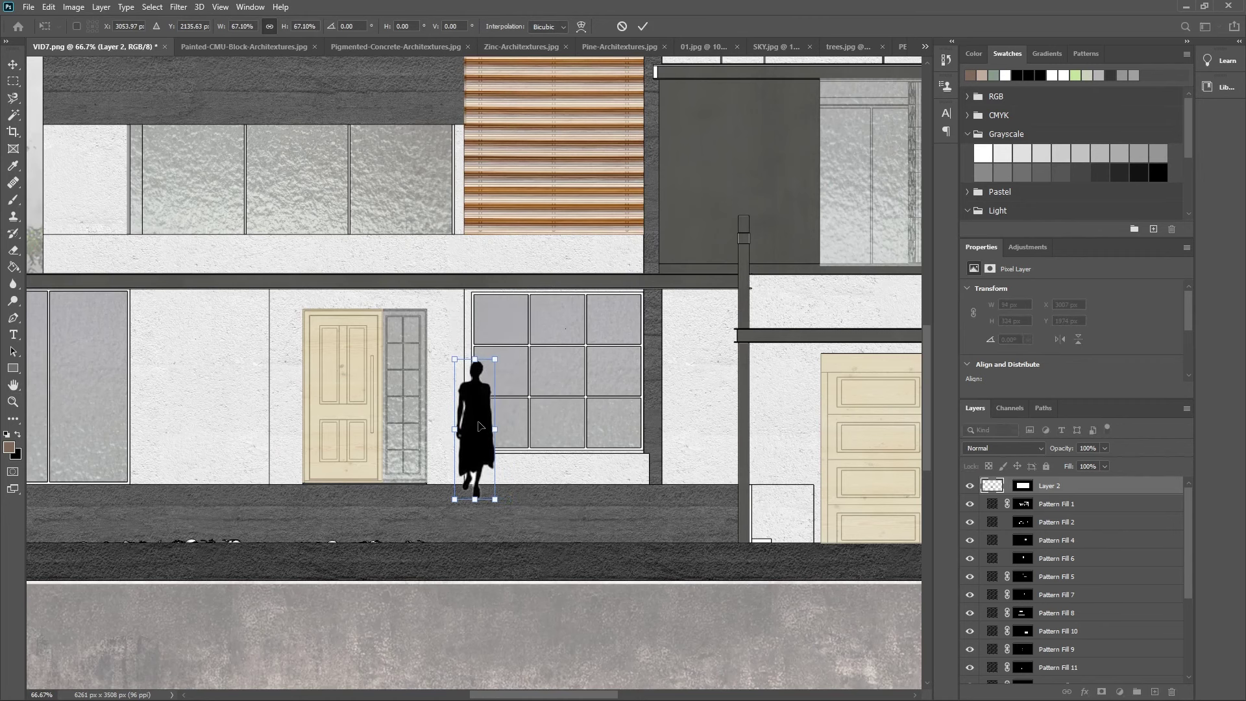
mouse_move(482, 429)
mouse_down()
mouse_move(414, 394)
mouse_move(415, 412)
mouse_up()
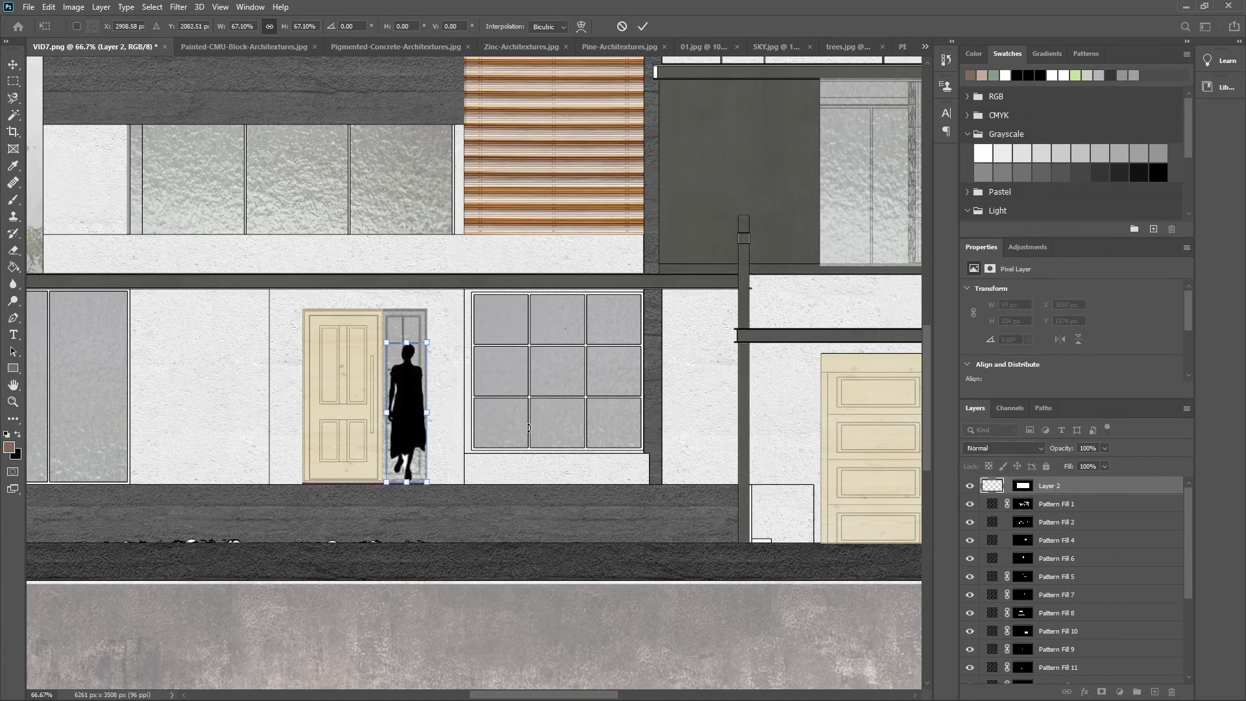
key(alt+space)
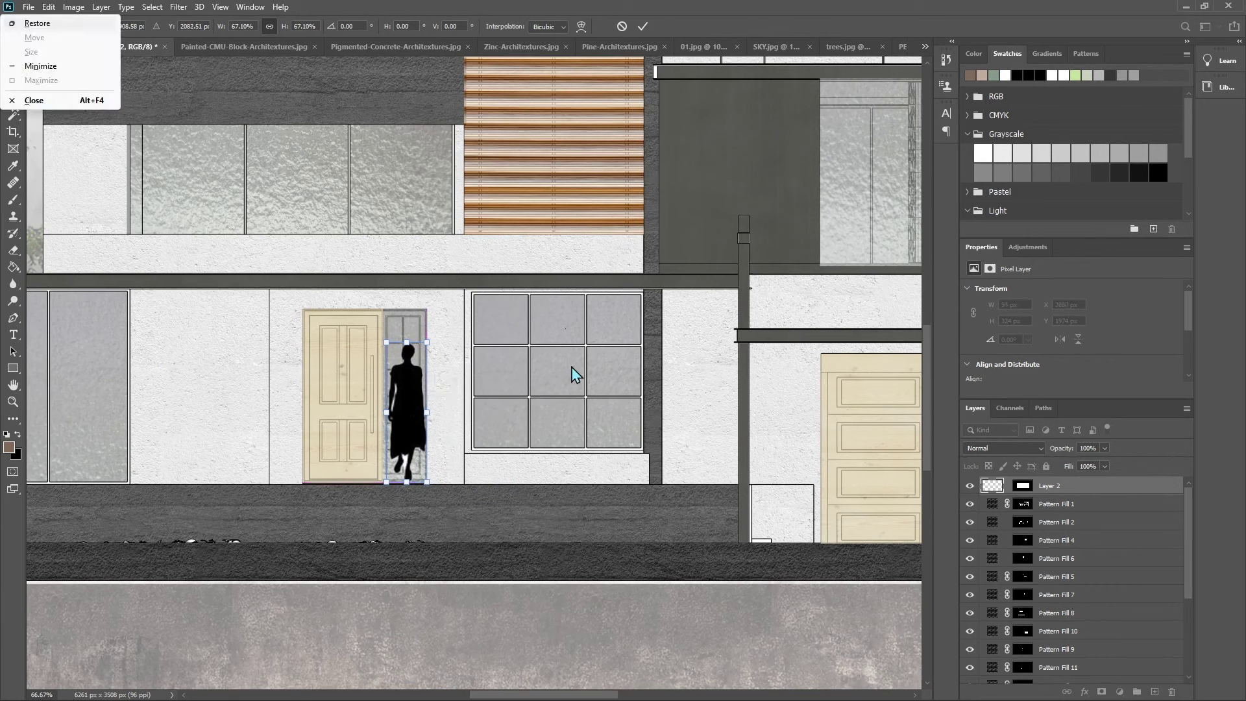
key(Escape)
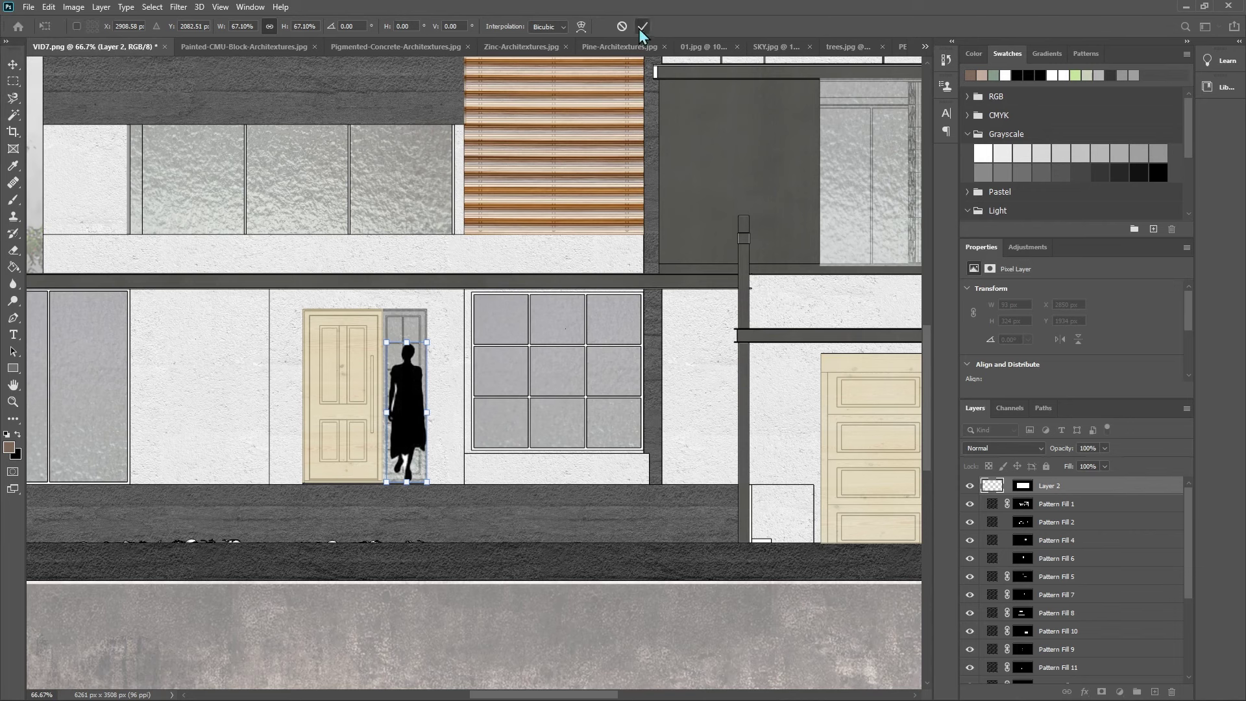
click(642, 25)
Step: Zoom out and fit the whole image to the window
key(z)
alt+click(557, 358)
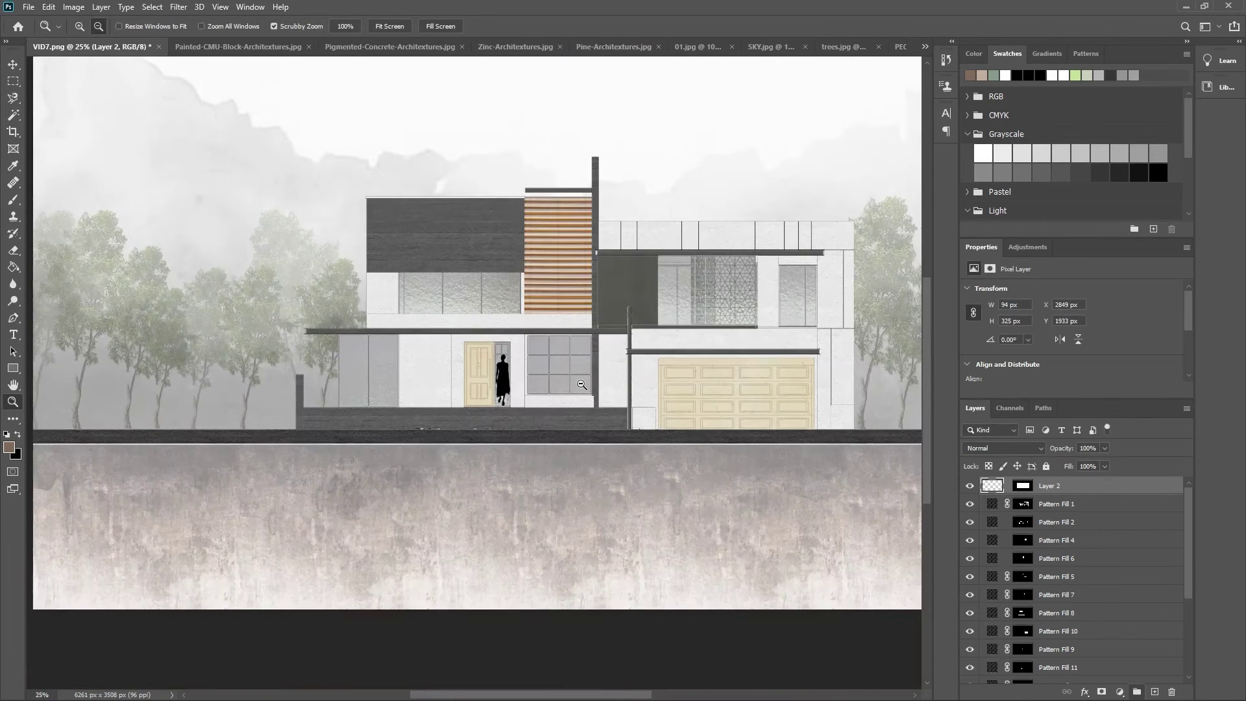
alt+click(569, 367)
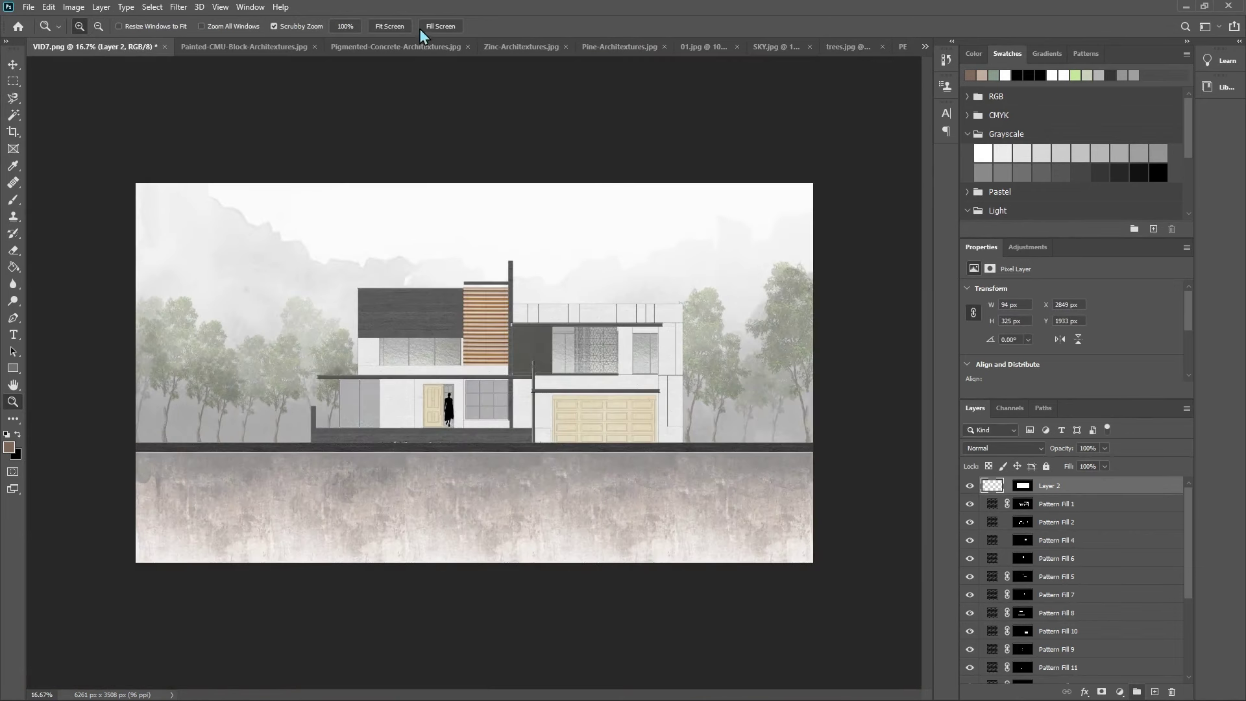
click(394, 26)
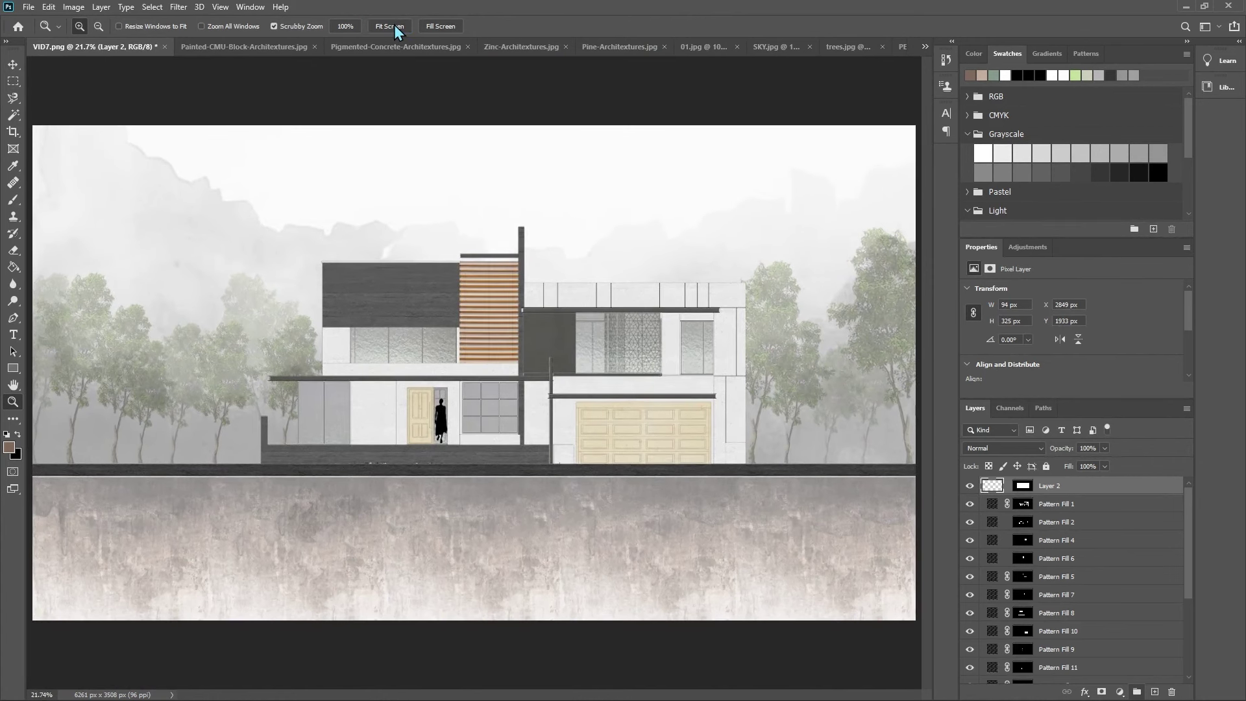